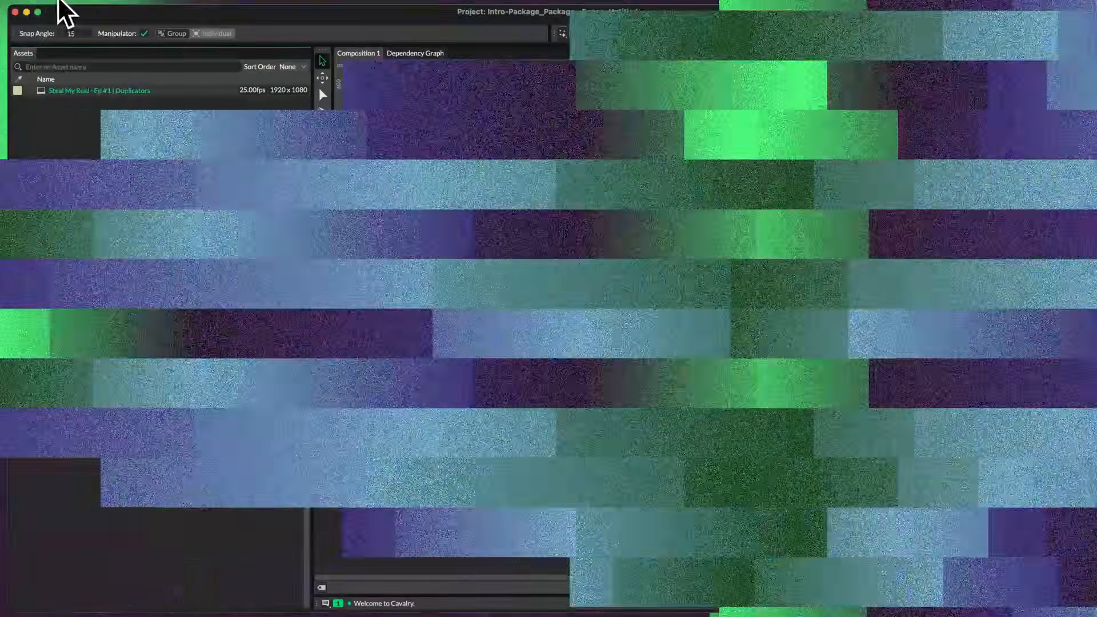
left_click(57, 3)
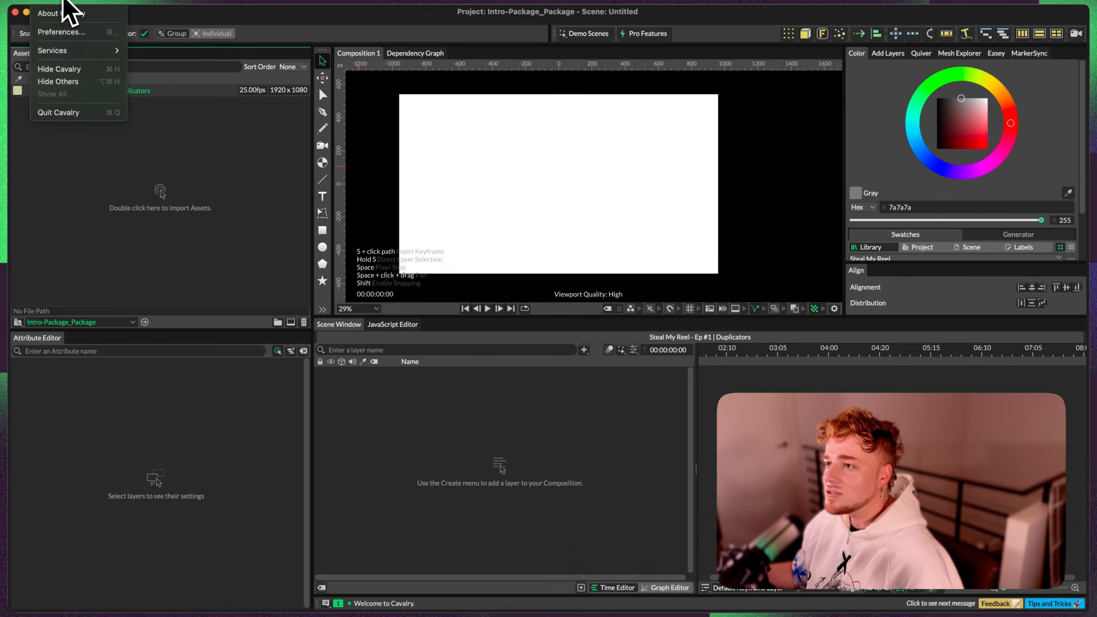
left_click(67, 33)
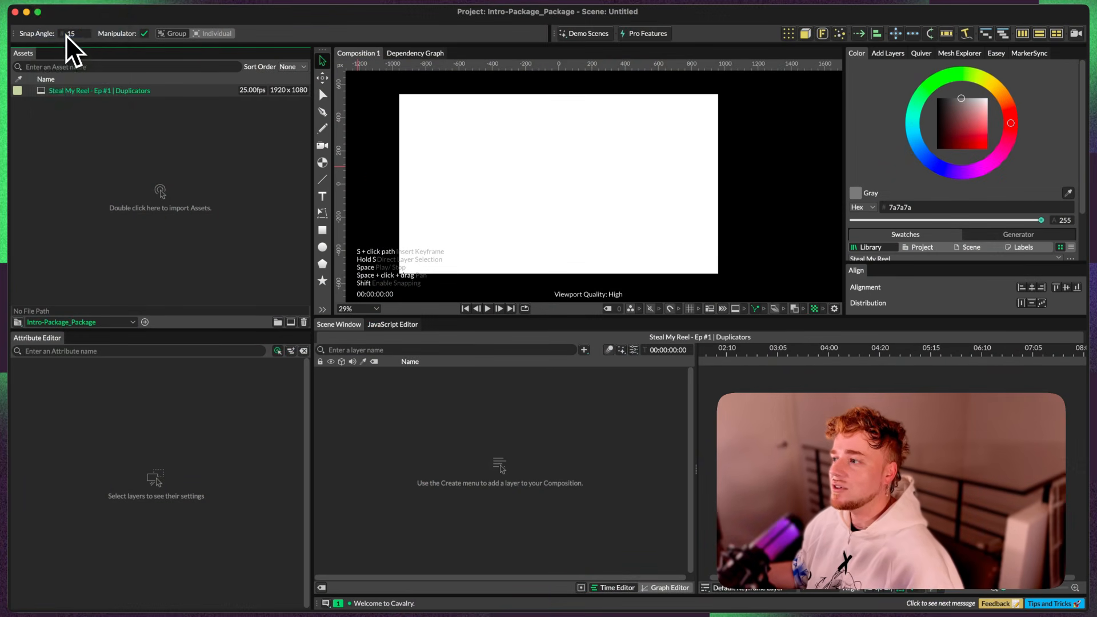
left_click_drag(440, 170, 449, 141)
left_click(366, 142)
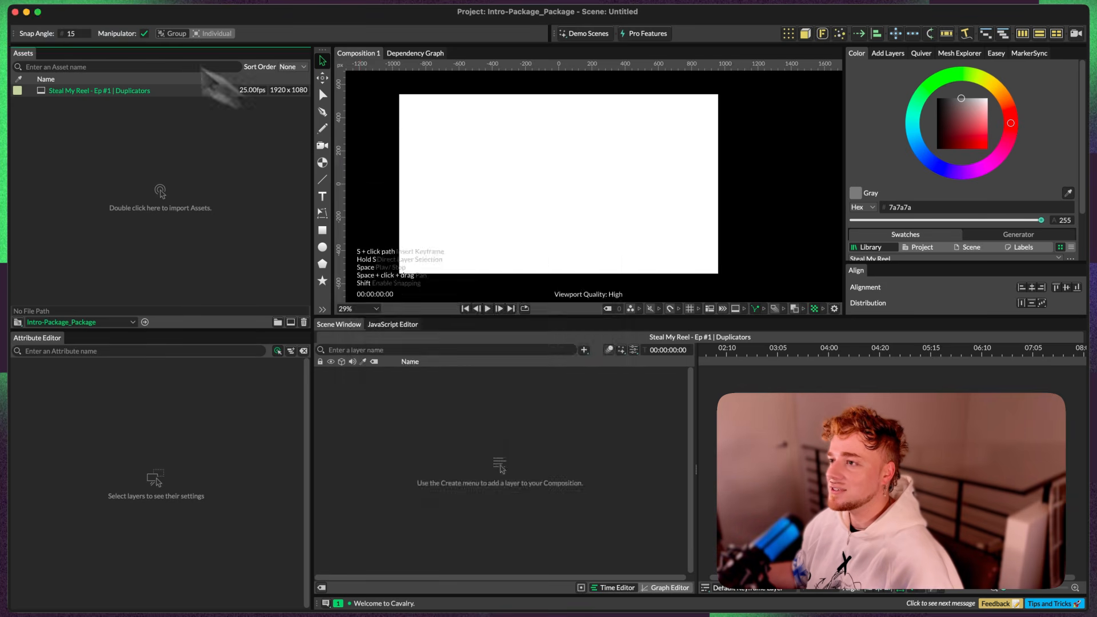
Step: Set the Autosave option in the application preferences to Autosave
left_click(46, 4)
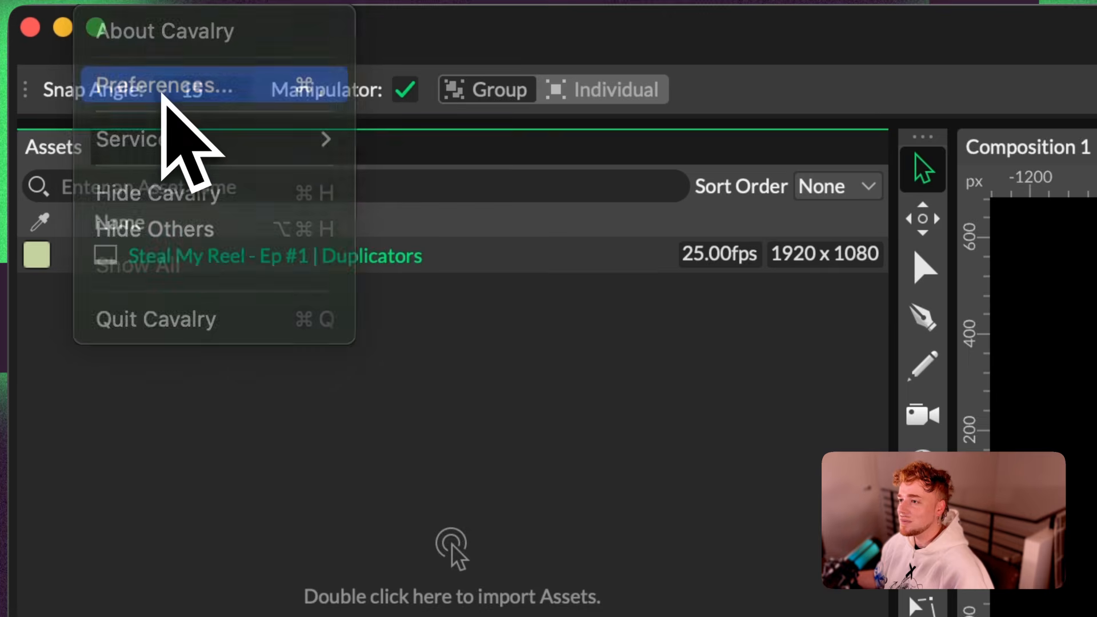
left_click(162, 86)
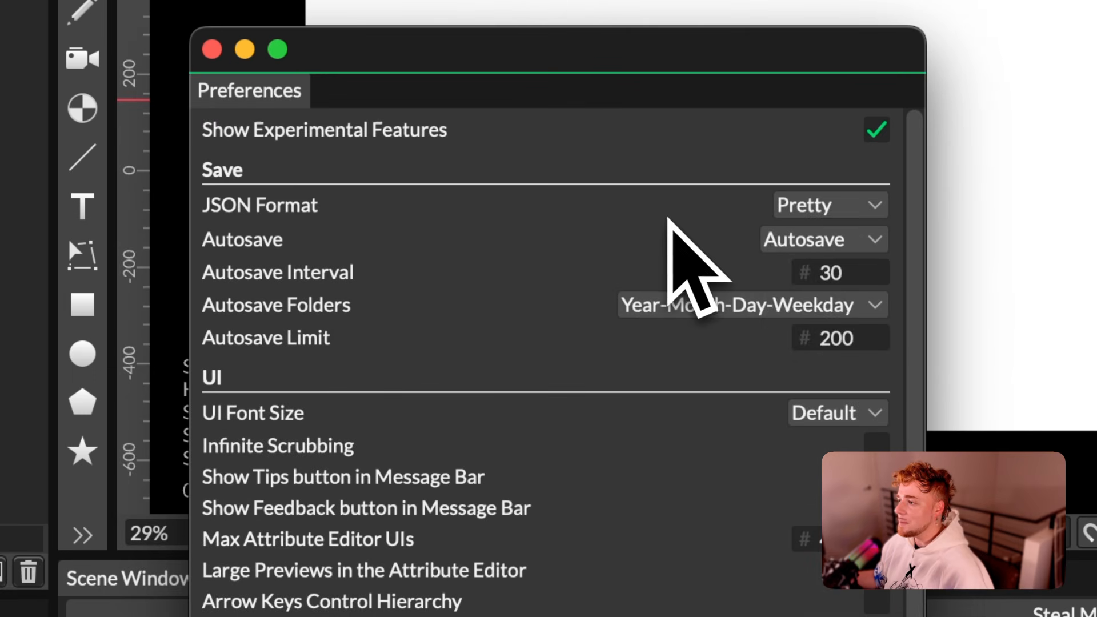
left_click(792, 245)
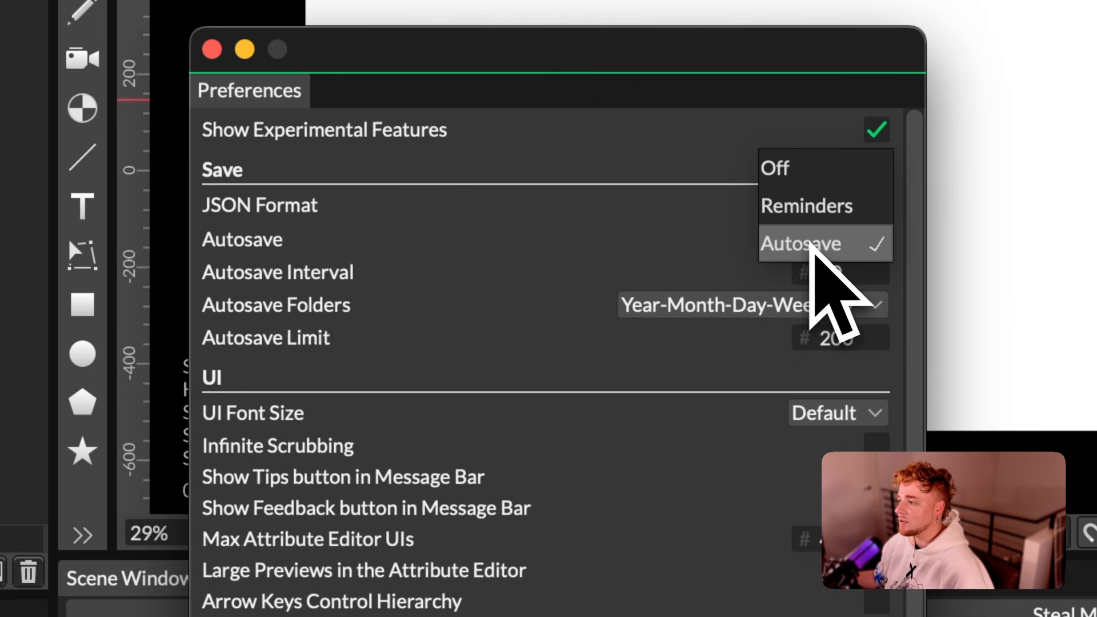
left_click(800, 245)
left_click(788, 245)
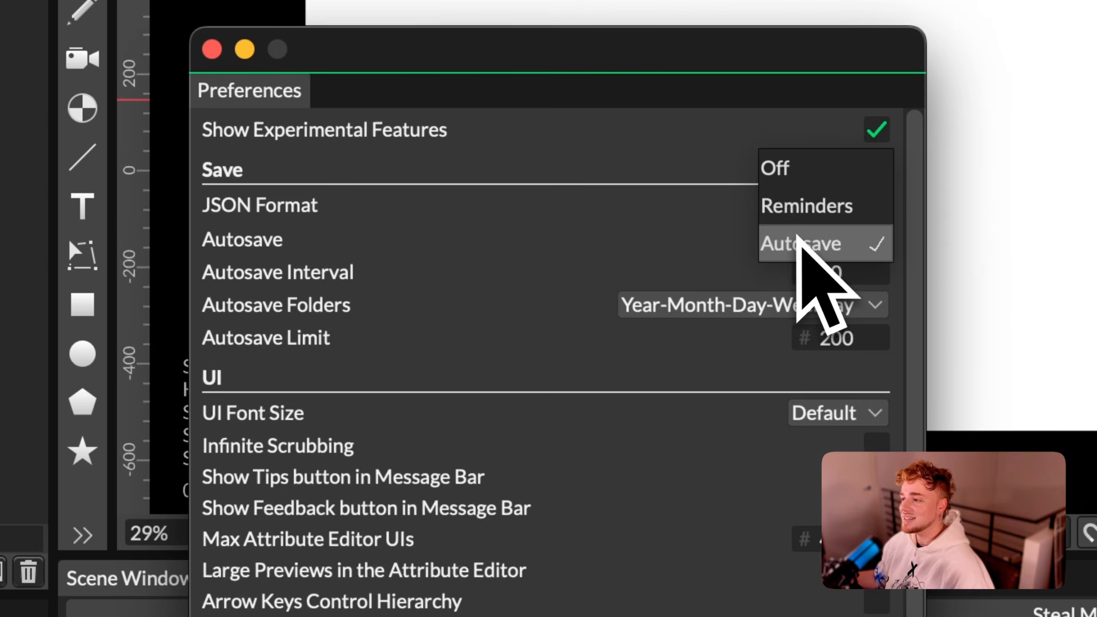
left_click(804, 244)
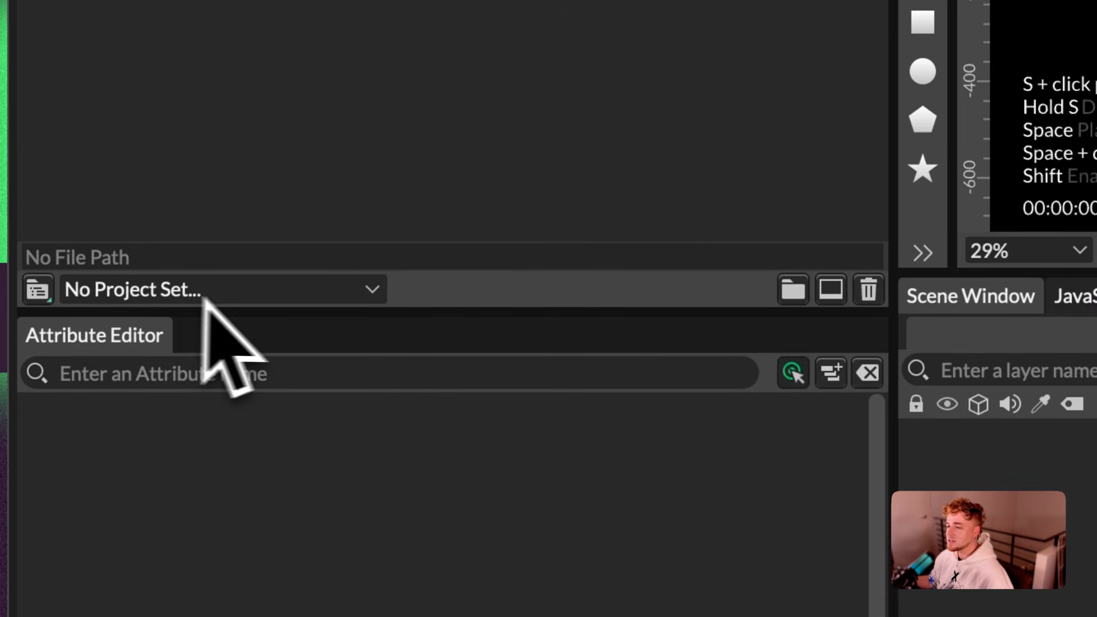
Step: Look through the options for setting a project, including loading and creating one, in the project selector and the Project Settings
left_click(331, 294)
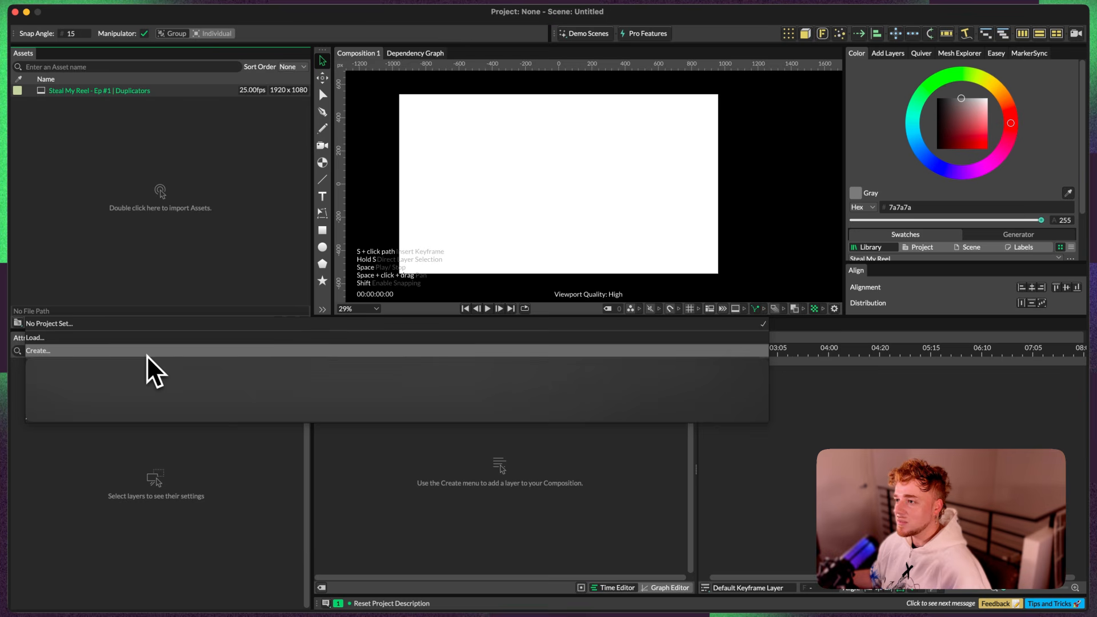
left_click(124, 118)
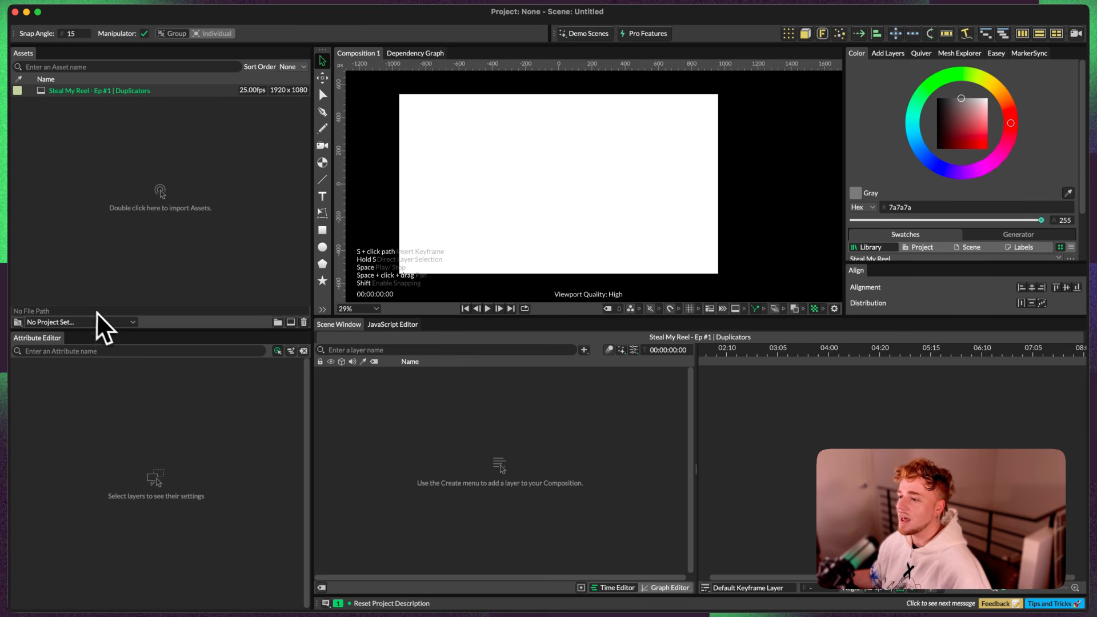
left_click(127, 323)
left_click(124, 323)
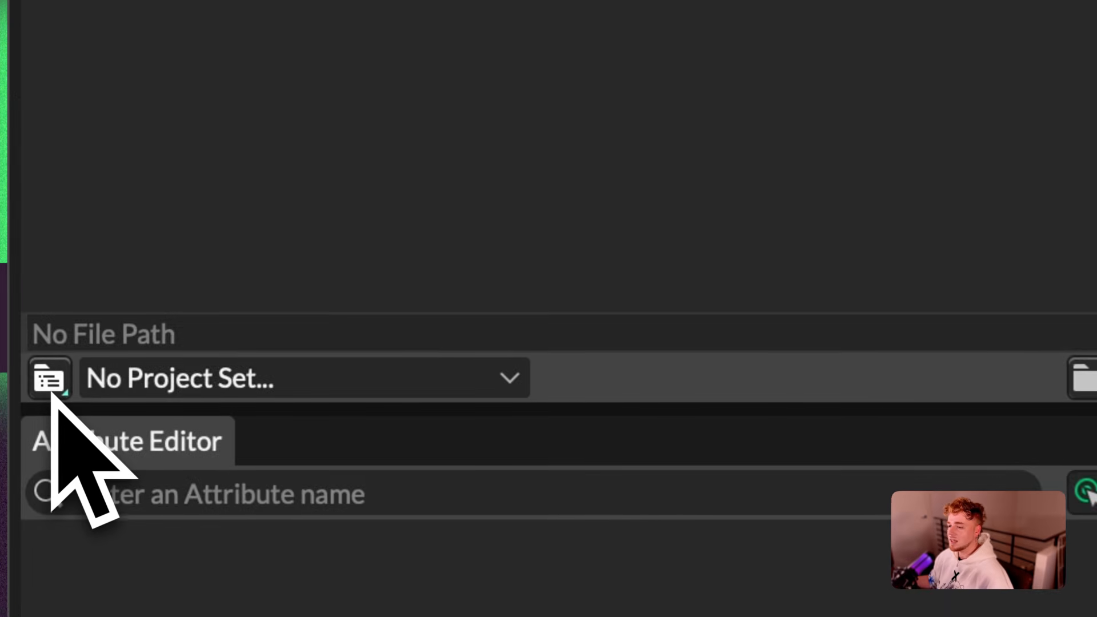
left_click(49, 378)
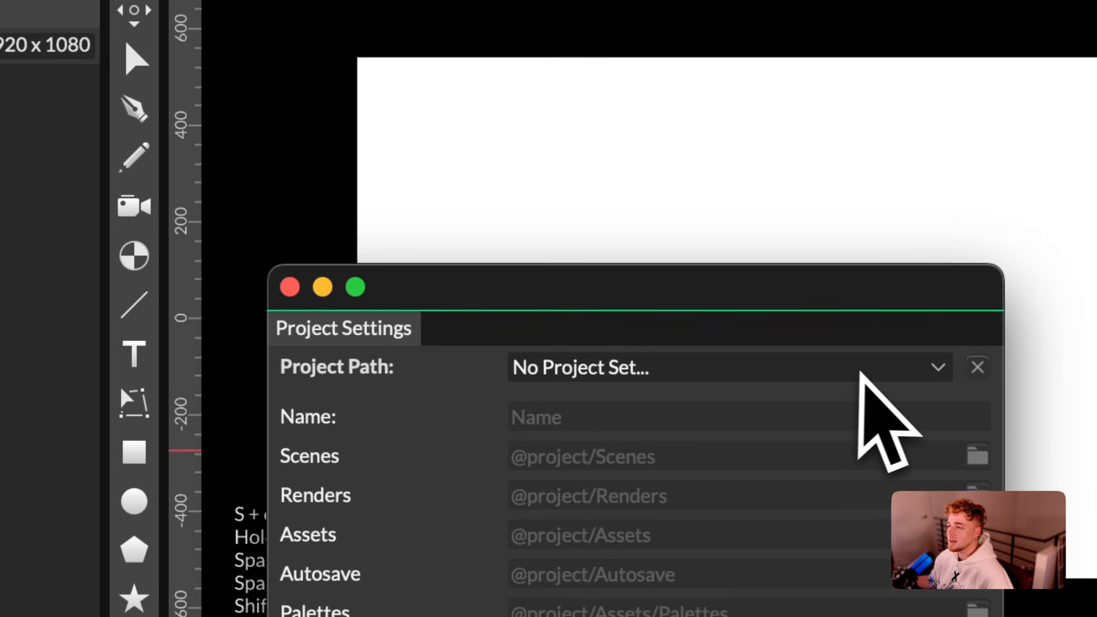
left_click(867, 372)
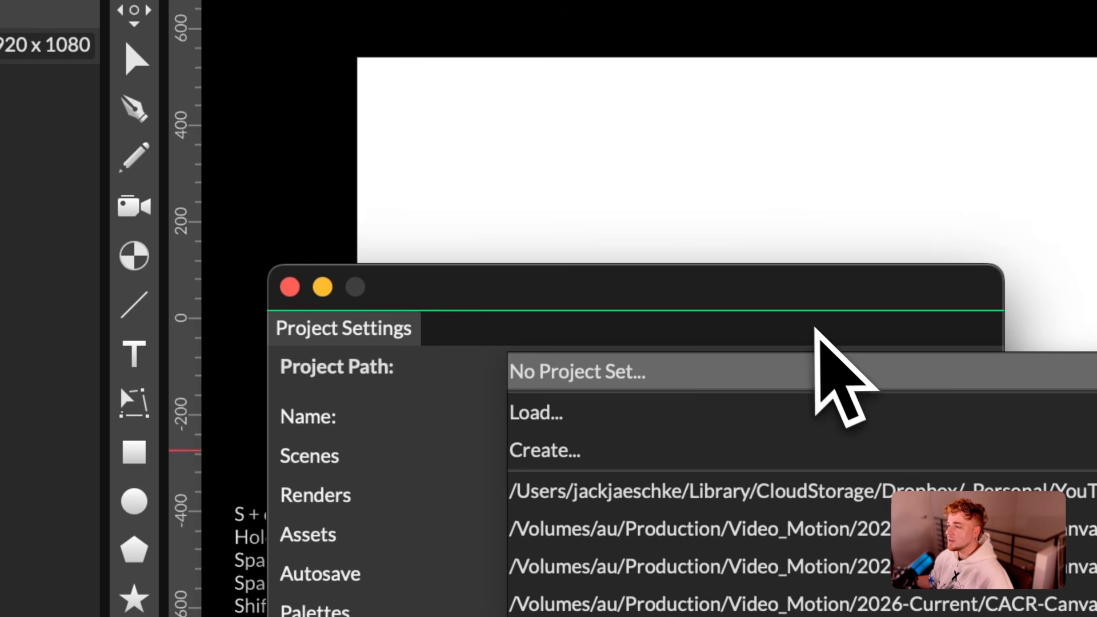
left_click(760, 368)
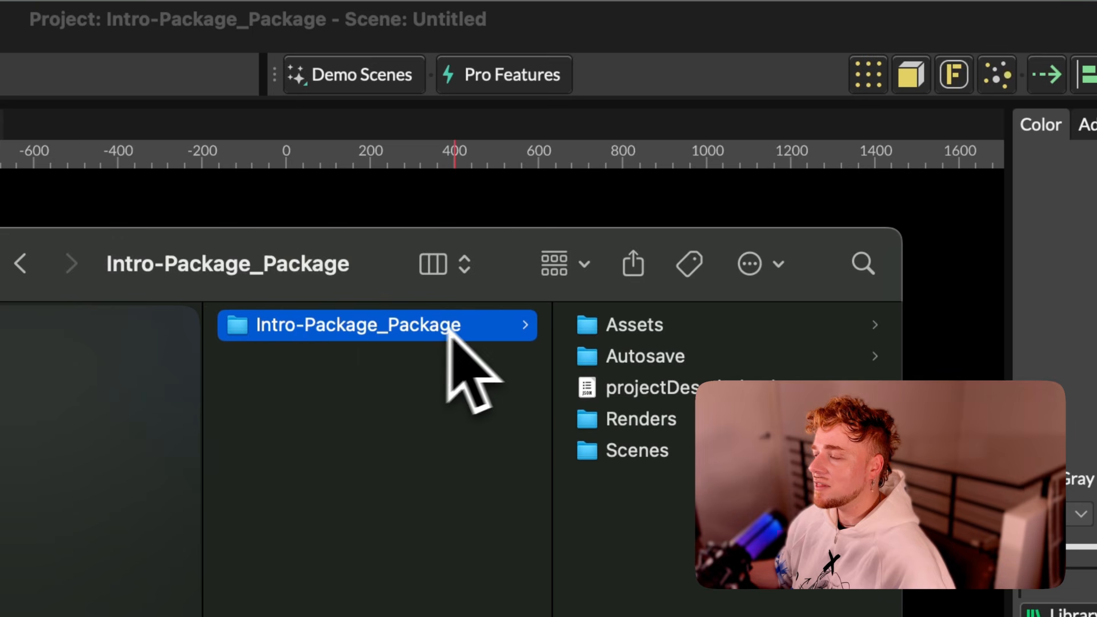
Step: Examine the Assets, Autosave, Renders and Scenes subfolders of the Intro-Package_Package project folder
left_click(657, 332)
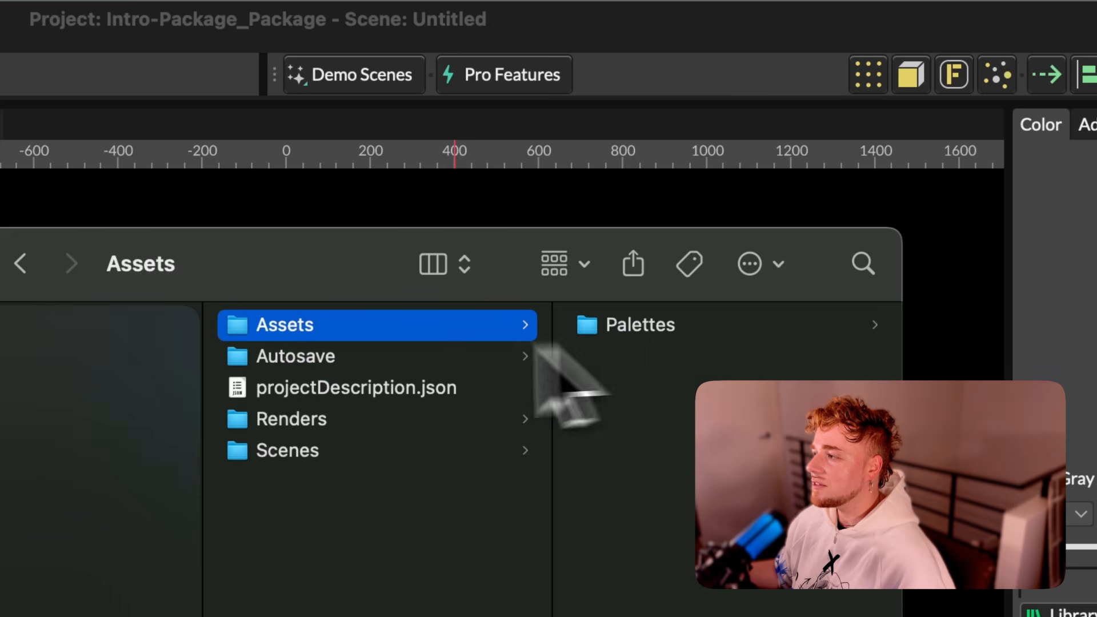
left_click(343, 357)
left_click(350, 422)
left_click(342, 448)
left_click(383, 422)
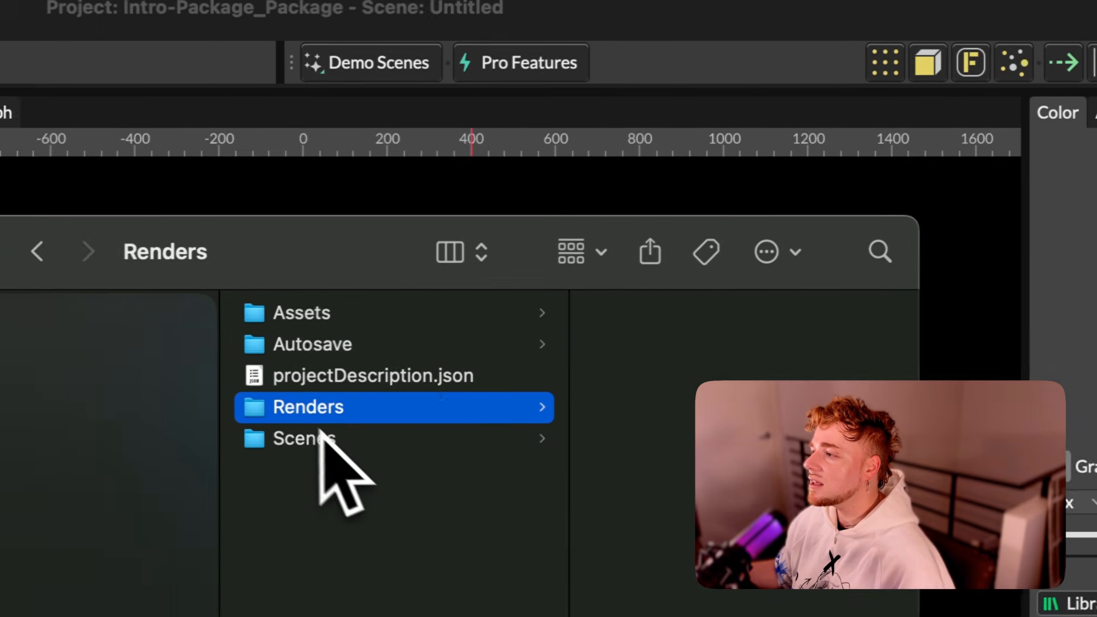
left_click(196, 445)
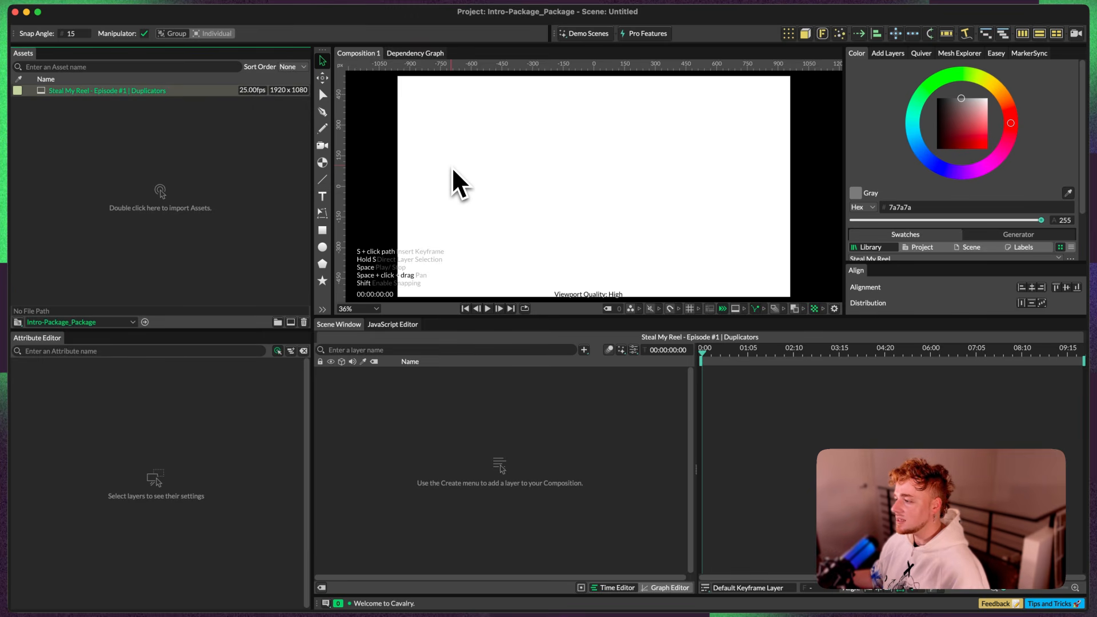
Step: Open the composition settings of Steal My Reel - Episode #1 | Duplicators in a detached floating window
key("super+k")
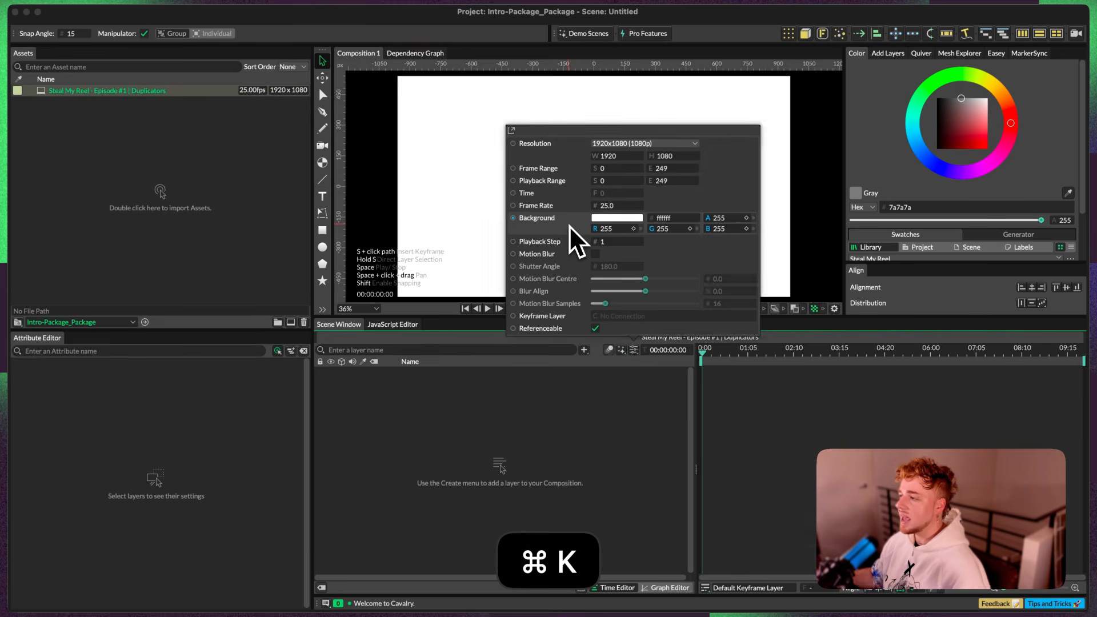
left_click(512, 131)
left_click_drag(572, 131, 561, 108)
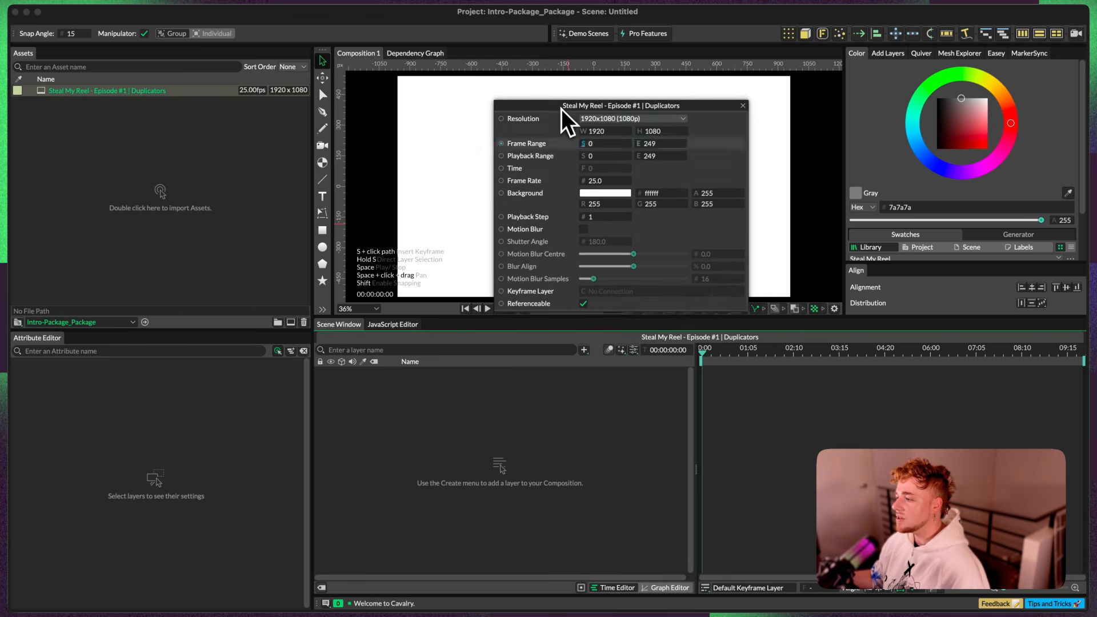
key("super+k")
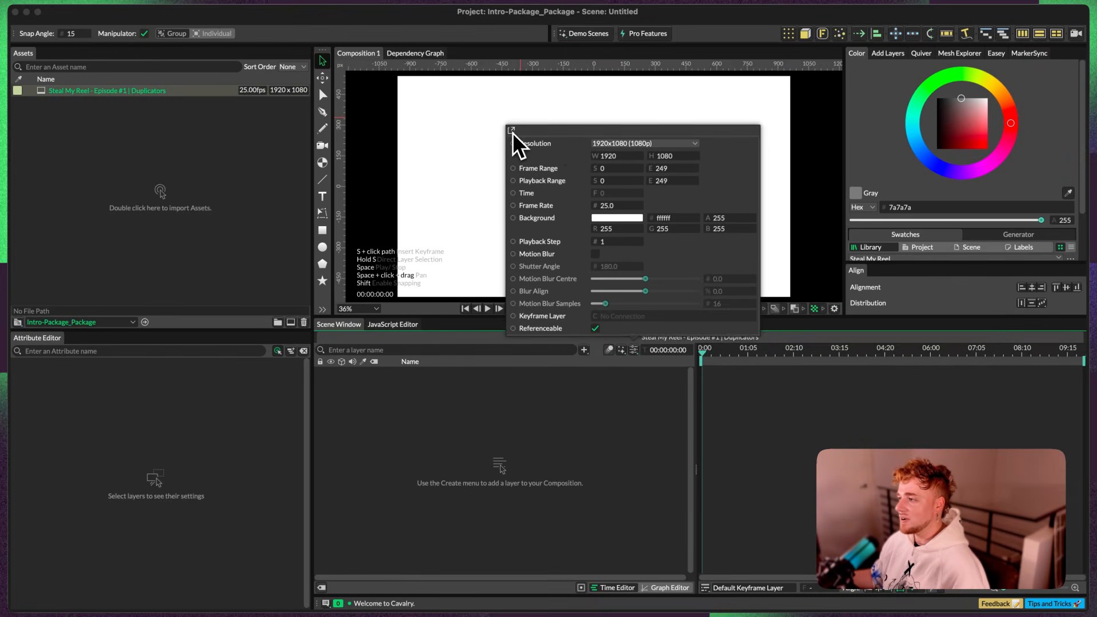
left_click(513, 132)
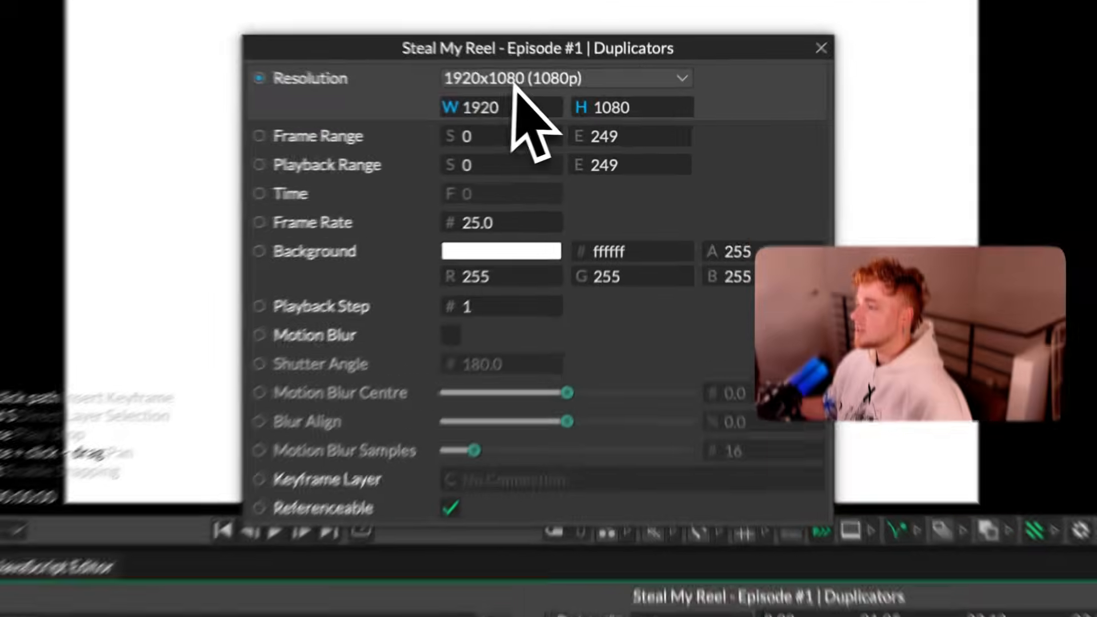
Step: Set both the frame range and the playback range of the composition to end at frame 375
left_click(515, 84)
key("Escape")
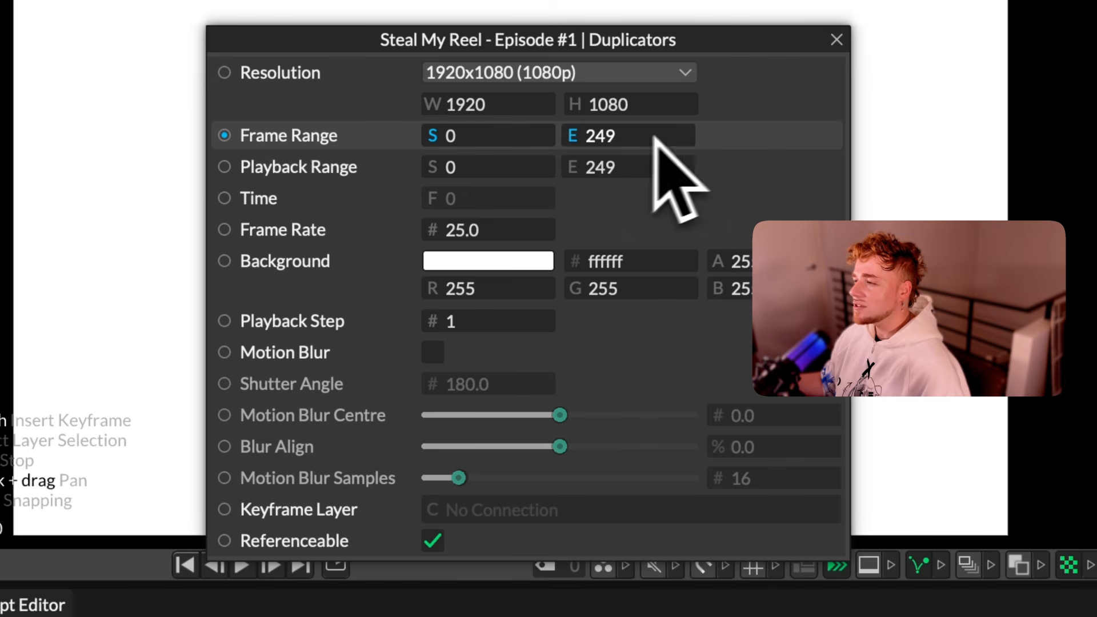
left_click_drag(617, 141, 800, 142)
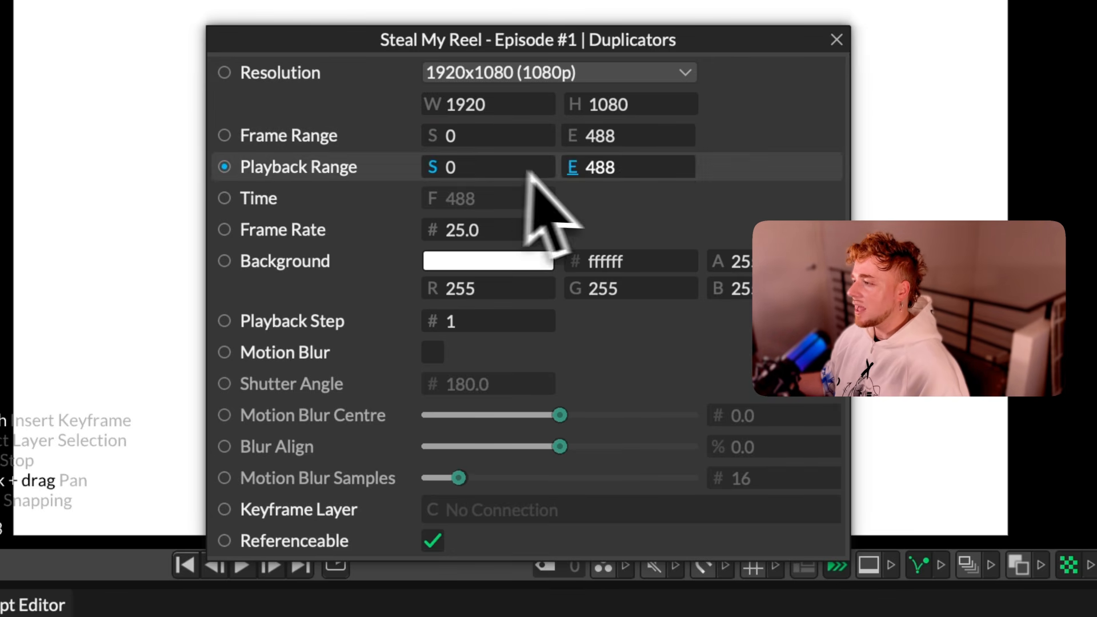
left_click_drag(612, 167, 294, 184)
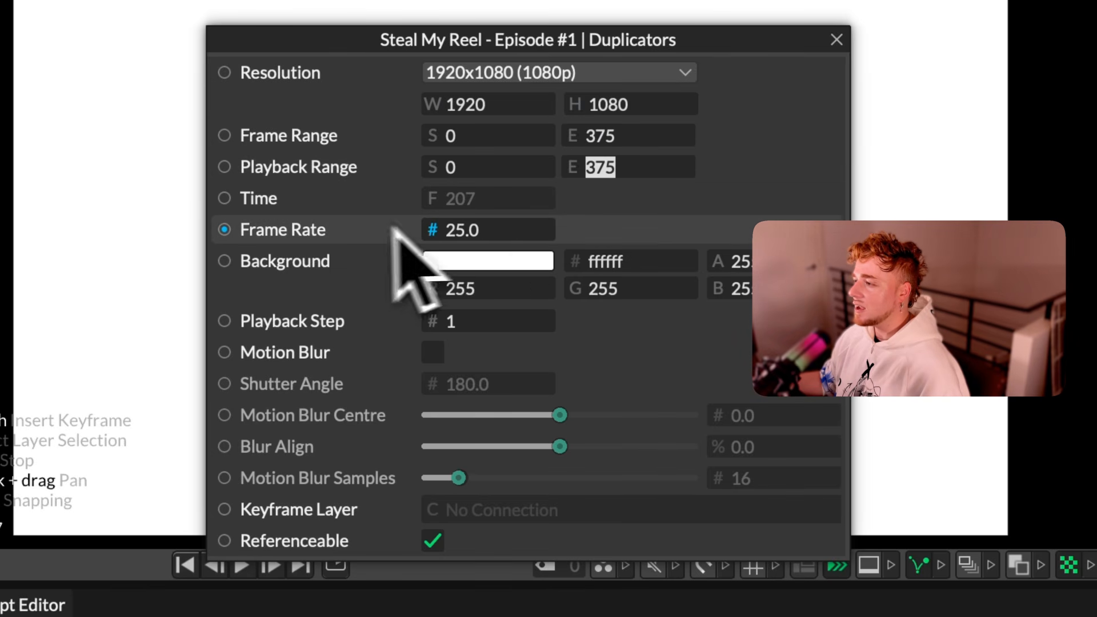
Step: Make the composition background fully transparent with alpha 0, and restore its alpha to 255
left_click(497, 264)
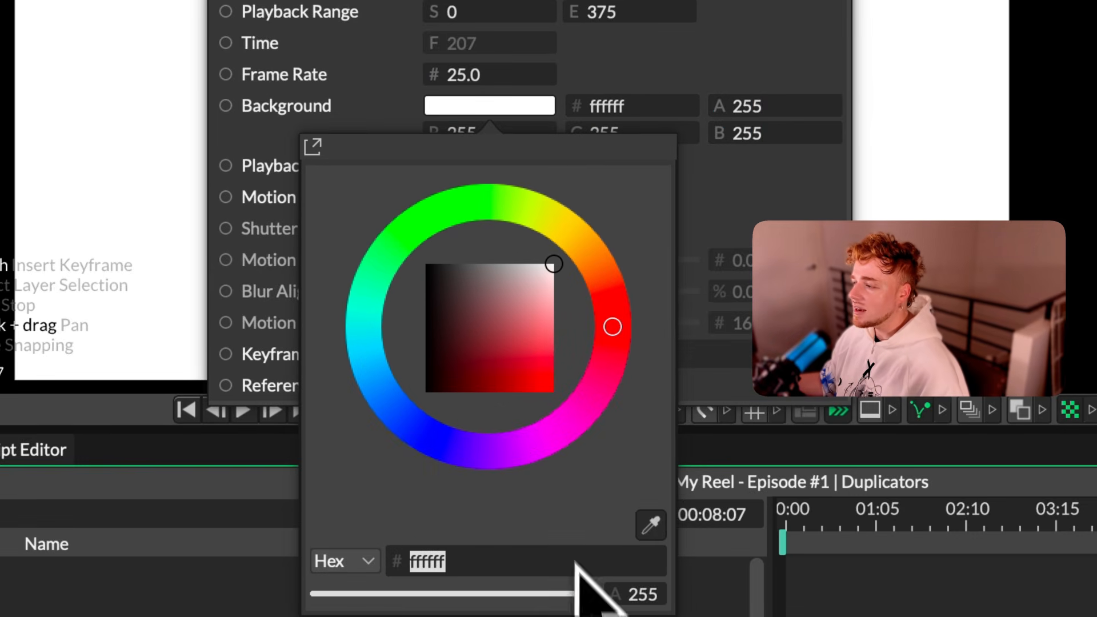
left_click_drag(584, 594, 247, 597)
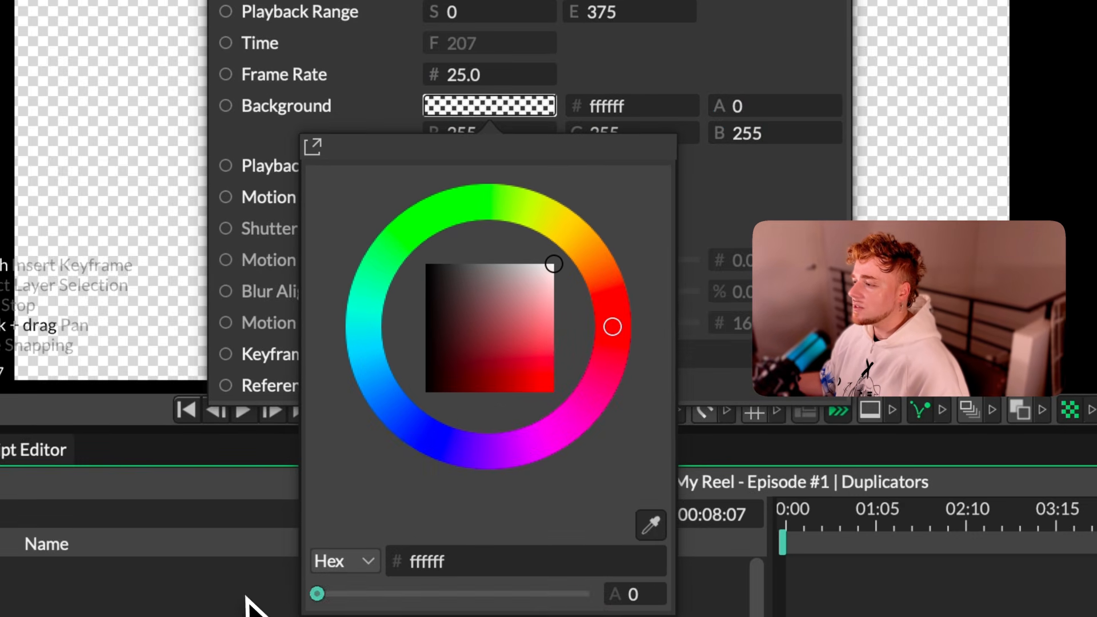
left_click_drag(317, 594, 583, 594)
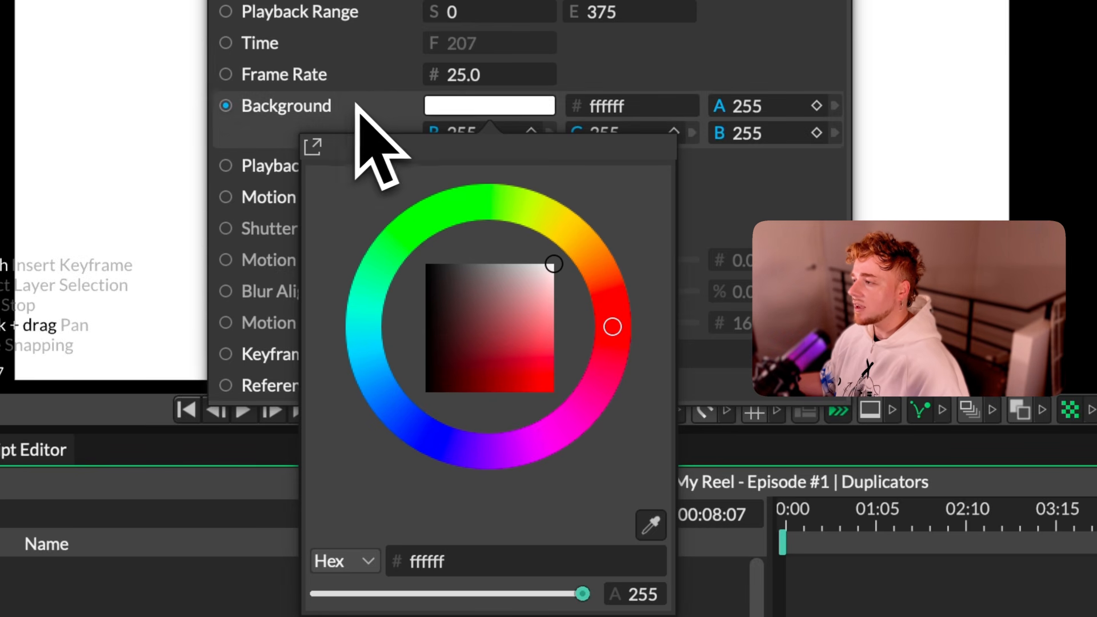
left_click(478, 616)
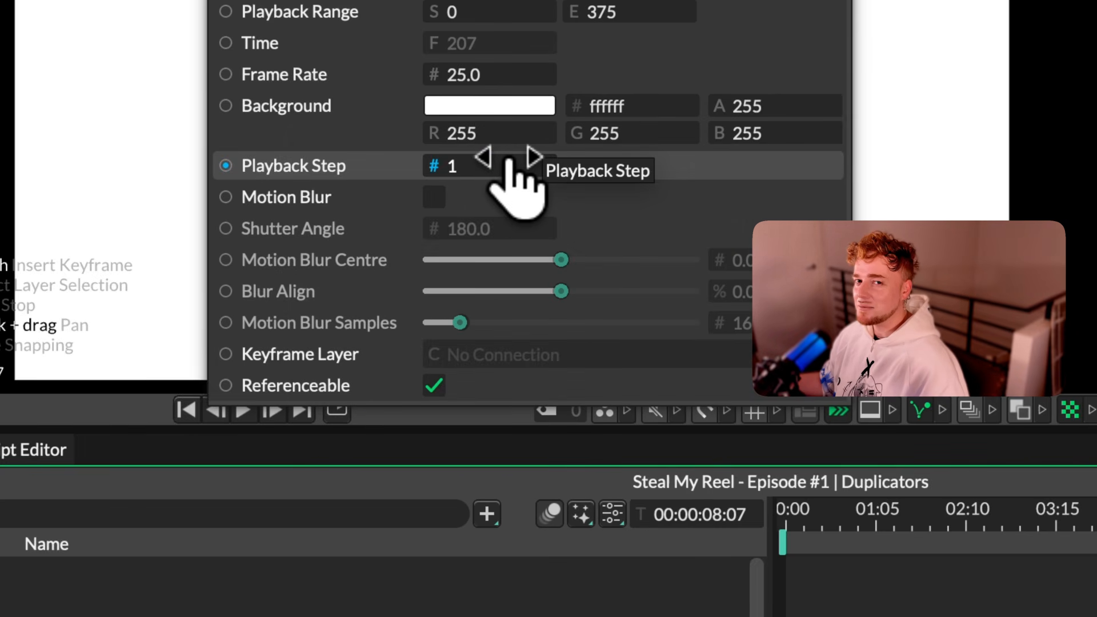
Step: Try a playback step of 2 for the composition and return it to 1
left_click(493, 163)
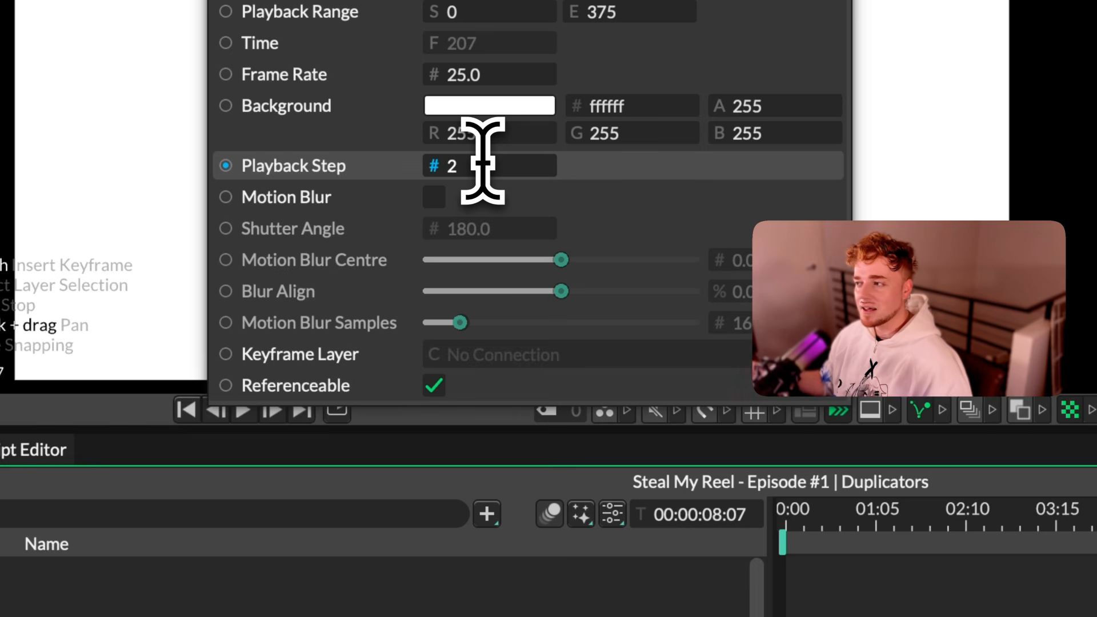
type("1")
key("Return")
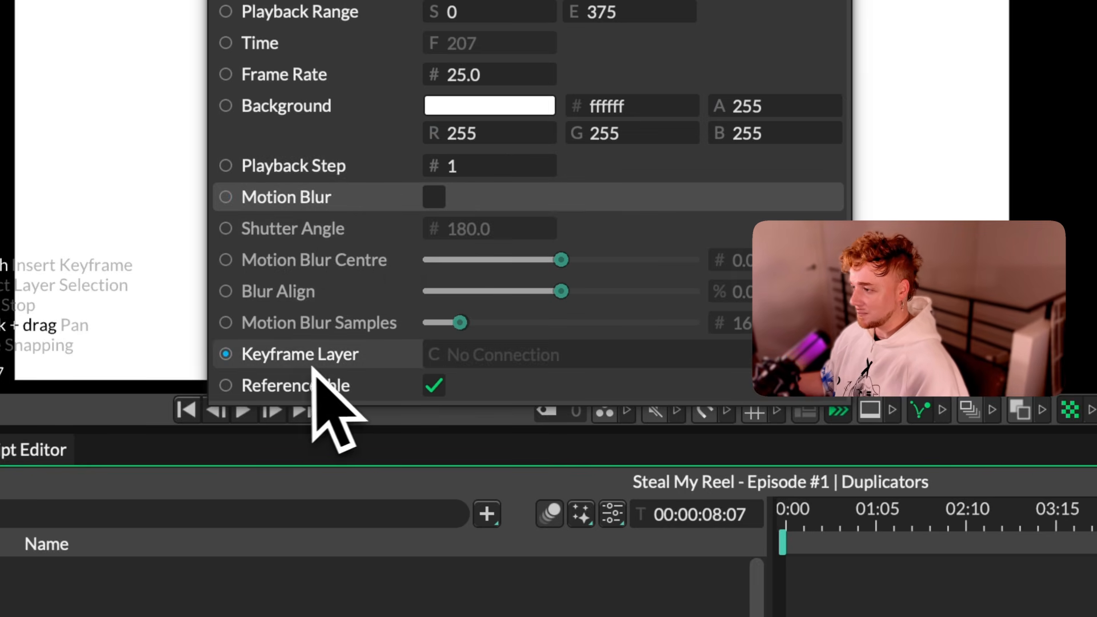
left_click(465, 127)
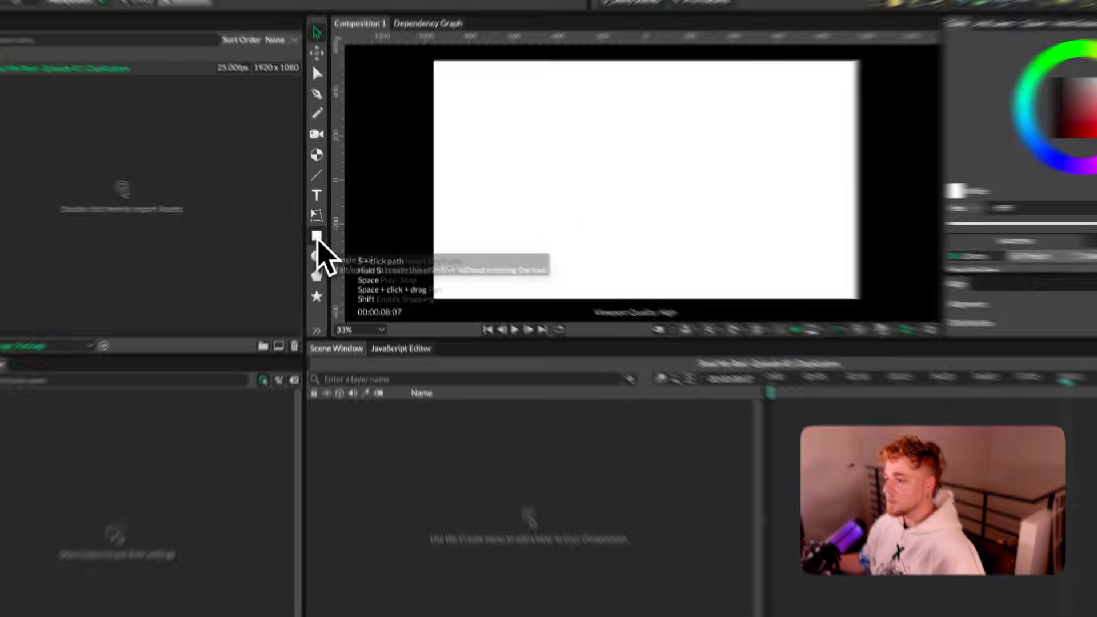
Step: Create a default rectangle shape at the composition centre without drawing it, and delete its layer
left_click(235, 313, "alt")
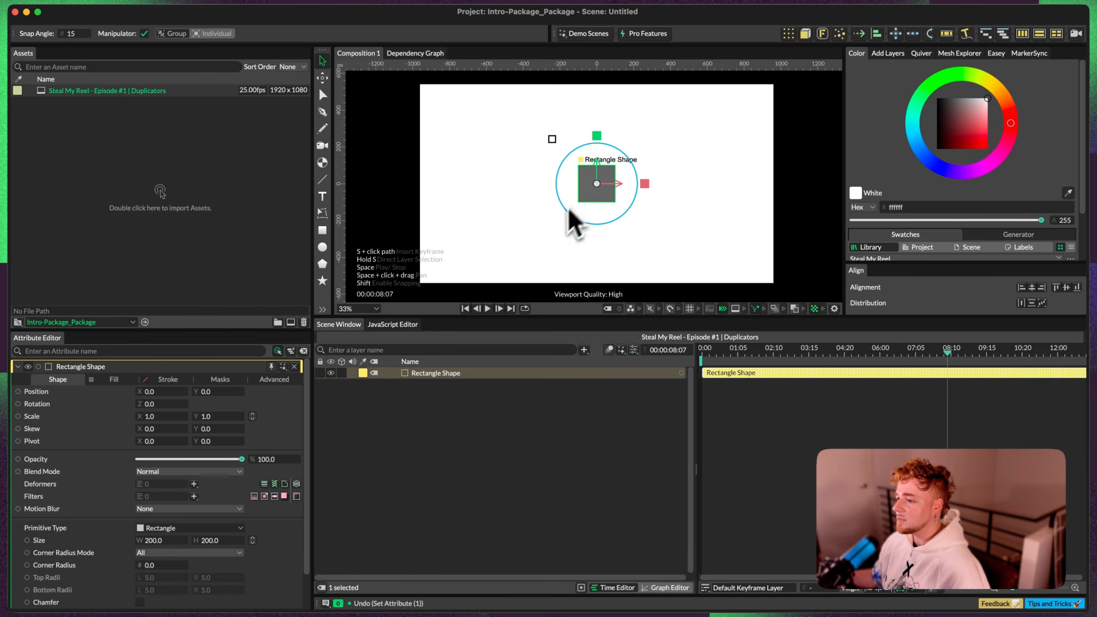
left_click(152, 394)
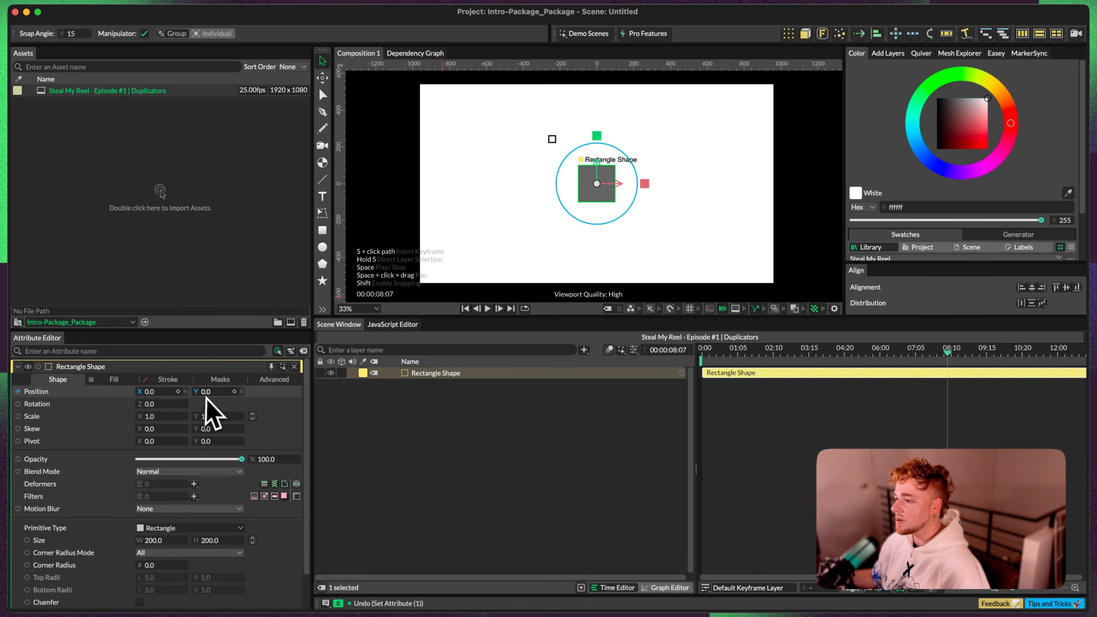
left_click(464, 389)
left_click(455, 373)
key("BackSpace")
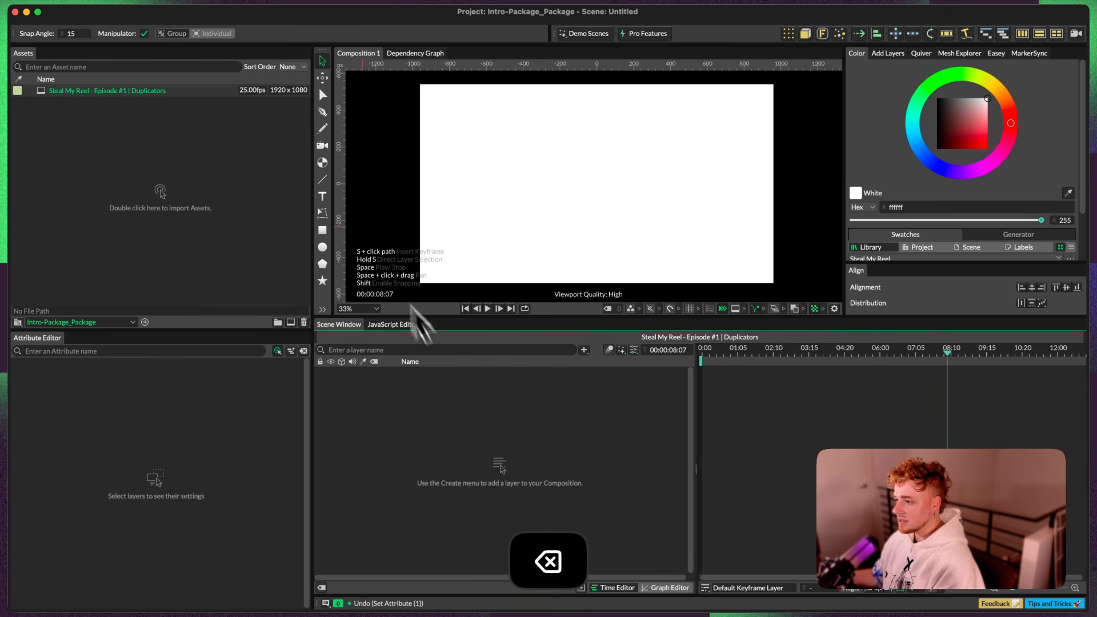
Step: Draw a wide rectangle across the middle of the composition with the Rectangle Tool and undo it
left_click(322, 232)
left_click_drag(498, 148, 675, 227)
key("super+z")
key("super+z")
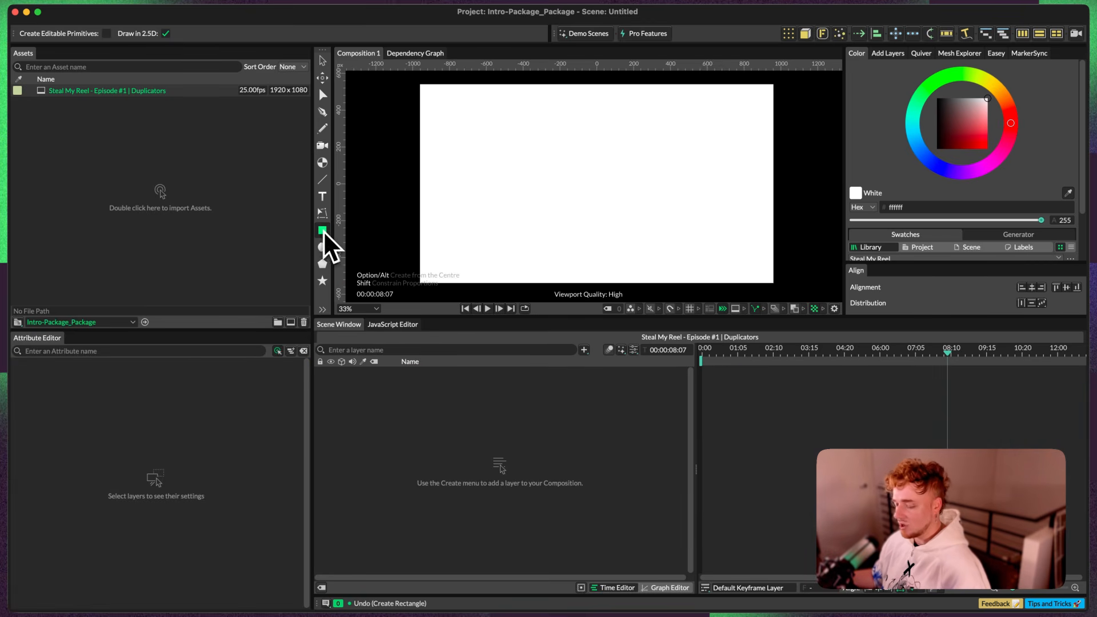
Step: Create a default rectangle shape at the composition centre without drawing it, and duplicate its layer four times
double_click(322, 231)
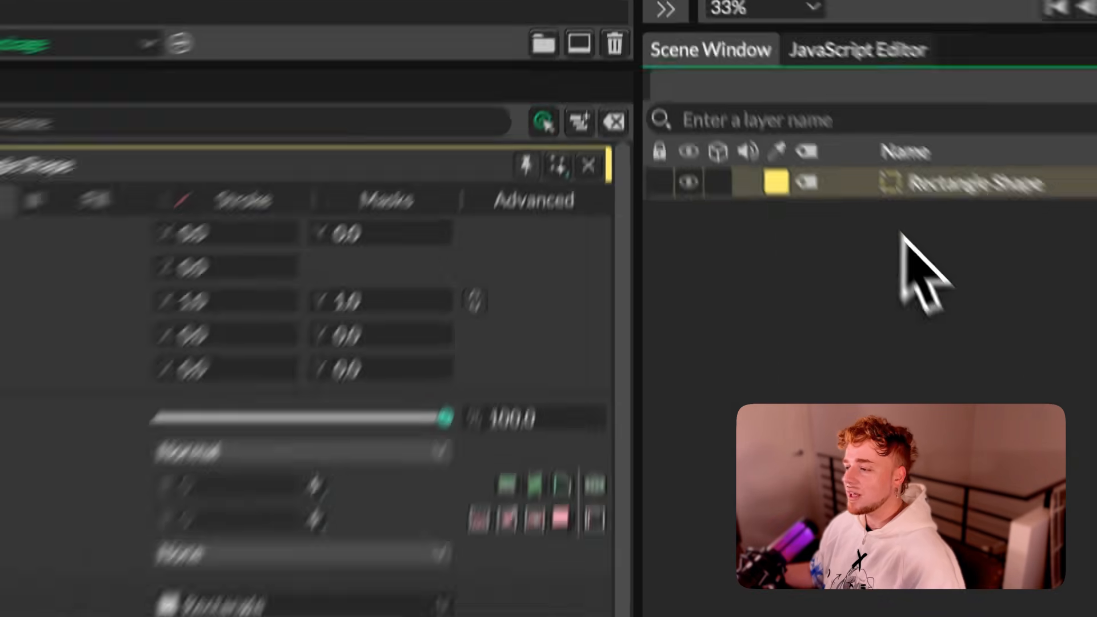
left_click(903, 236)
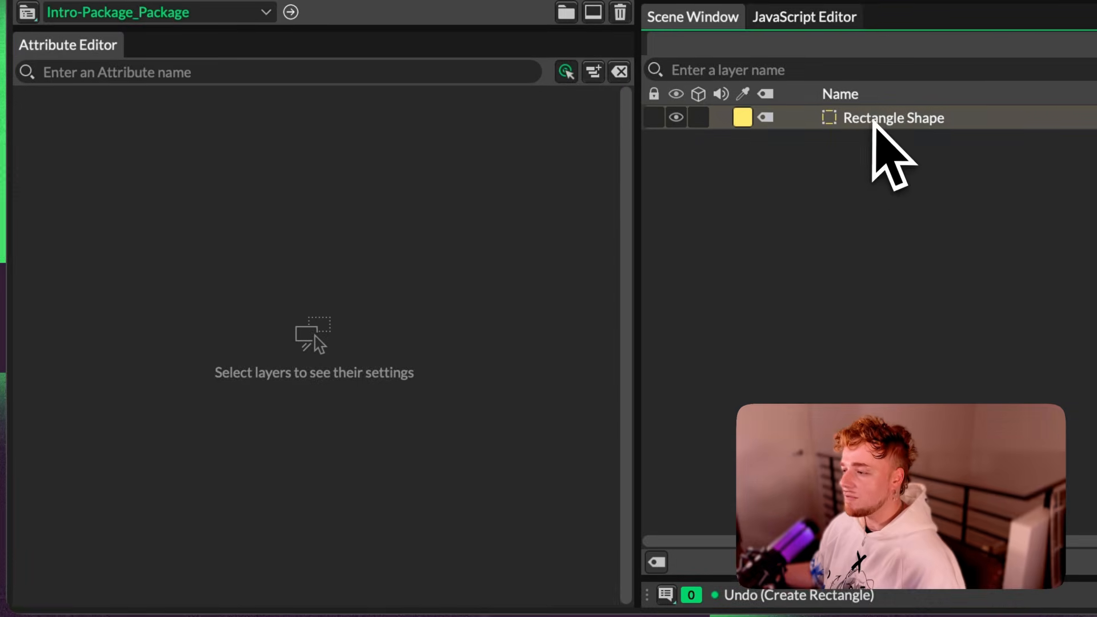
left_click(951, 186)
key("super+d")
key("super+d")
key("super+d")
key("super+d")
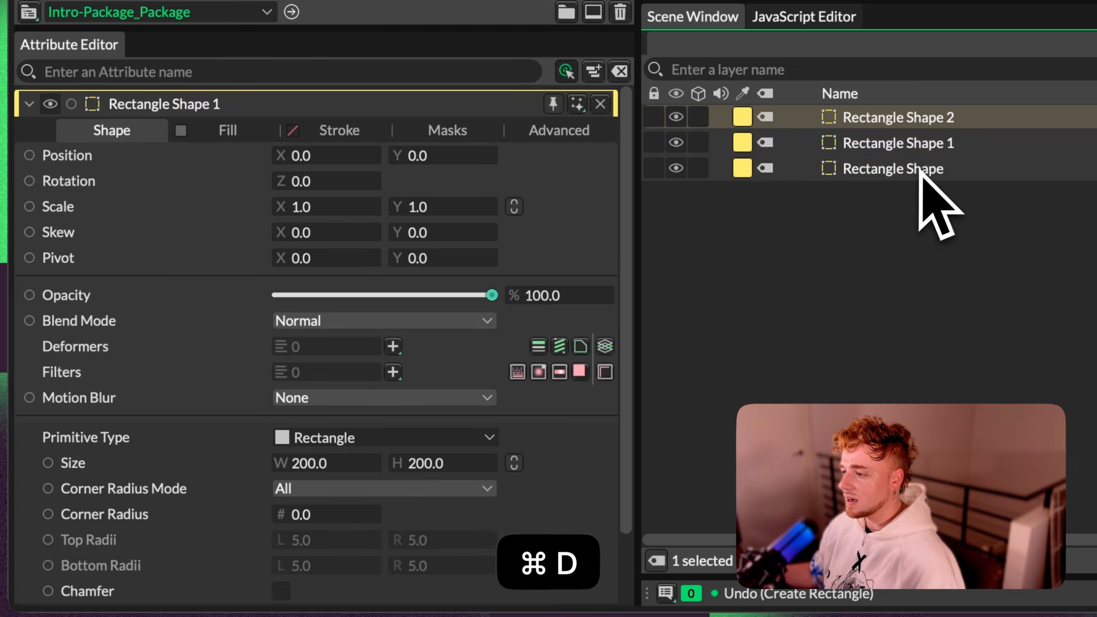
Step: Try showing the attributes of several rectangle copies stacked together, and return to showing only the selected layer's attributes
key("Down")
key("Down")
key("Down")
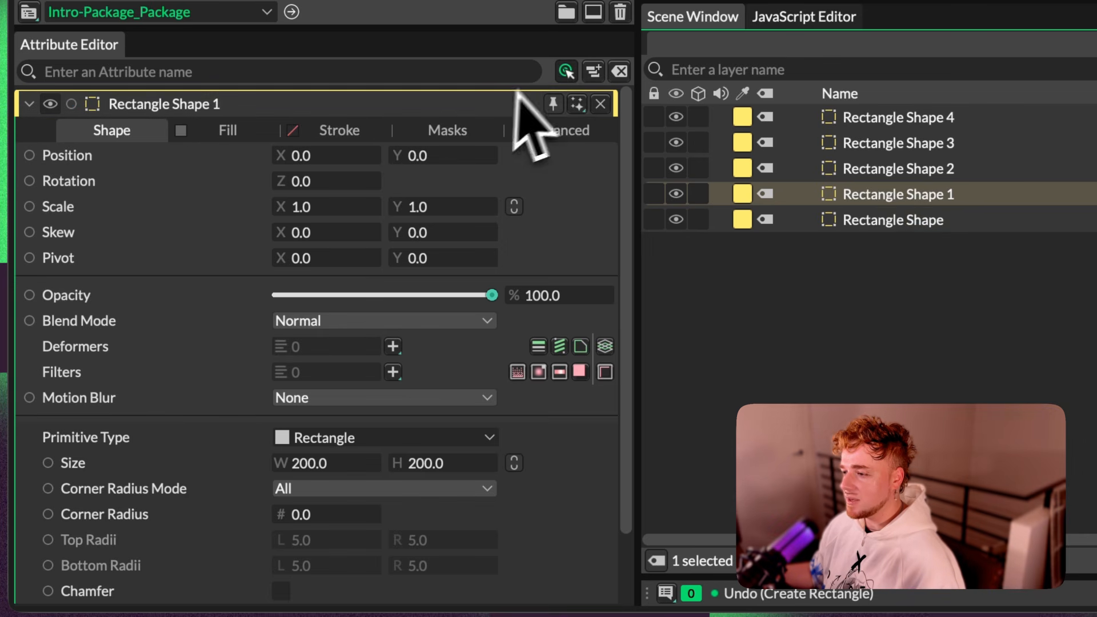
left_click(890, 169)
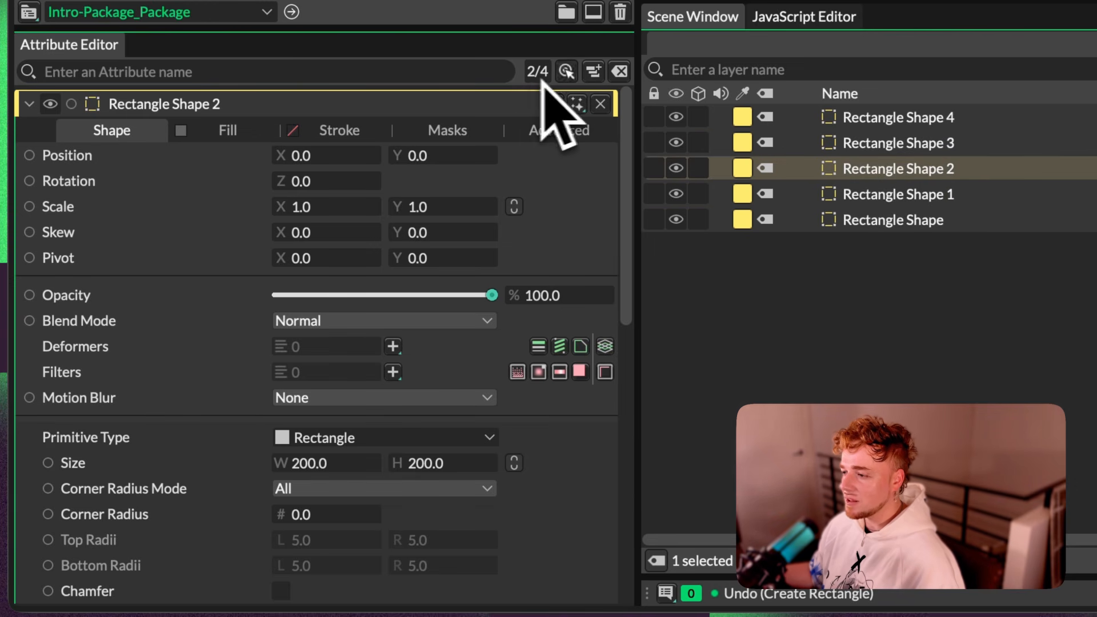
left_click_drag(625, 107, 614, 232)
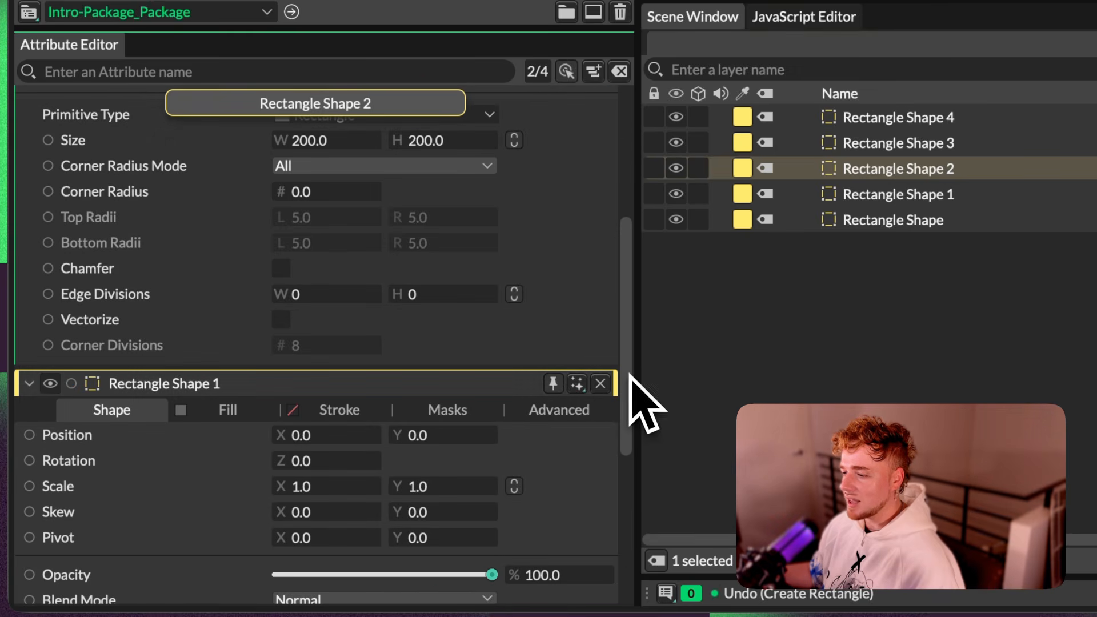
left_click_drag(629, 374, 625, 110)
left_click(882, 143)
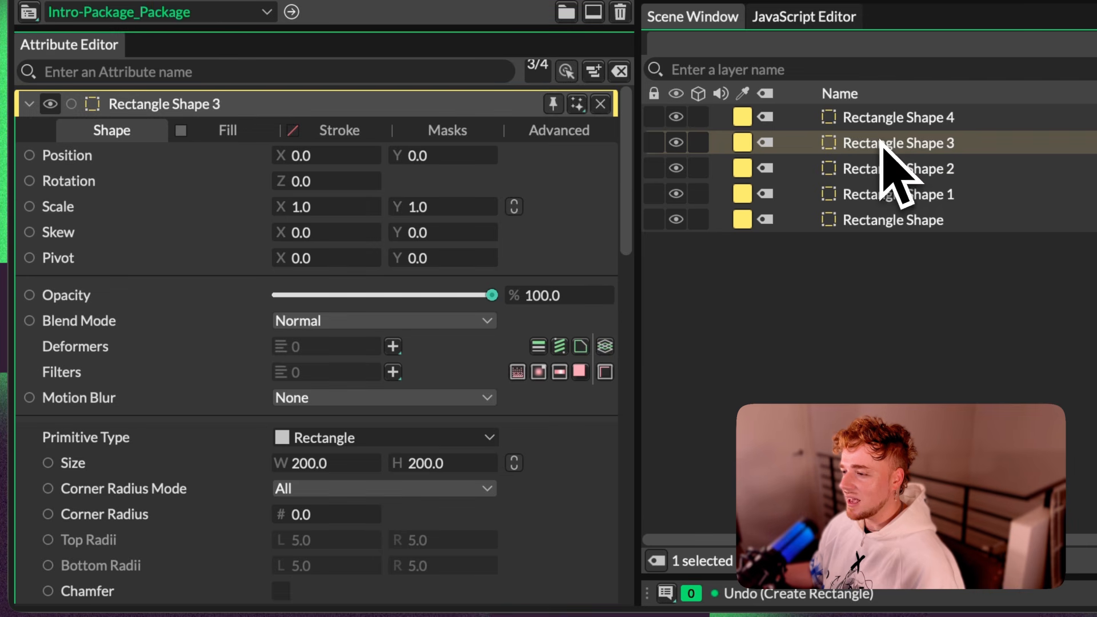
left_click(566, 72)
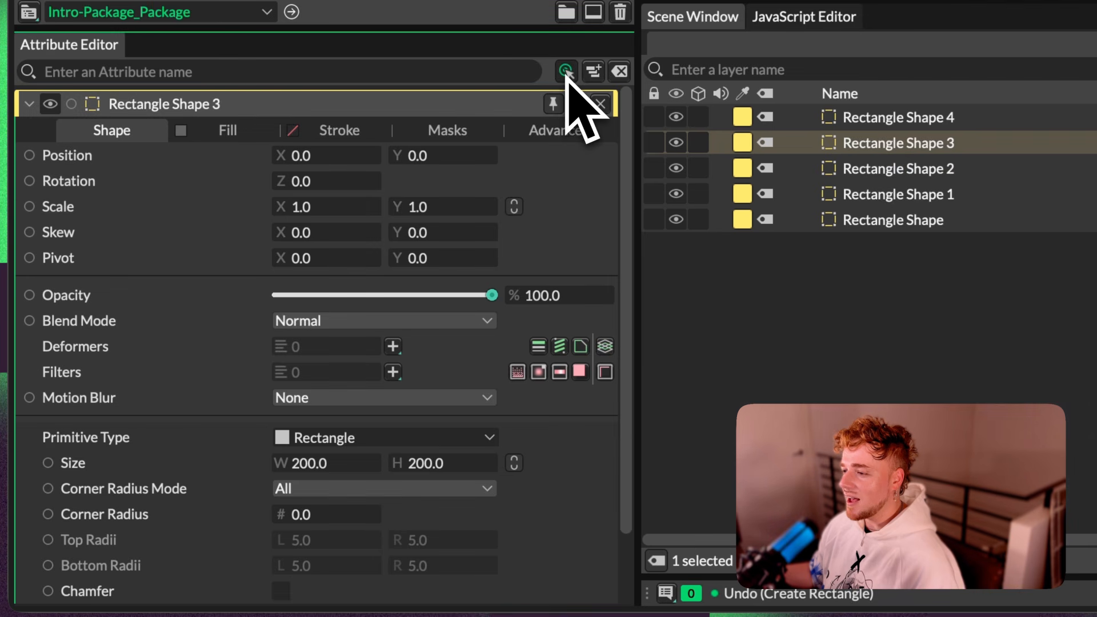
Step: Pin the original rectangle's attributes, view them alongside those of Rectangle Shape 1, and close the pinned attributes
left_click(840, 167)
left_click(919, 217)
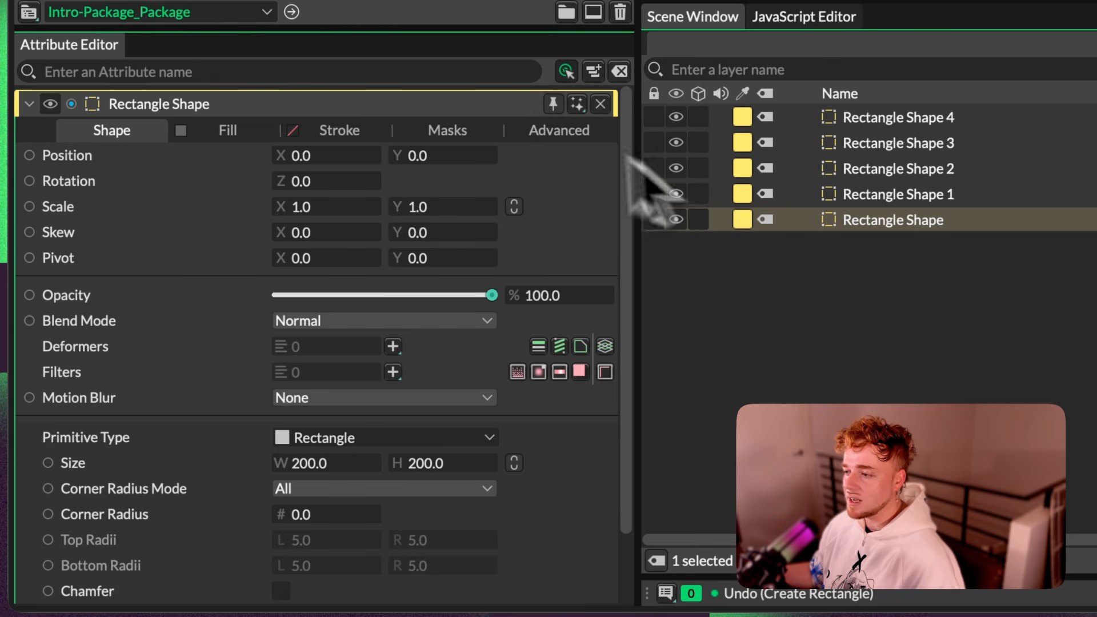
left_click(925, 195)
left_click_drag(631, 160, 634, 291)
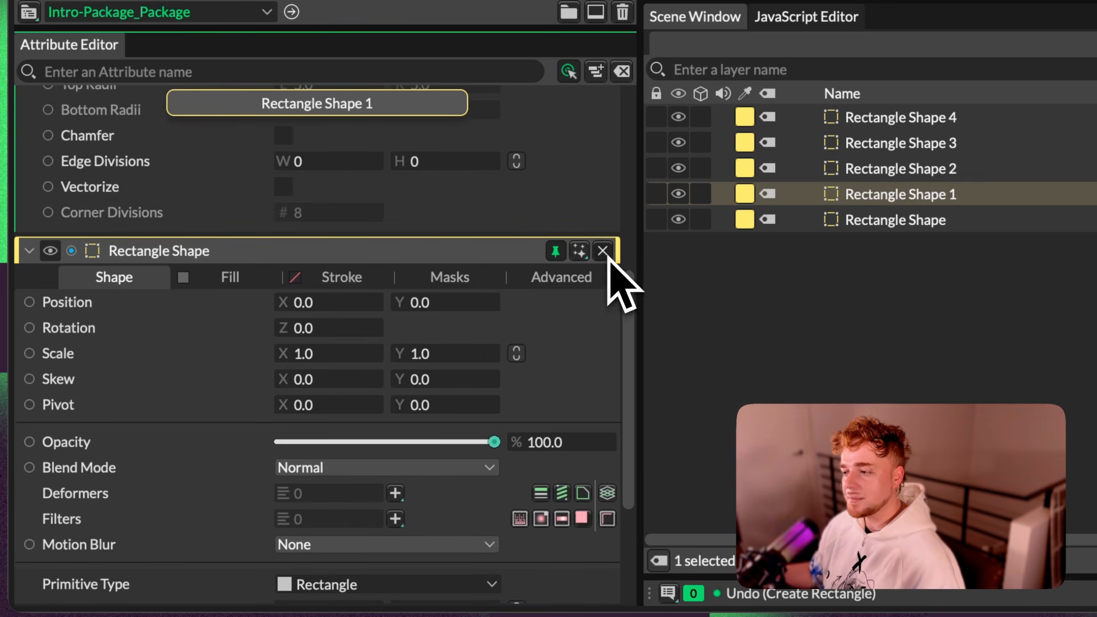
left_click(603, 251)
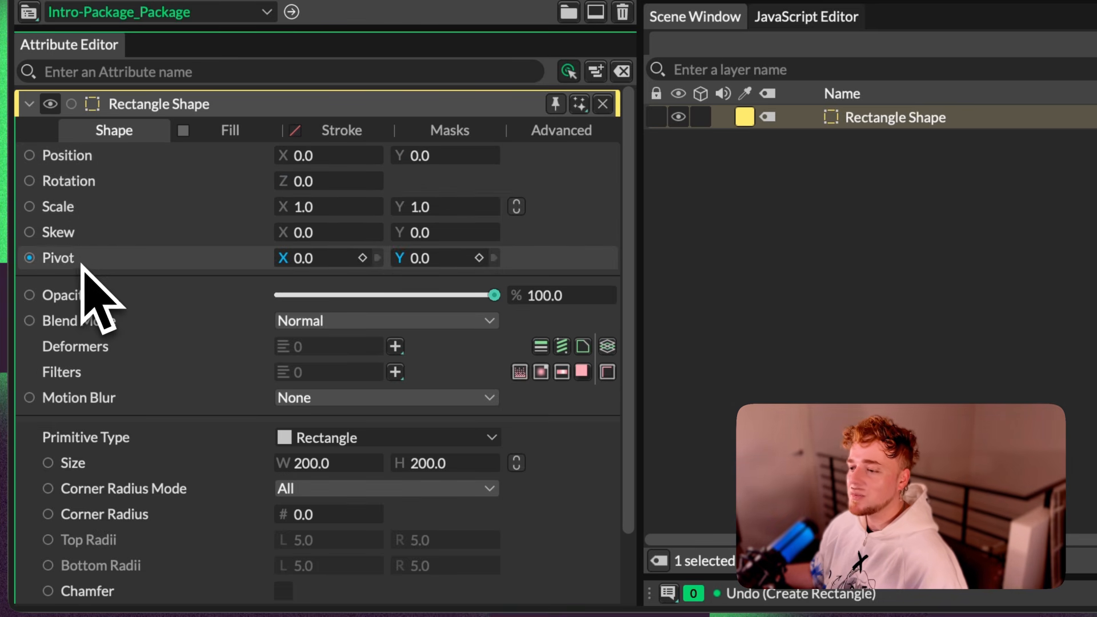
Step: Examine the deformers and filters available for the rectangle without adding any
left_click_drag(629, 218, 629, 291)
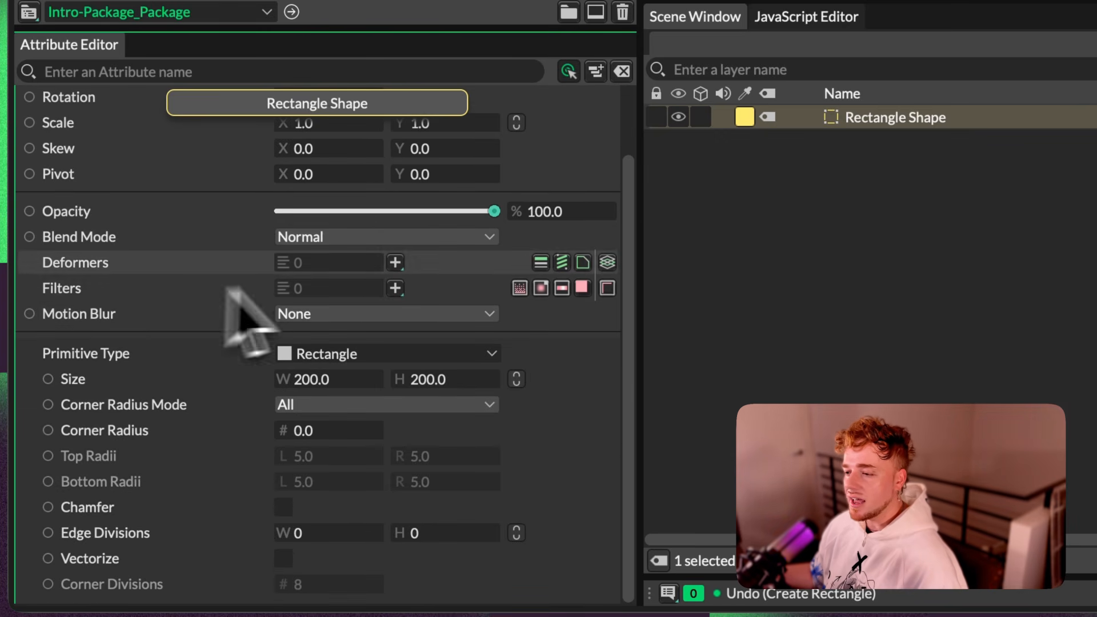
left_click(395, 263)
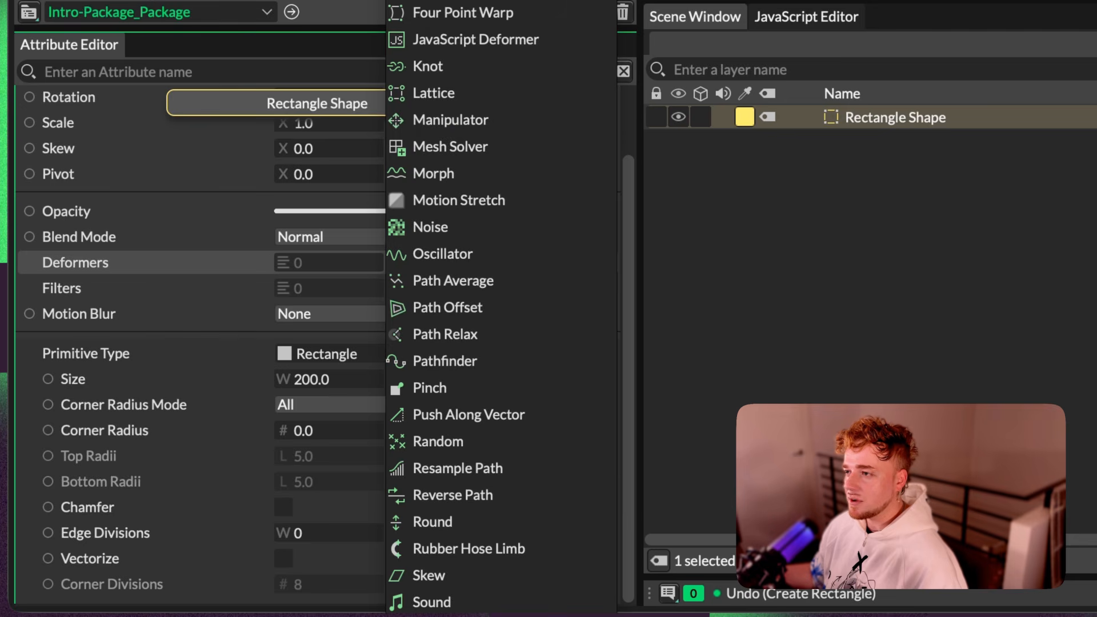
left_click(395, 288)
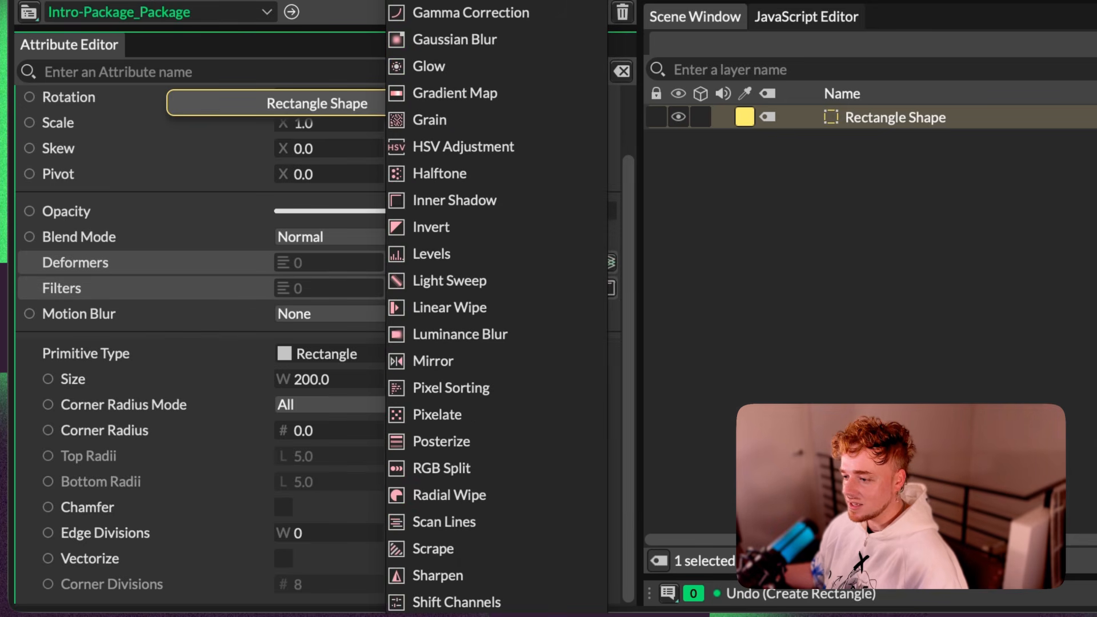
left_click(184, 298)
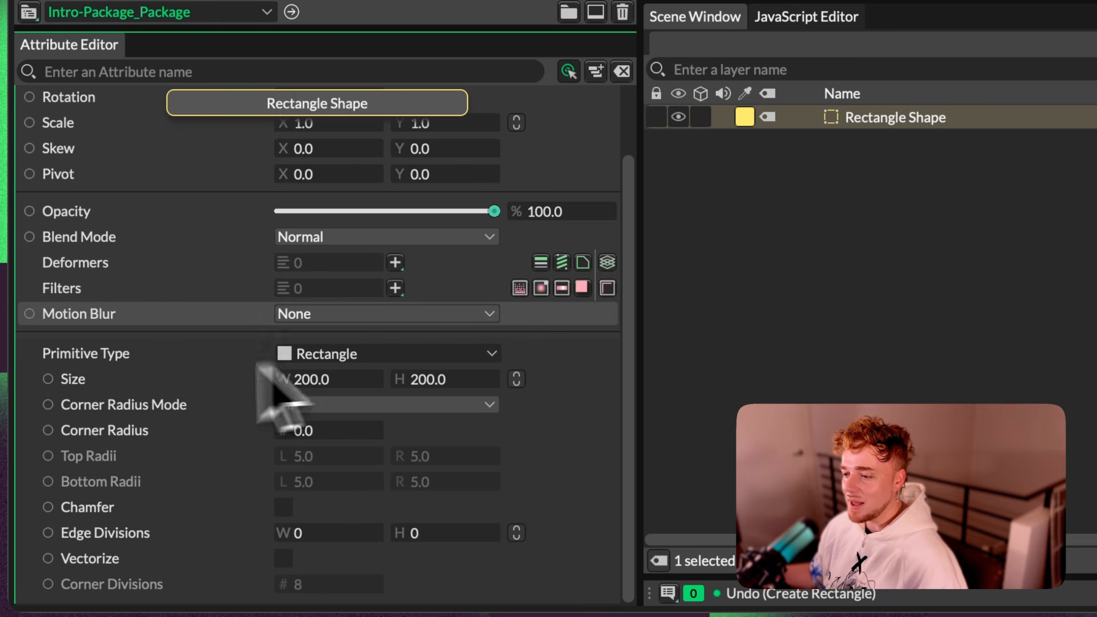
Step: Try different widths and heights for the rectangle, stretching it into a flat bar about 528 wide
key("super+z")
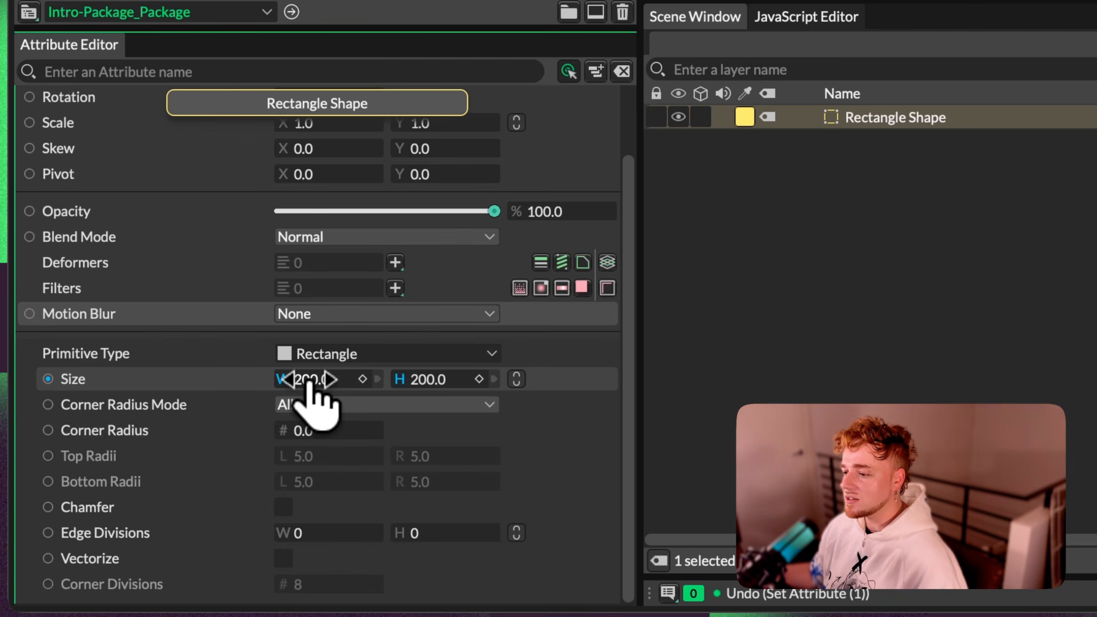
left_click_drag(318, 380, 410, 378)
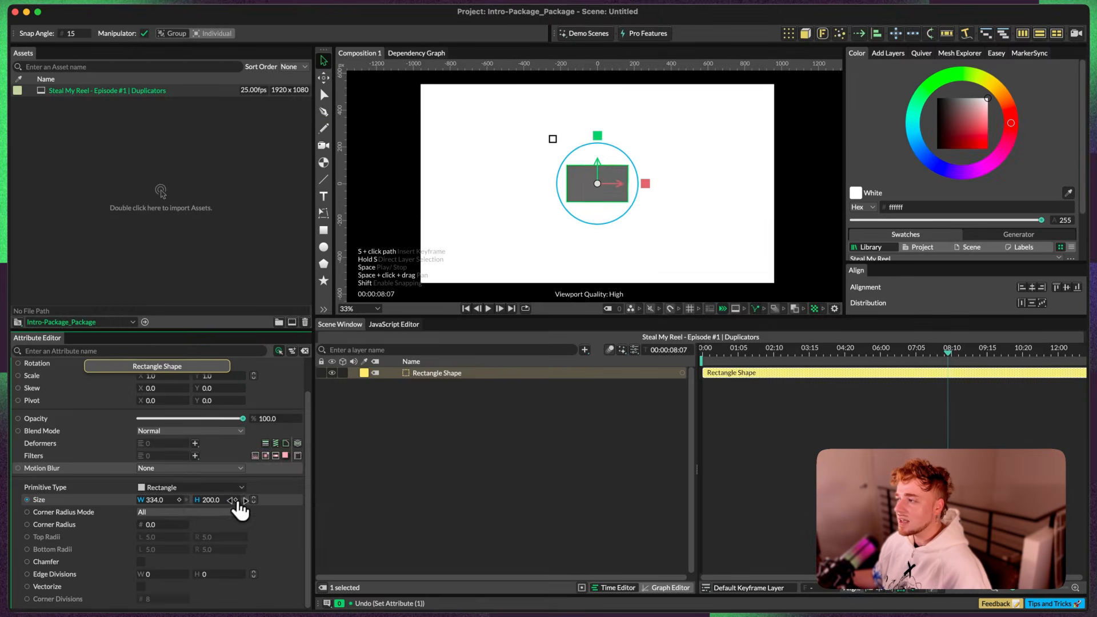
left_click_drag(311, 509, 261, 511)
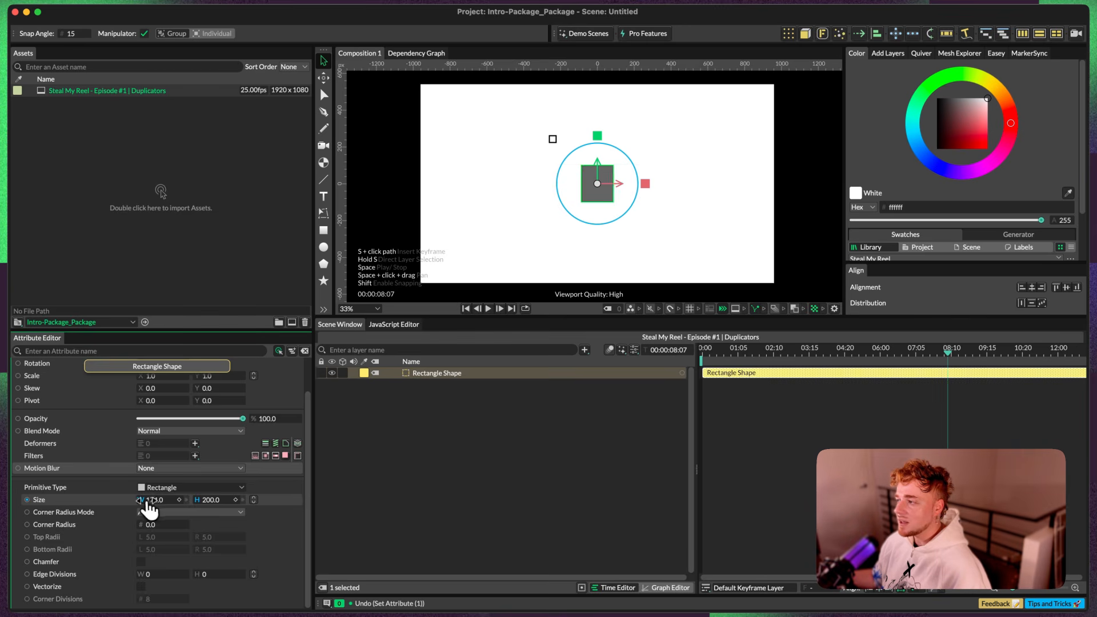
left_click_drag(367, 505, 166, 496)
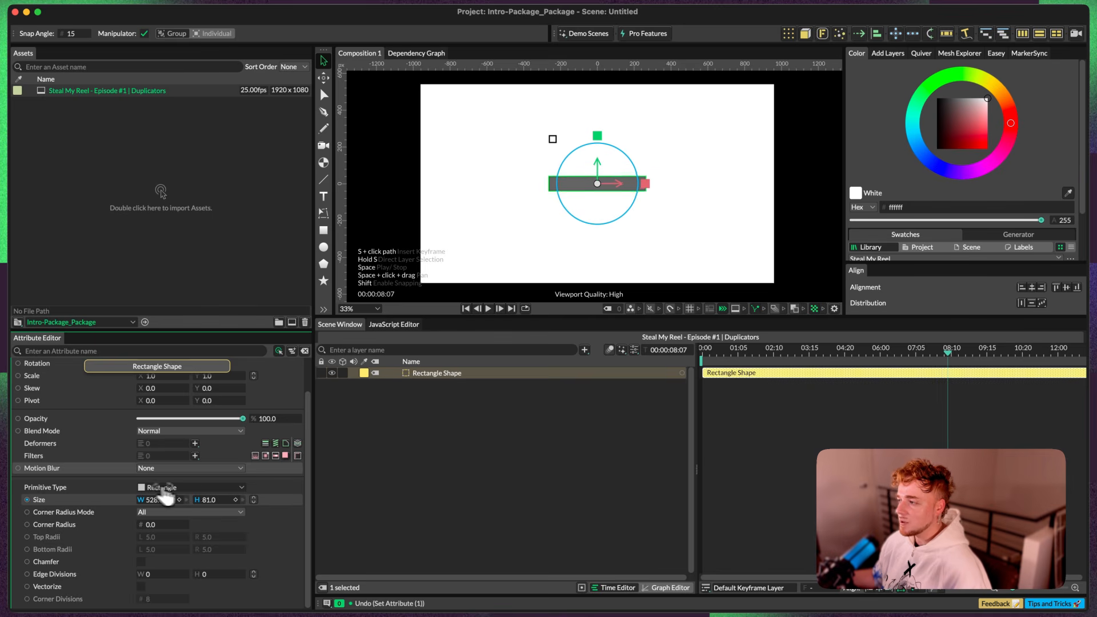
left_click_drag(263, 503, 166, 501)
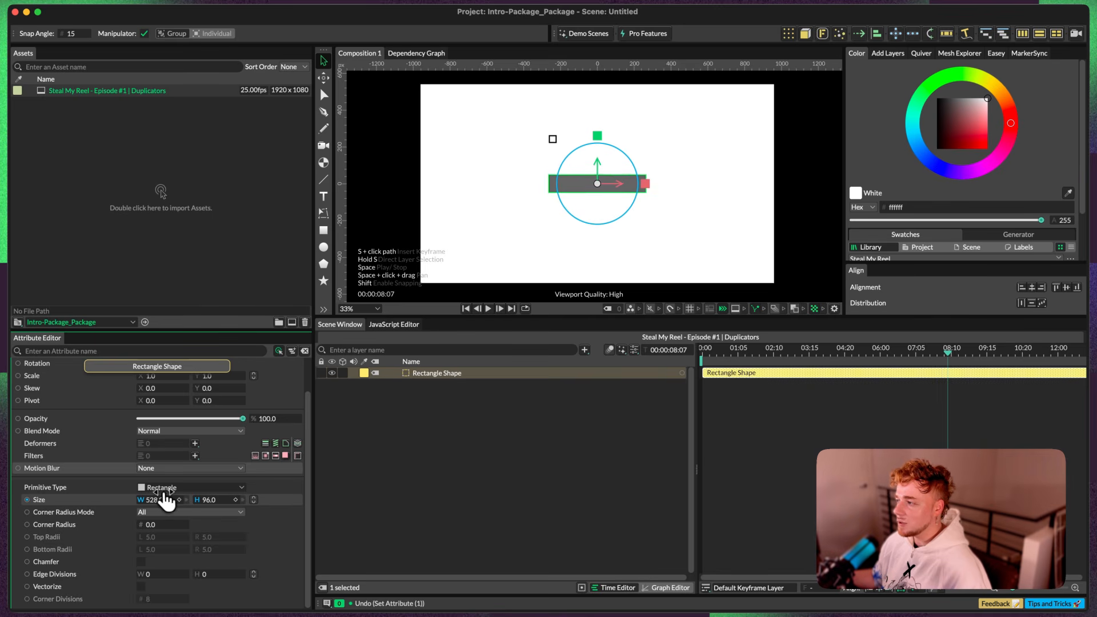
Step: Set the rectangle's size to a width of 686 and a height of 100
left_click(211, 501)
type("100")
key("shift+Tab")
type("525")
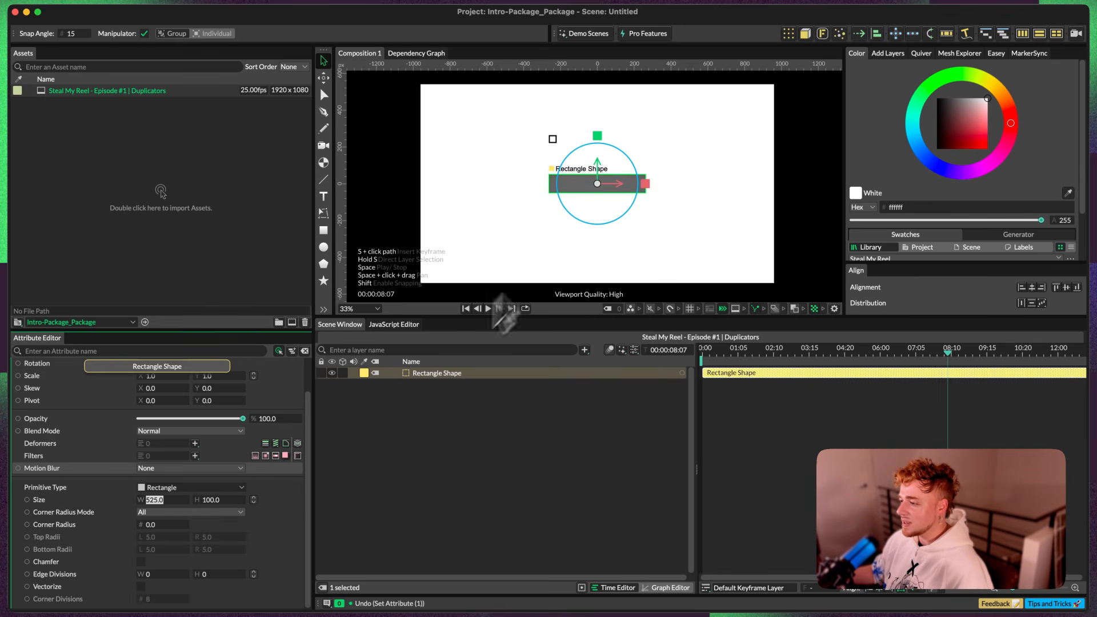
left_click(423, 379)
left_click_drag(212, 495, 236, 506)
key("super+z")
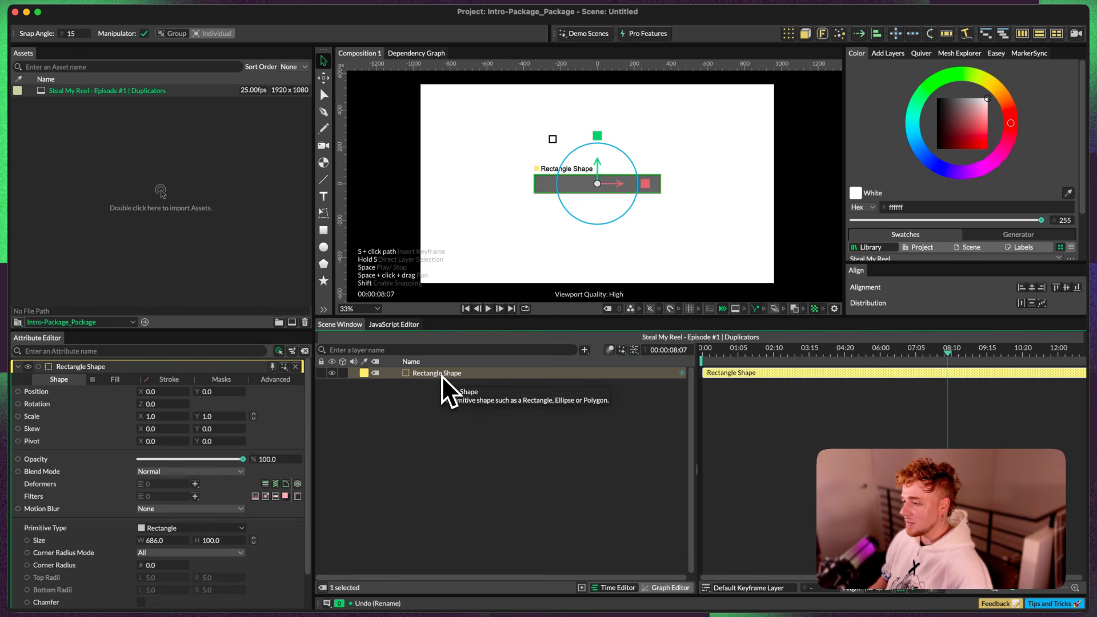
Step: Rename the rectangle layer as "Bar 1"
key("Return")
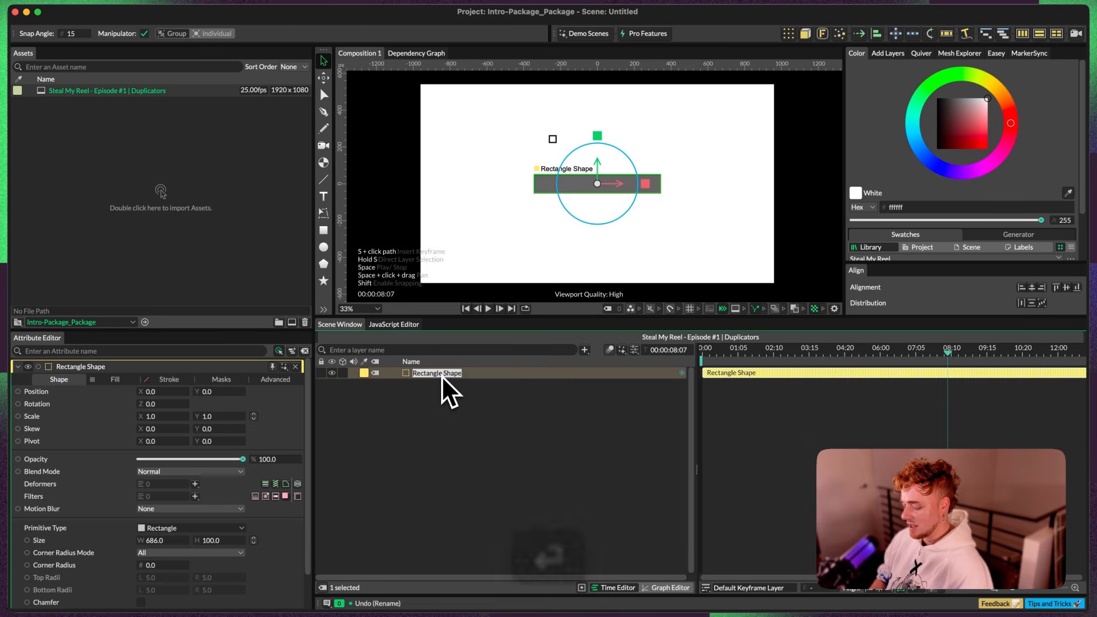
type("Bar 1")
key("Return")
Step: Create a Duplicator that uses Bar 1 as its input shape
left_click(423, 373)
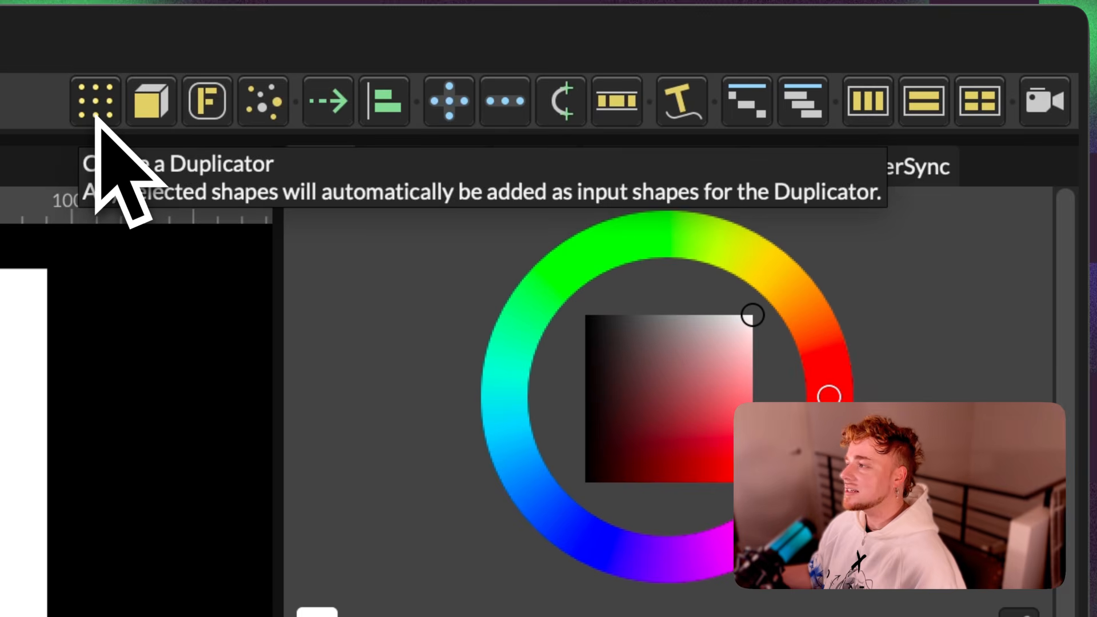
left_click(94, 109)
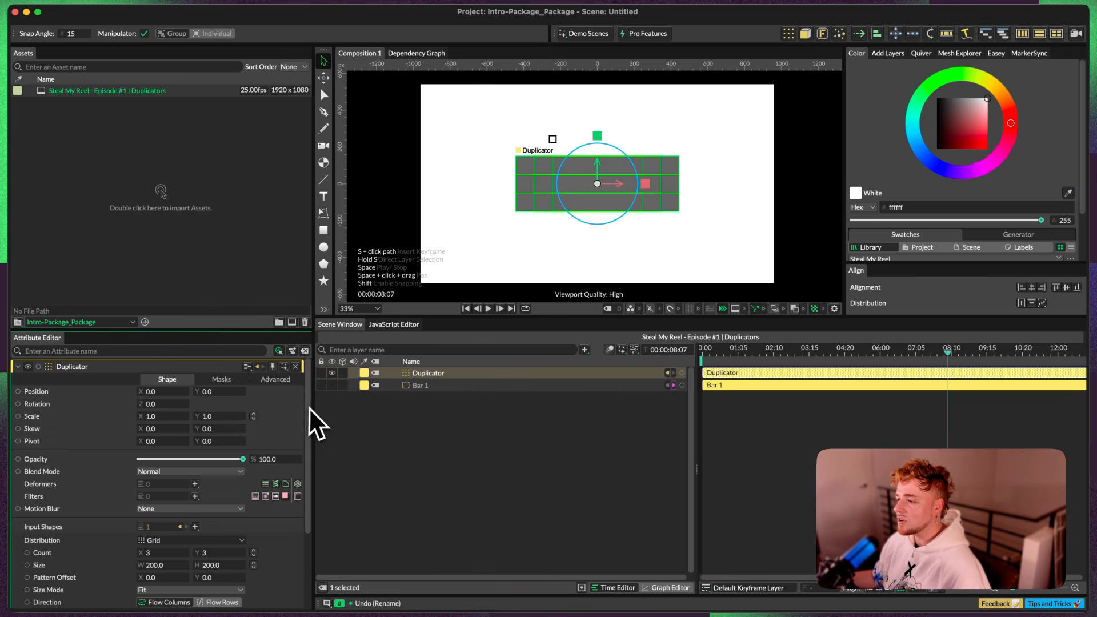
left_click_drag(309, 407, 309, 464)
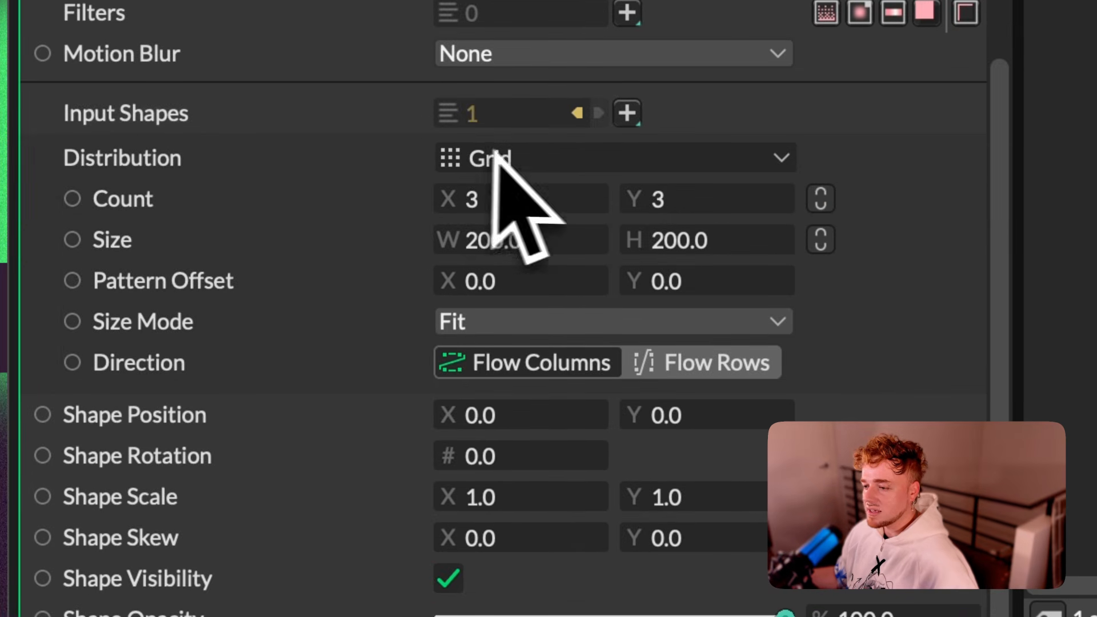
left_click(577, 113)
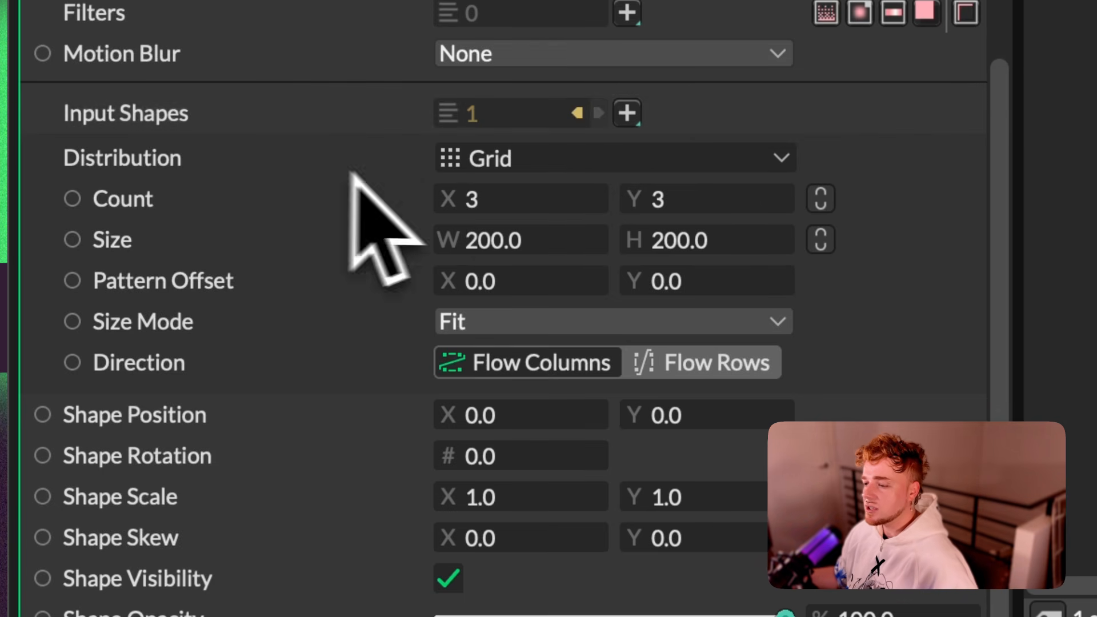
Step: Try the Custom distribution for the Duplicator, and switch its distribution to Linear
left_click(584, 164)
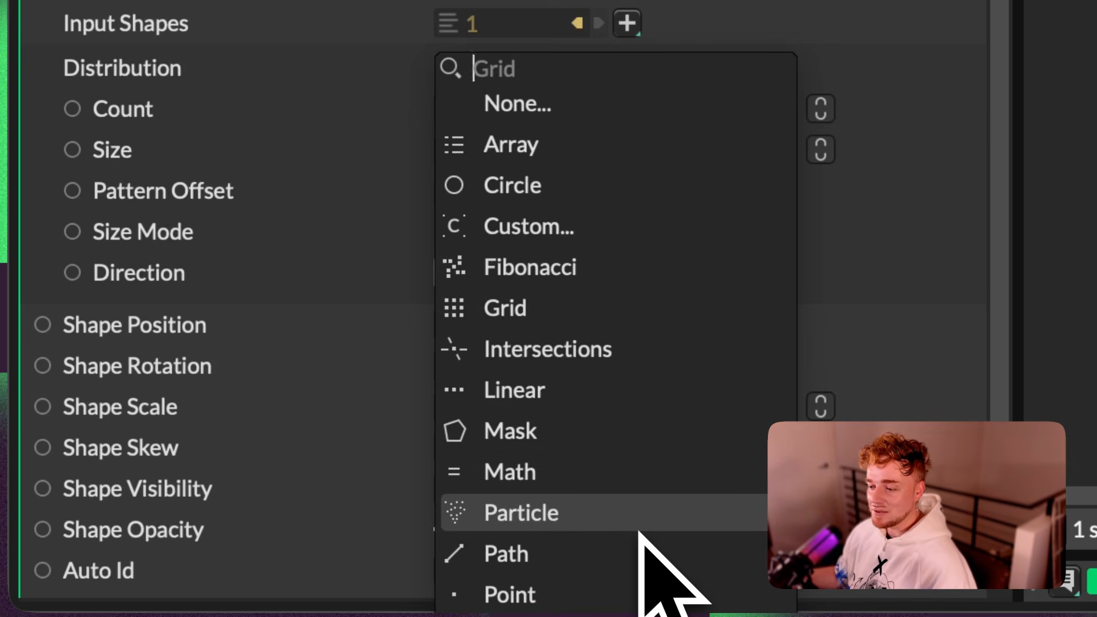
left_click(528, 227)
left_click(529, 157)
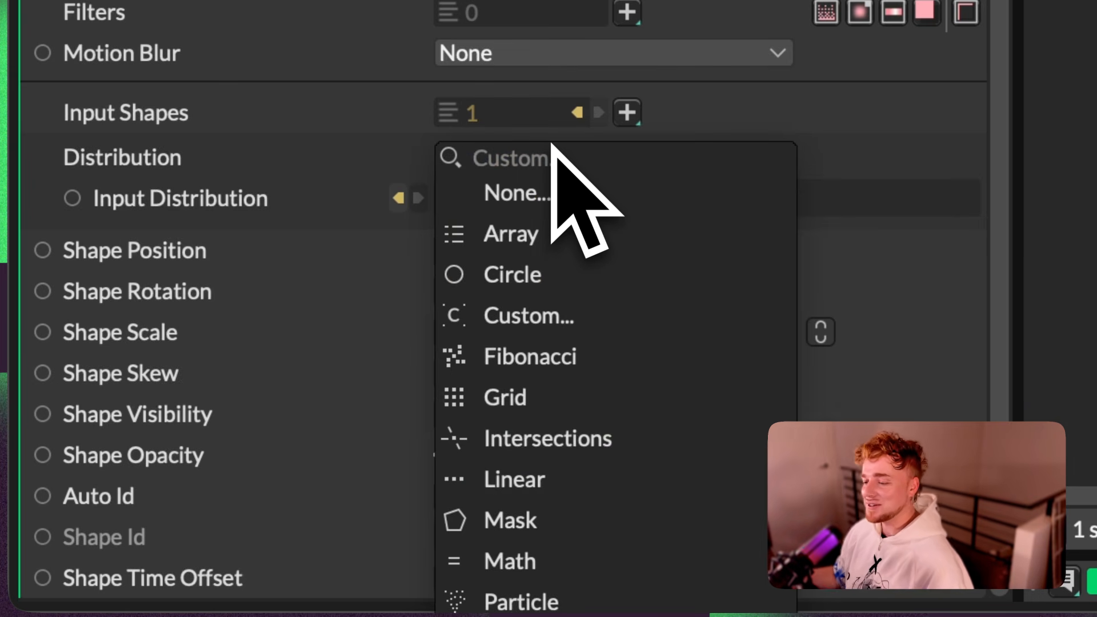
left_click(515, 480)
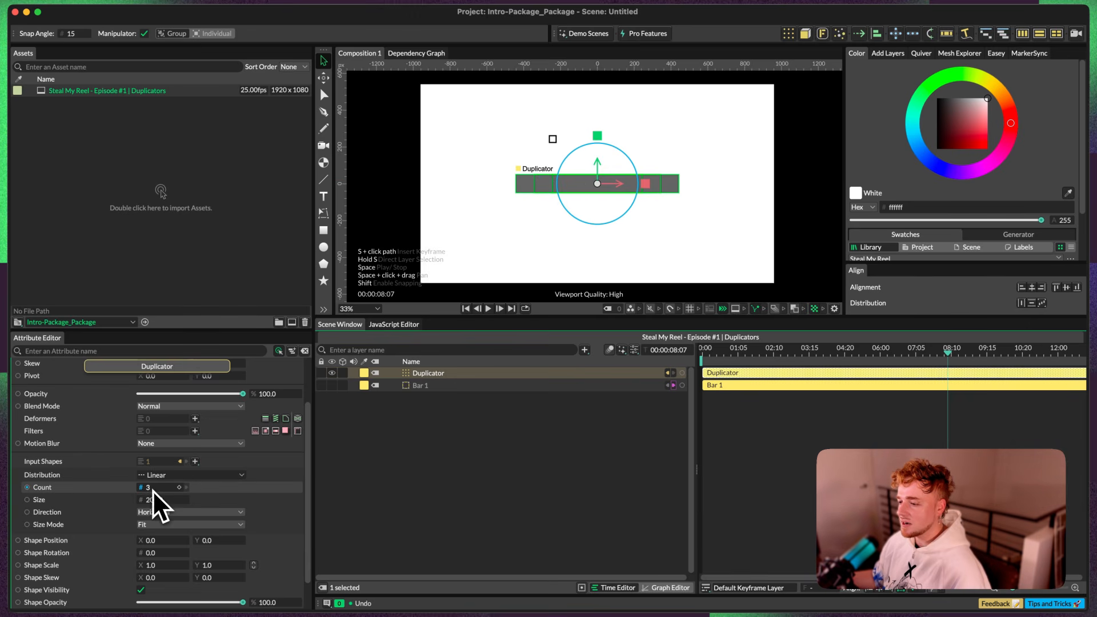
Step: Set the Duplicator's linear distribution to a size of 500 and a count of 1
left_click_drag(149, 501, 183, 513)
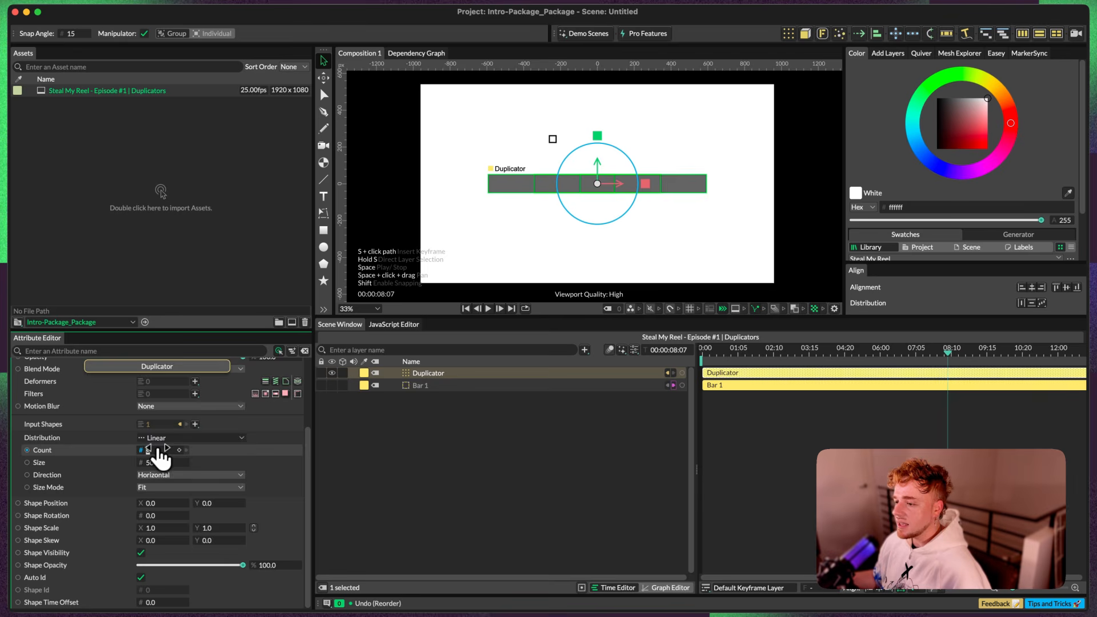
left_click(407, 453)
left_click(416, 376)
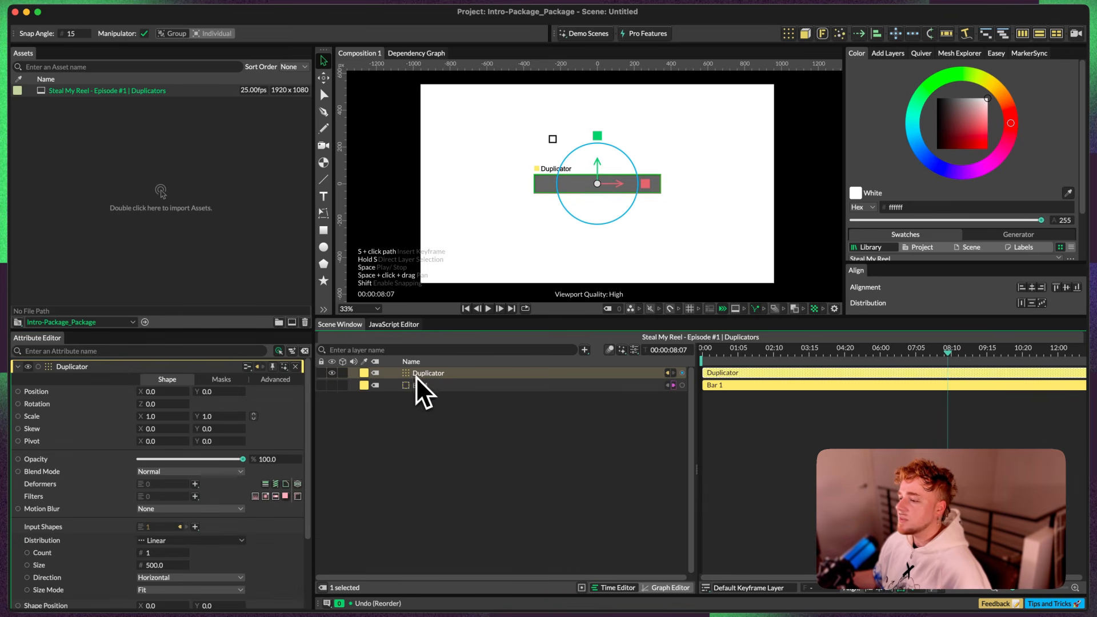
Step: Keyframe the Duplicator's Shape Position X at 0.0 and shift that keyframe to 01:05 on the timeline
scroll(307, 453, "down", 4)
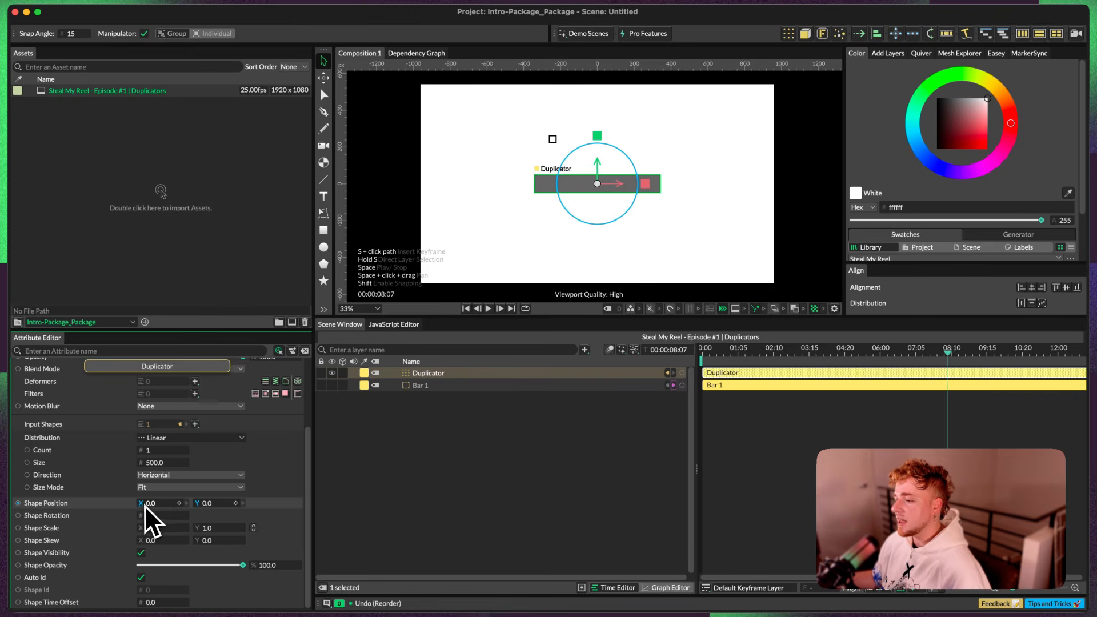
left_click(180, 503)
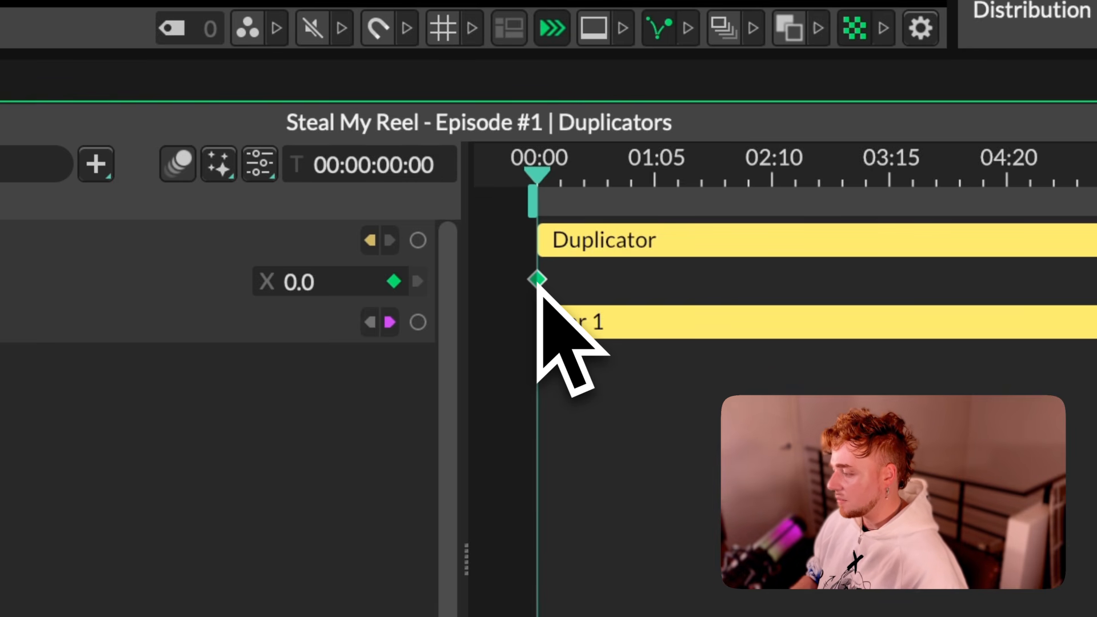
key("shift+plus")
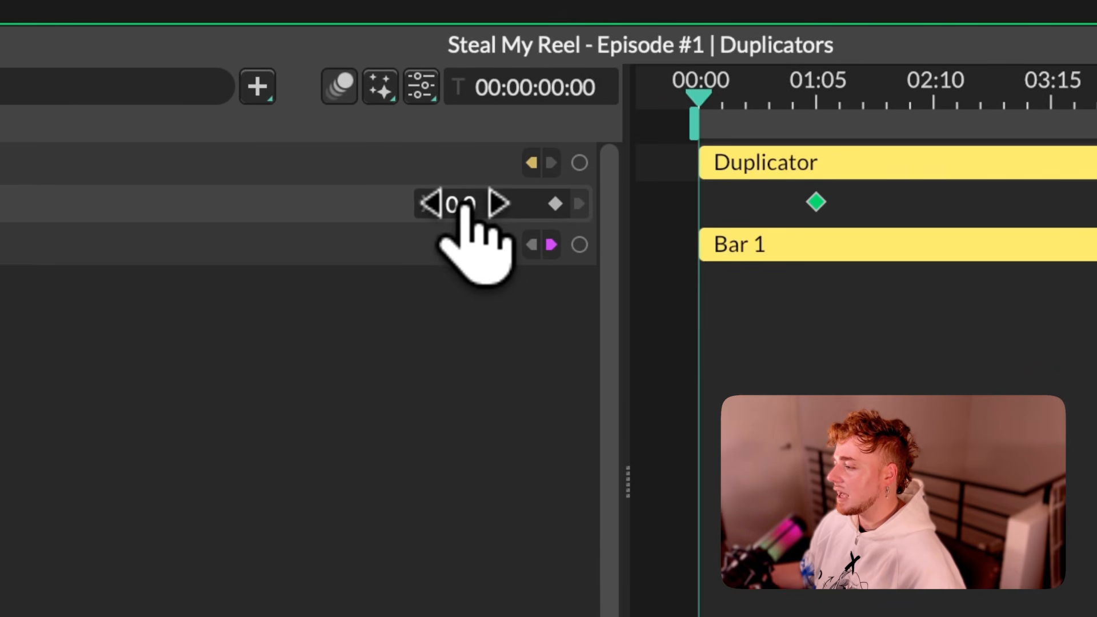
Step: Set the Duplicator's Shape Position X to -1315.0 at 00:00 and about 1440 at 01:05, and preview the motion
left_click_drag(464, 205, 360, 205)
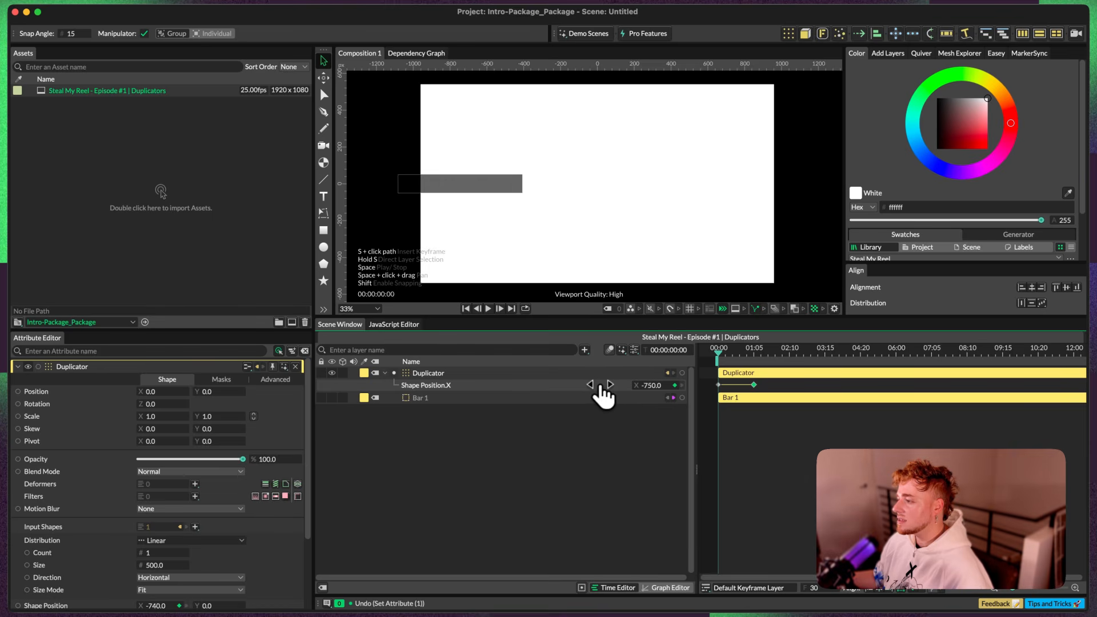
left_click_drag(593, 385, 577, 385)
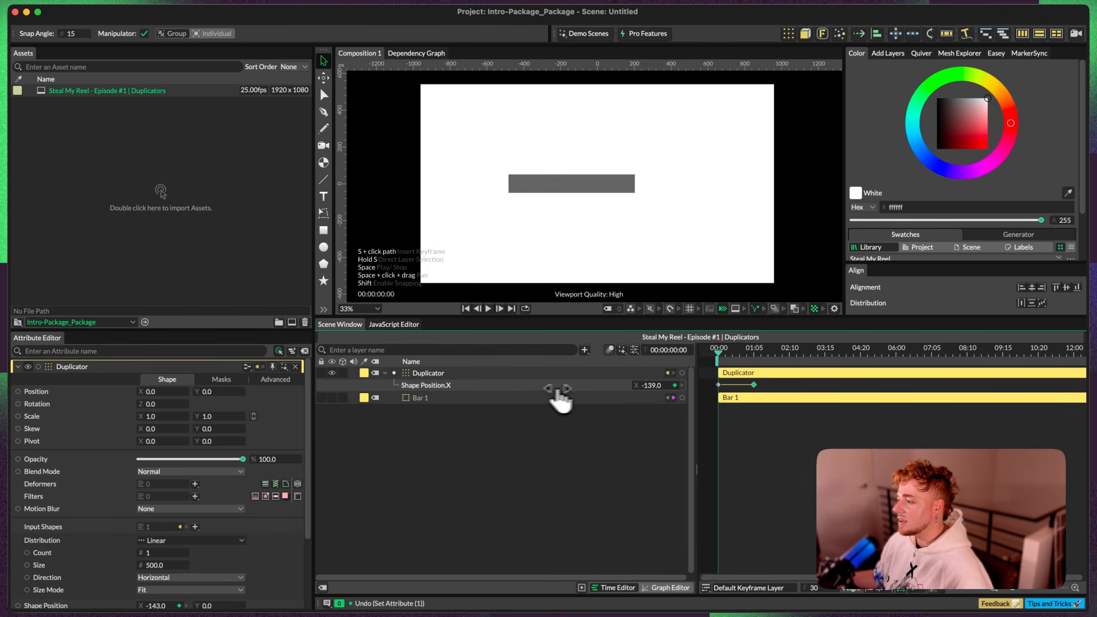
left_click_drag(660, 394, 630, 394)
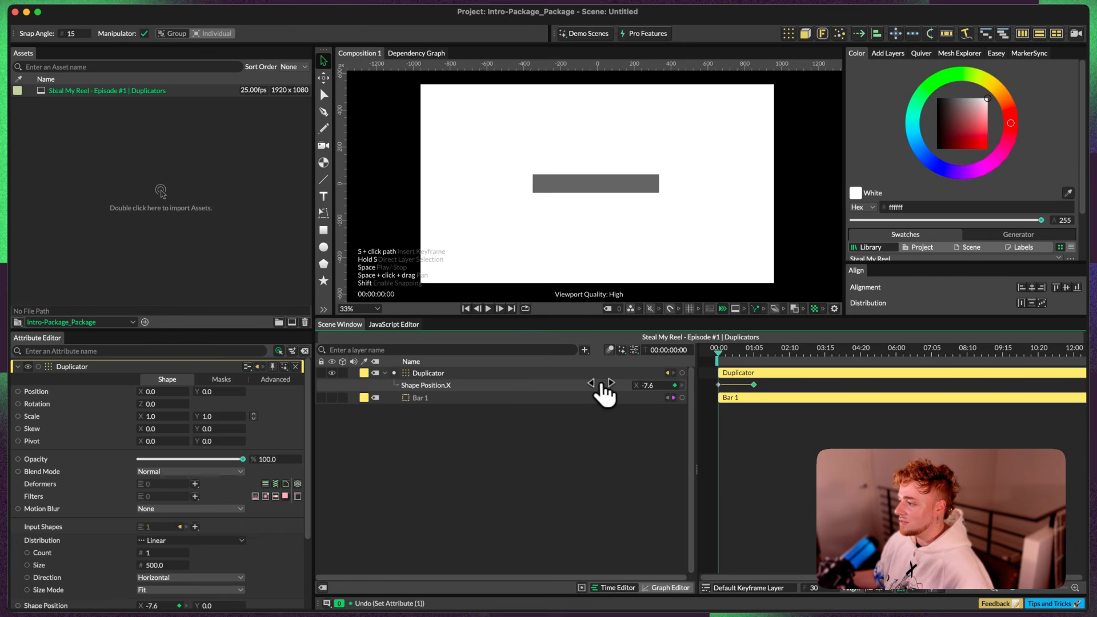
left_click_drag(670, 397, 620, 399)
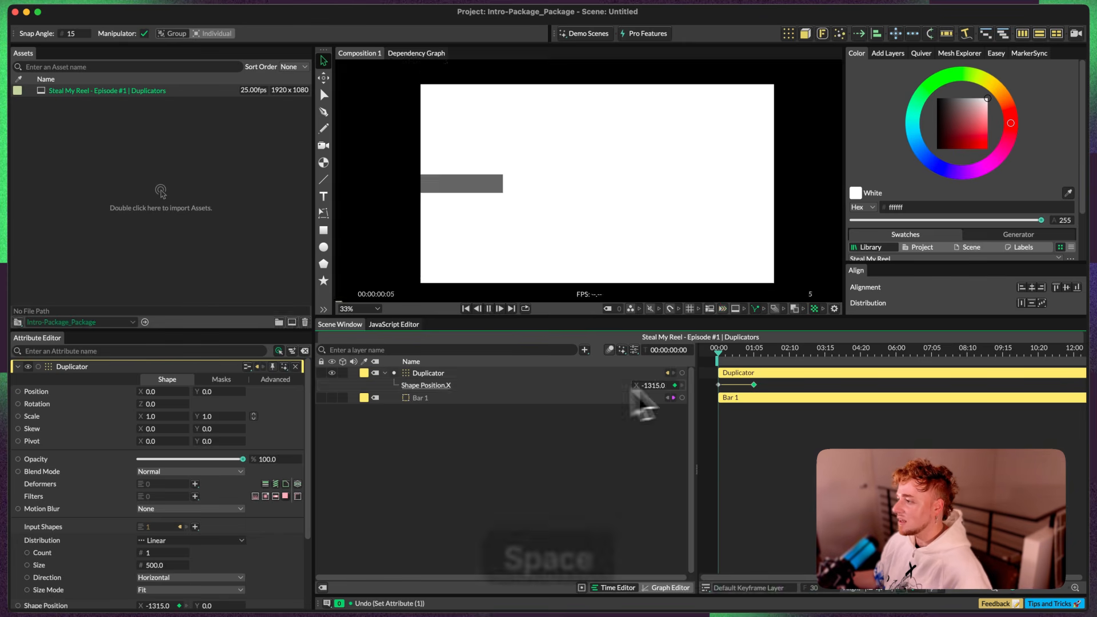
key("space")
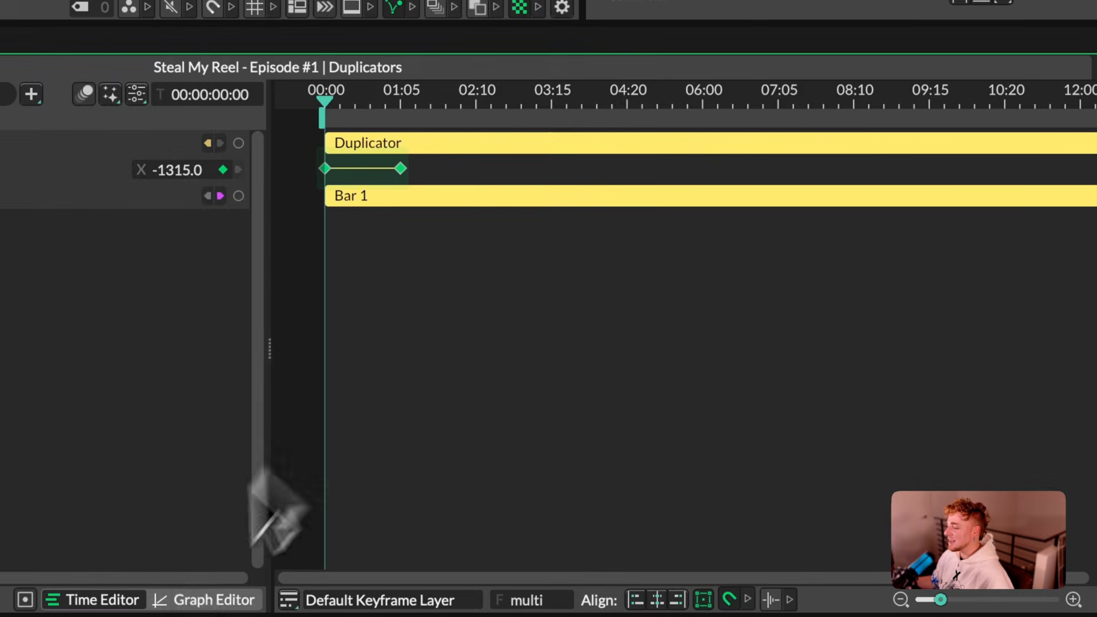
Step: Reshape the Shape Position X curve in the Graph Editor for a fast start and long ease-out, and preview the animation
left_click(203, 600)
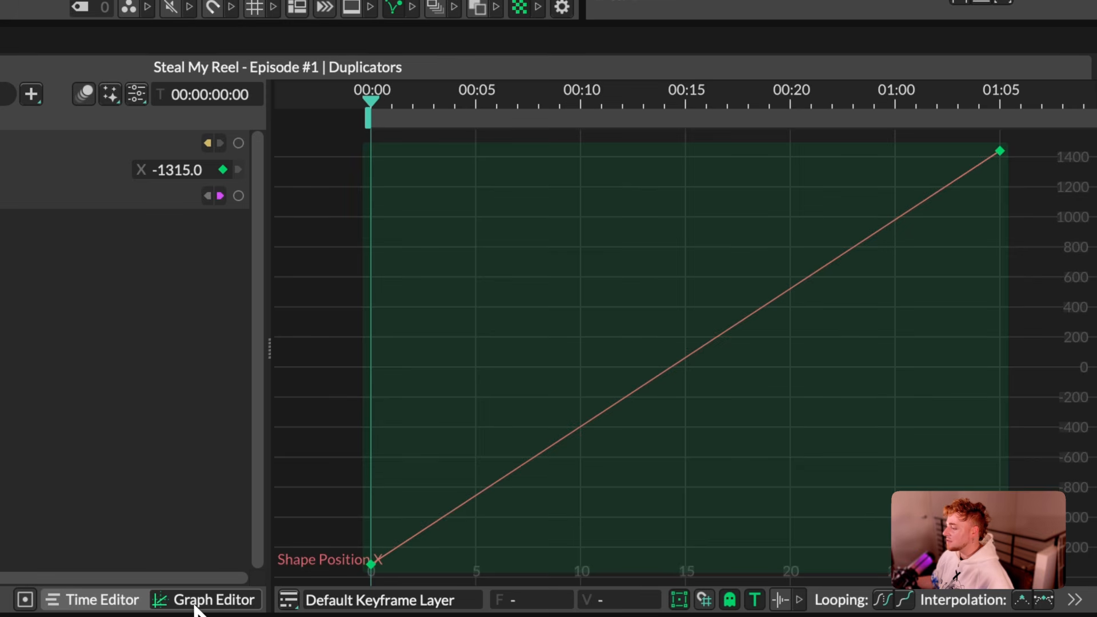
left_click(496, 347)
scroll(496, 347, "down", 2)
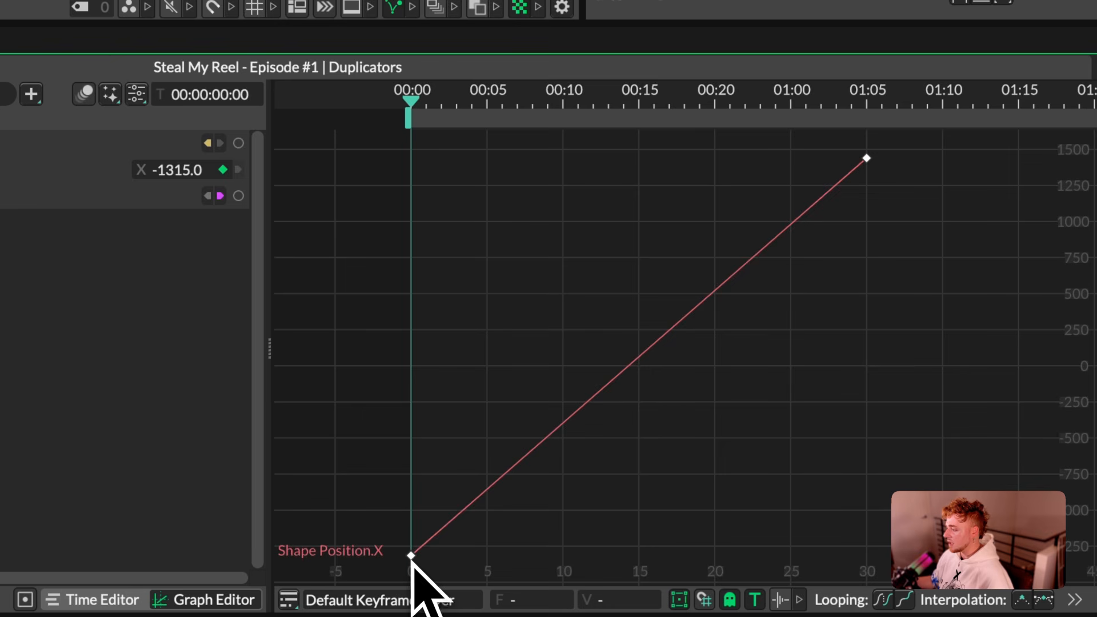
left_click(411, 557)
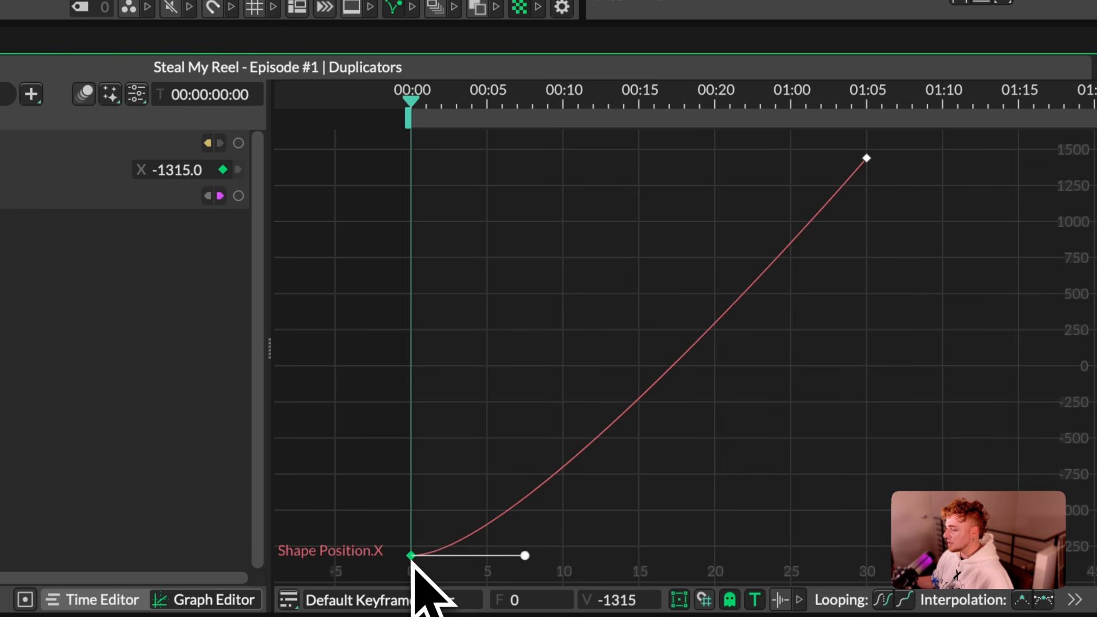
left_click(867, 159)
left_click_drag(525, 556, 850, 555)
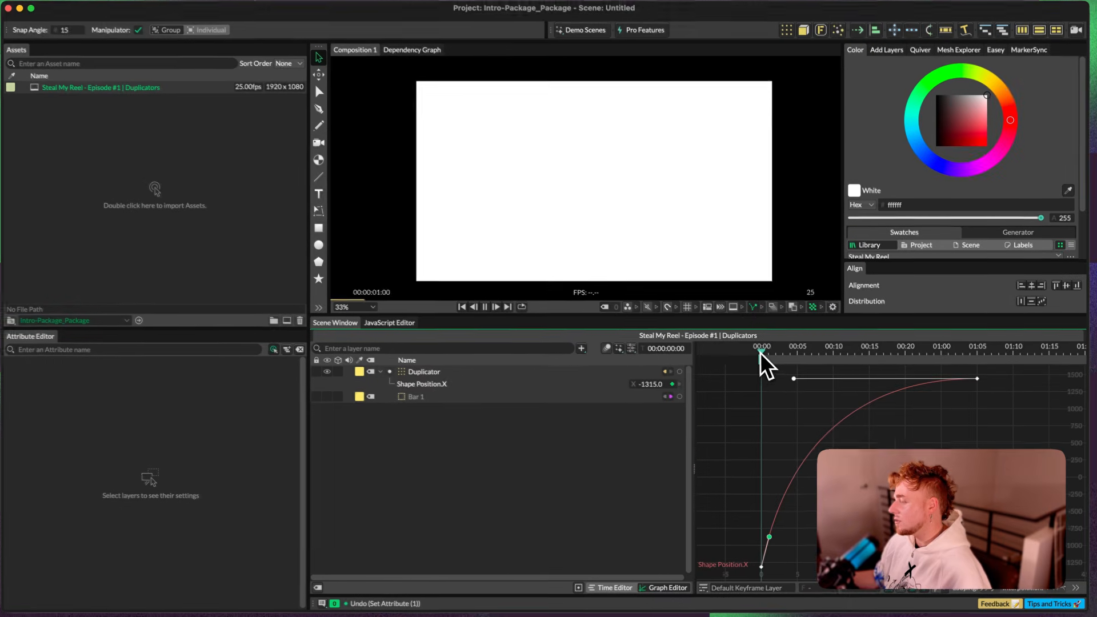
key("space")
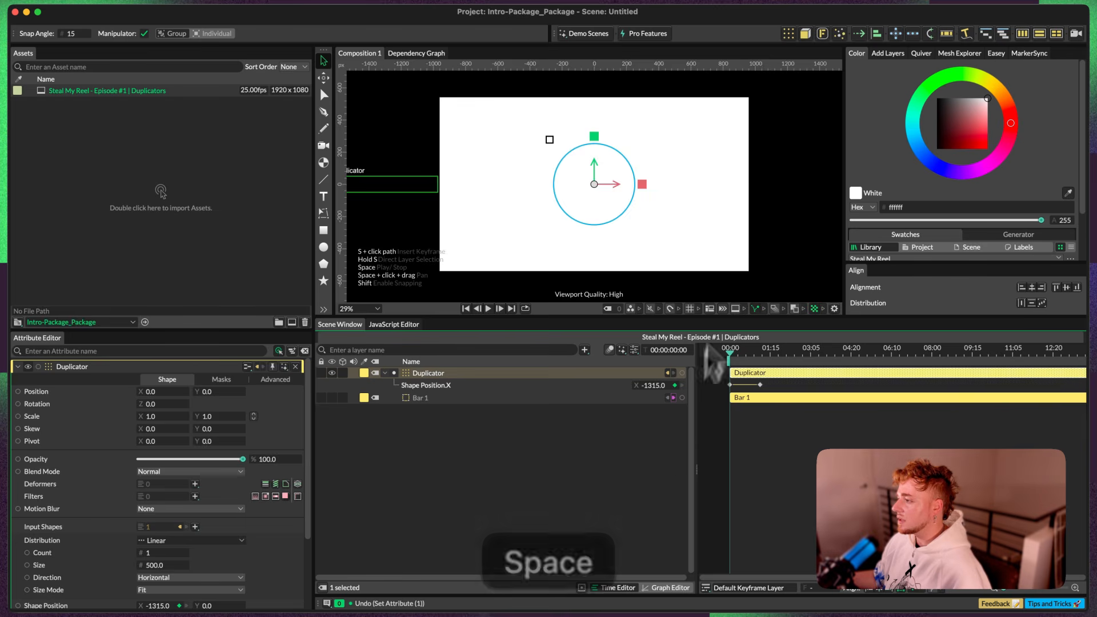
key("space")
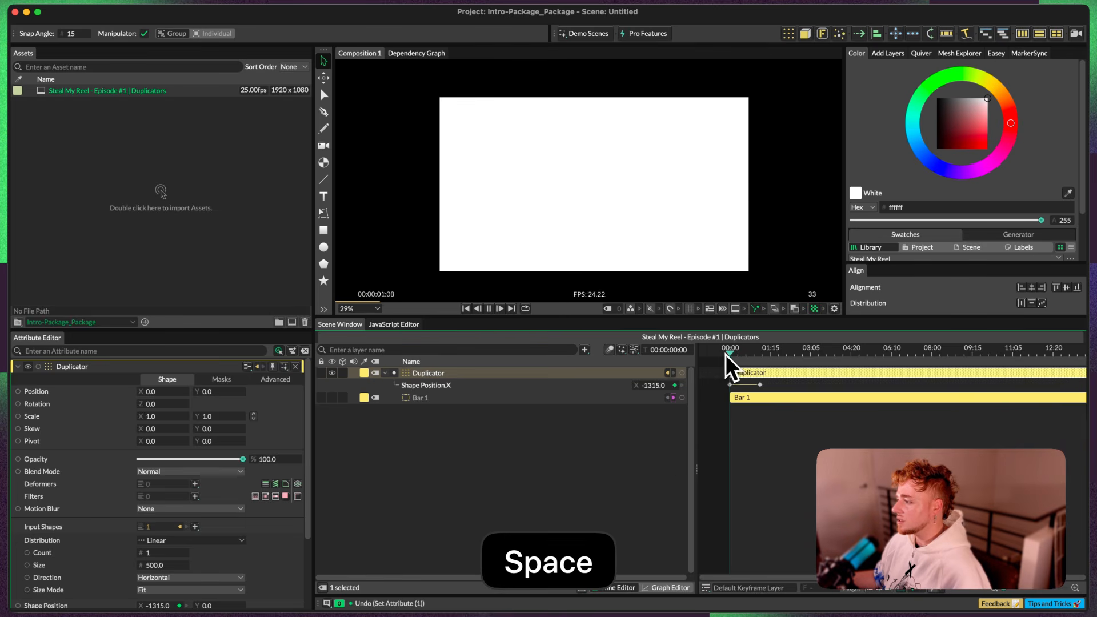
key("space")
key("space")
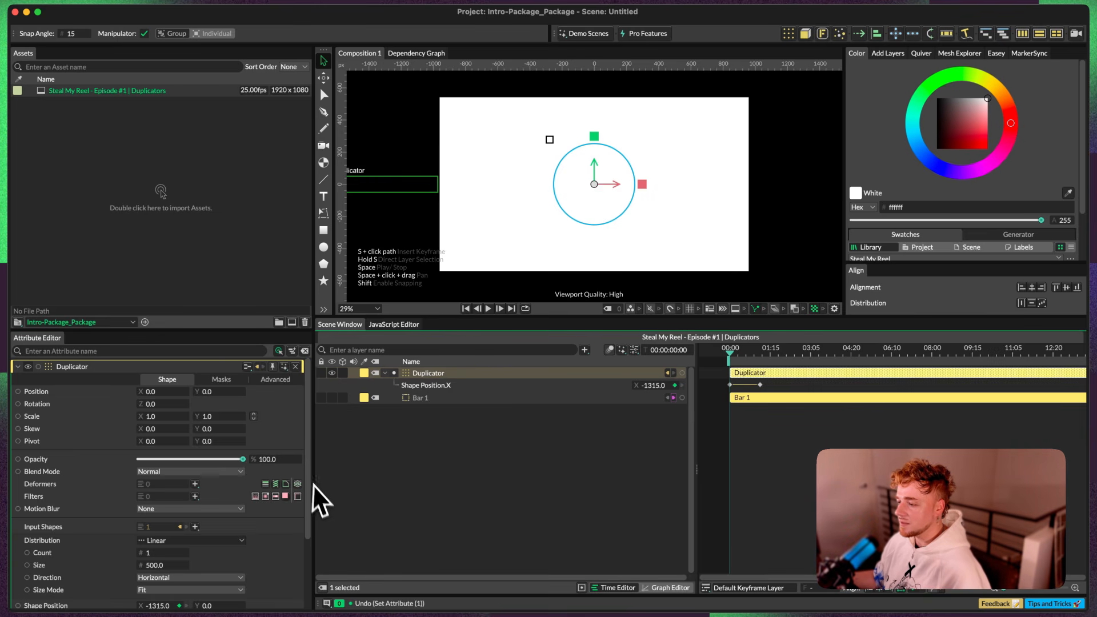
Step: Set the Duplicator's linear distribution to the Vertical direction and raise its count to 8
scroll(308, 526, "down", 3)
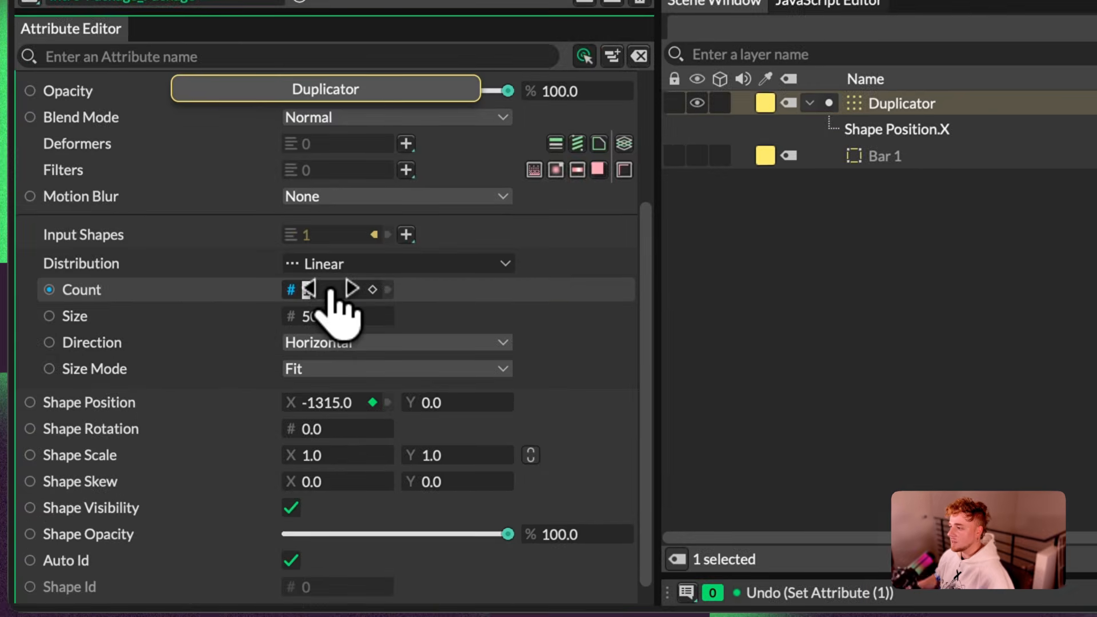
left_click(351, 359)
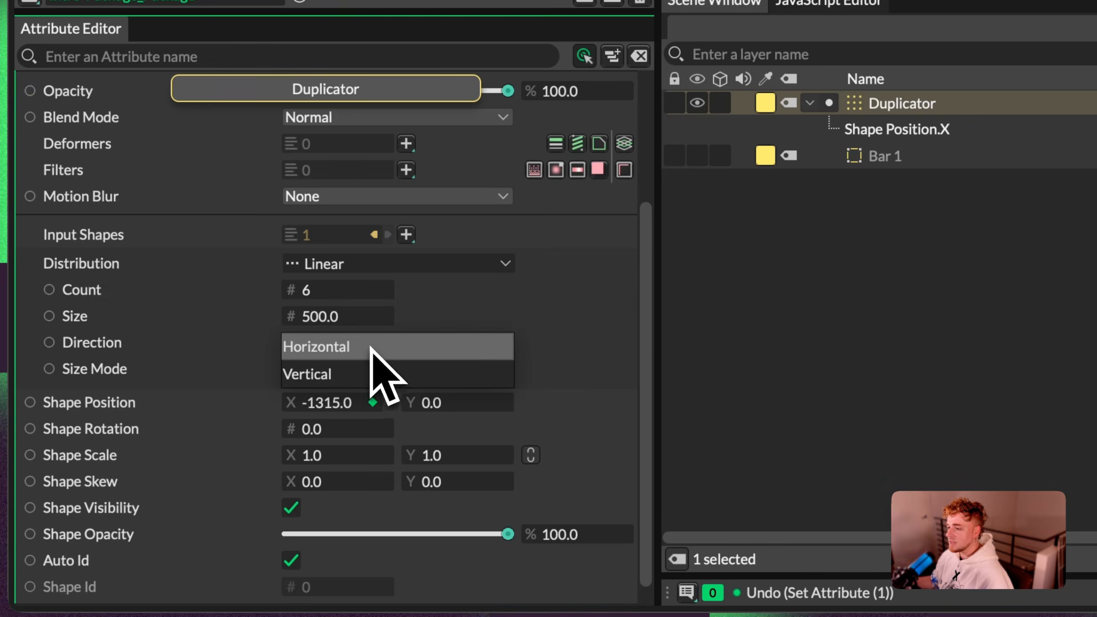
left_click(328, 374)
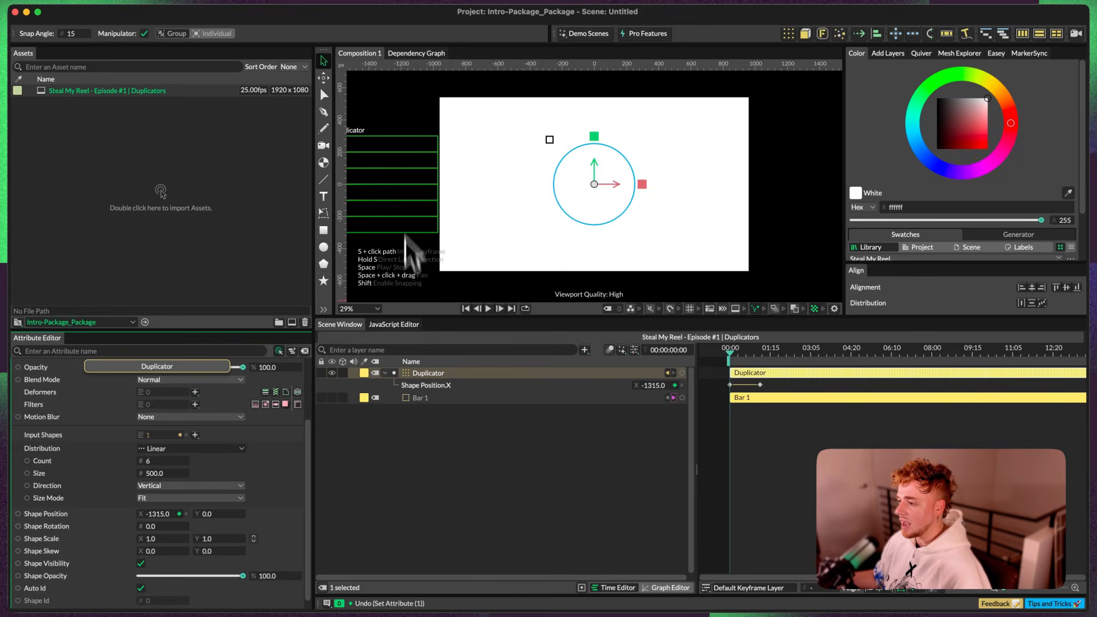
key("space")
left_click_drag(160, 554, 157, 561)
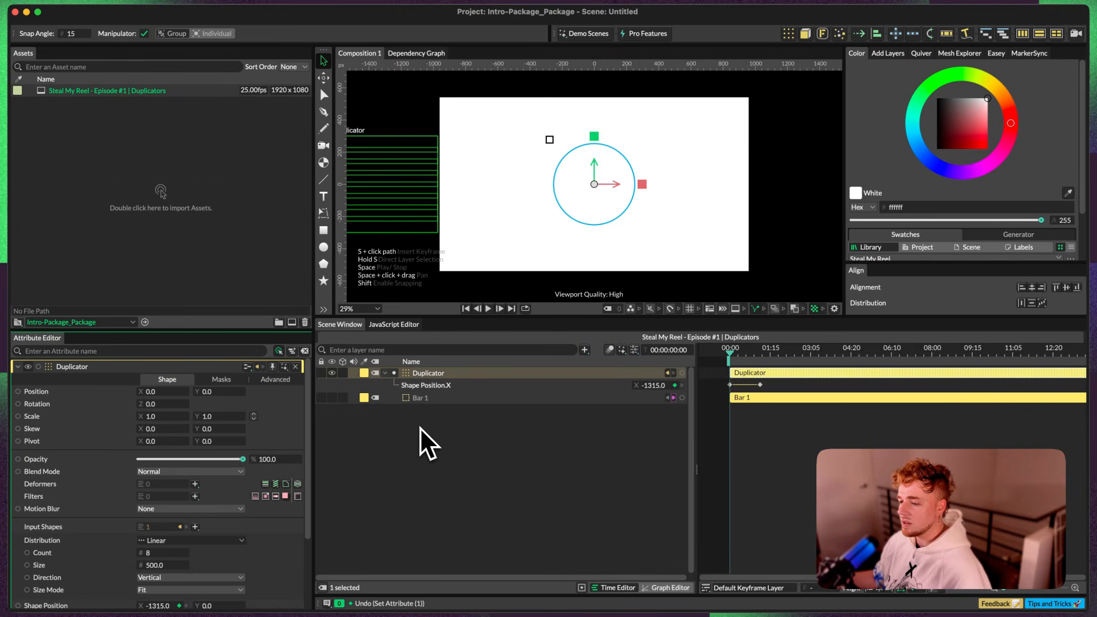
Step: Connect Bar 1's height to the Duplicator's distribution size, with a count of 10 and the Step size mode
left_click(420, 398)
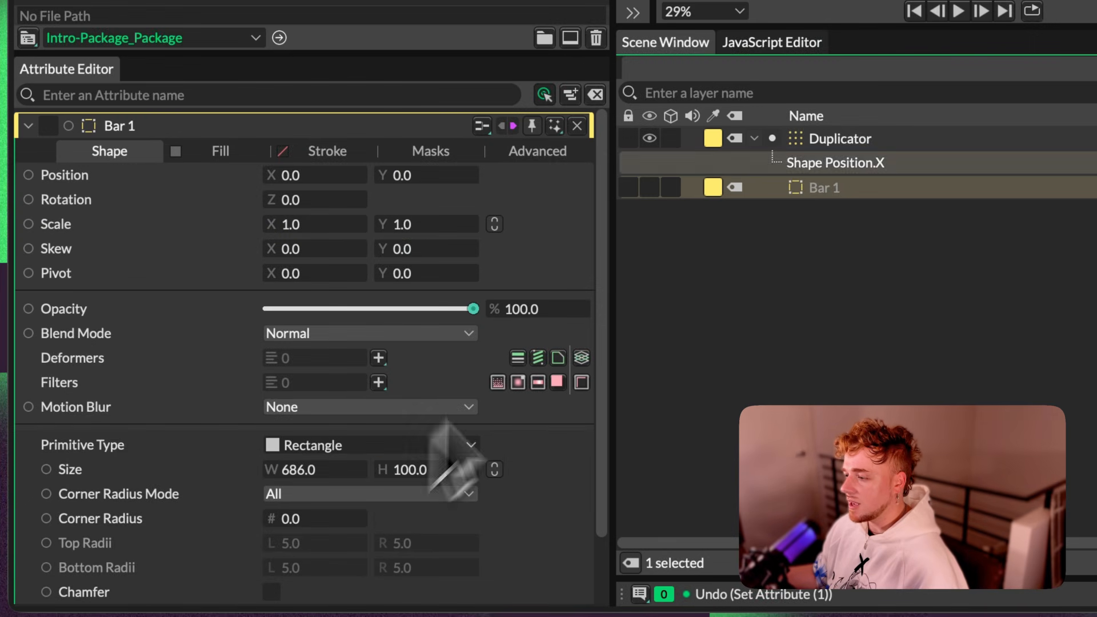
left_click_drag(826, 143, 603, 215)
scroll(603, 214, "down", 5)
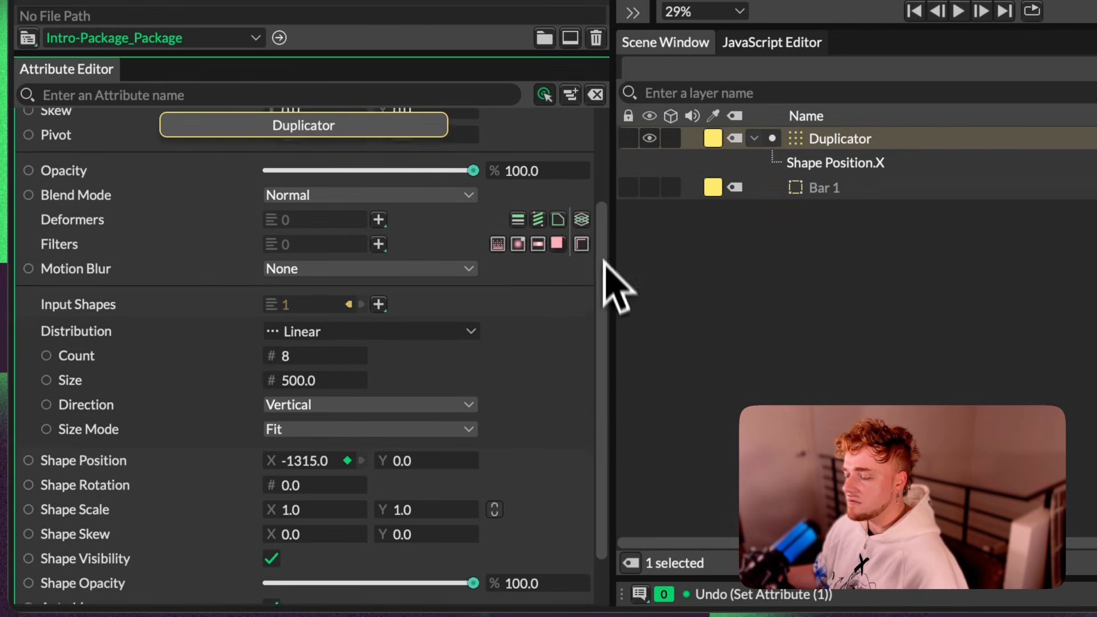
left_click(860, 192)
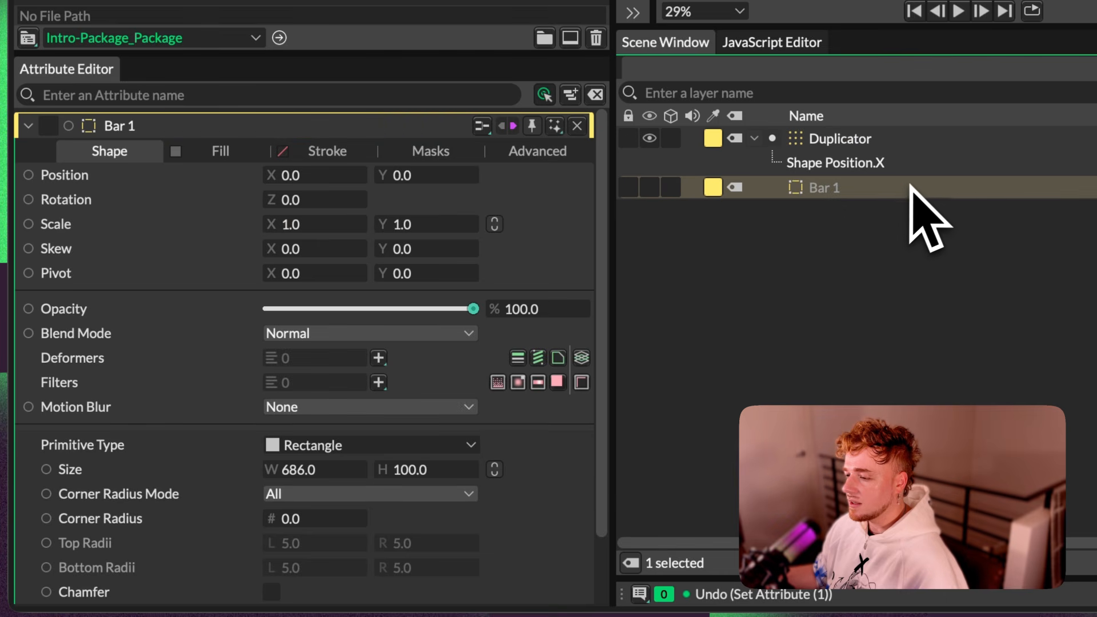
left_click_drag(382, 470, 305, 317)
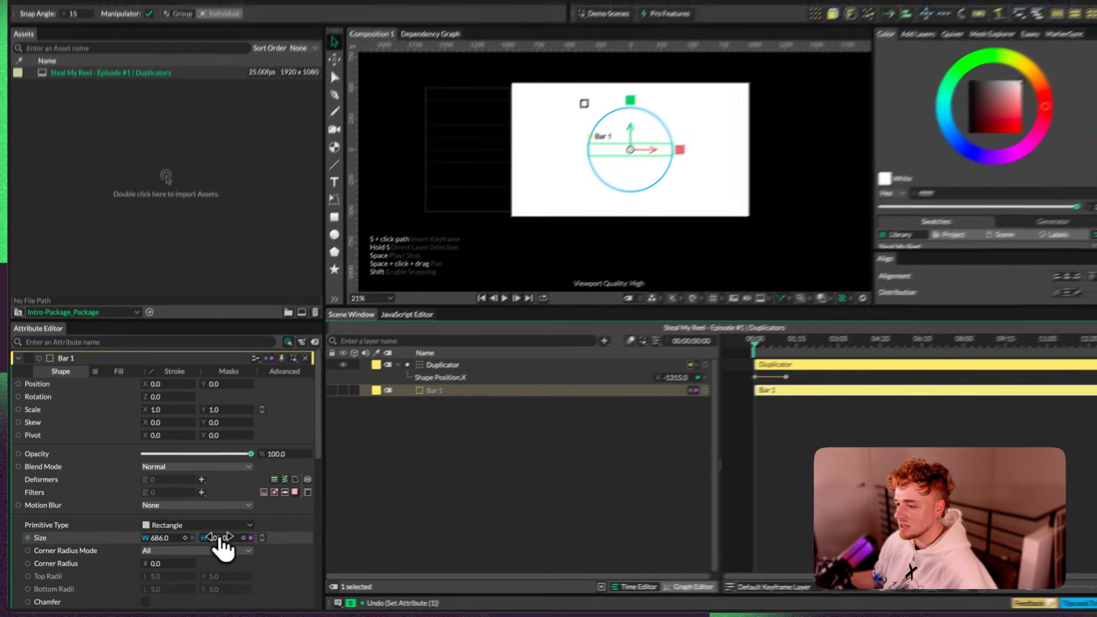
Step: Try a different height for Bar 1 to test its link to the Duplicator, and undo the change
left_click_drag(222, 544, 166, 552)
key("super+z")
left_click_drag(730, 352, 746, 352)
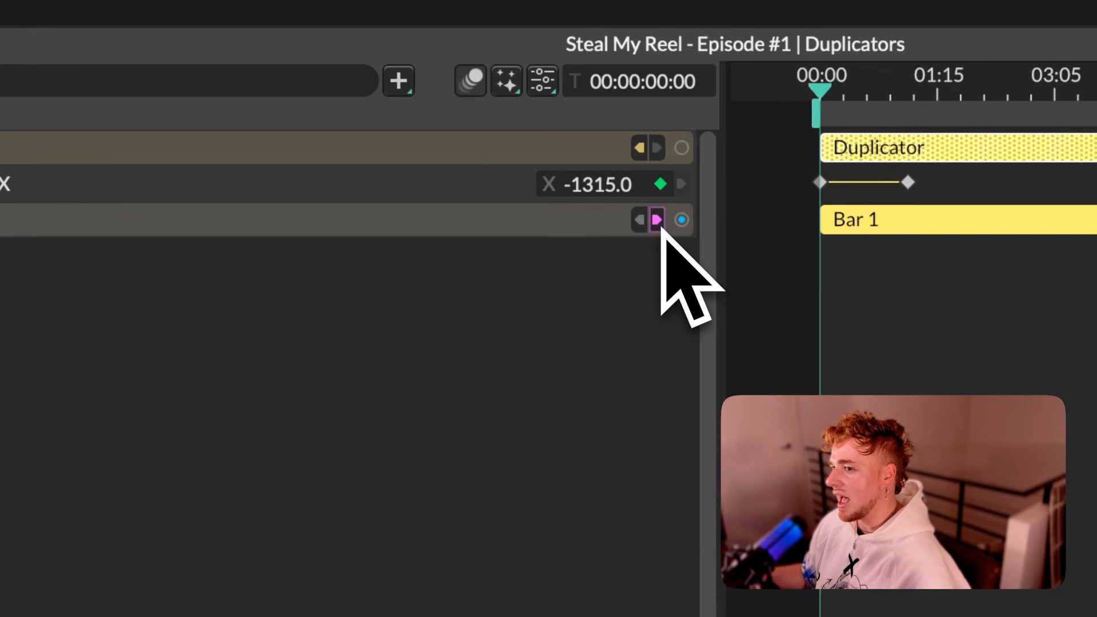
Step: Examine Bar 1's outgoing connections to the Duplicator
left_click(658, 221)
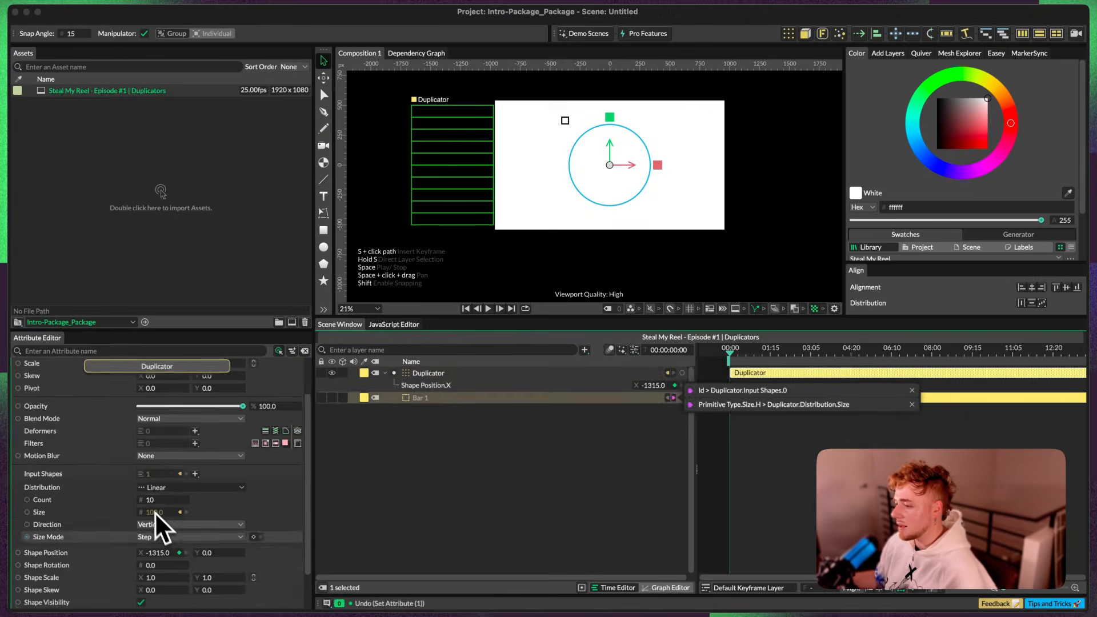
left_click(602, 456)
left_click(483, 374)
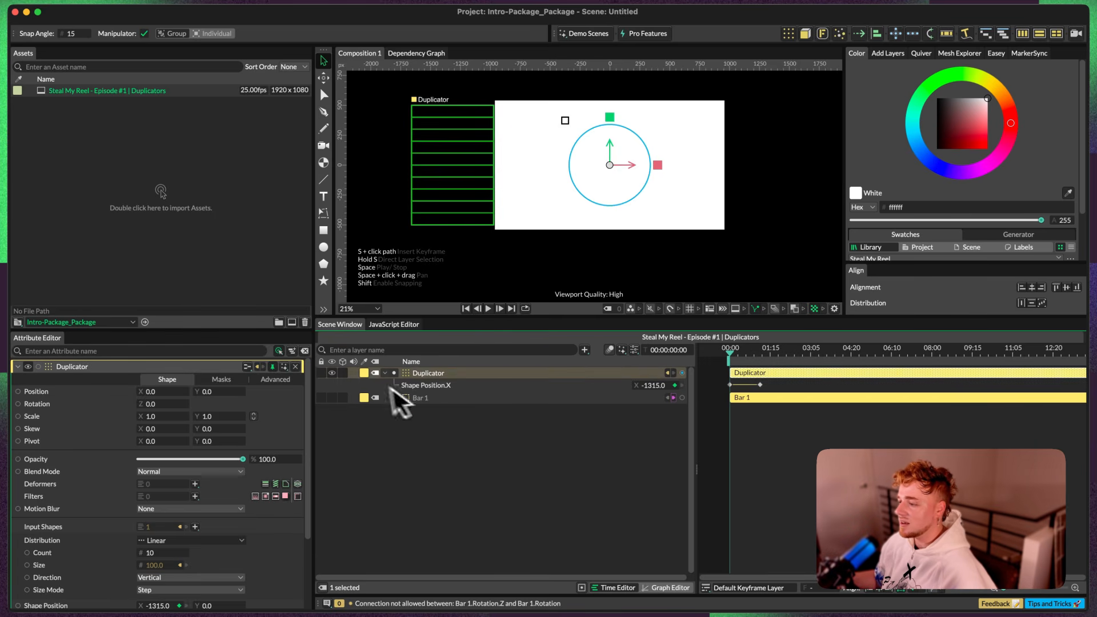
left_click(421, 398)
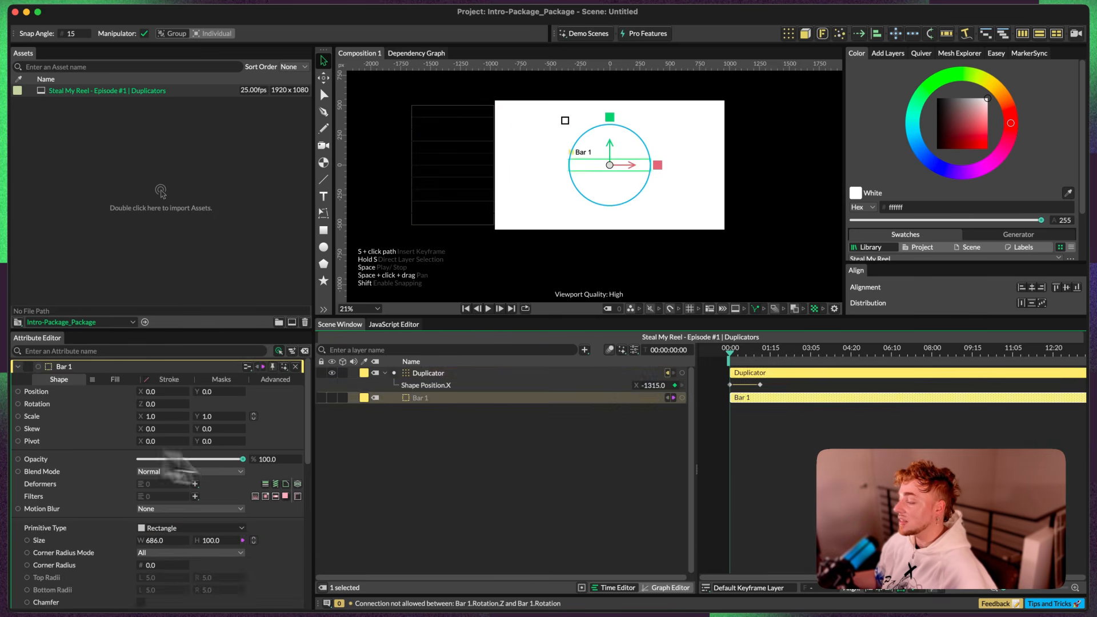
Step: Preview the vertical stack of bars in motion and set the Duplicator's count to 12
key("space")
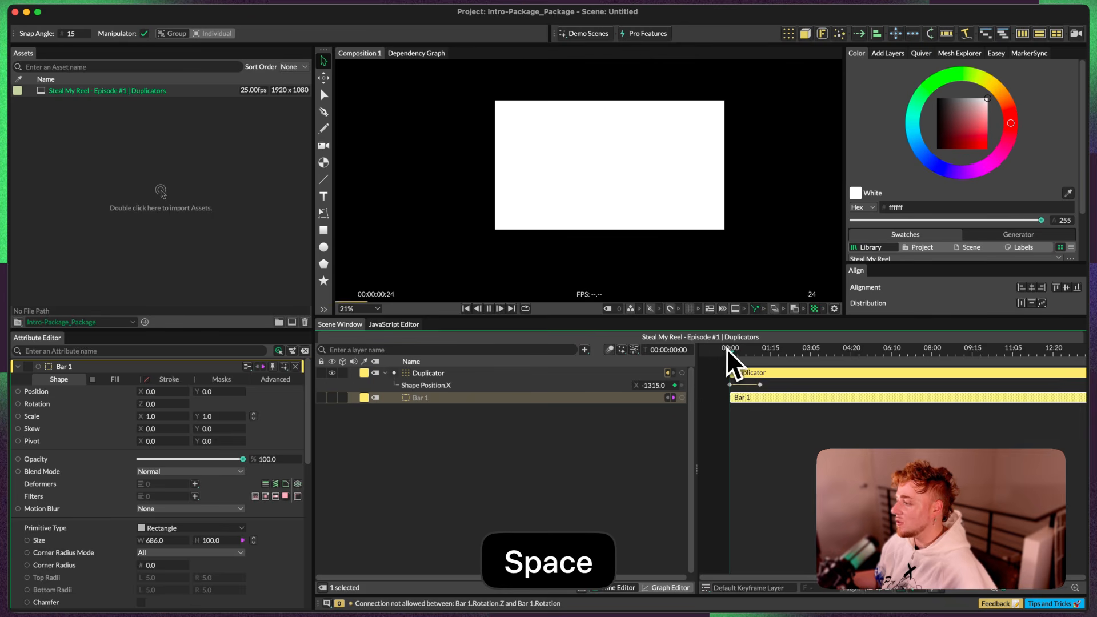
left_click(430, 375)
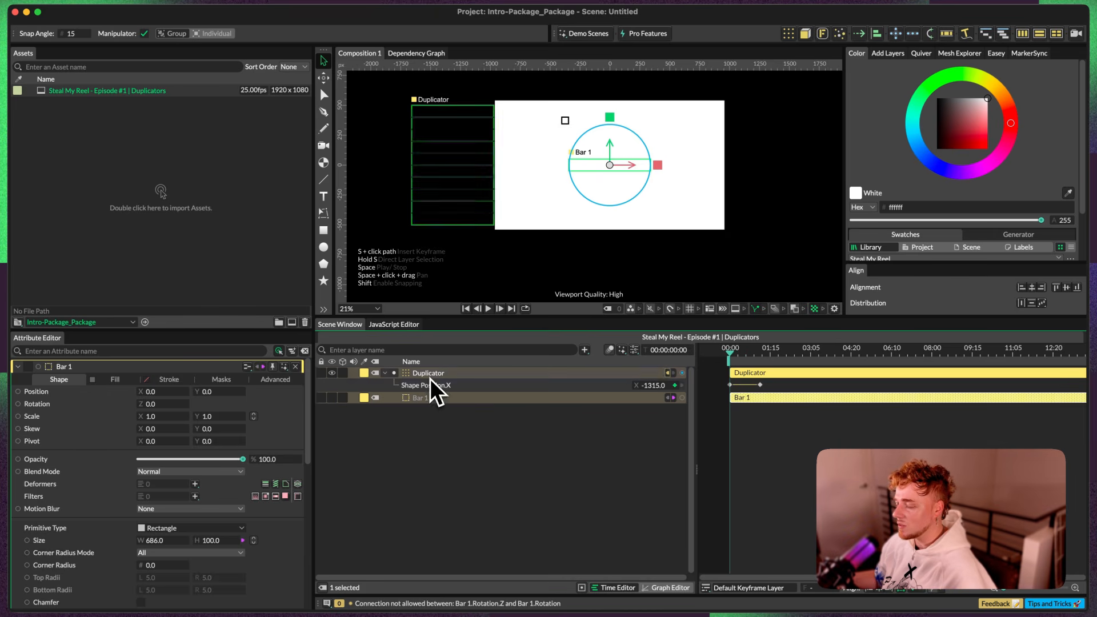
key("space")
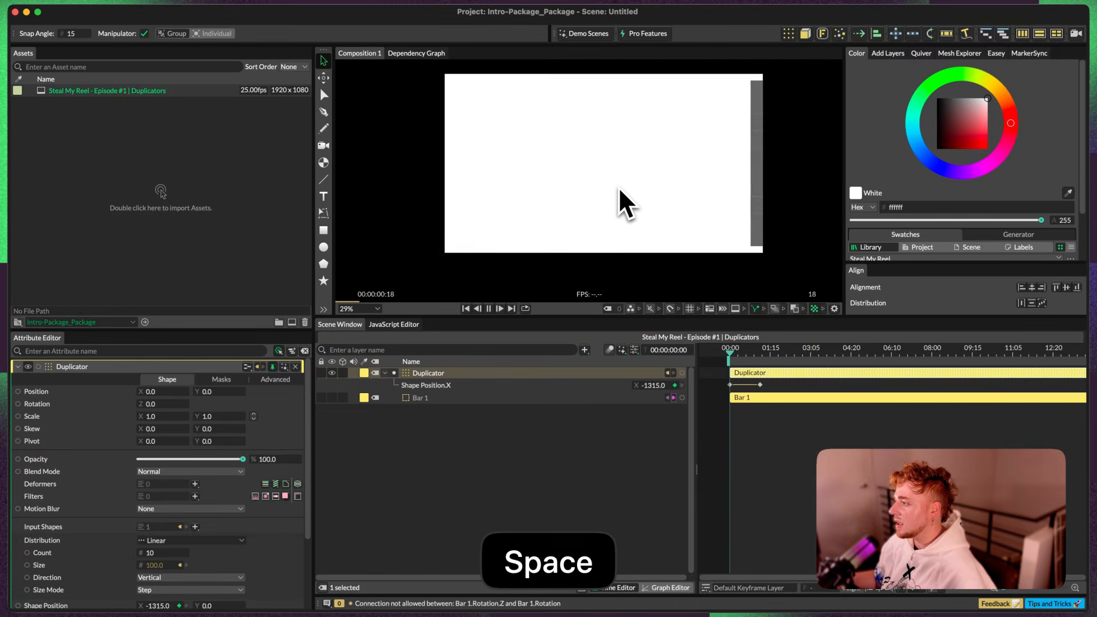
key("space")
key("space")
key("space")
scroll(305, 407, "down", 2)
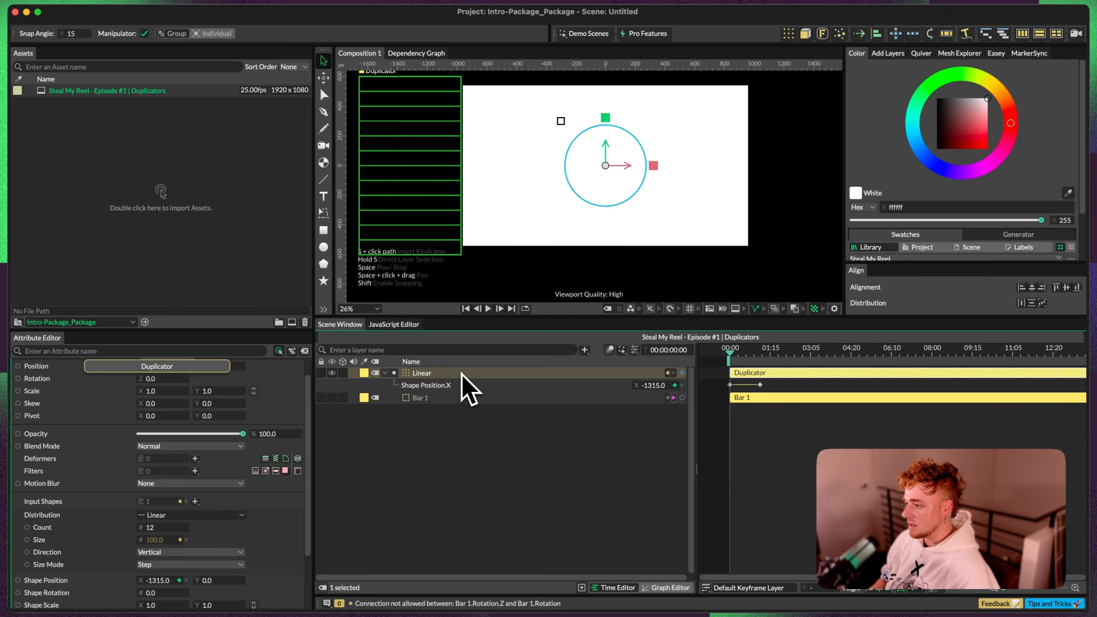
Step: Rename the Duplicator layer to "Linear - Vertical"
key("super+a")
type("Linear - Vertical")
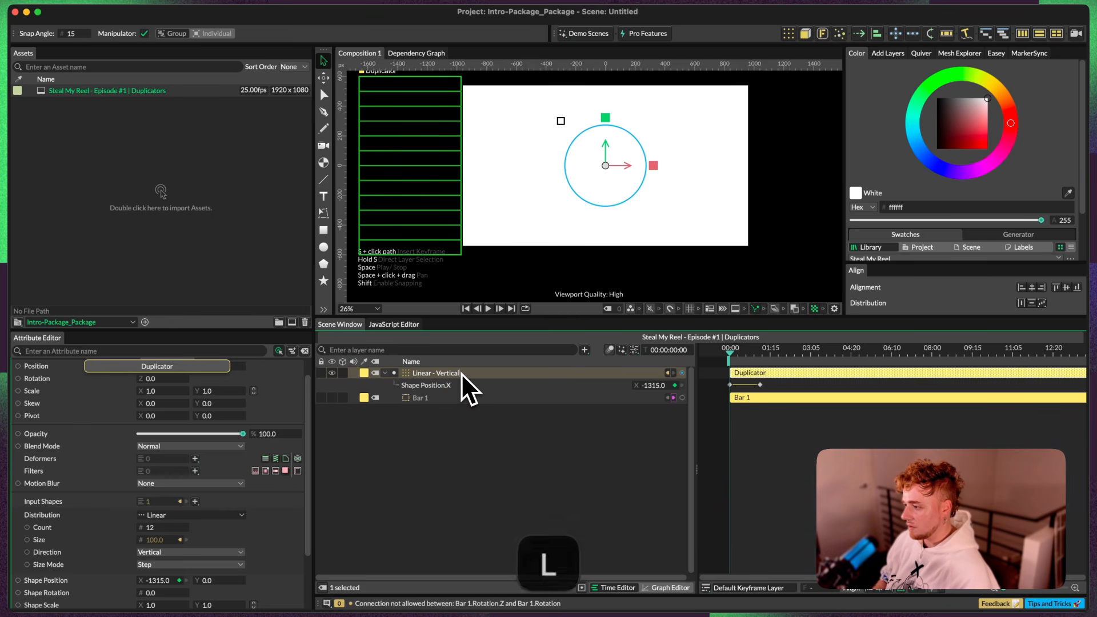
key("Return")
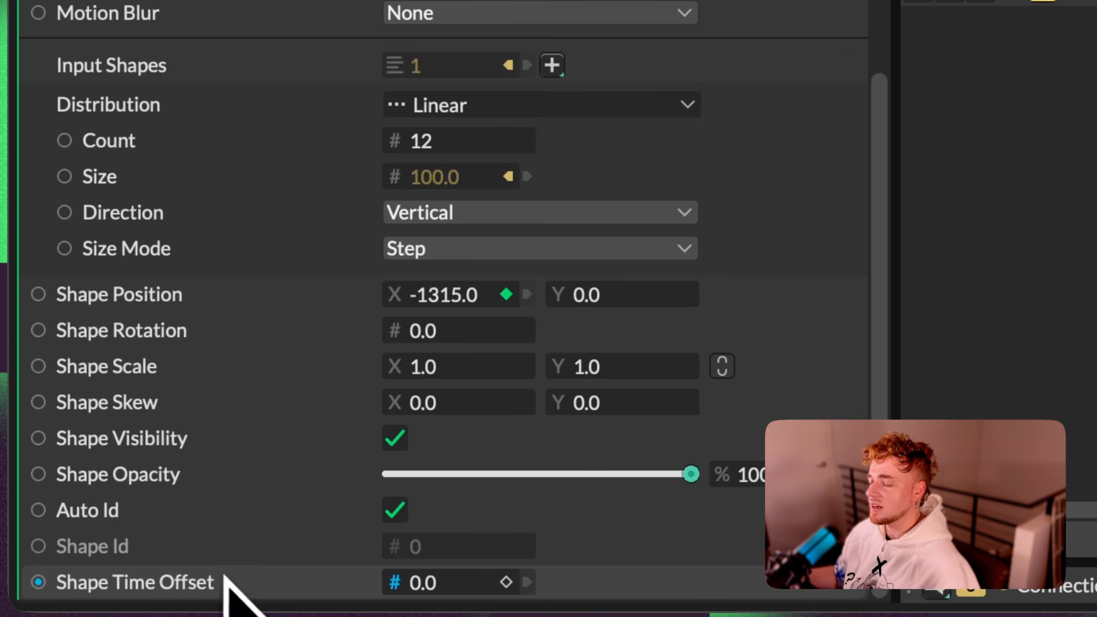
Step: Add a Stagger behaviour to the Linear - Vertical duplicator's Shape Time Offset and preview the staggered bars
right_click(207, 591)
left_click(148, 584)
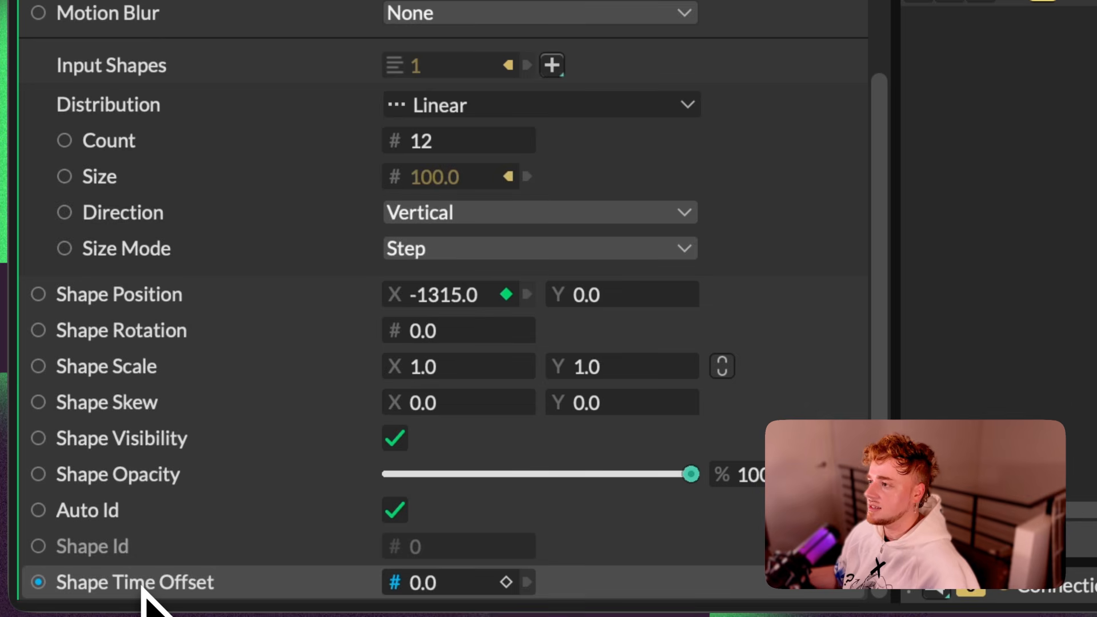
right_click(213, 594)
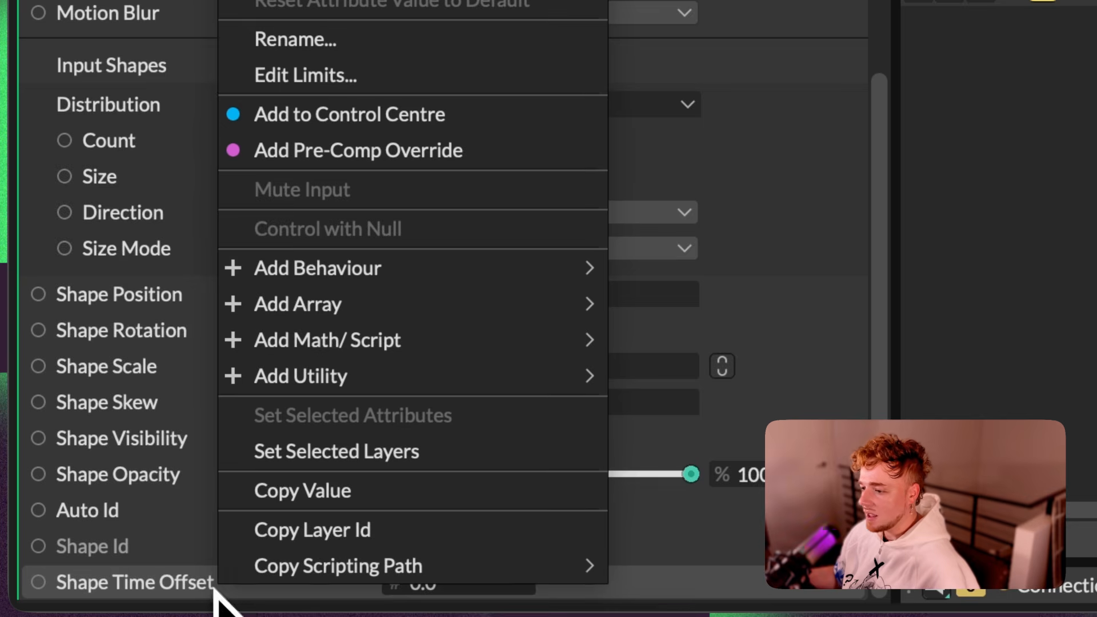
mouse_move(333, 273)
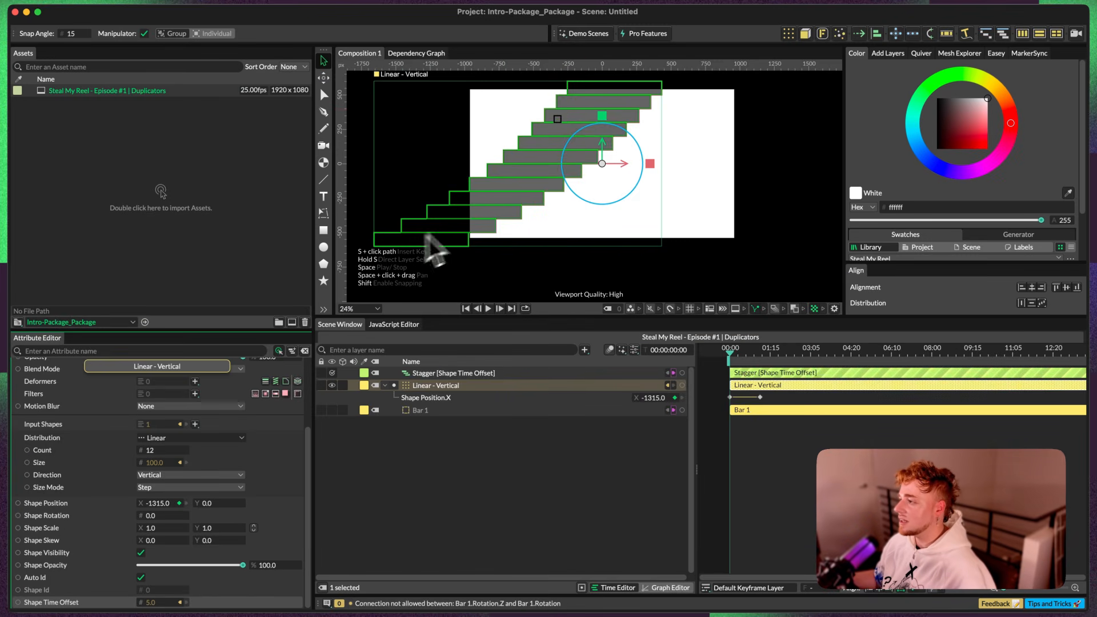
left_click(823, 443)
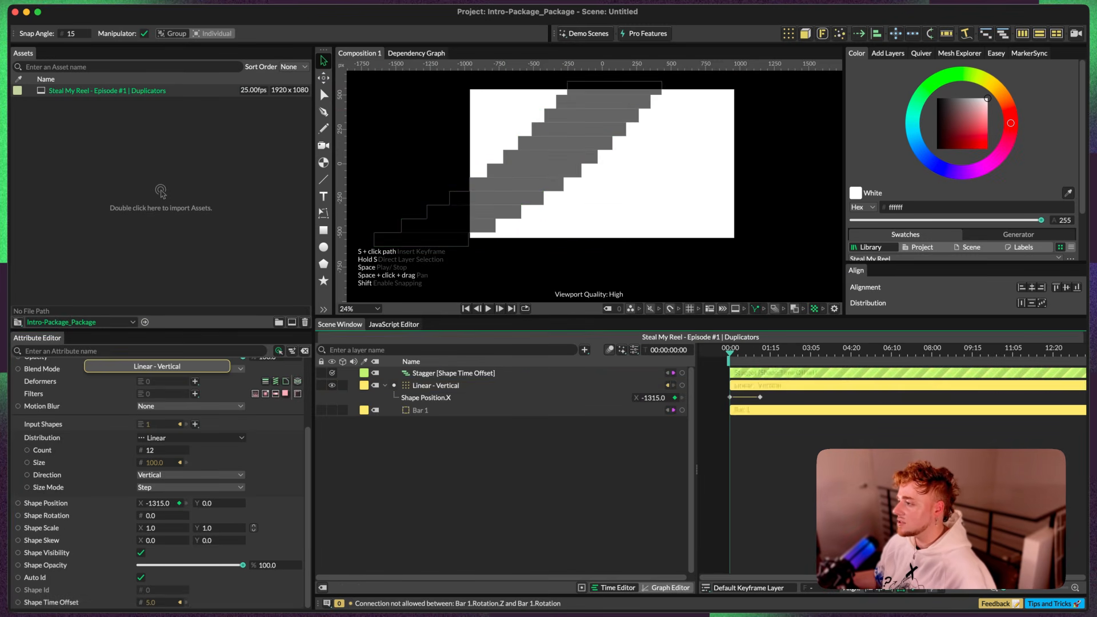
key("space")
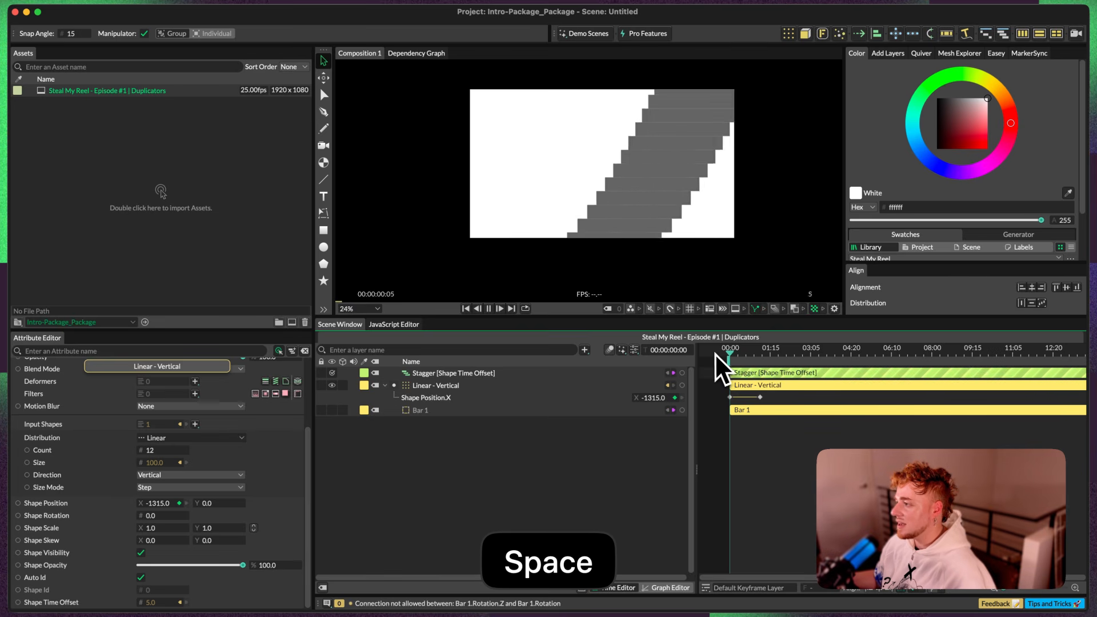
Step: Preview the staggered bars from the first frame and set the Stagger's Maximum to -5
key("space")
key("space")
key("space")
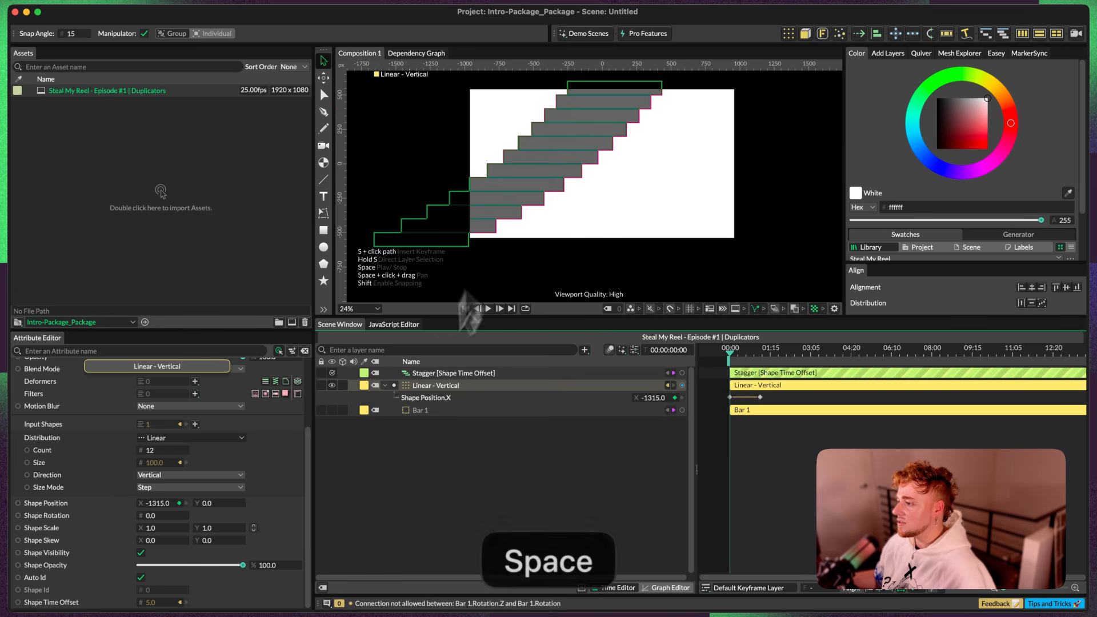
left_click(428, 376)
left_click(432, 373)
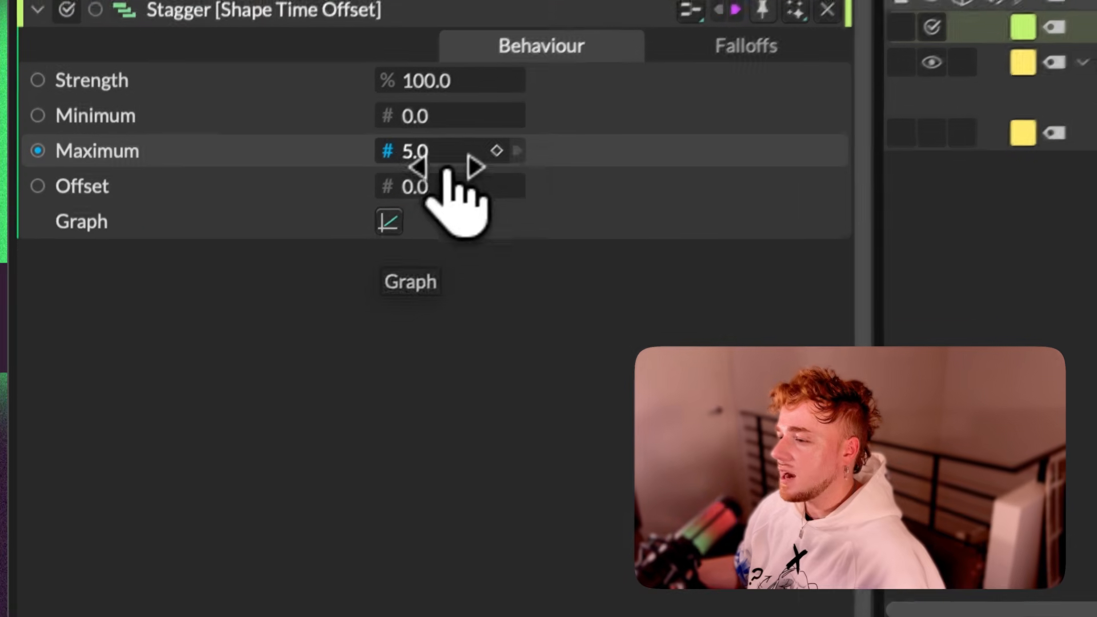
left_click(437, 146)
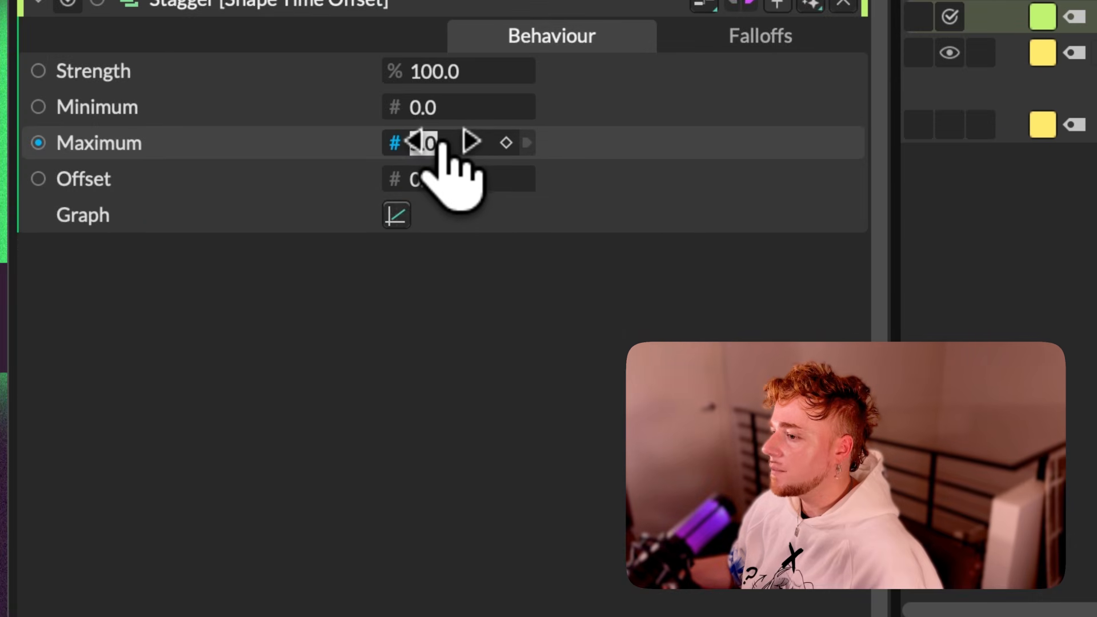
type("-5")
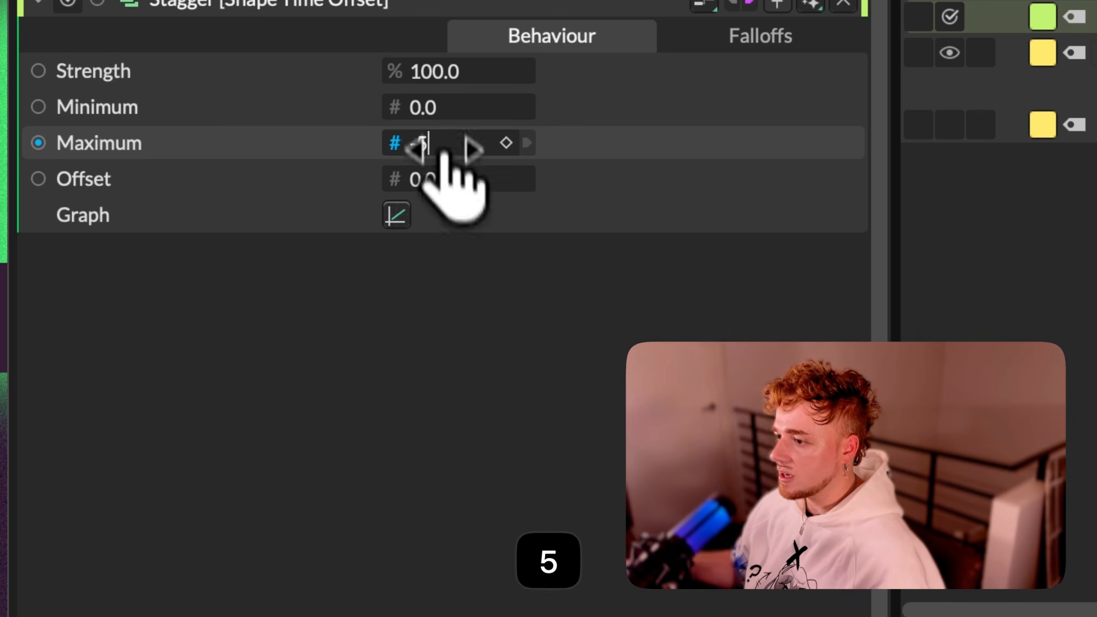
left_click(473, 362)
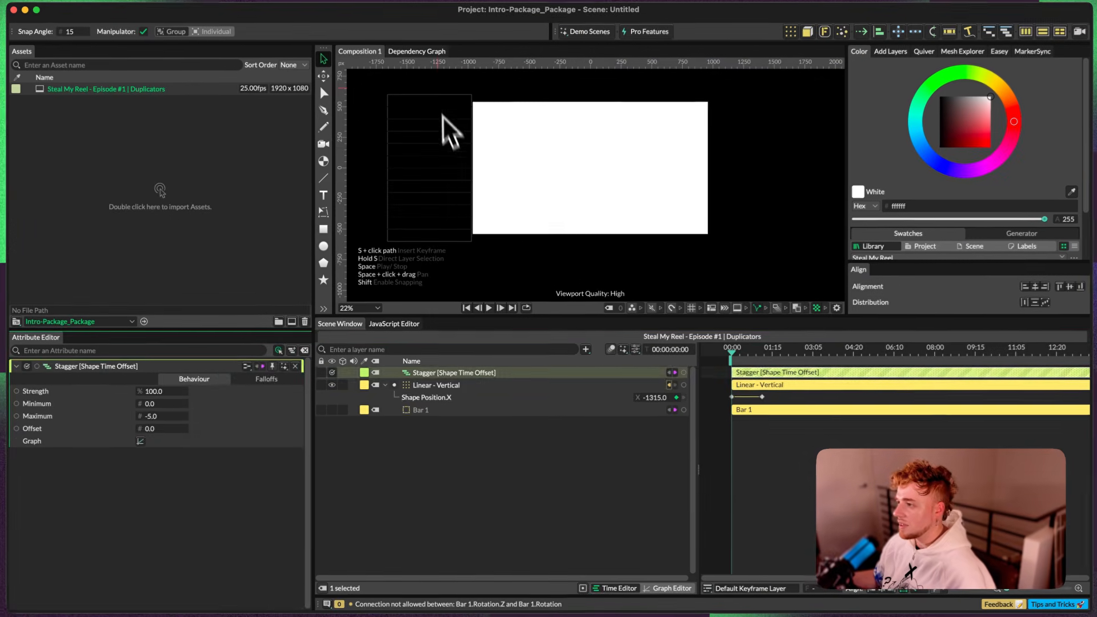
left_click(751, 399)
left_click_drag(751, 399, 744, 399)
key("super+z")
left_click_drag(730, 353, 728, 355)
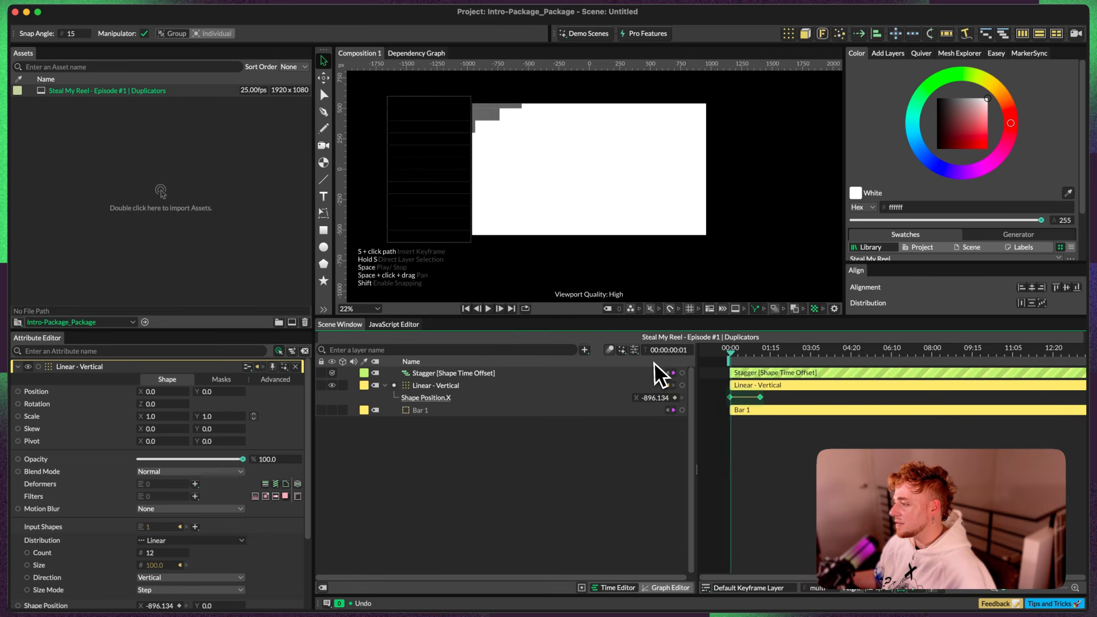
Step: Play back the 12 staggered bars from the first frame to check the Stagger's negative Maximum
left_click(469, 373)
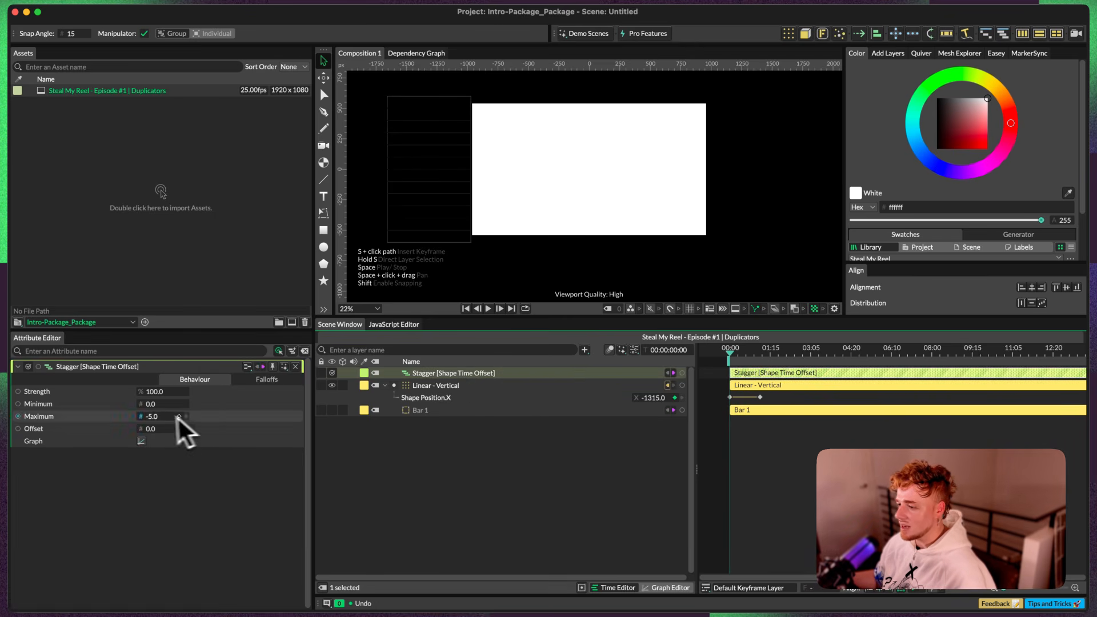
key("space")
left_click(723, 355)
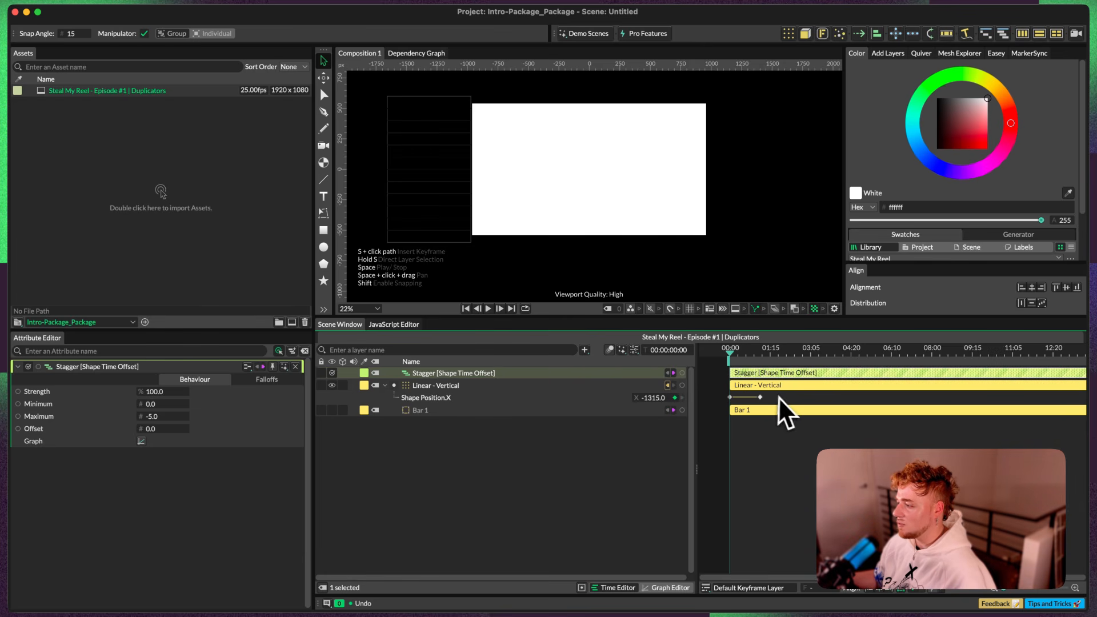
left_click(704, 399)
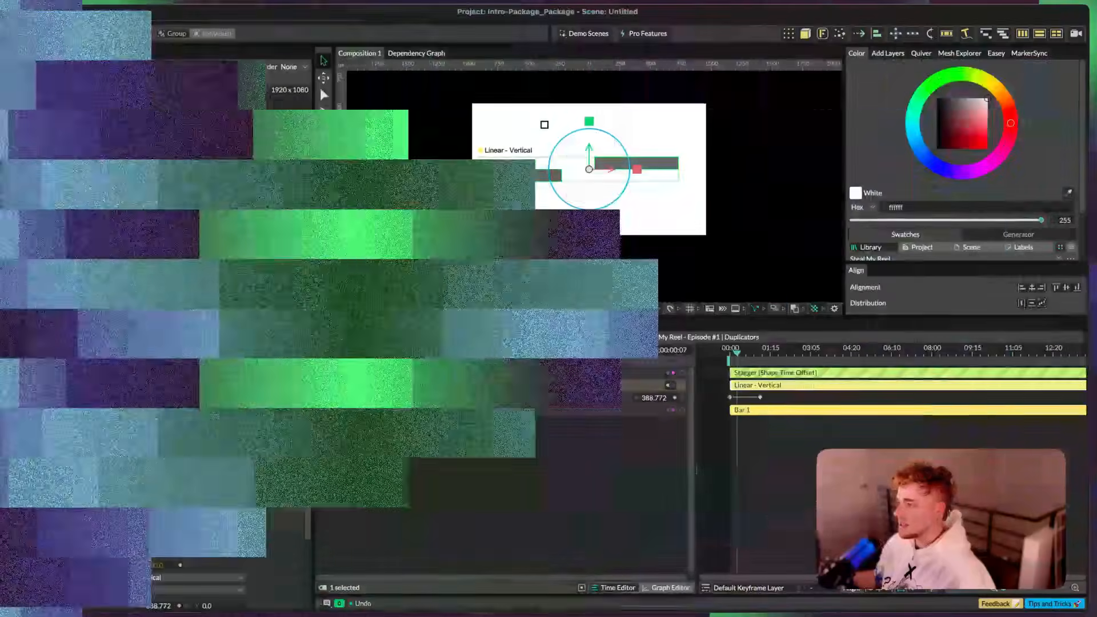
Step: Inspect the offset between the two duplicated bars and play their staggered motion from the first frame
scroll(593, 191, "up", 5)
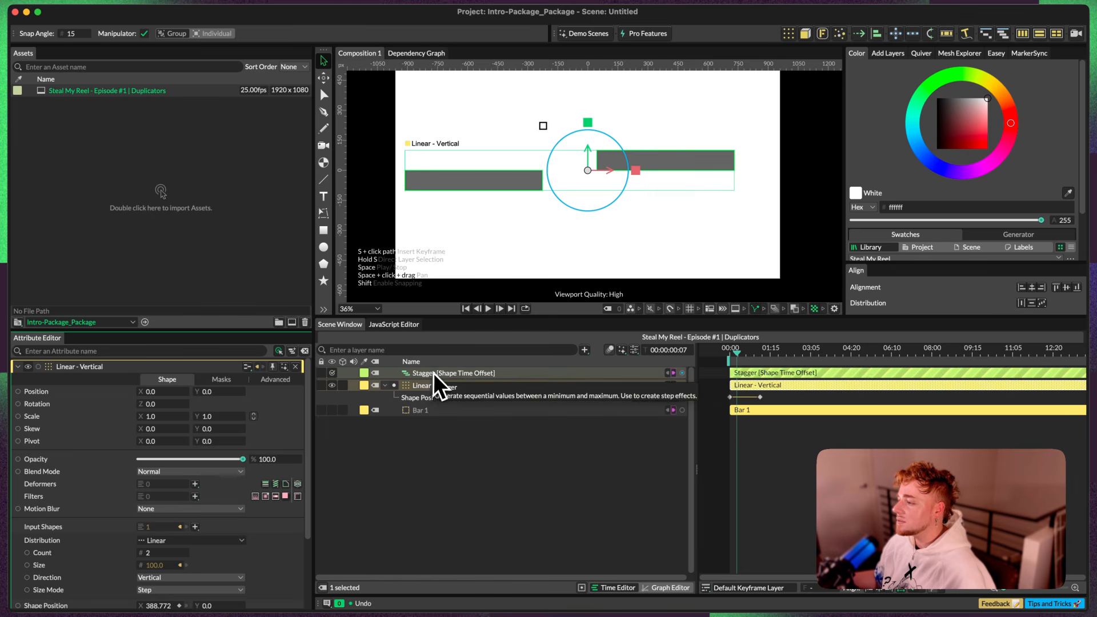
left_click(433, 373)
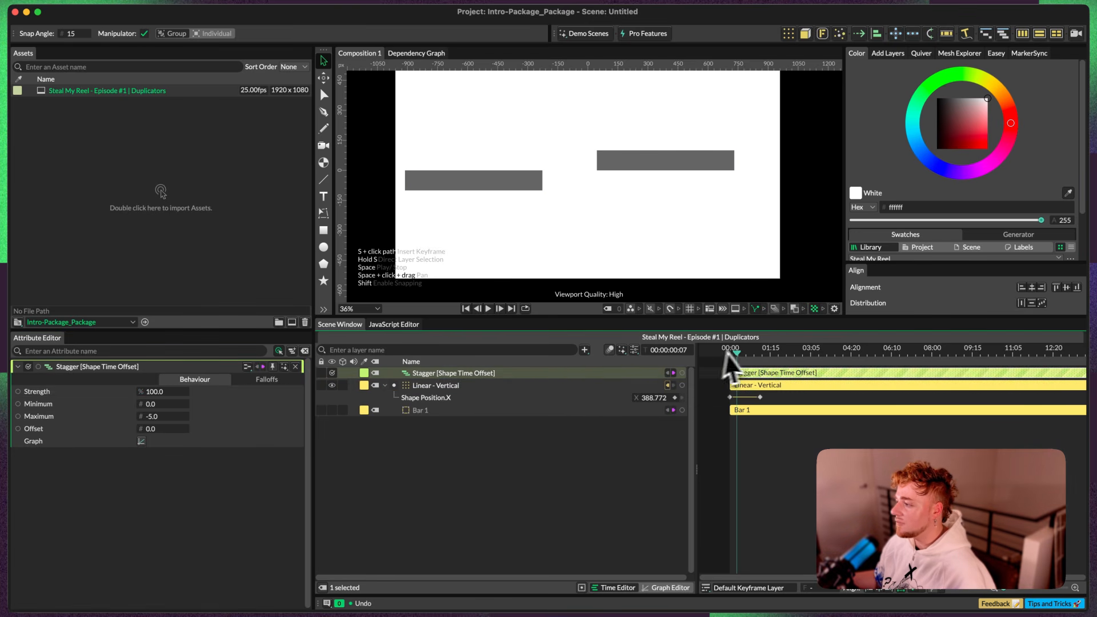
key("space")
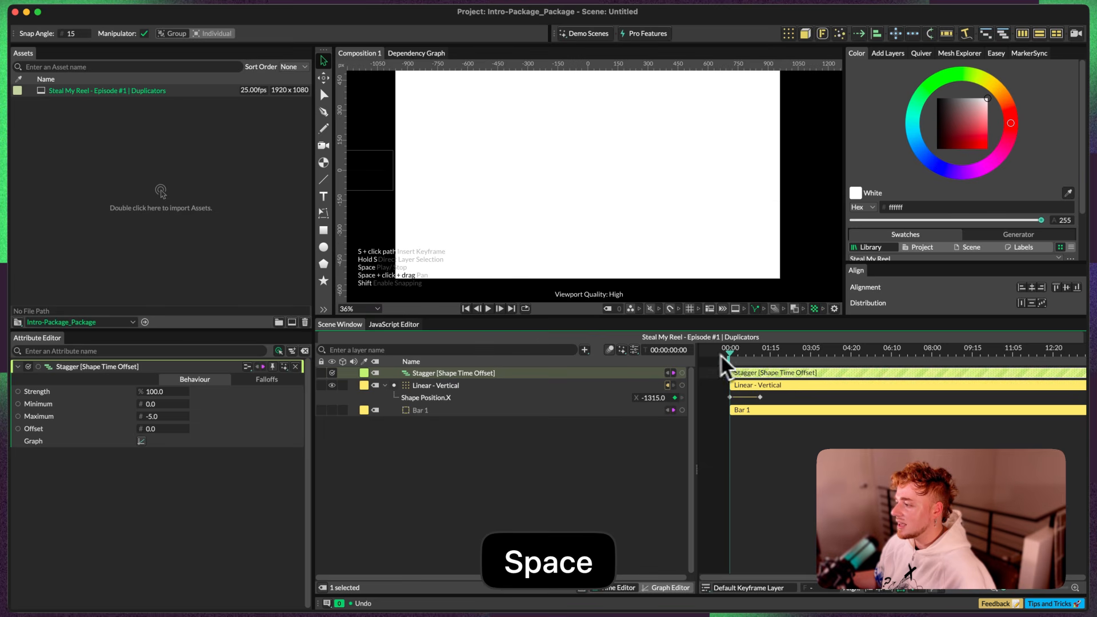
scroll(429, 214, "down", 1)
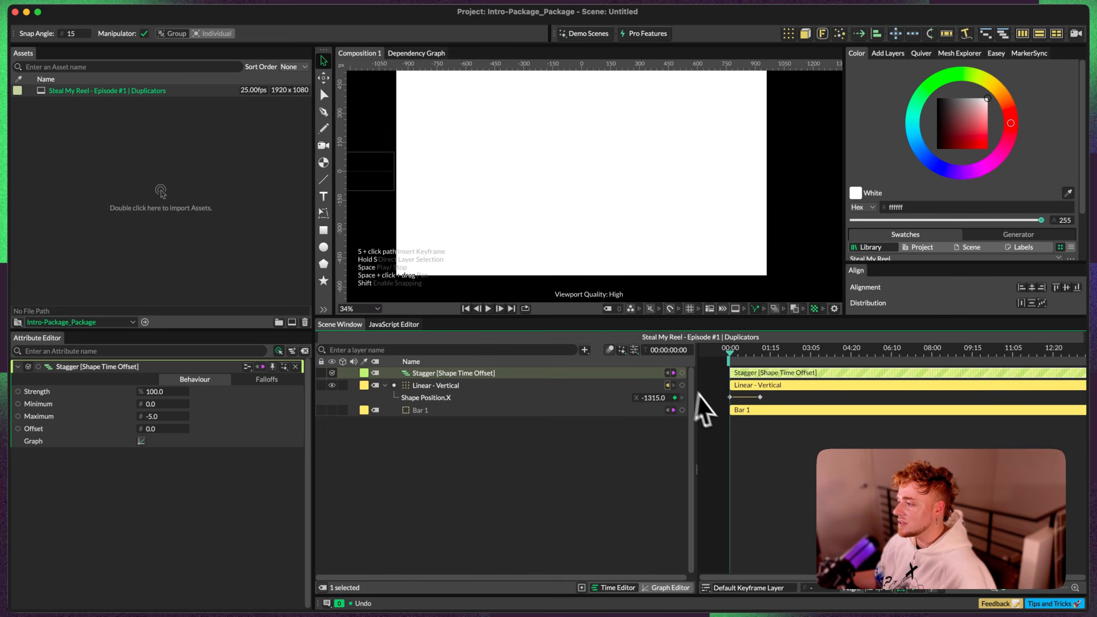
Step: Select the Shape Position.X keyframes and step frame by frame through the start of the two-bar animation
left_click_drag(766, 400, 730, 399)
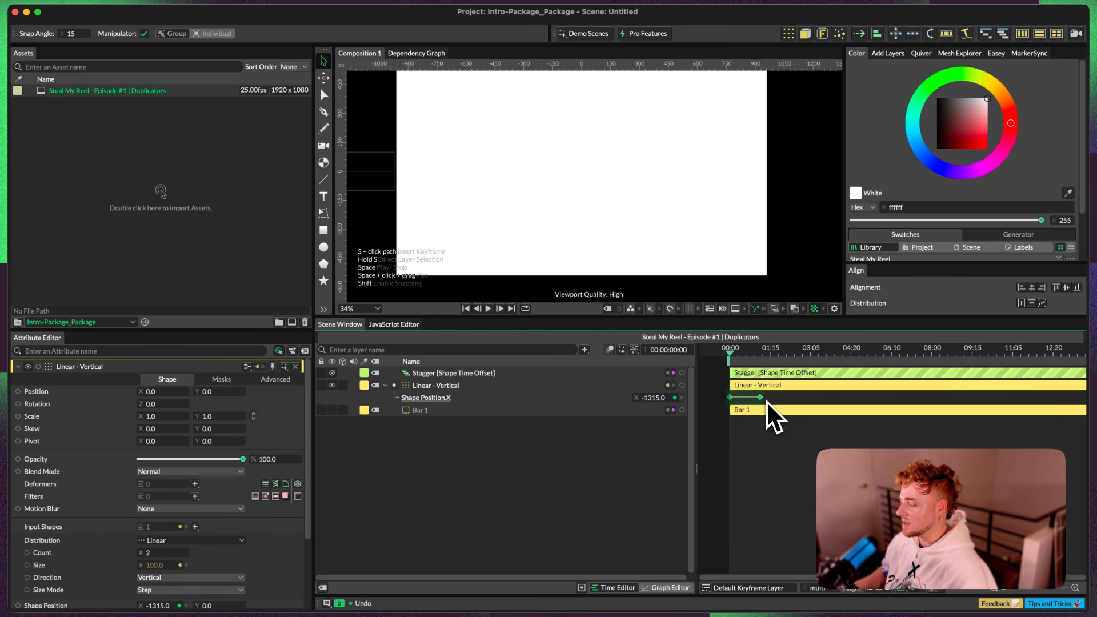
key("super+Right")
key("super+Right")
key("super+Right")
key("super+Right")
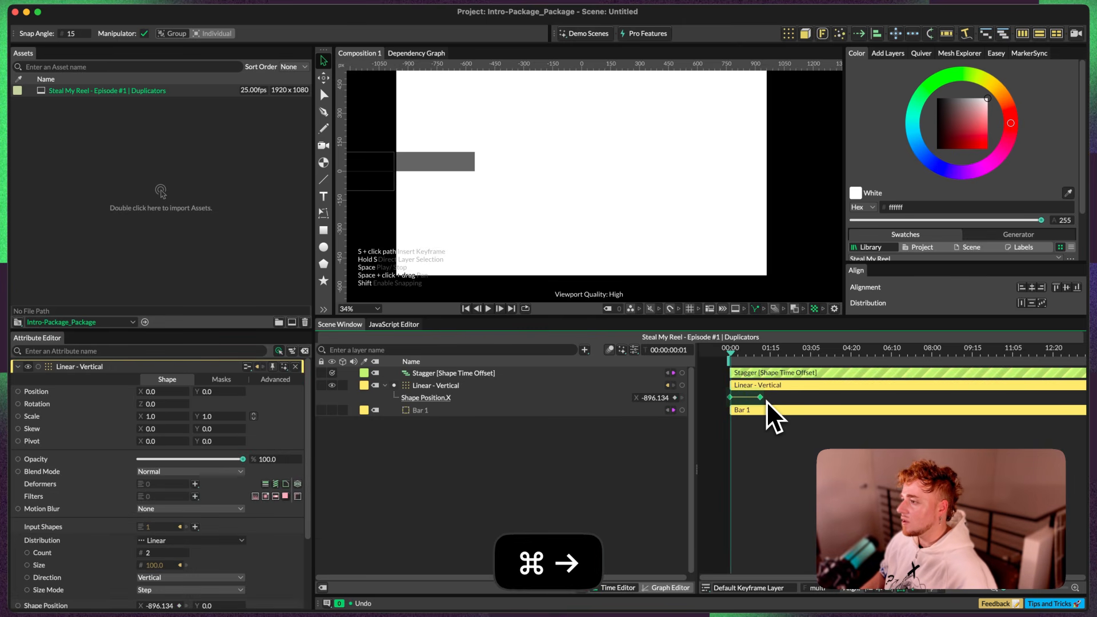
key("super+Right")
key("super+Right")
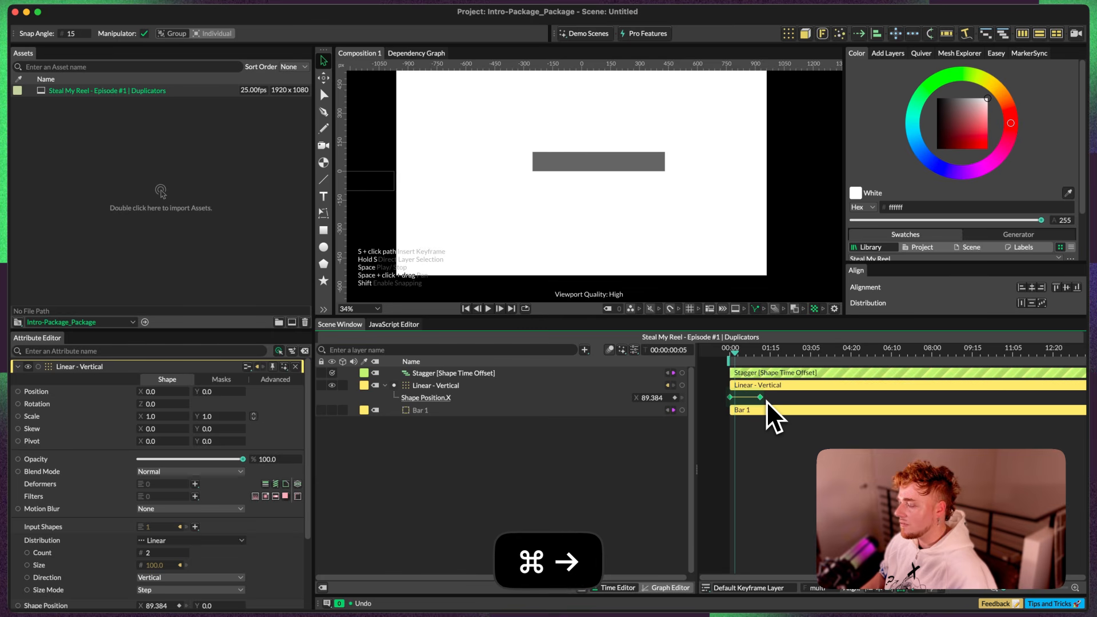
key("super+Left")
key("super+Right")
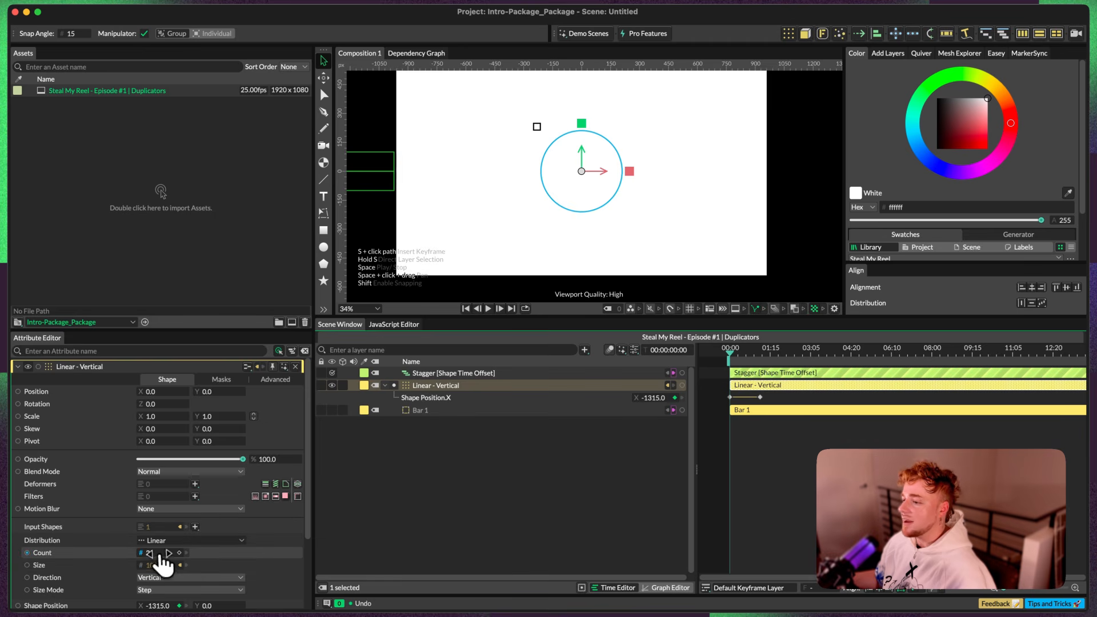
Step: Set the Linear - Vertical duplicator's Count to 3 and step through the opening frames to compare the bars' offsets
key("Up")
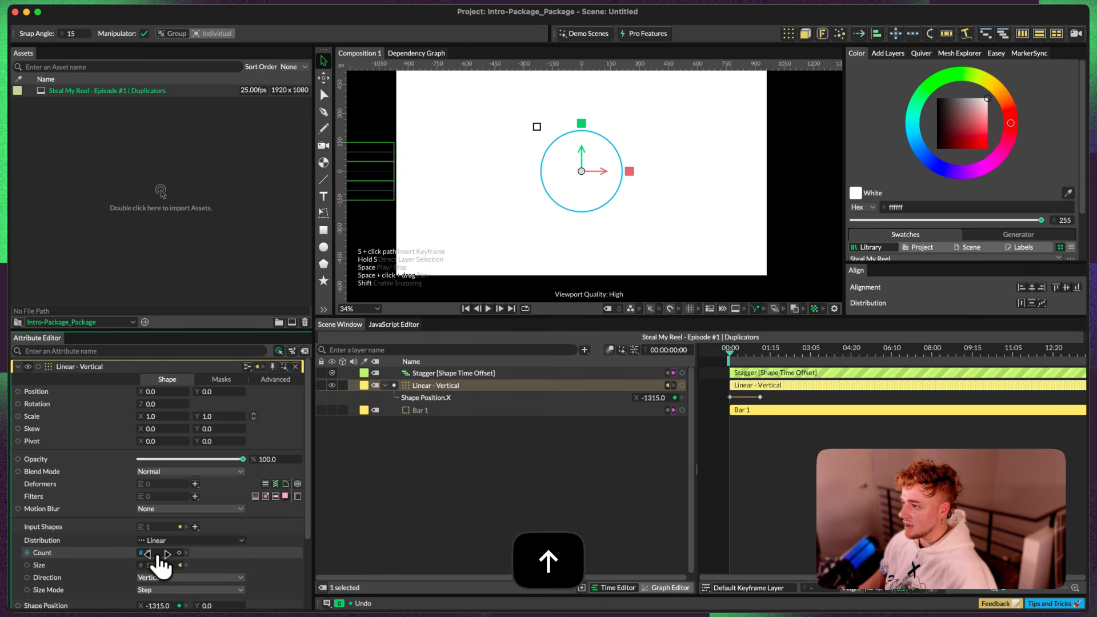
key("super+Right")
key("super+Right")
key("super+Right")
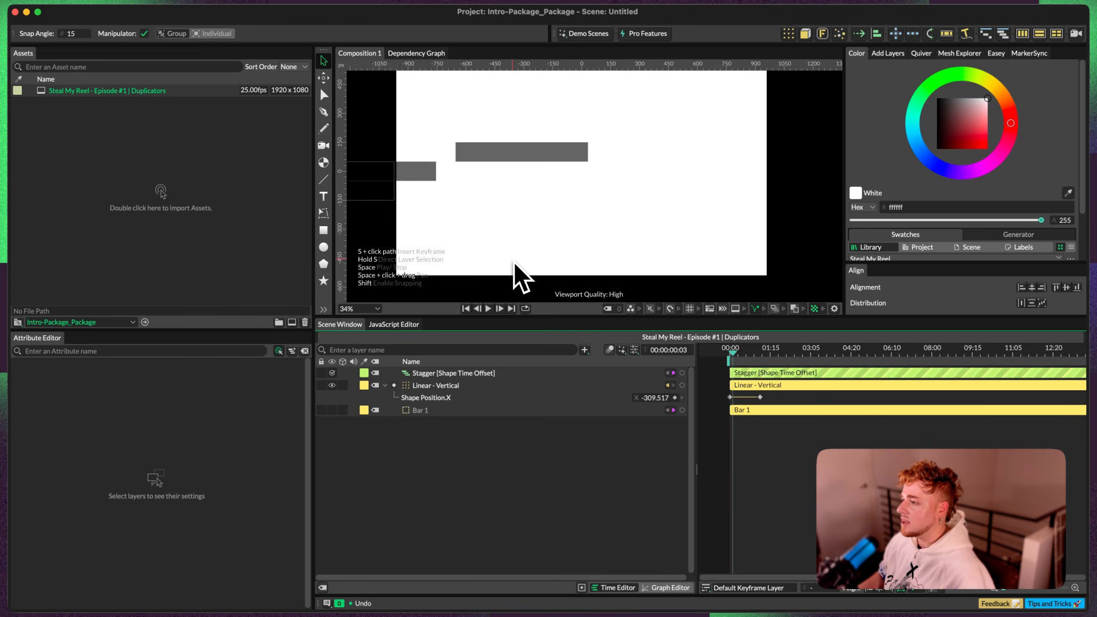
key("super+Right")
key("super+Right")
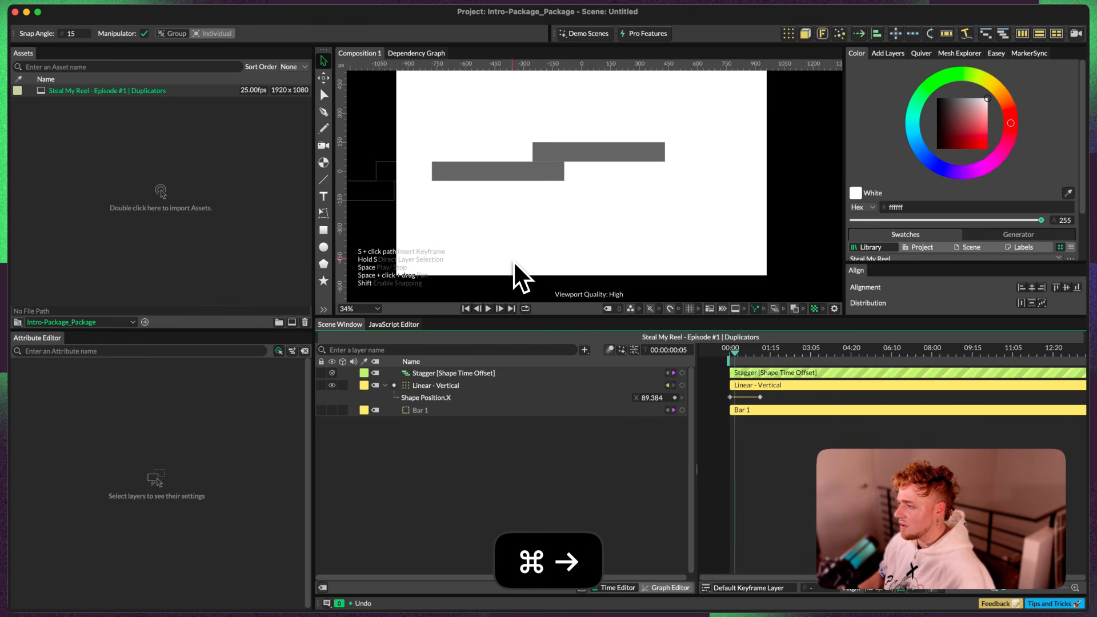
key("super+Left")
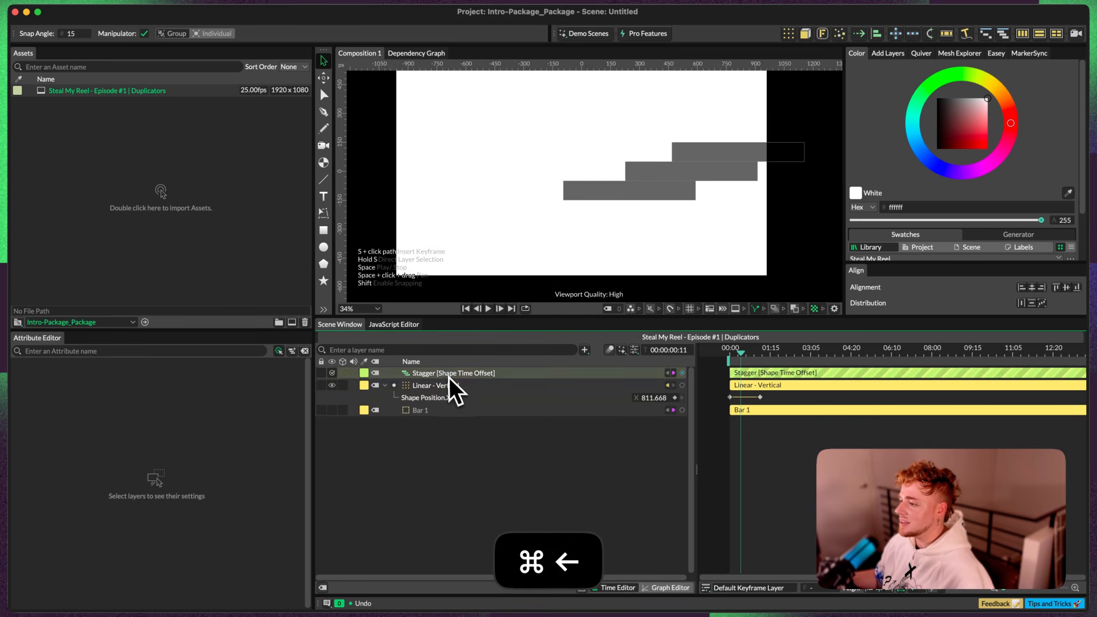
left_click(449, 376)
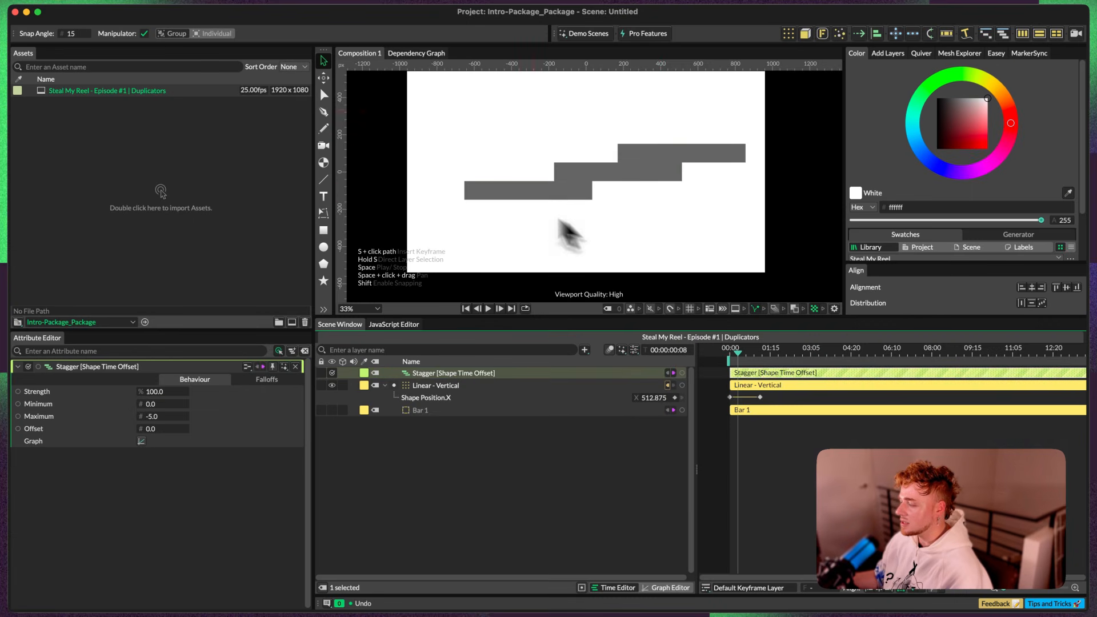
left_click(708, 188)
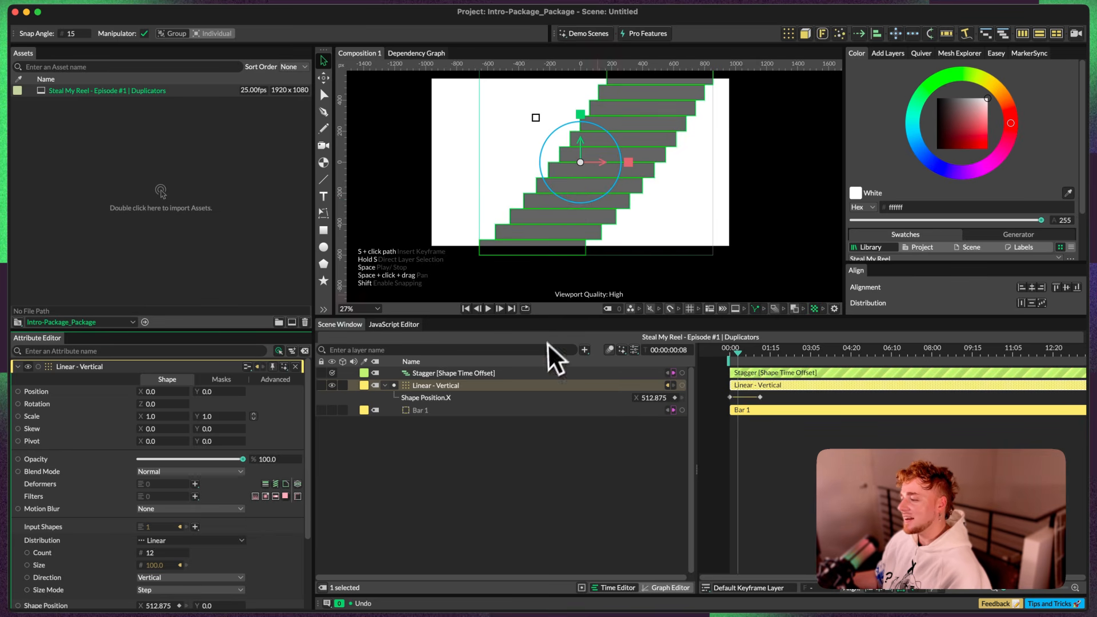
Step: Set the Maximum of the Shape Time Offset Stagger to -22 and check the wider spread between bars
left_click(448, 375)
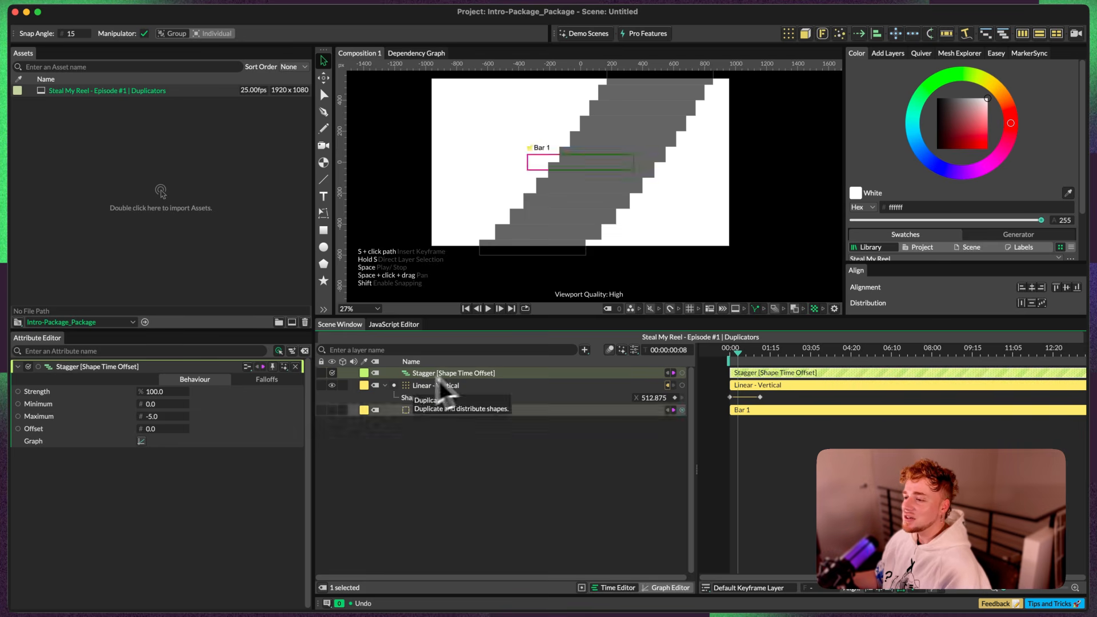
left_click(163, 418)
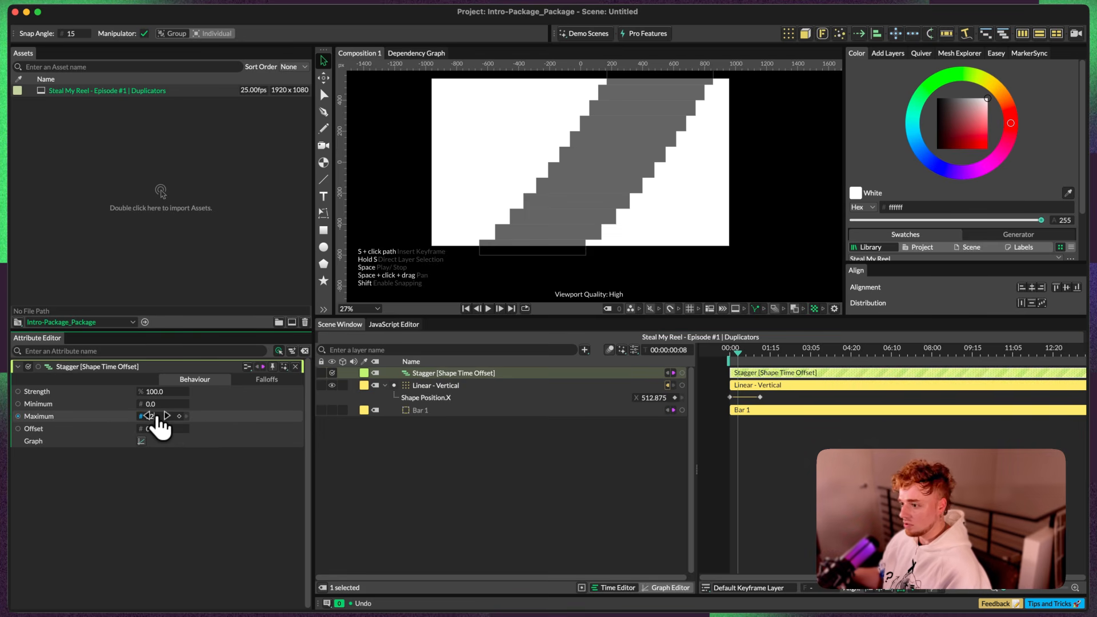
key("Left")
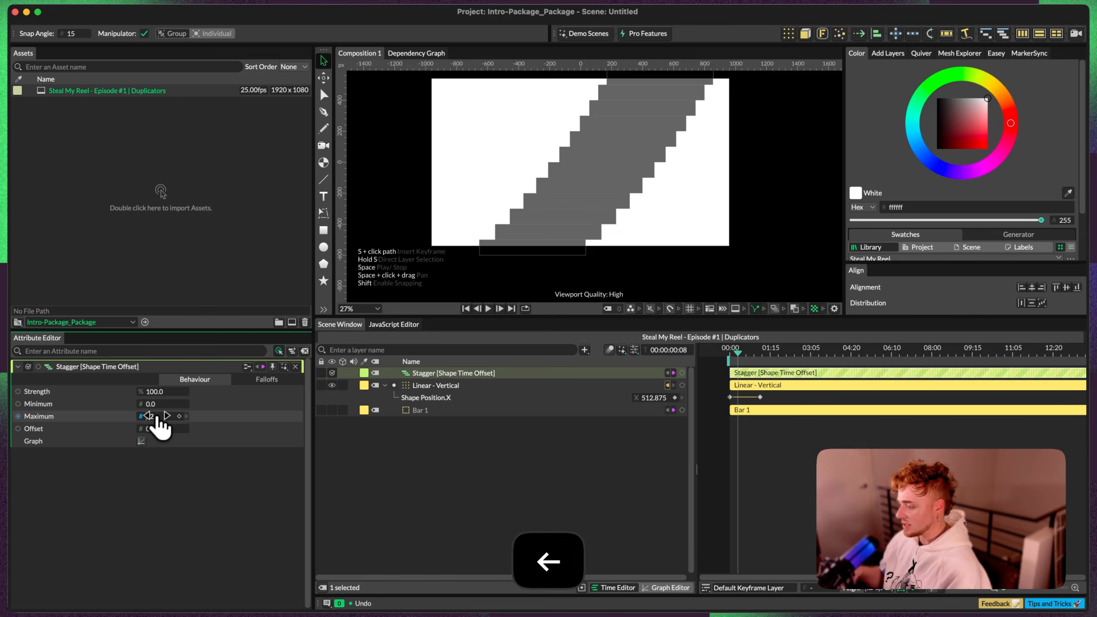
key("super+Left")
key("super+Right")
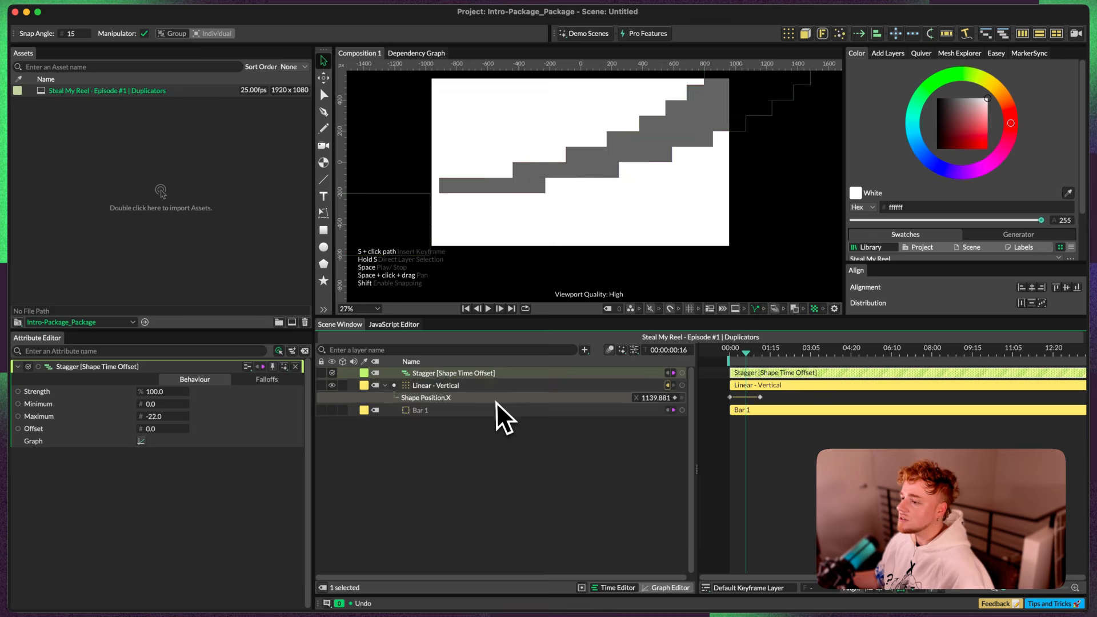
Step: Play the wider bar stagger from the first frame and scrub back through the transition
left_click(488, 385)
key("space")
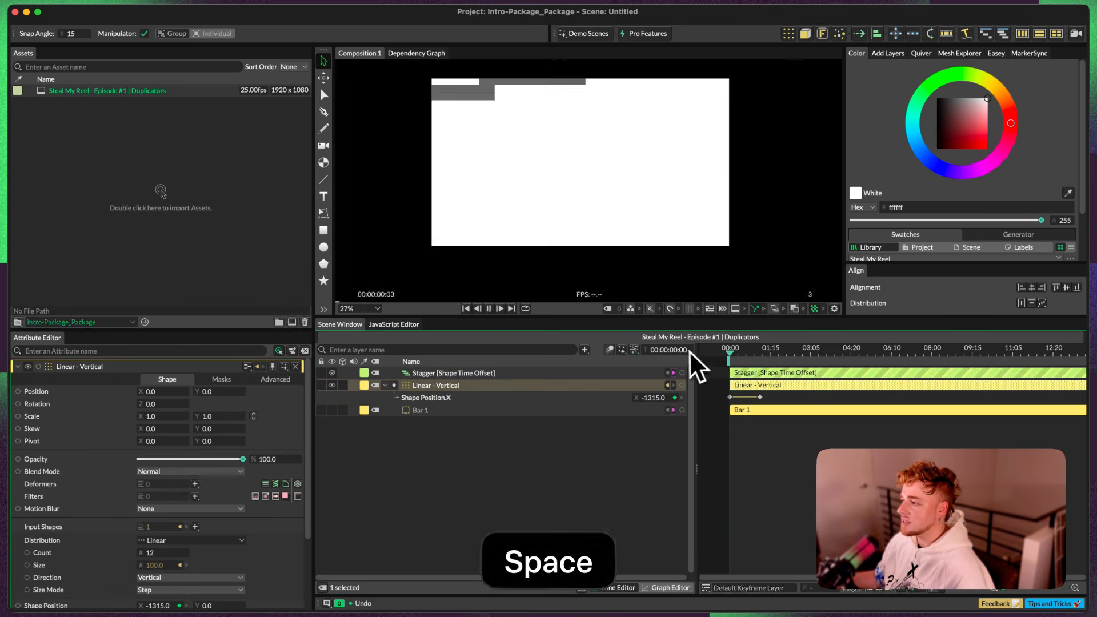
left_click(483, 373)
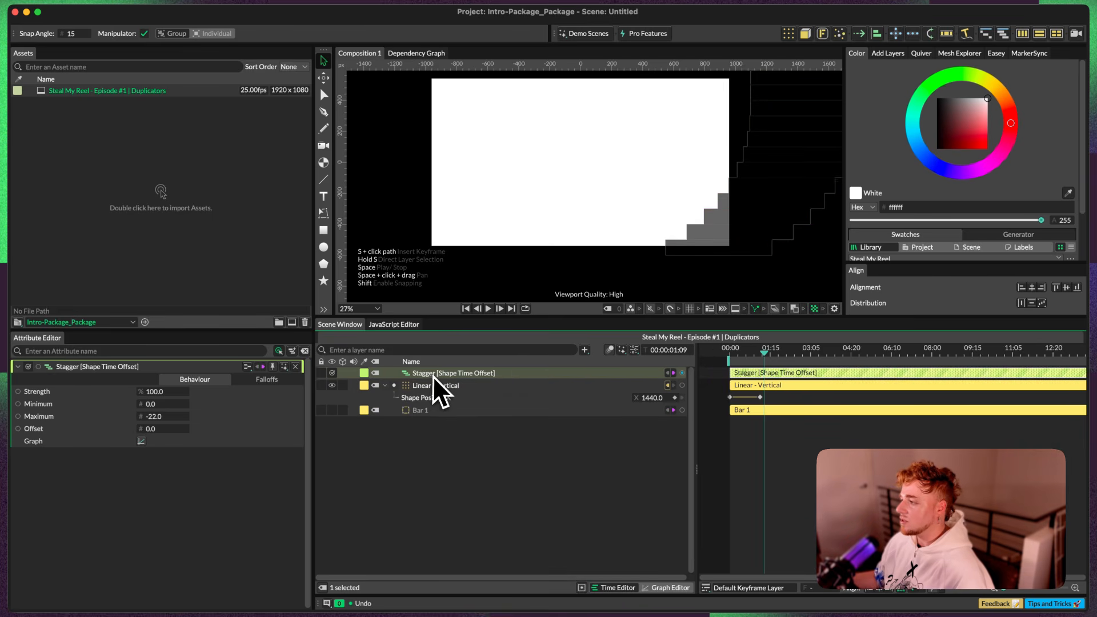
left_click(744, 353)
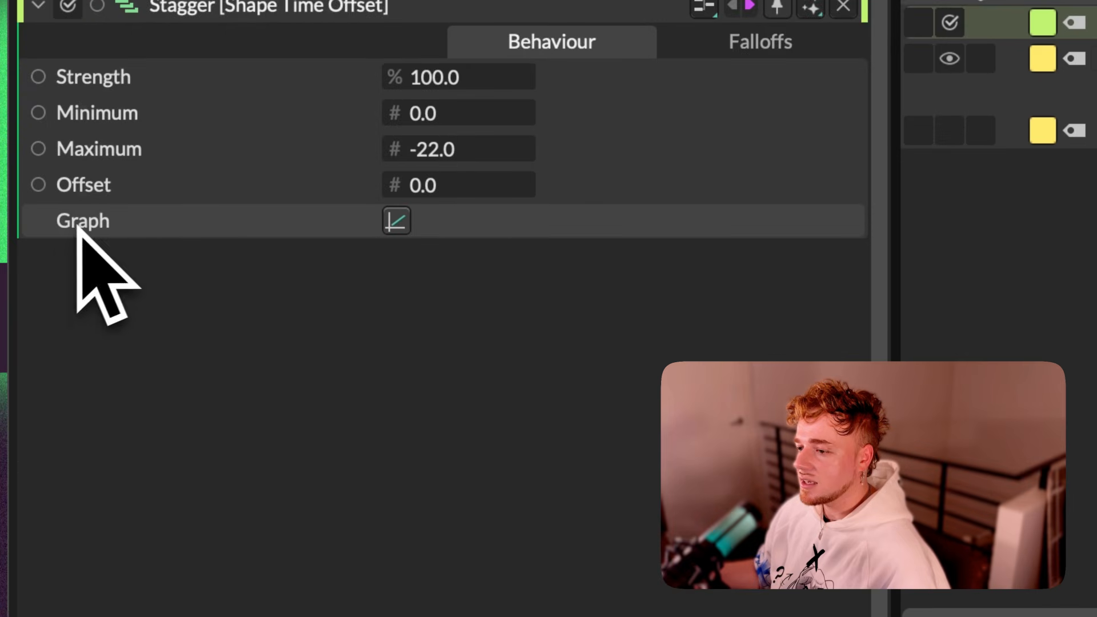
Step: Apply the bell-shaped preset curve to the Stagger's Graph and scrub through the transition
left_click(397, 220)
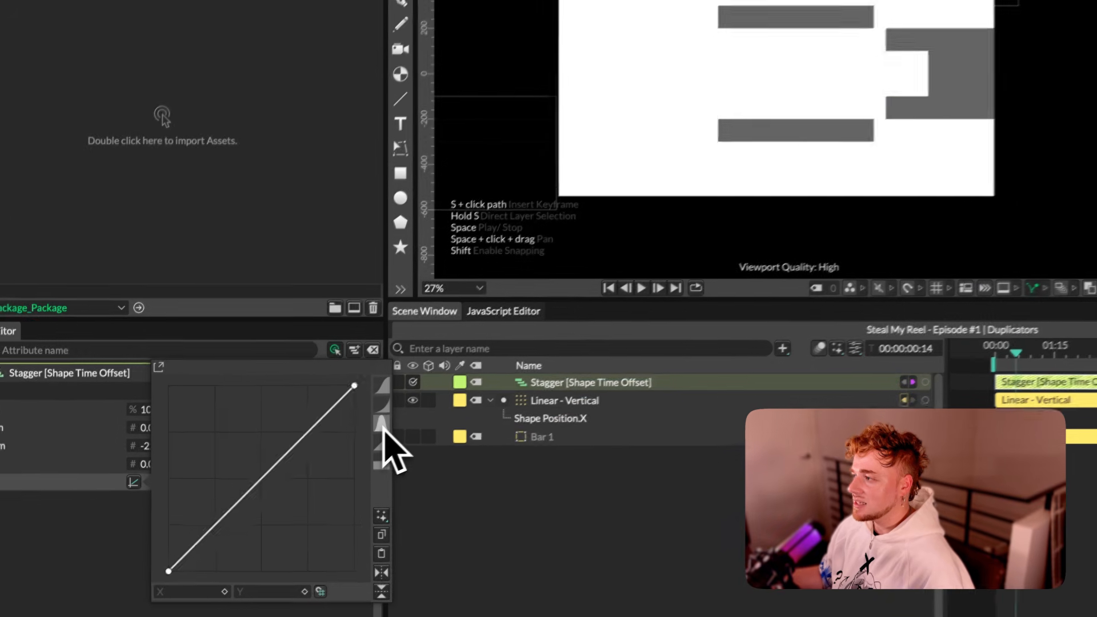
left_click(891, 94)
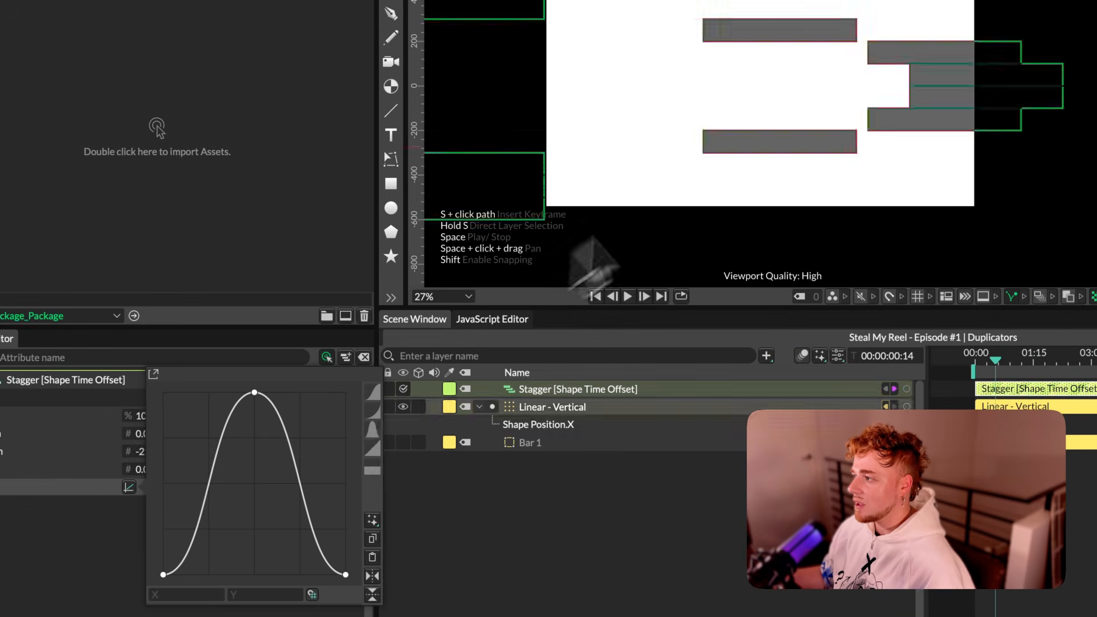
left_click_drag(971, 363, 1003, 370)
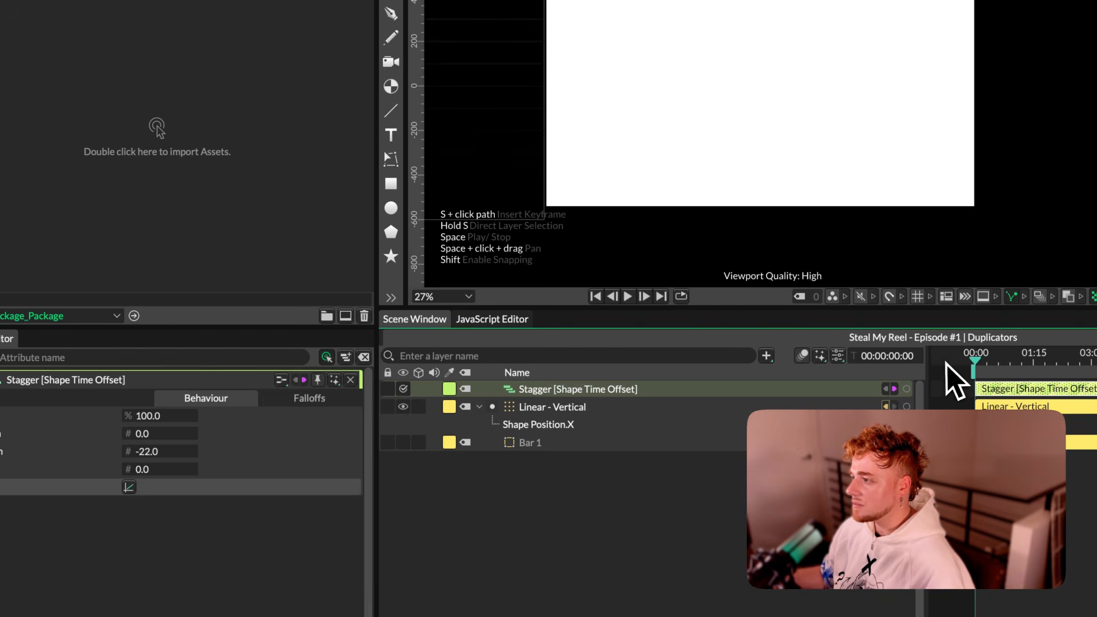
Step: Apply the accelerating curve preset to the Stagger's Graph and reshape its handles into a steep S-curve, the lower handle at about P 0.83
left_click(128, 487)
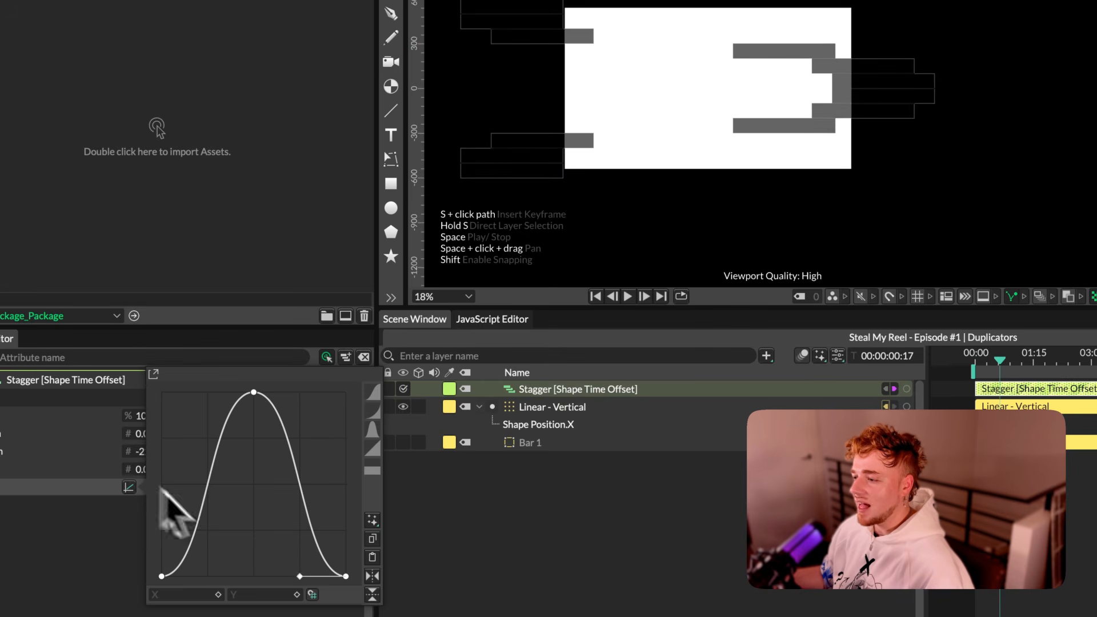
left_click(374, 412)
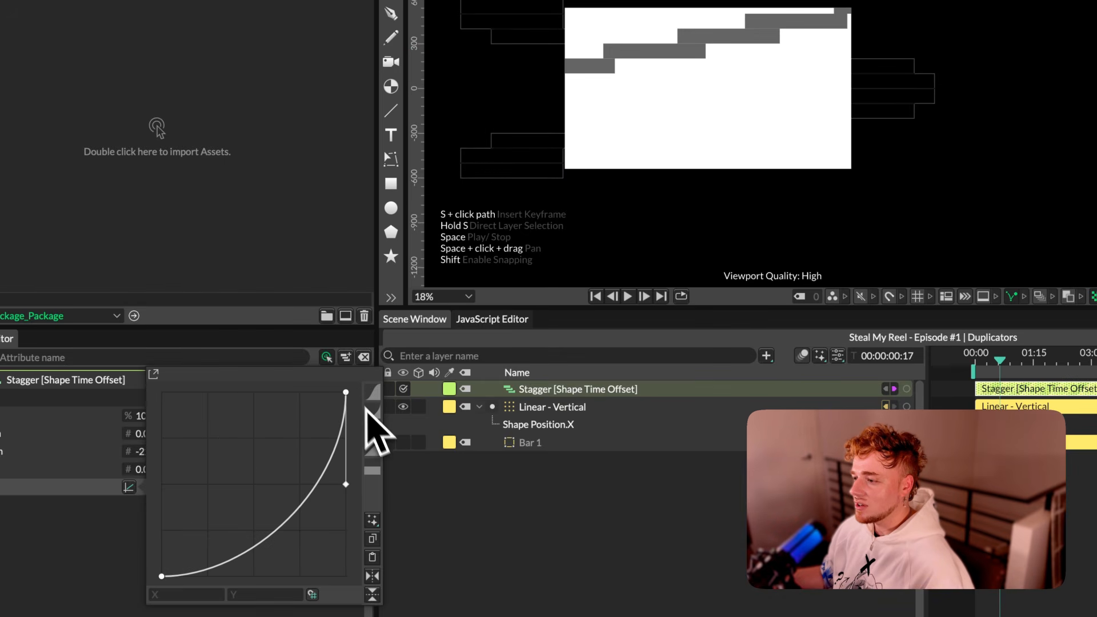
left_click_drag(346, 476, 172, 409)
left_click_drag(254, 576, 305, 585)
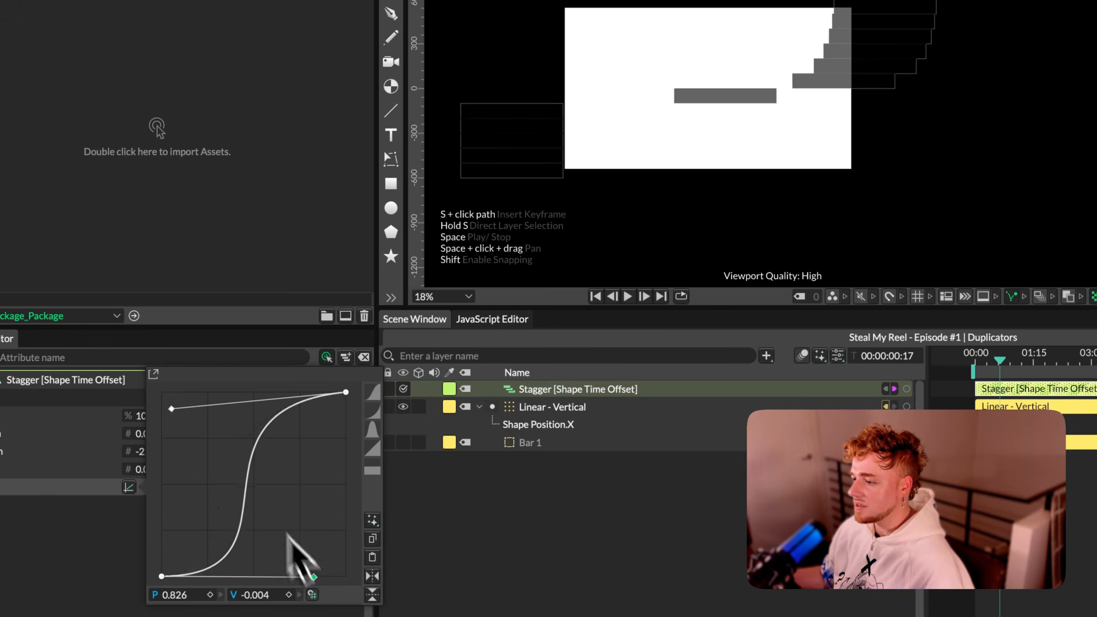
Step: Shift the upper handle of the Stagger's Graph curve toward the middle to smooth the S-curve, and play the transition
left_click_drag(171, 409, 245, 389)
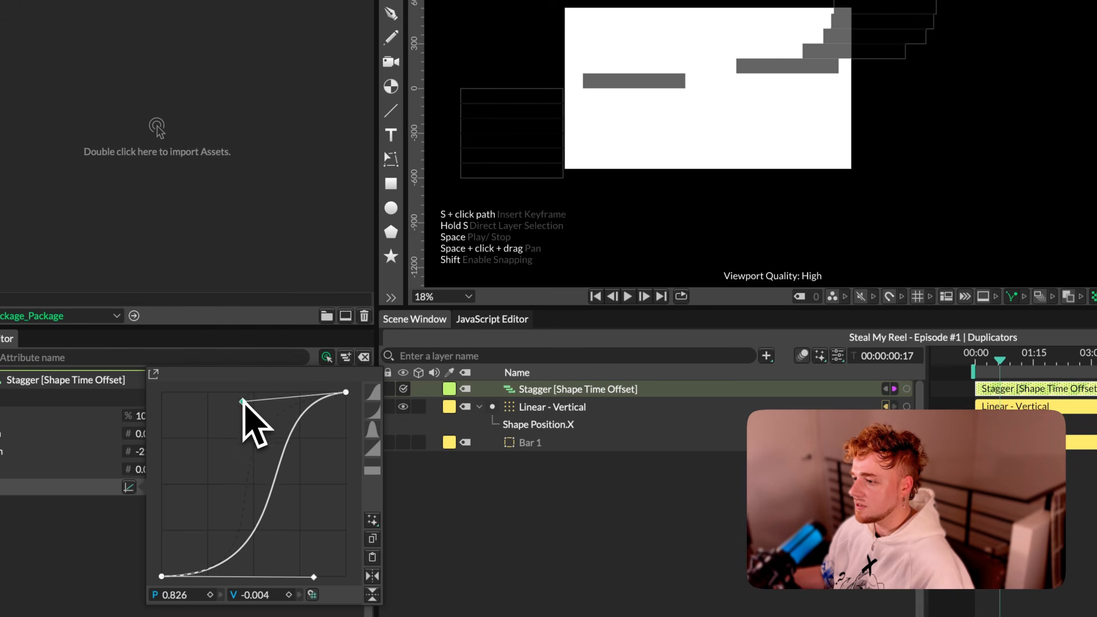
key("space")
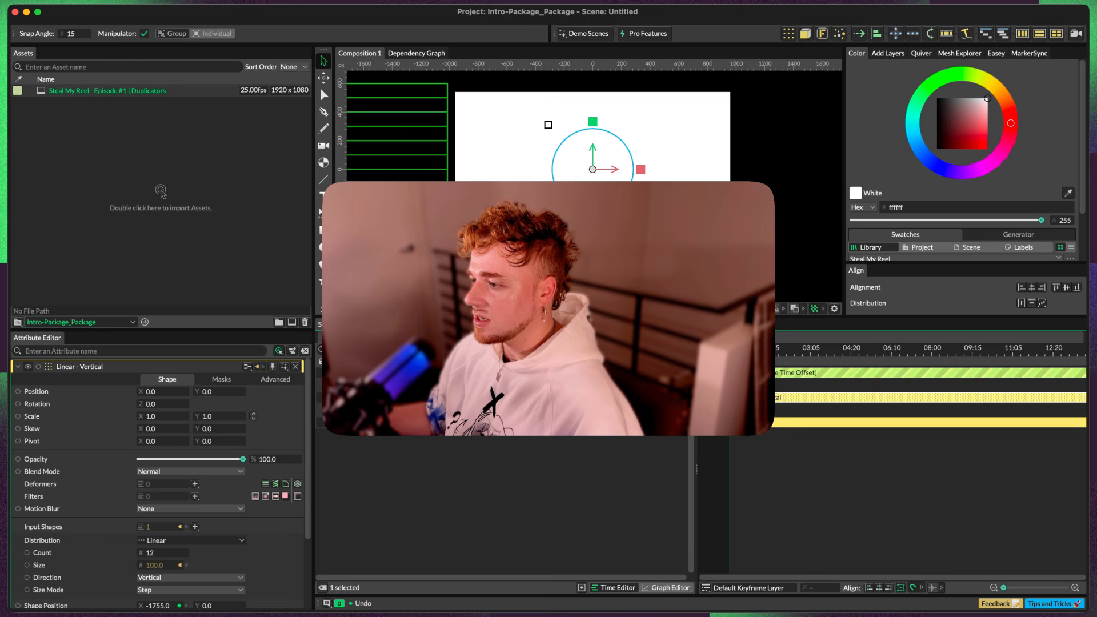
scroll(557, 245, "down", 3)
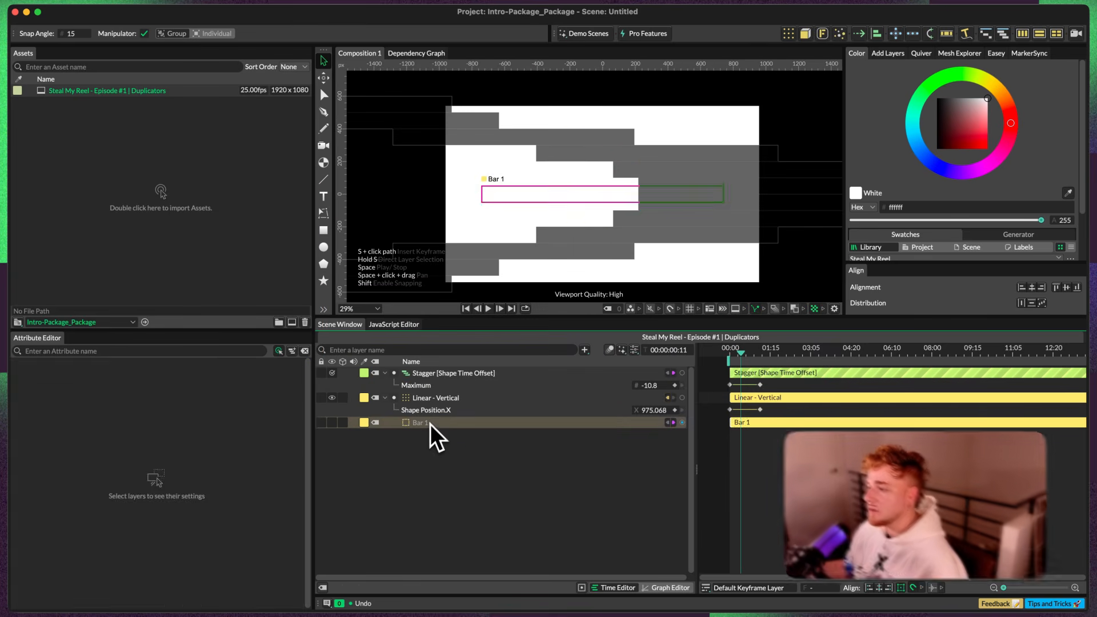
Step: Show Bar 1's Fill settings, browse the library and project swatches, and check the Palettes path in the project settings
left_click(429, 423)
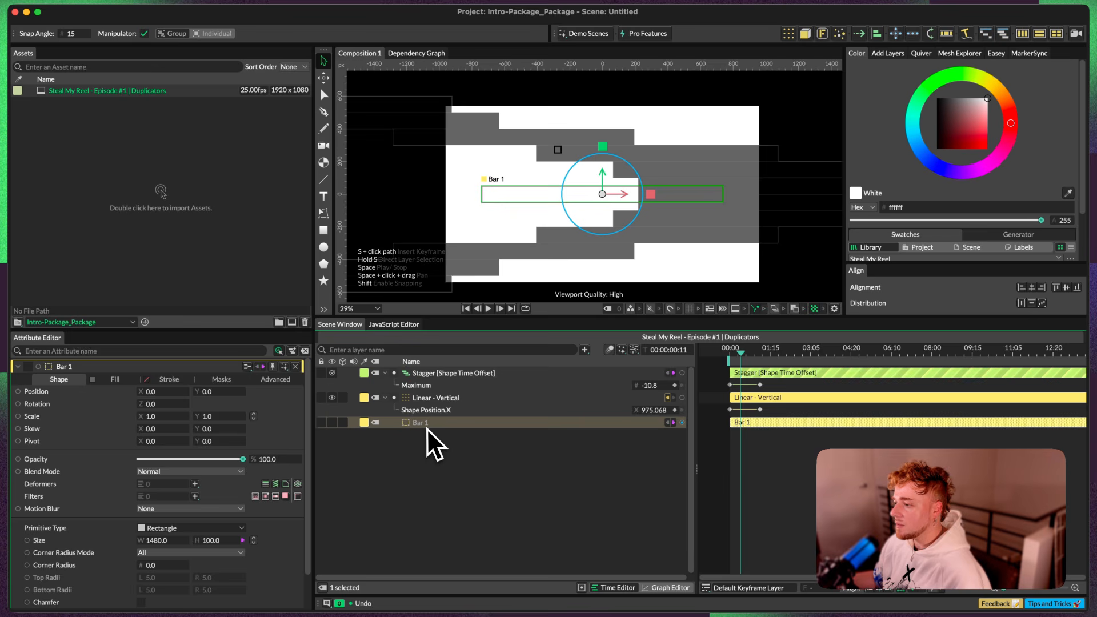
left_click(114, 380)
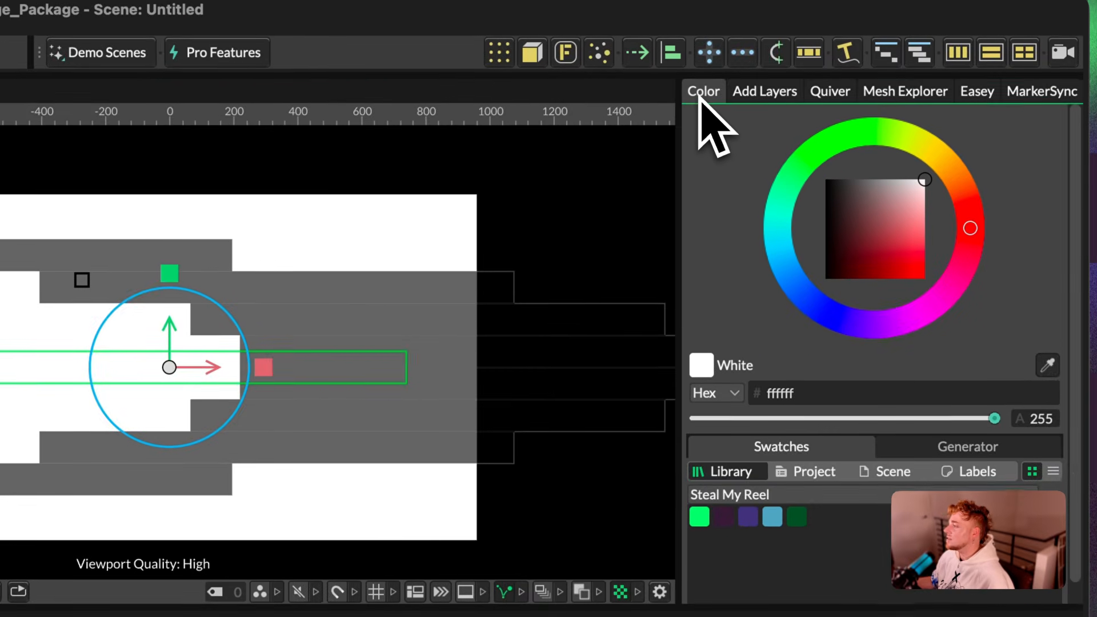
left_click(795, 470)
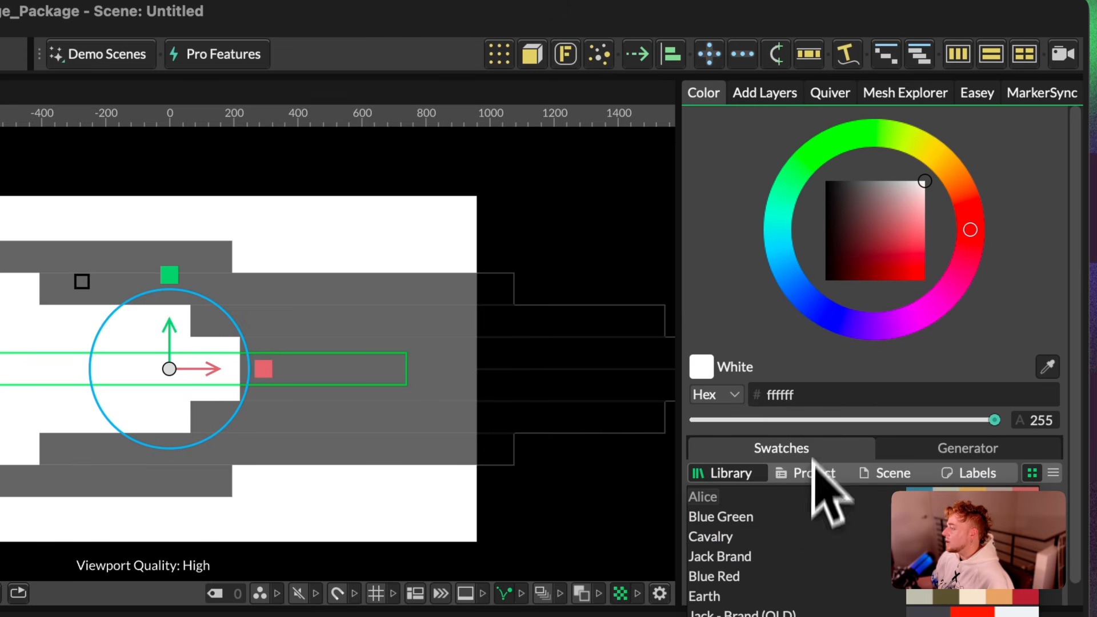
left_click(723, 309)
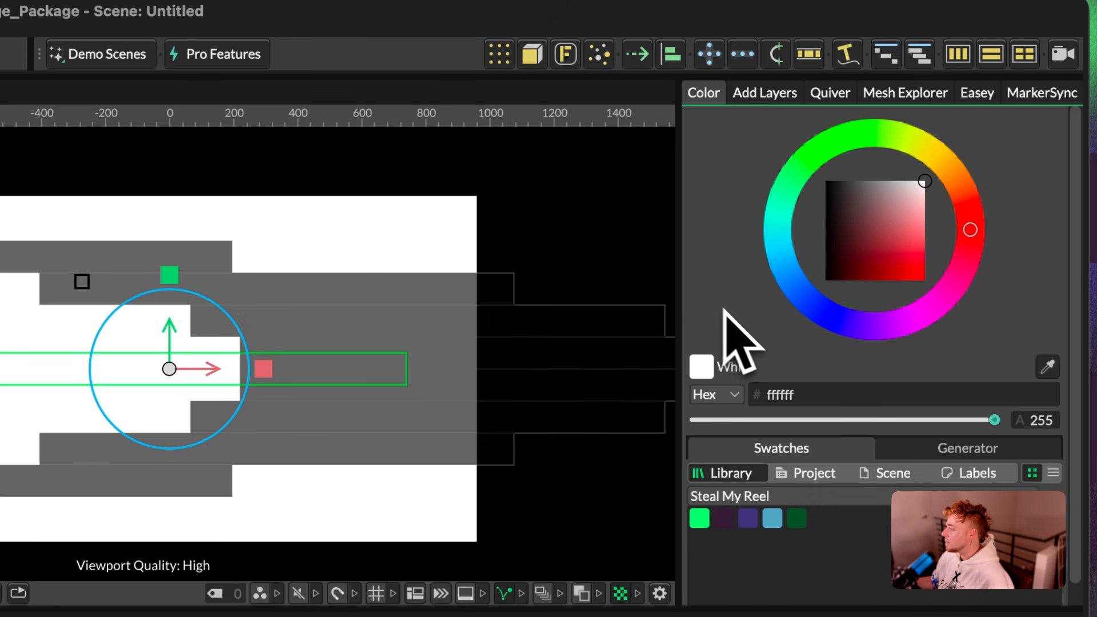
left_click(806, 474)
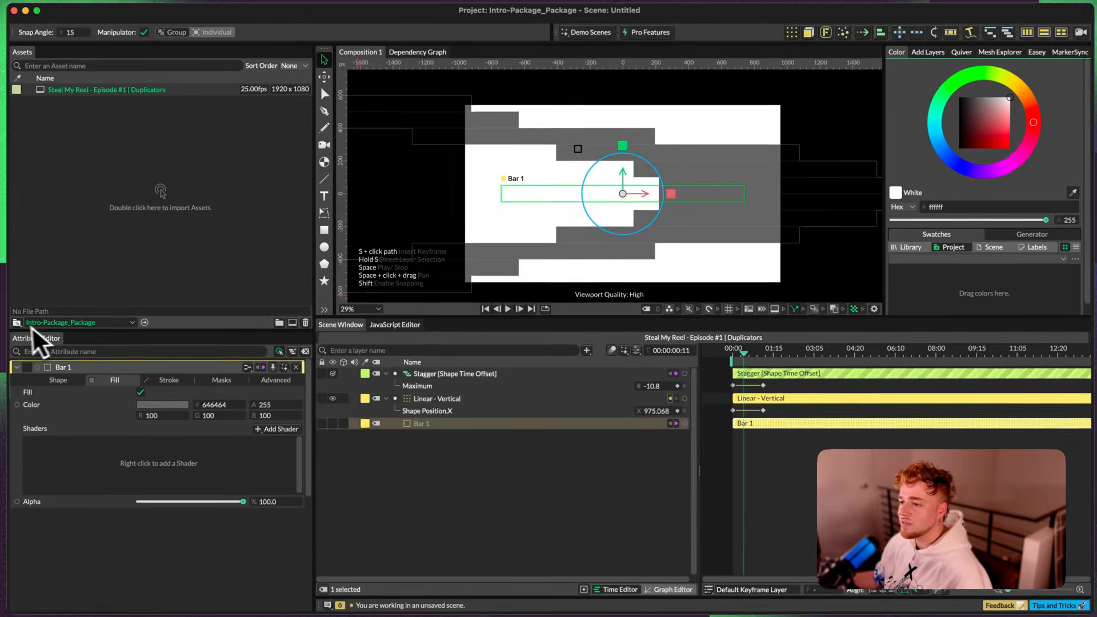
left_click(19, 323)
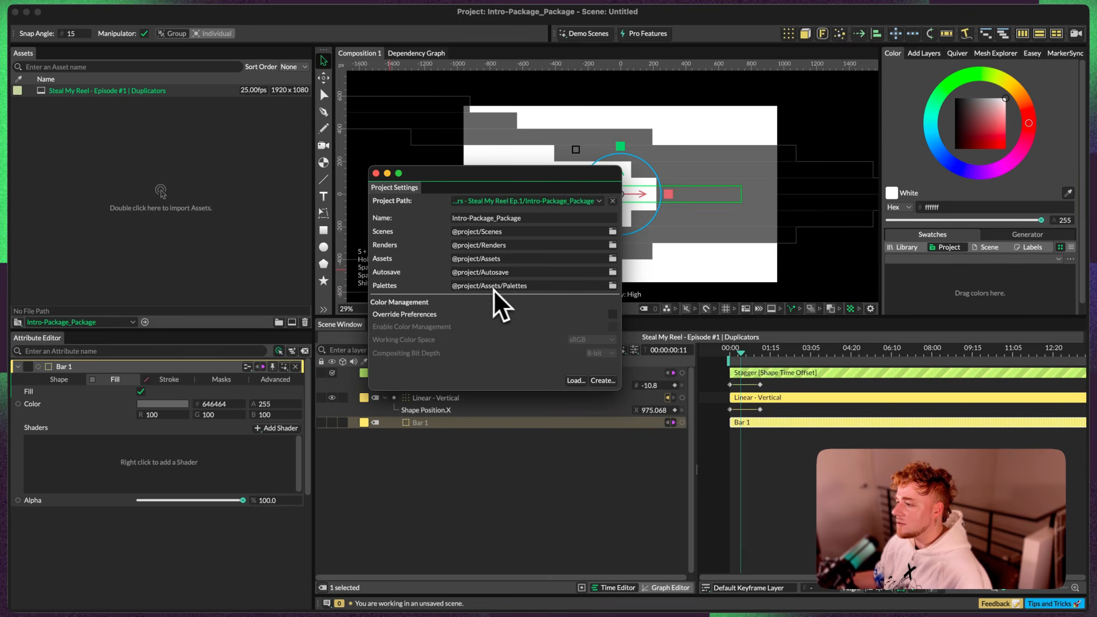
left_click(375, 173)
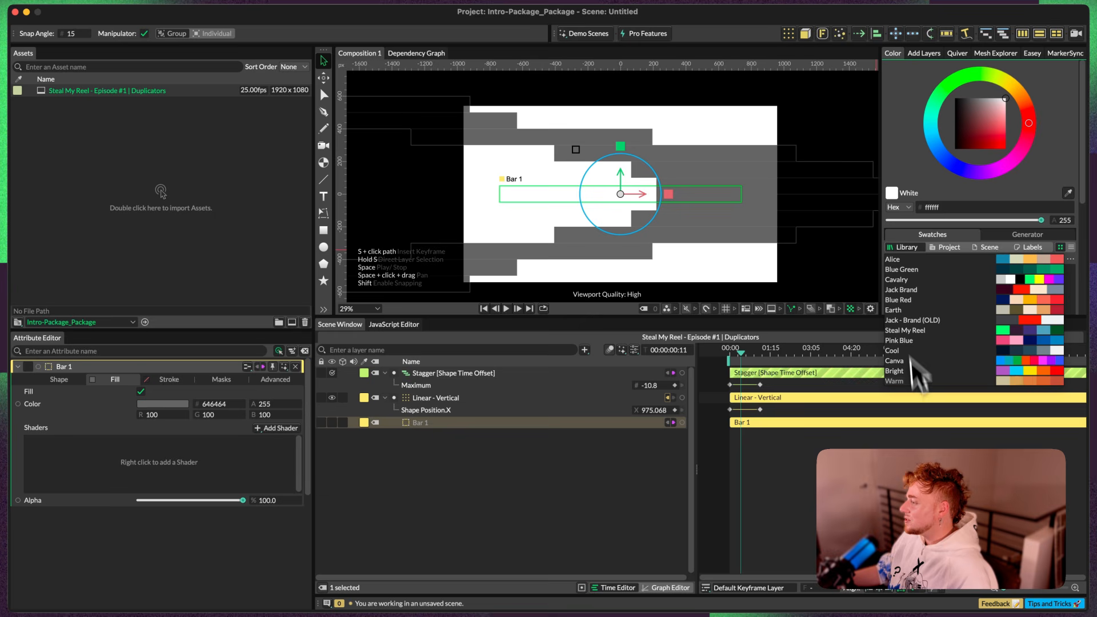
Step: Create a Color Array from the Steal My Reel palette, connect it to Bar 1's Fill.Color, and play the transition from the start
left_click(904, 330)
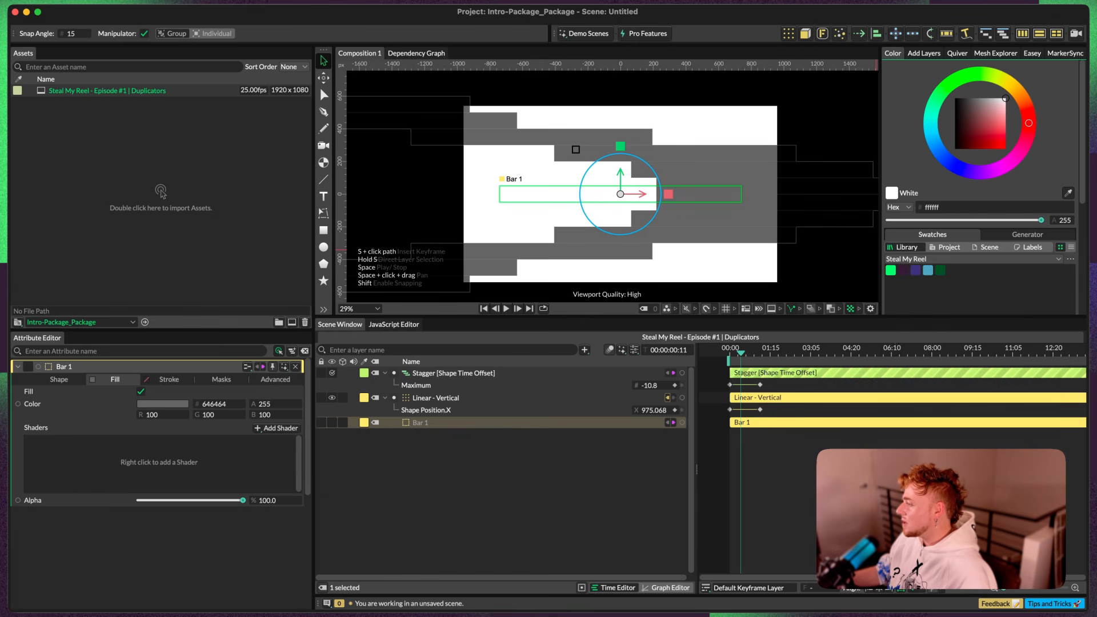
left_click(1070, 258)
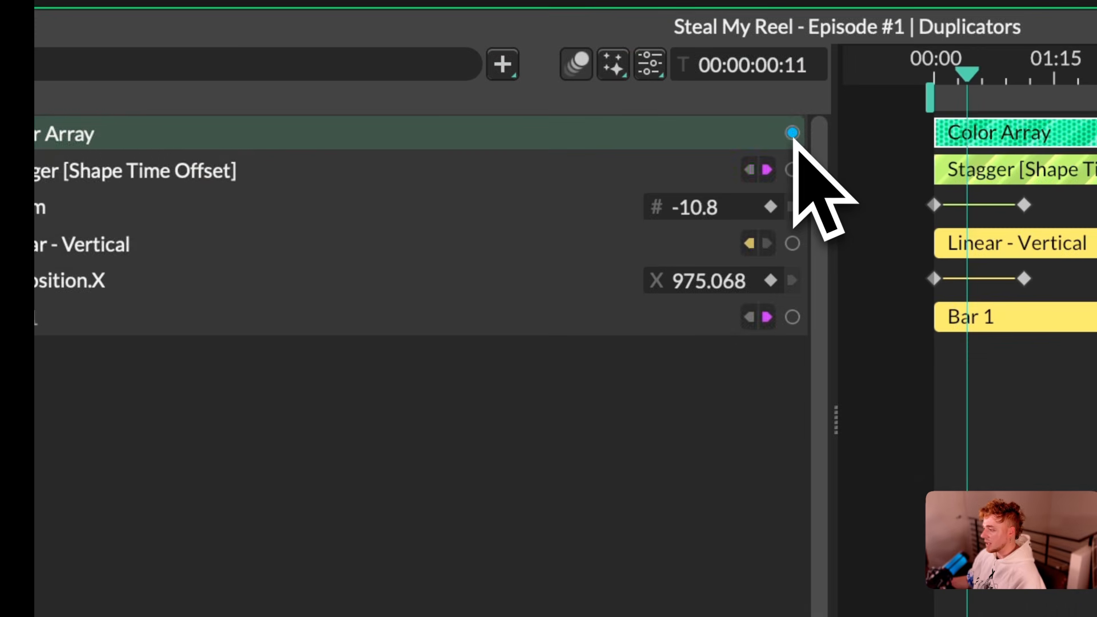
left_click_drag(793, 138, 599, 210)
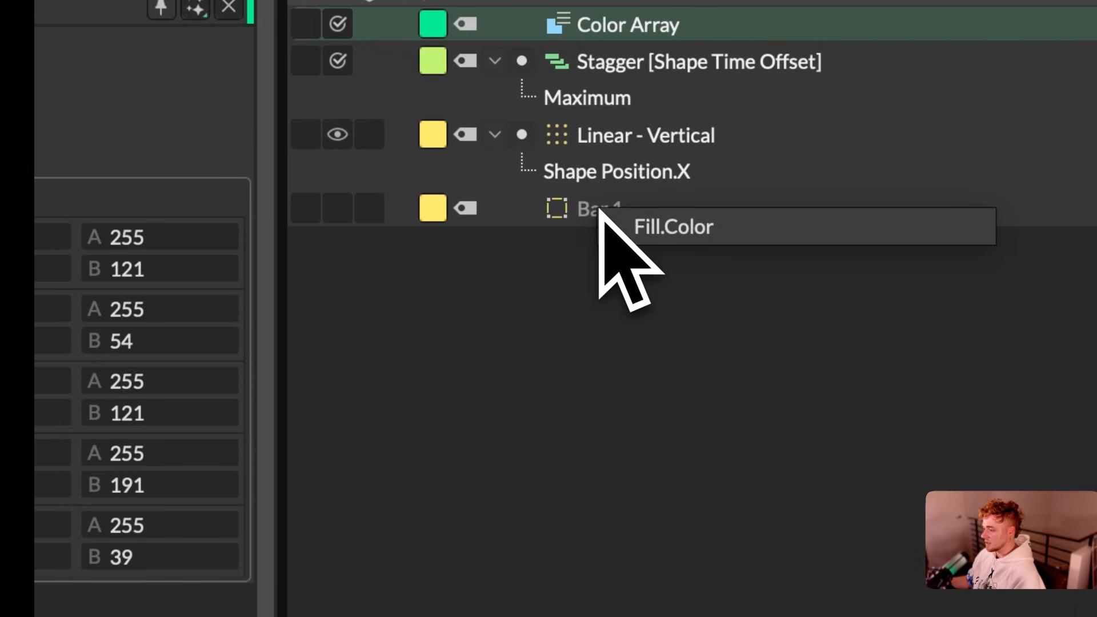
left_click(722, 232)
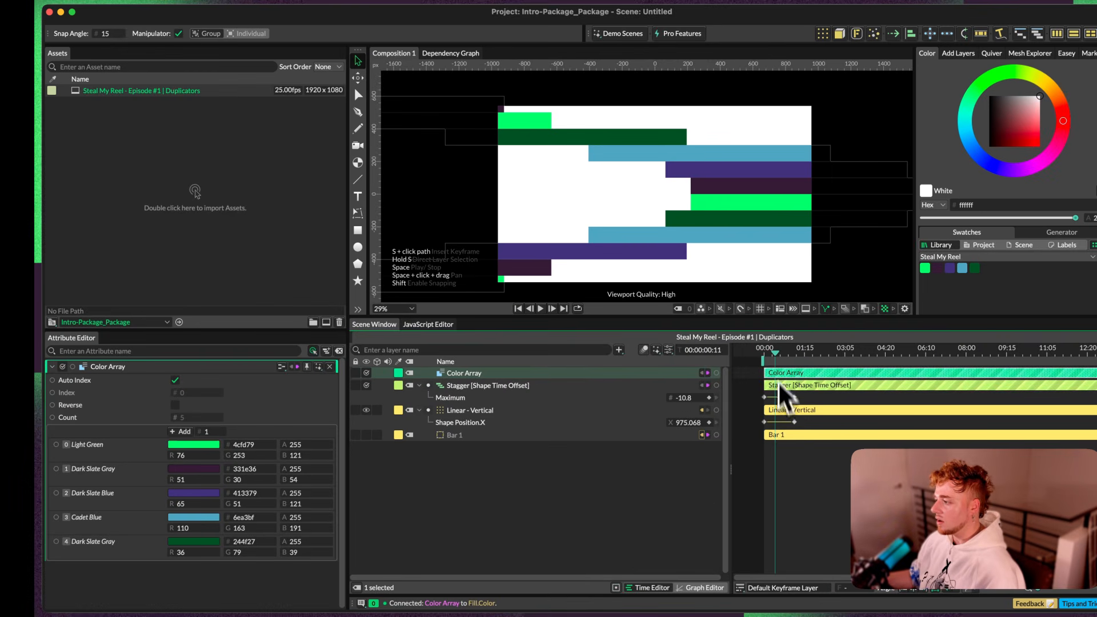
left_click(761, 353)
key("space")
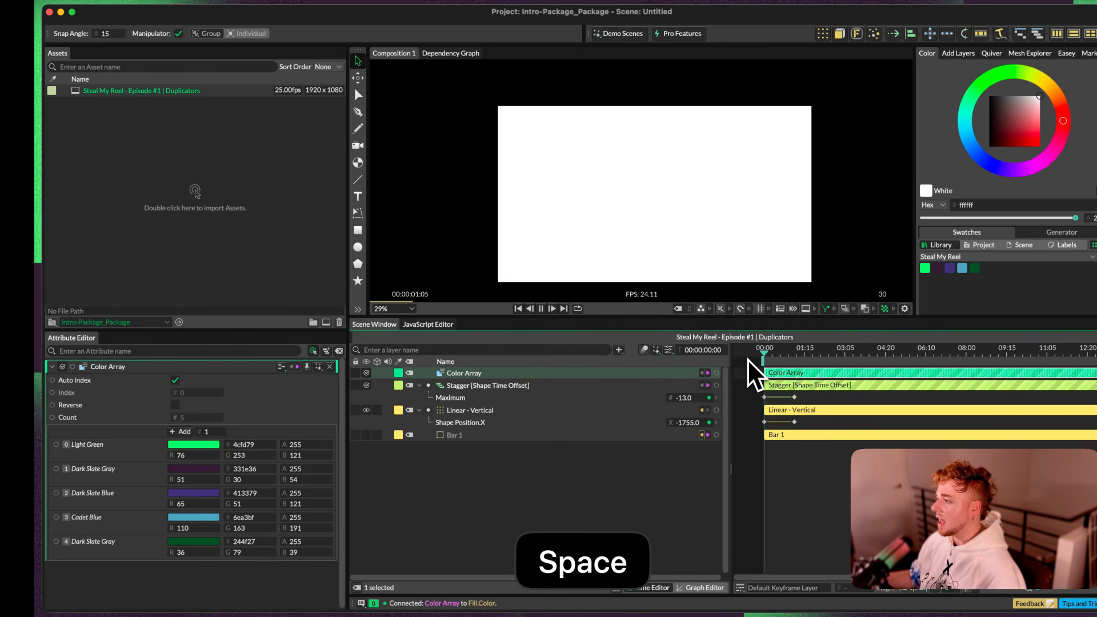
Step: Try the paler tint cfffdb on the Color Array's Light Green entry, undo it, and deselect the layer
left_click(193, 444)
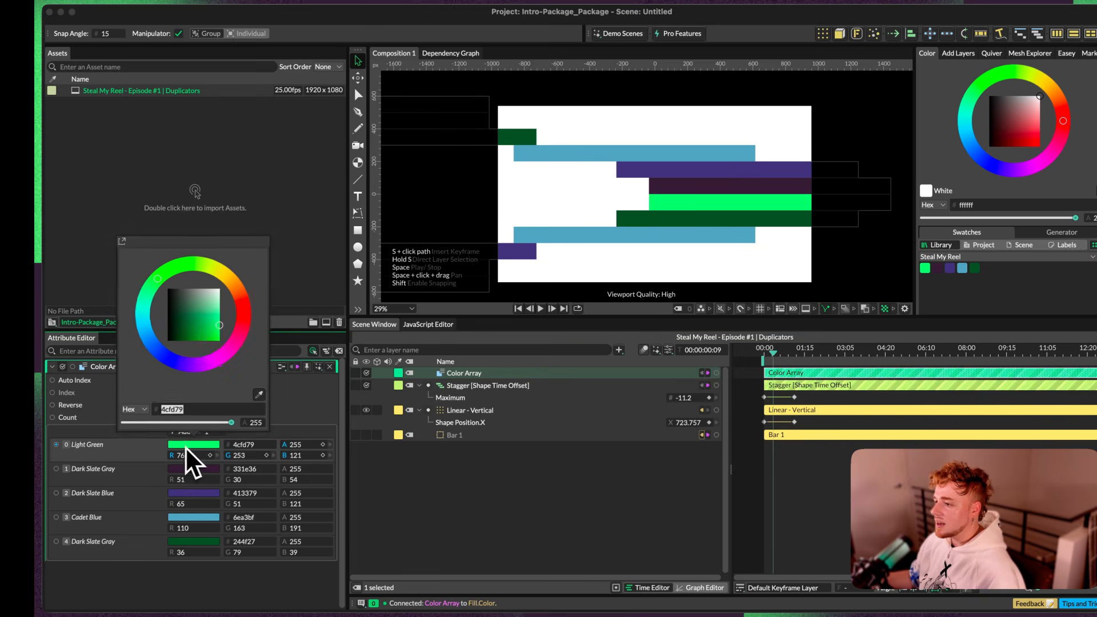
left_click_drag(216, 331, 223, 302)
key("super+z")
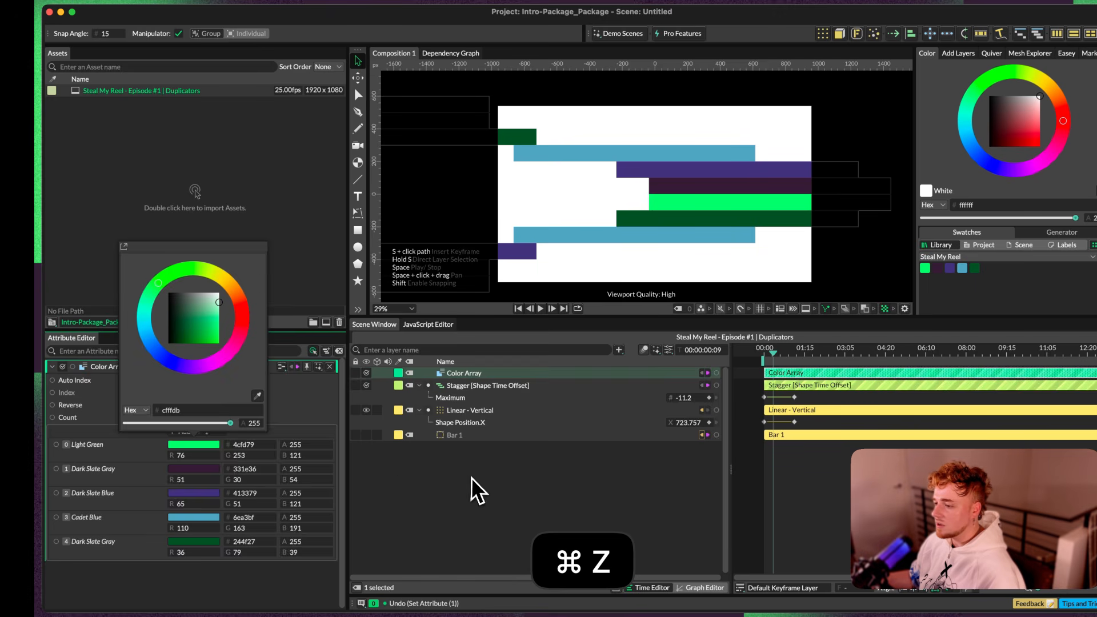
left_click(480, 487)
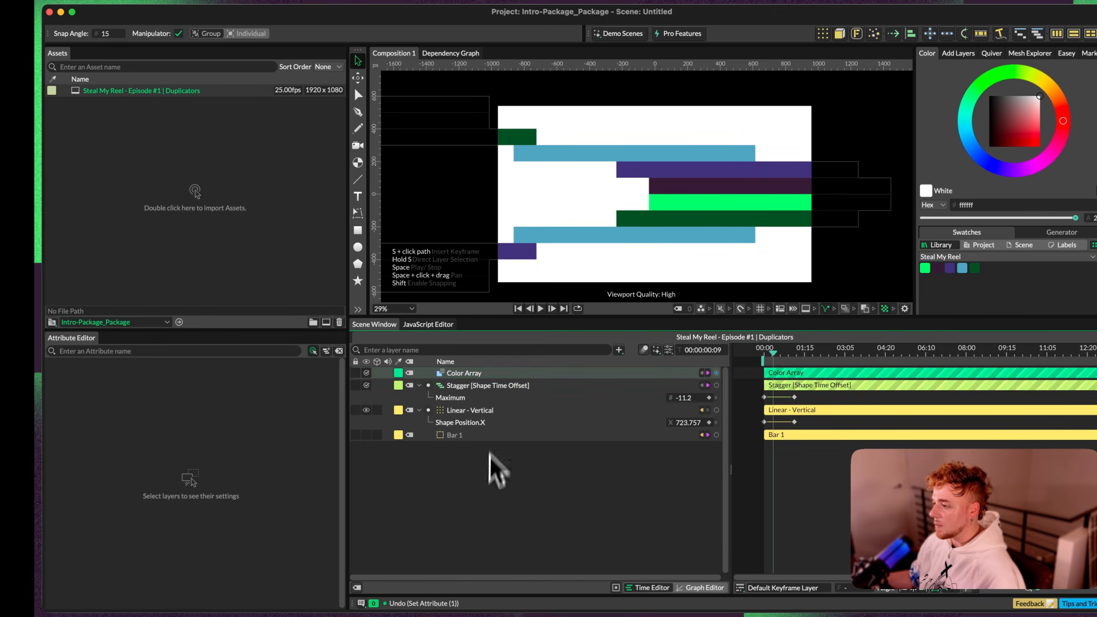
Step: Nest the Color Array under Bar 1, turn off its Auto Index, and step the Index through the palette colours
left_click(488, 375)
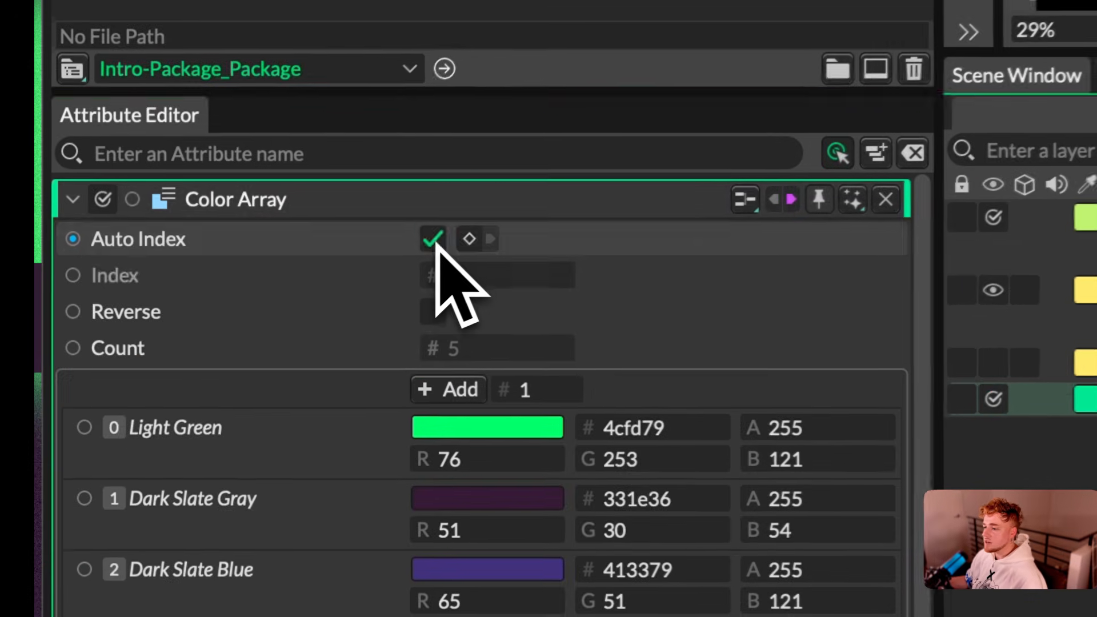
left_click(434, 240)
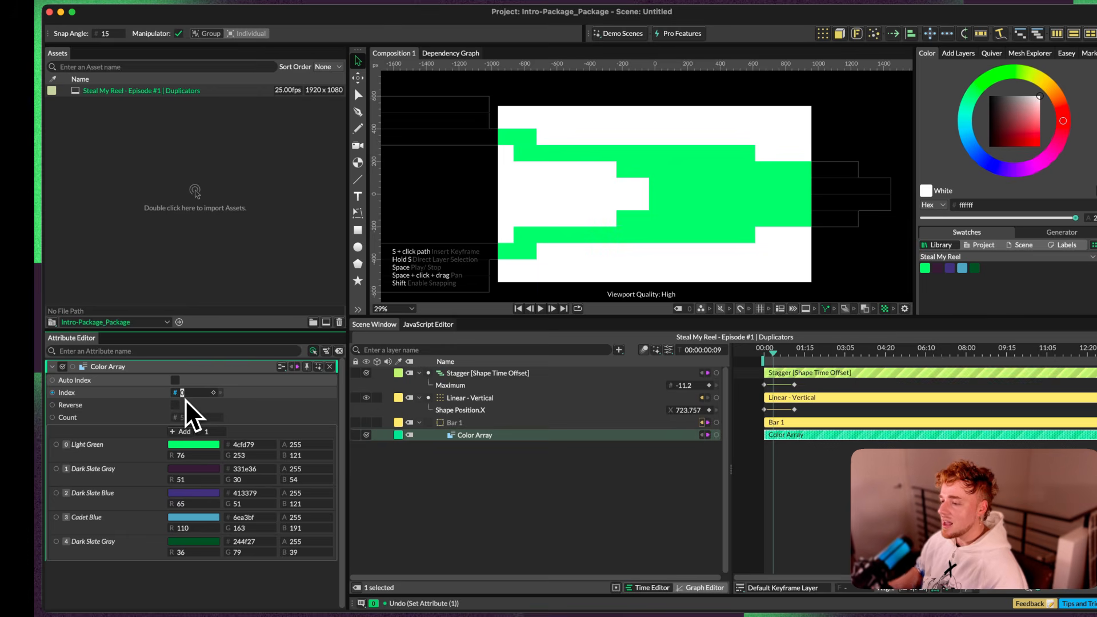
key("Up")
key("Up")
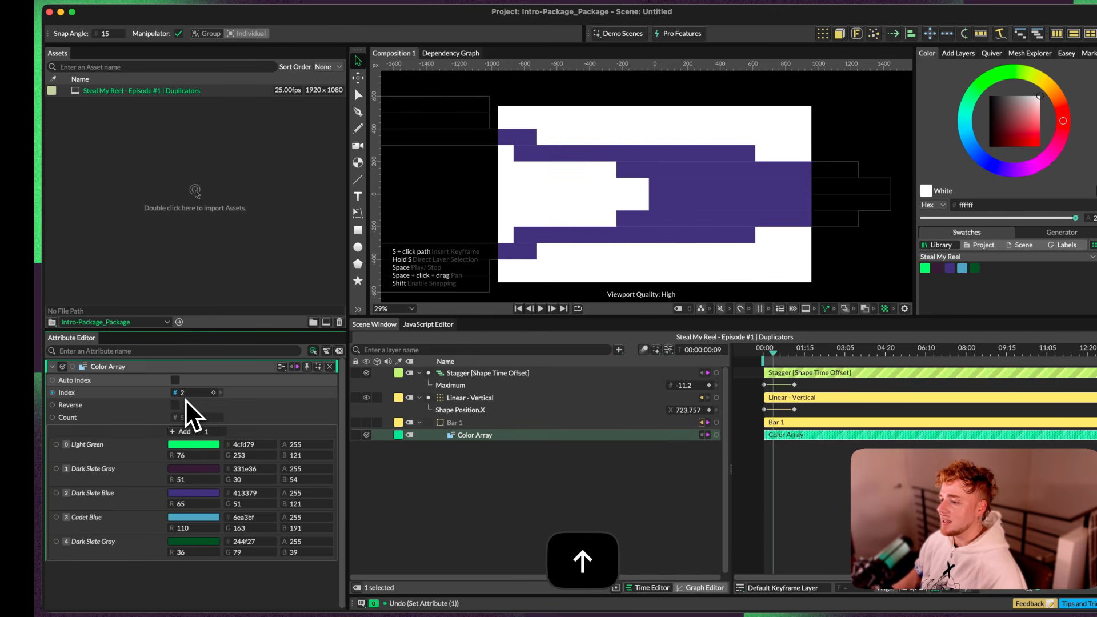
key("Up")
Step: Add a Random behaviour to the Color Array's Index and review its Minimum and Maximum
right_click(89, 394)
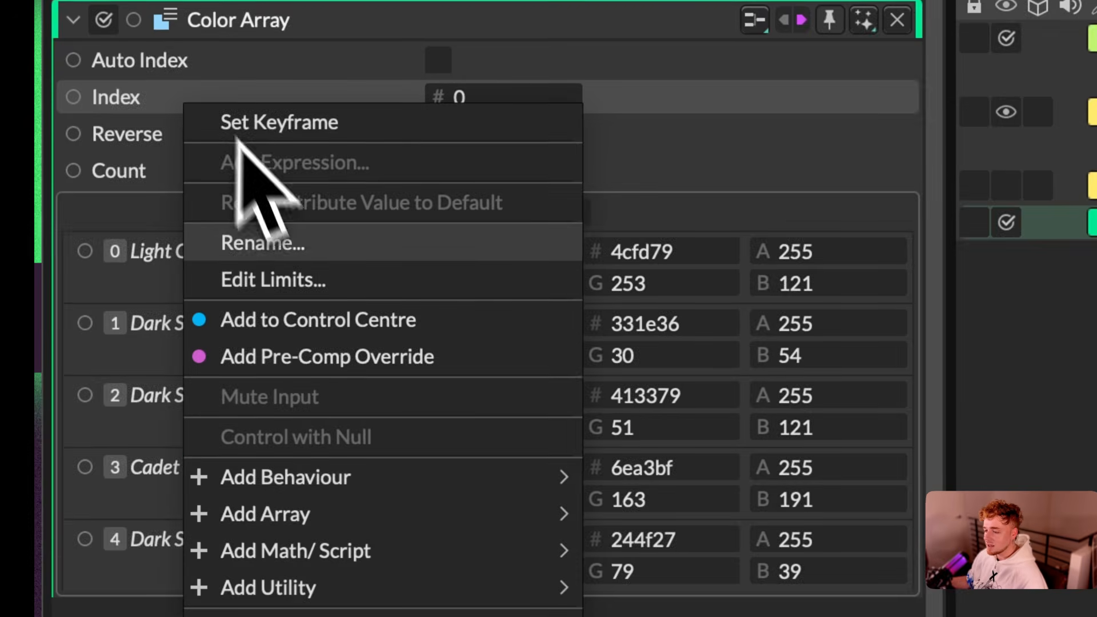
mouse_move(359, 473)
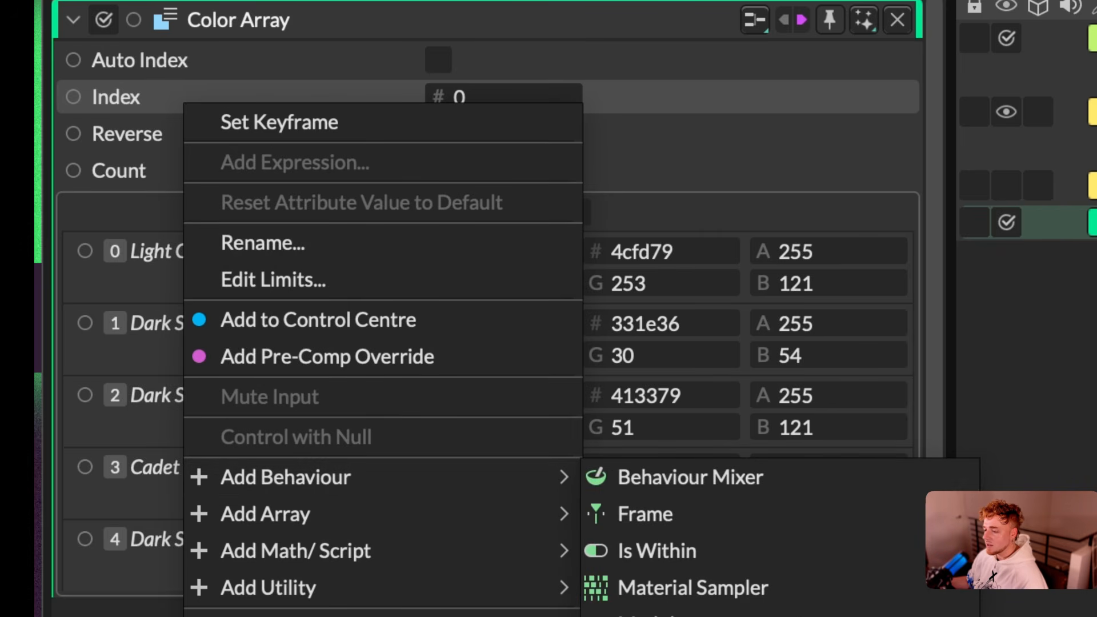
left_click(646, 616)
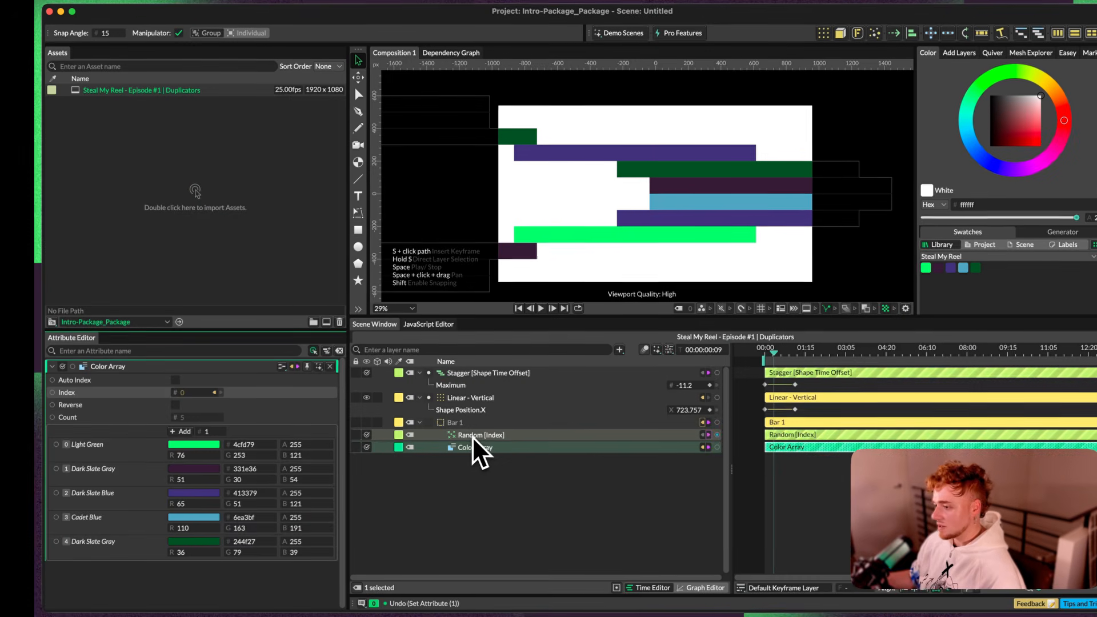
left_click(471, 437)
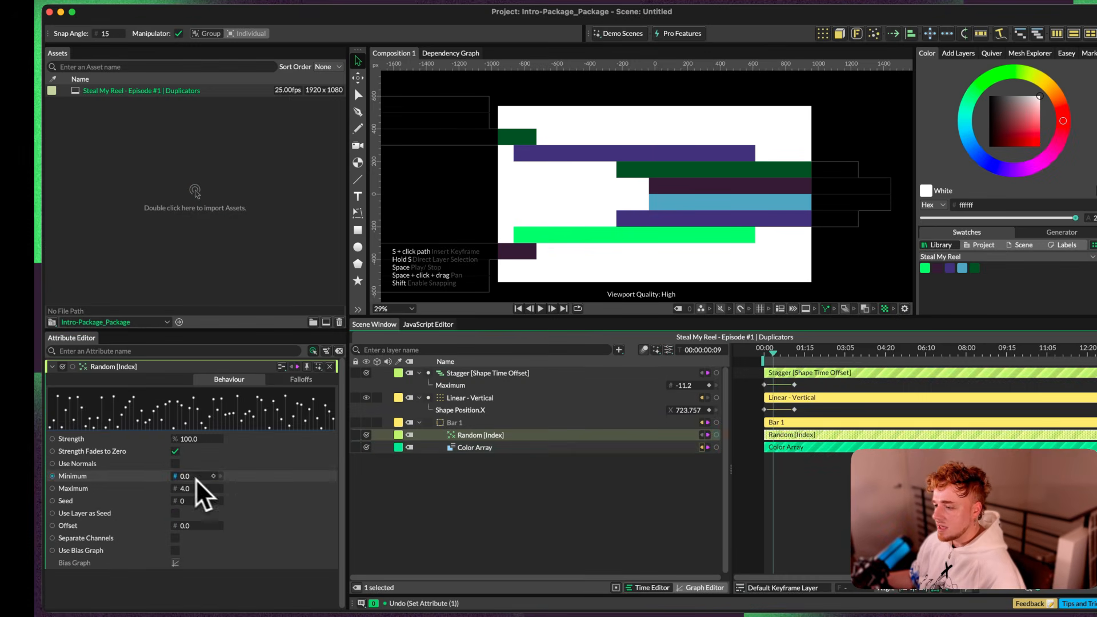
left_click(437, 424)
left_click(480, 448)
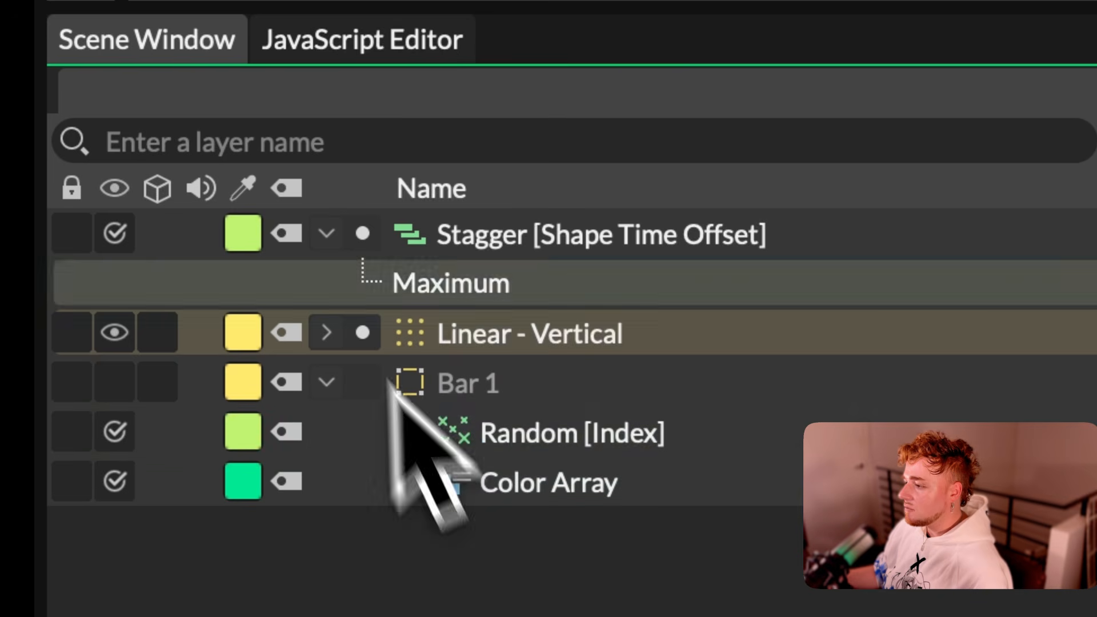
Step: Collapse the Stagger's attributes, parent Bar 1 under Linear - Vertical, and expand that duplicator's hierarchy
left_click(324, 235)
left_click(434, 349)
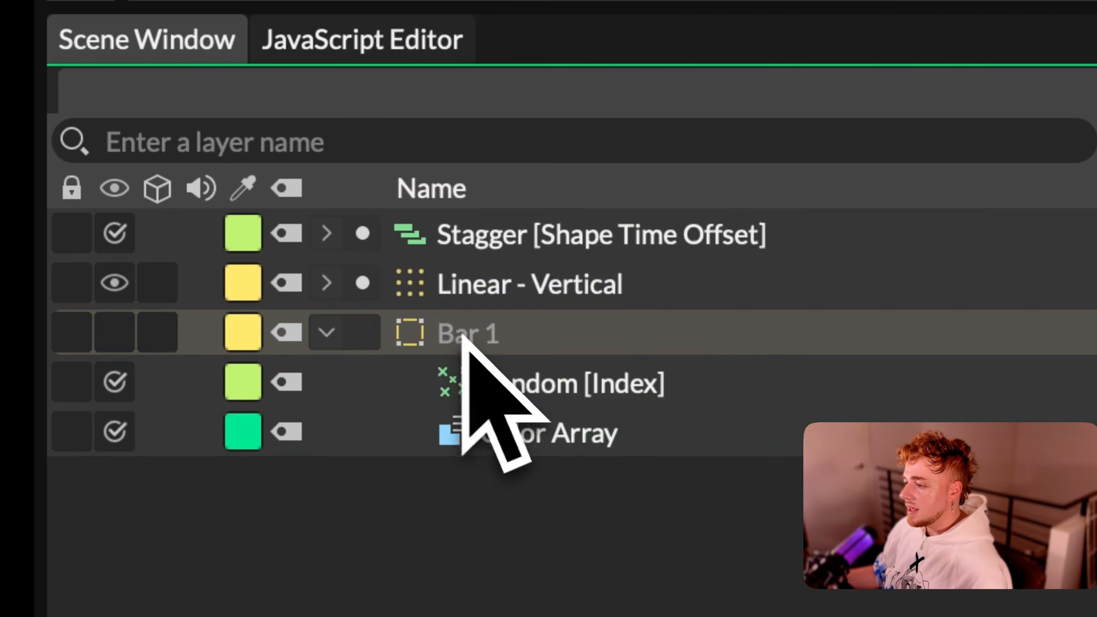
left_click_drag(464, 342, 497, 292)
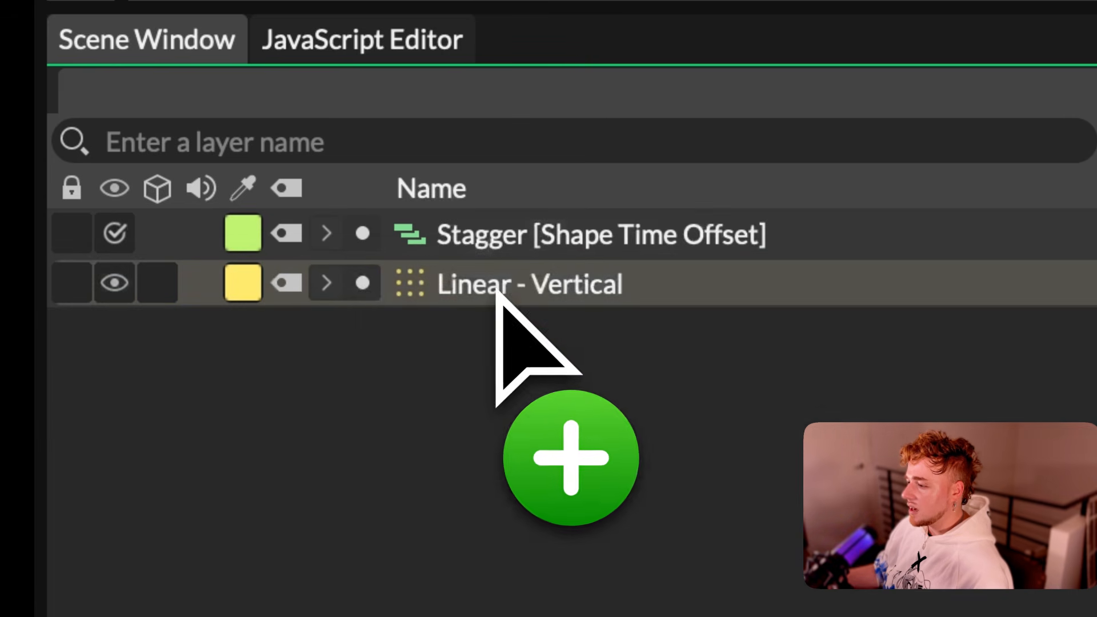
left_click(328, 284)
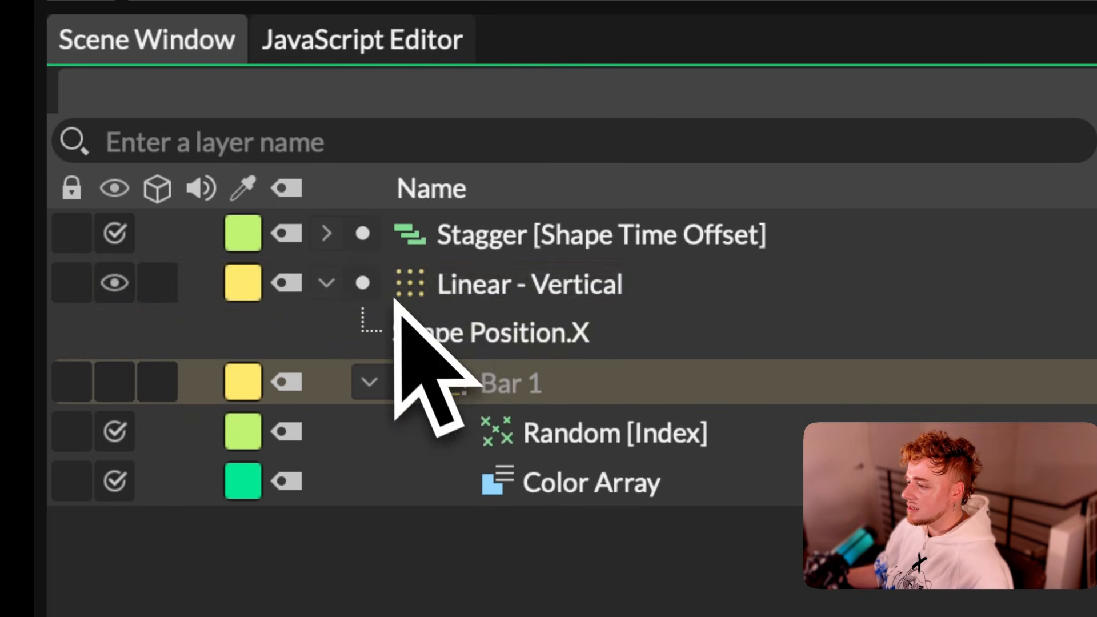
Step: Collapse Bar 1's children and parent the Shape Time Offset Stagger under Linear - Vertical
left_click(369, 381)
left_click(325, 289)
left_click(325, 286)
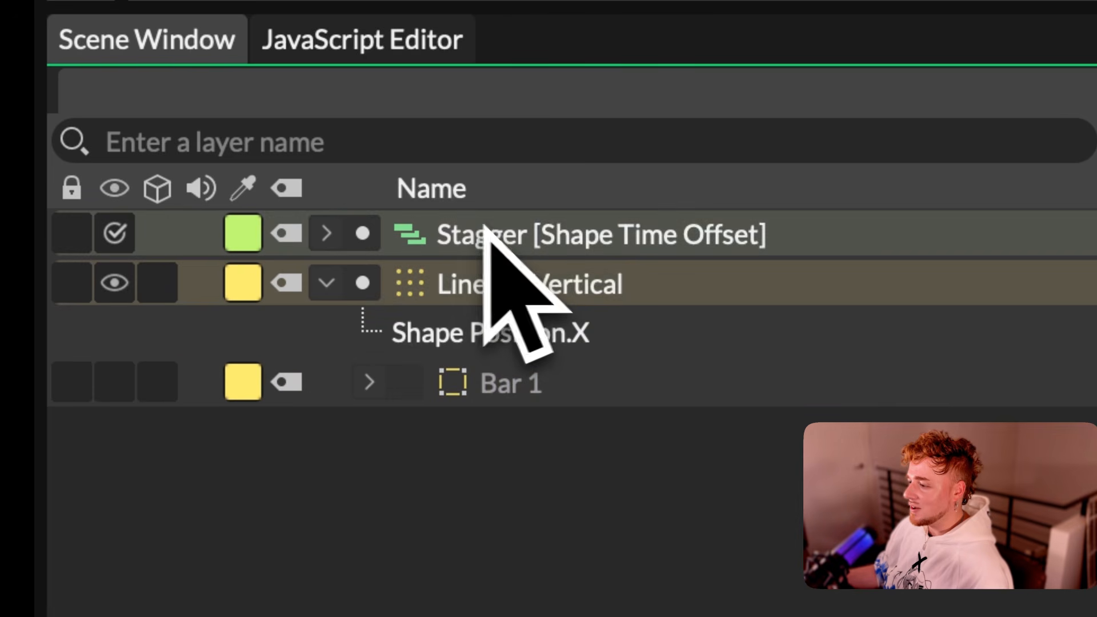
left_click_drag(464, 243, 517, 308)
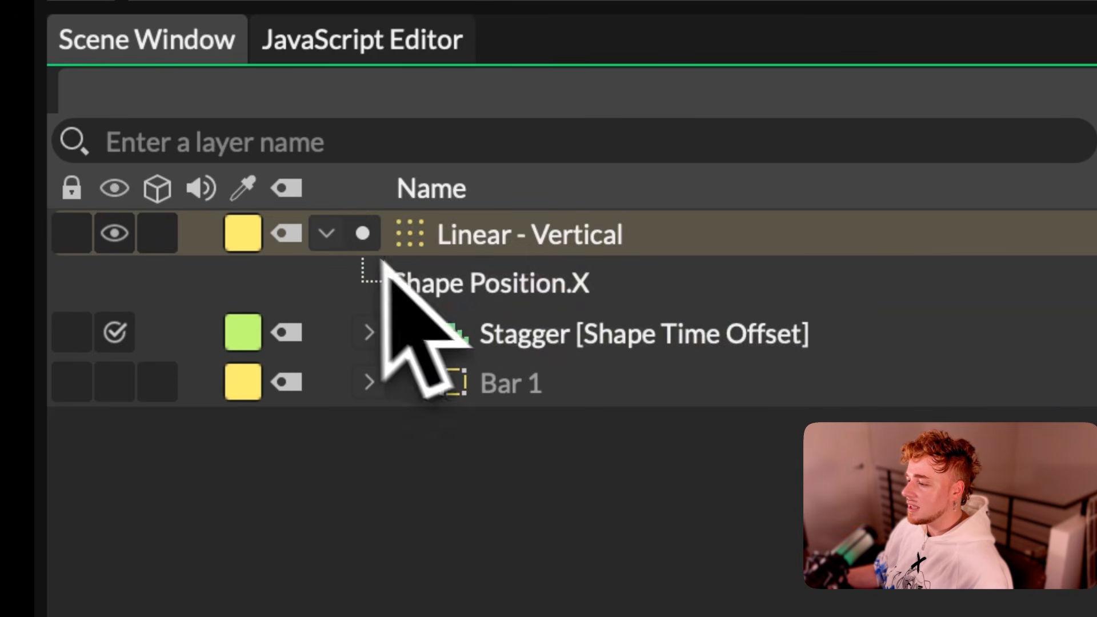
left_click(327, 235)
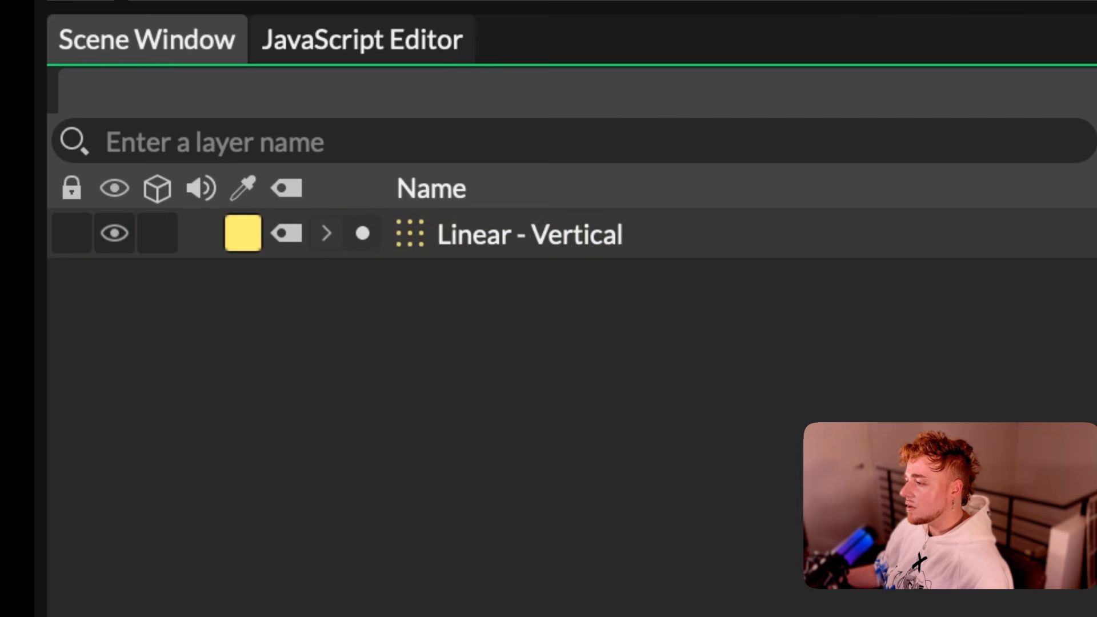
left_click(327, 235)
left_click(369, 332)
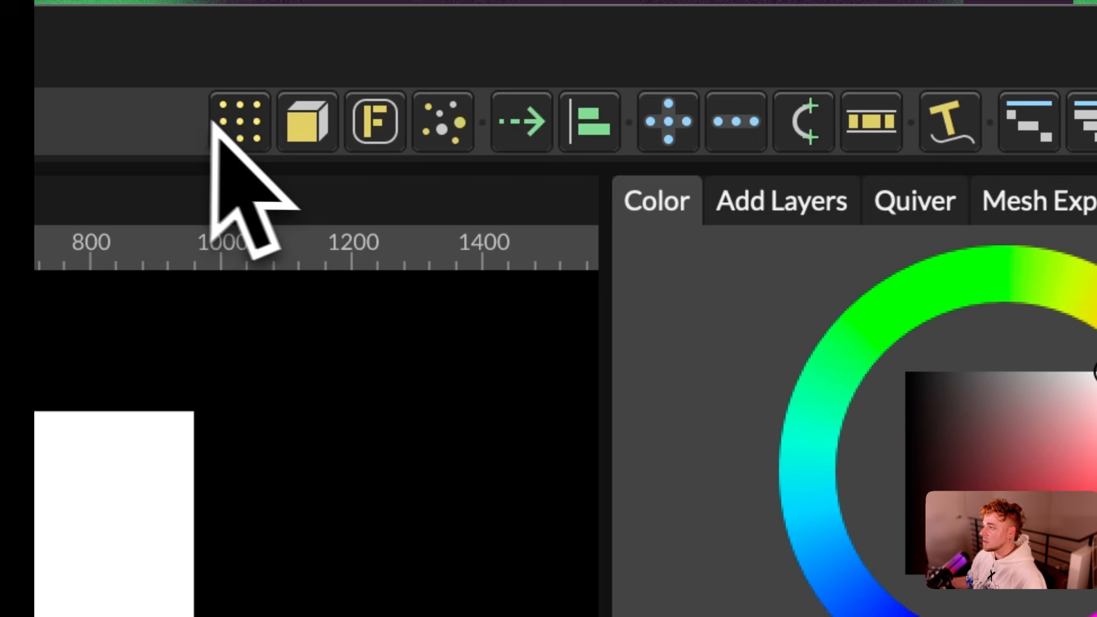
Step: Add a new Duplicator that takes Linear - Vertical as its input shape, and rename it More Linear
left_click(249, 123)
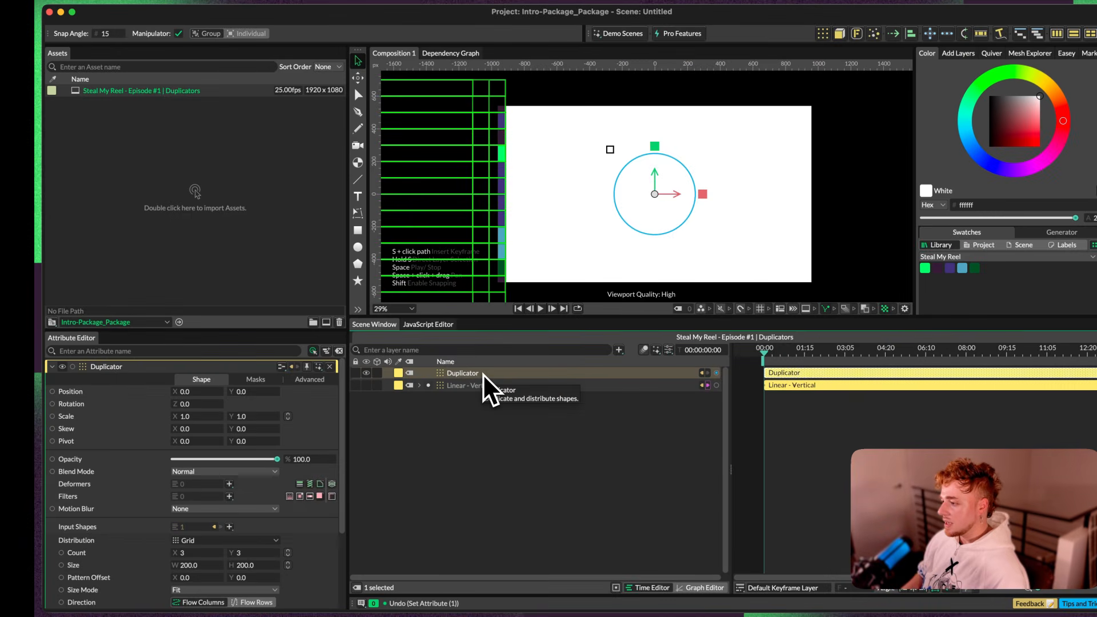
double_click(482, 374)
type("More")
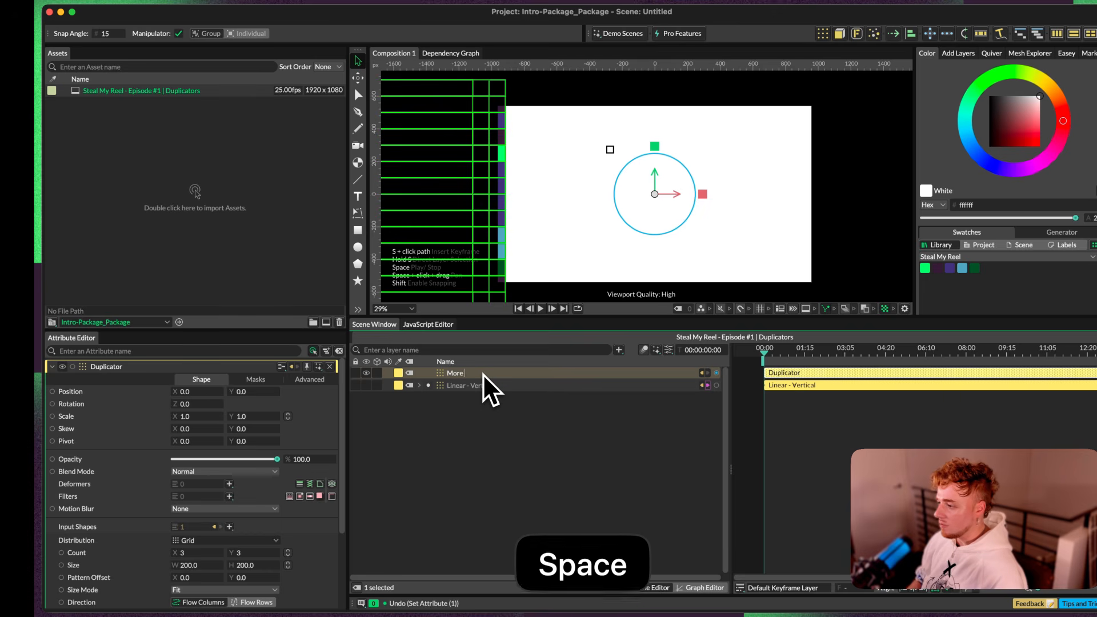
type(" Linear")
key("Return")
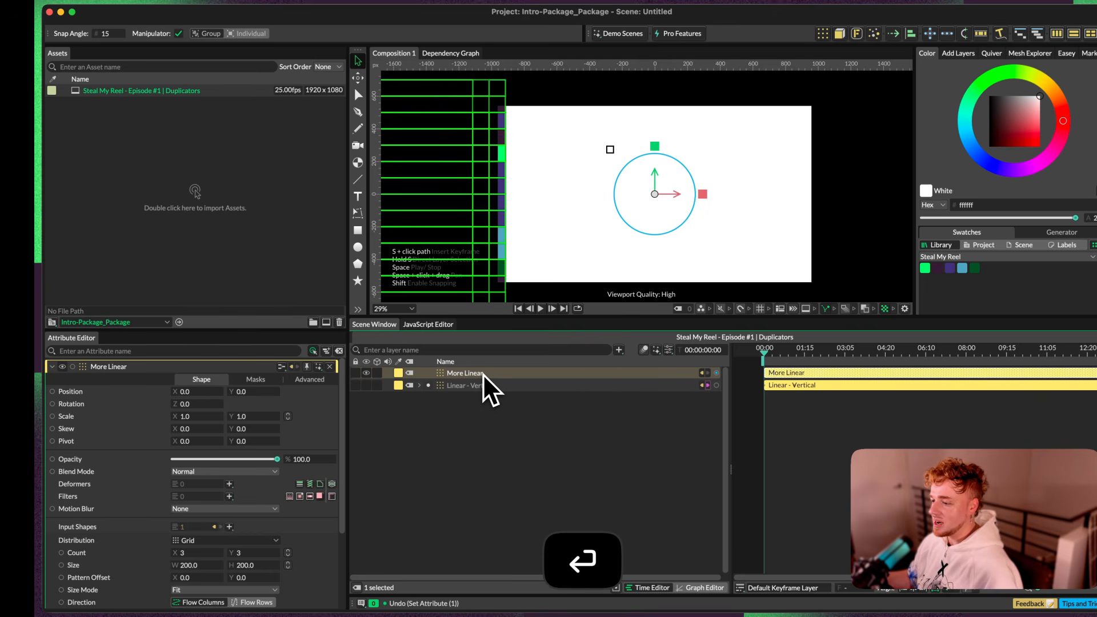
Step: Change More Linear's distribution to Point
key("space")
left_click(817, 474)
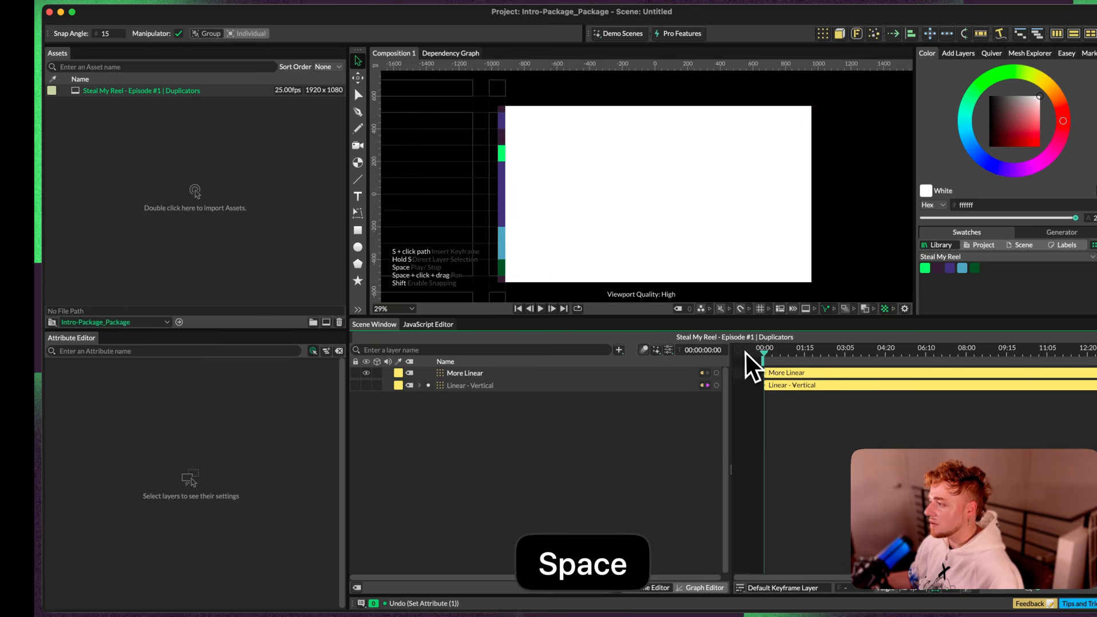
left_click(471, 378)
scroll(343, 407, "down", 2)
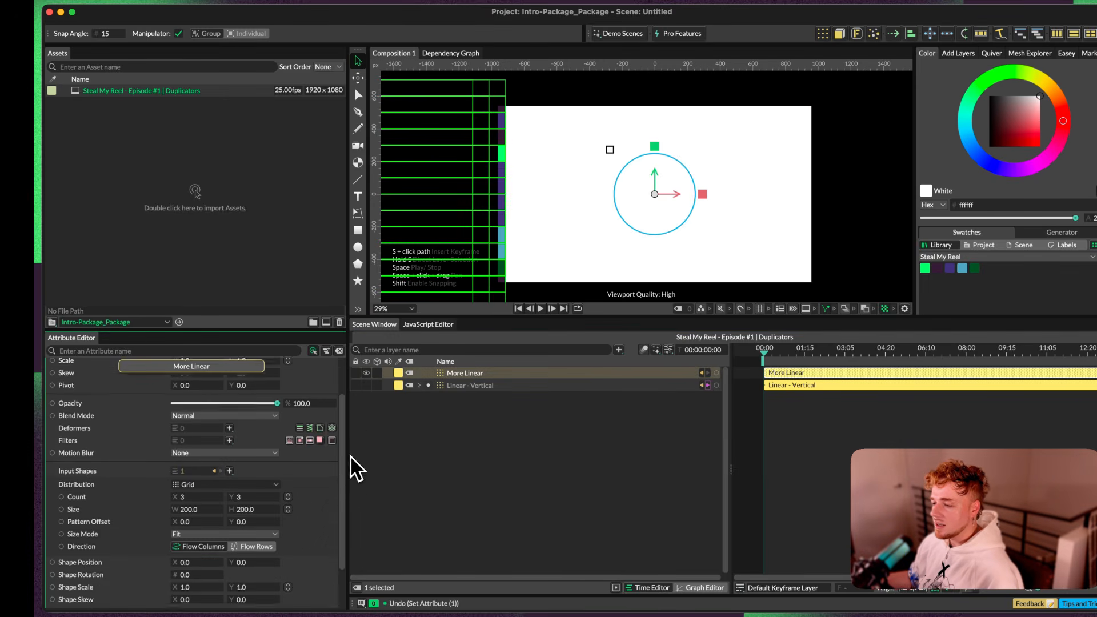
scroll(348, 464, "down", 1)
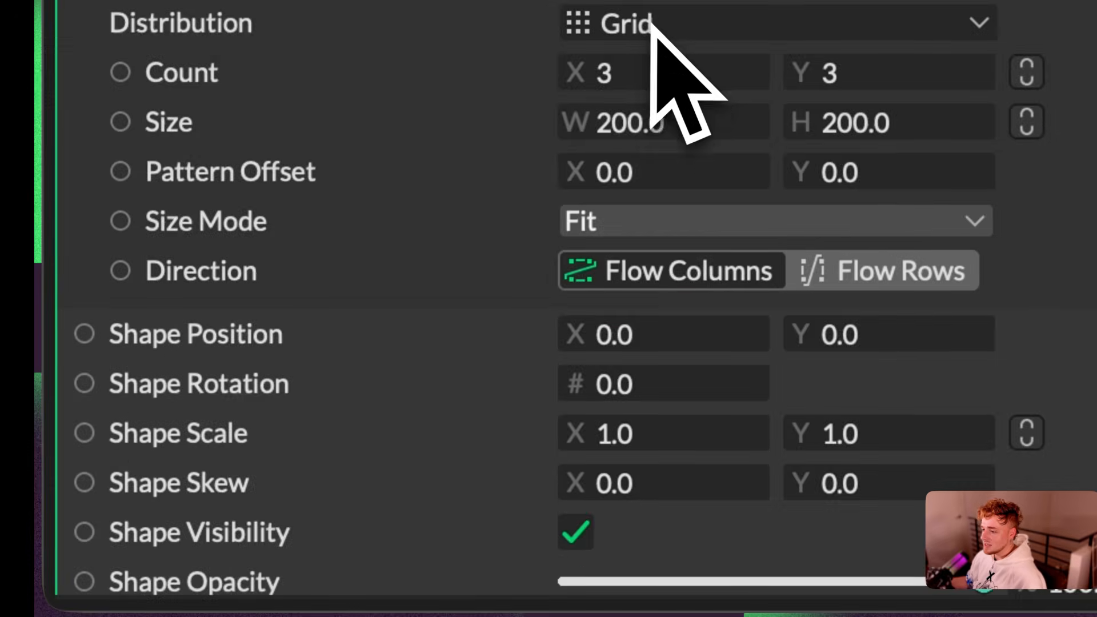
left_click(195, 466)
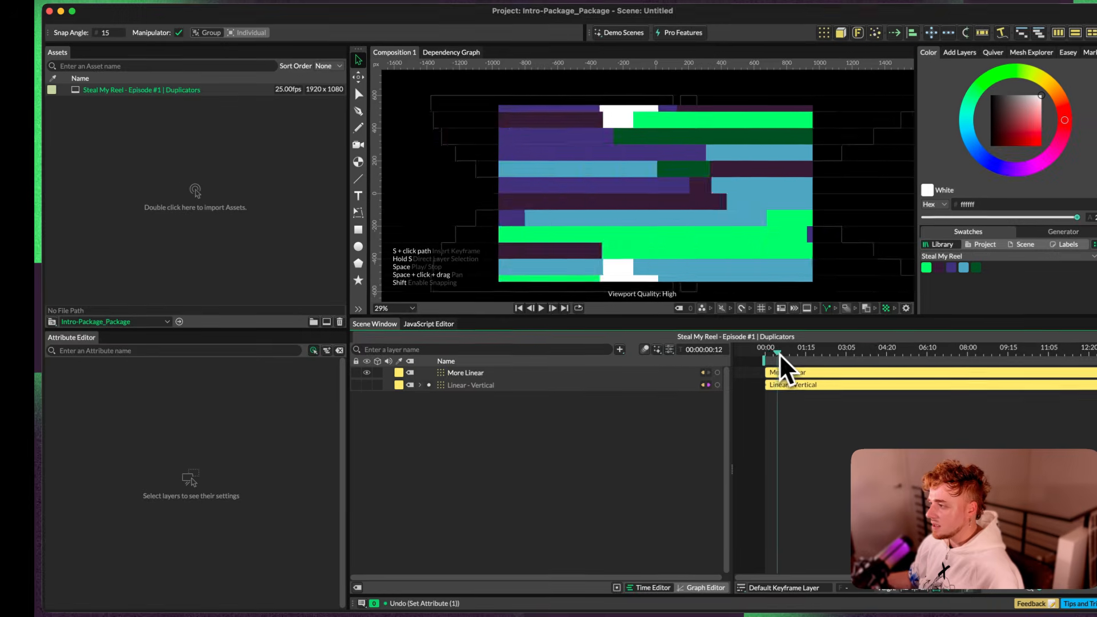
Step: Compare Linear - Vertical with More Linear partway through the animation by showing and hiding each layer
mouse_move(779, 355)
left_mouse_down()
mouse_move(765, 354)
mouse_move(777, 354)
left_mouse_up()
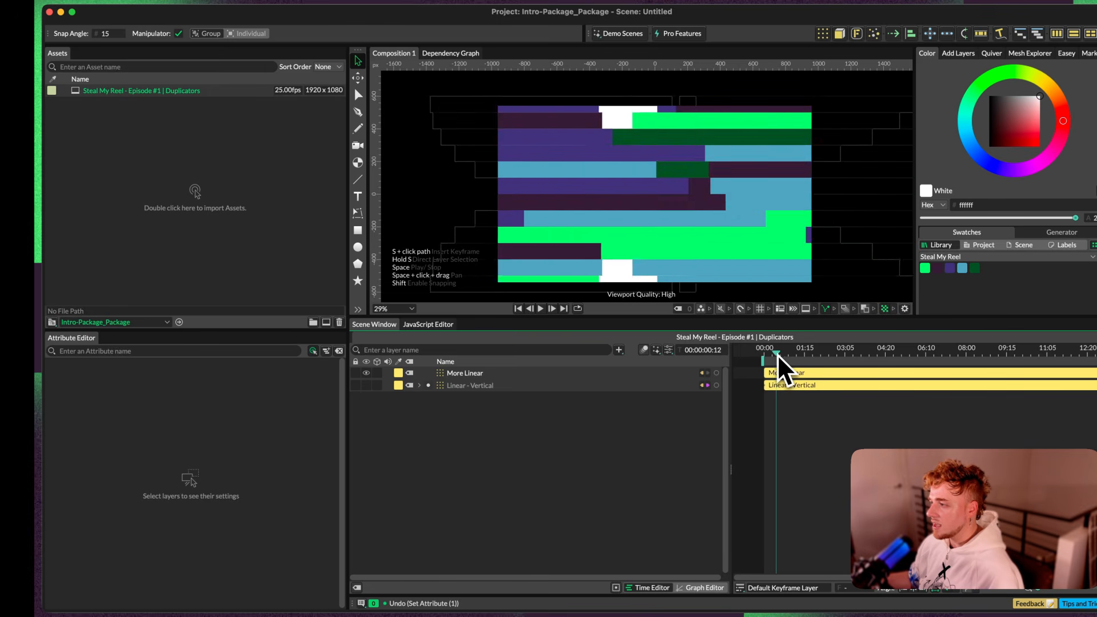
left_click(469, 386)
left_click(366, 385)
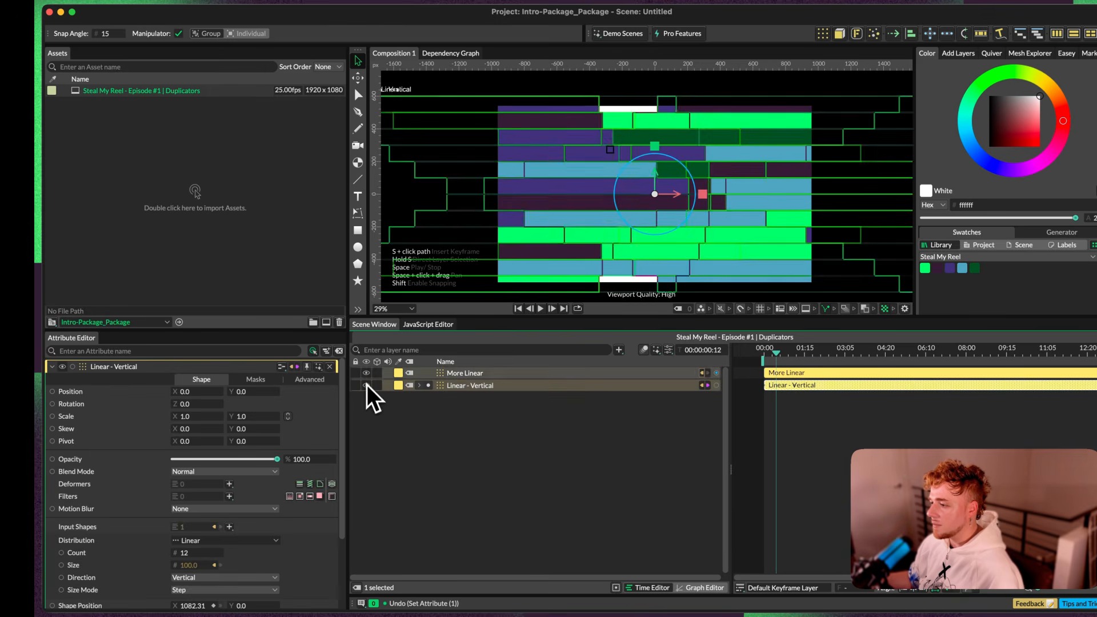
left_click(367, 374)
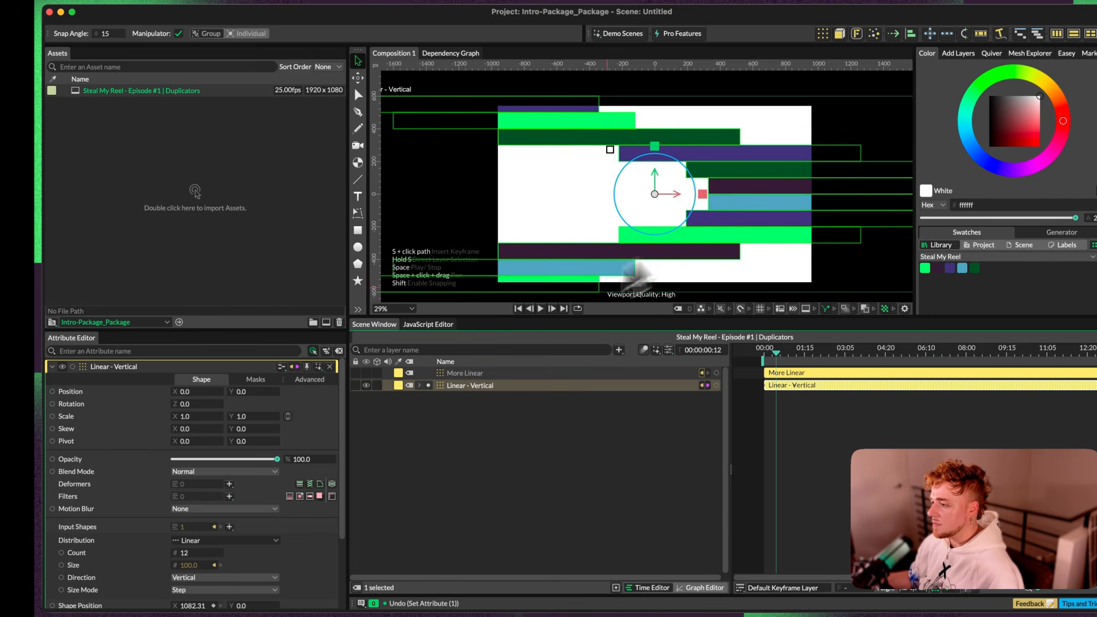
left_click(367, 373)
left_click(367, 386)
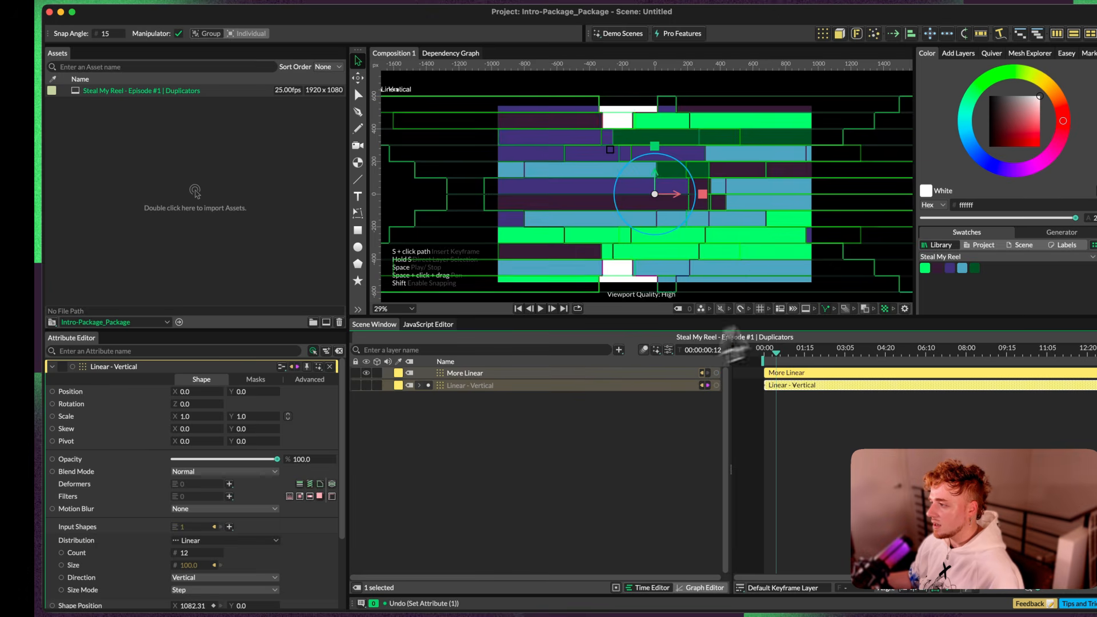
Step: Play back the More Linear animation from the start and scrub through its first frames
left_click(745, 352)
key("space")
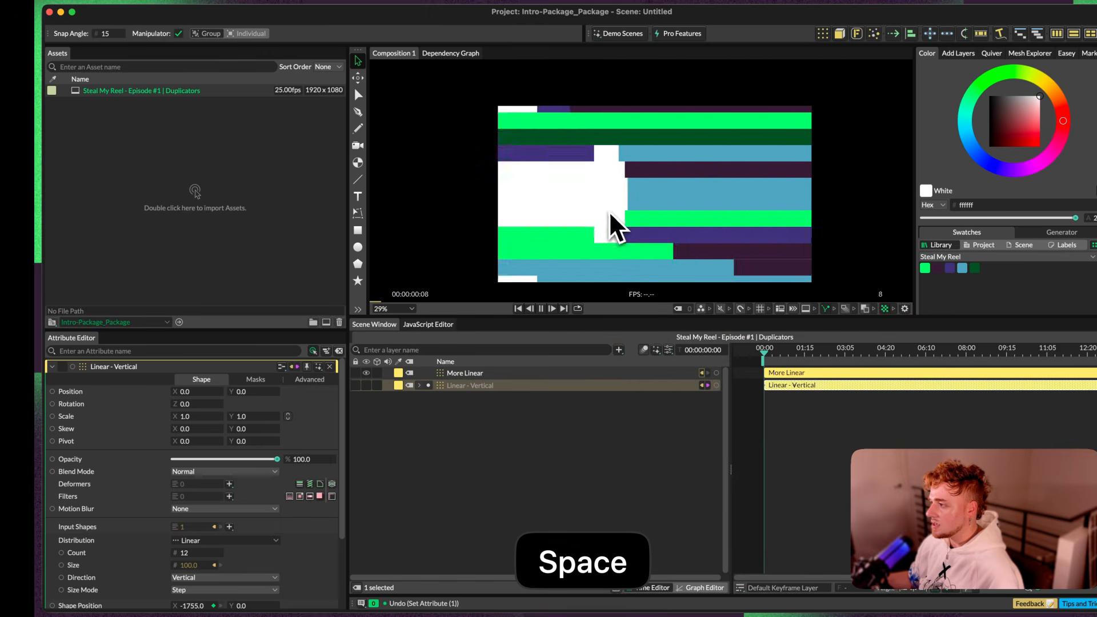
key("space")
key("space")
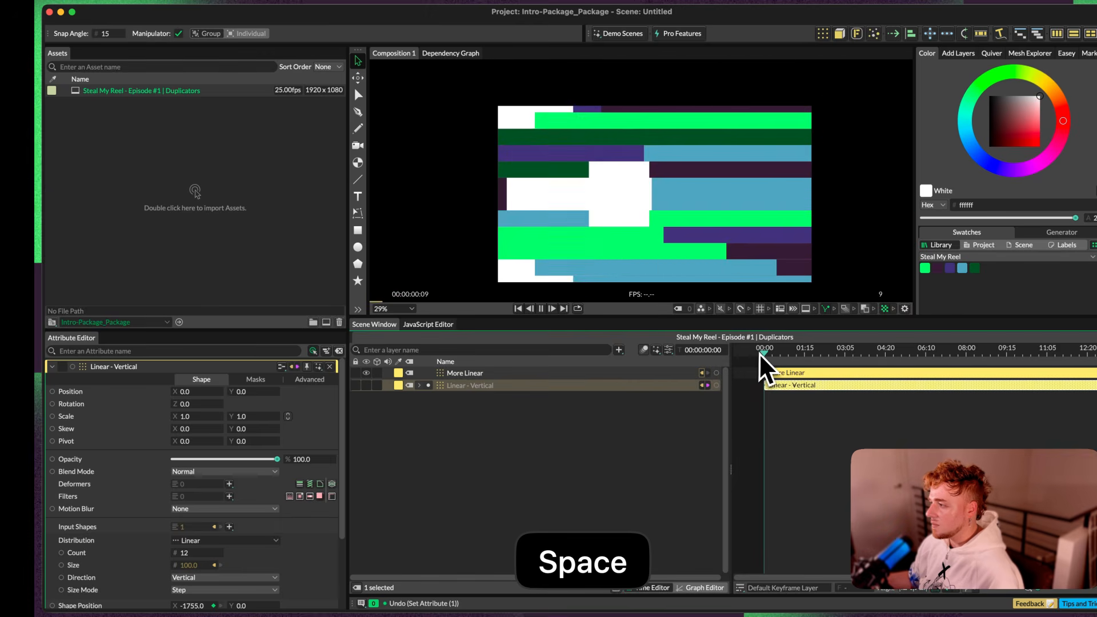
key("space")
left_click_drag(765, 357, 780, 357)
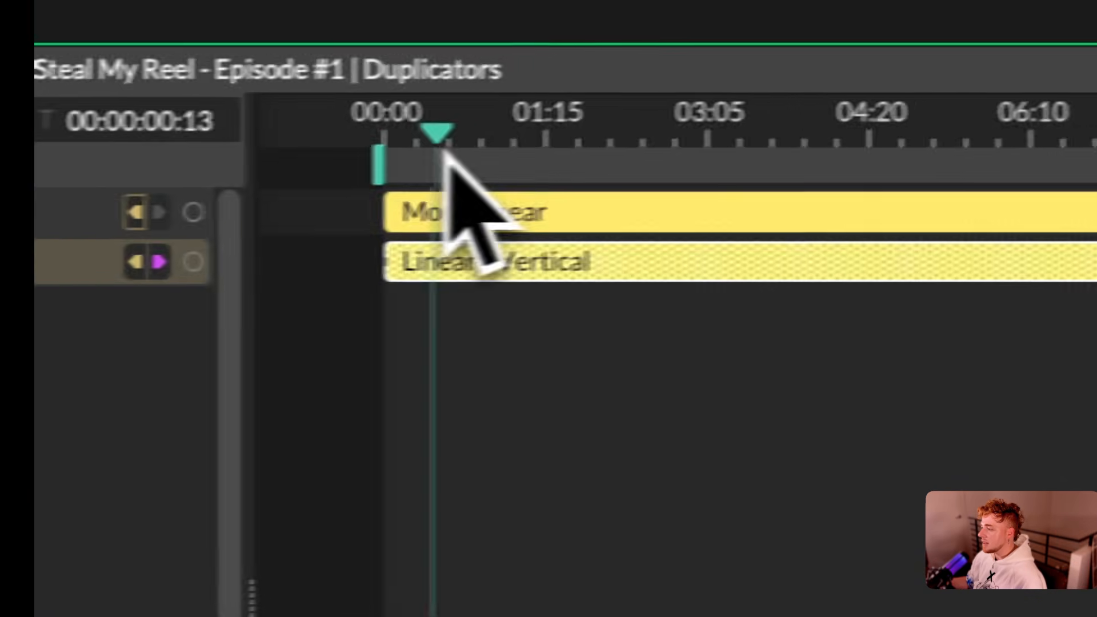
Step: Turn off Use Index Context for Linear - Vertical and check More Linear at about frame 15
left_click_drag(444, 147, 457, 171)
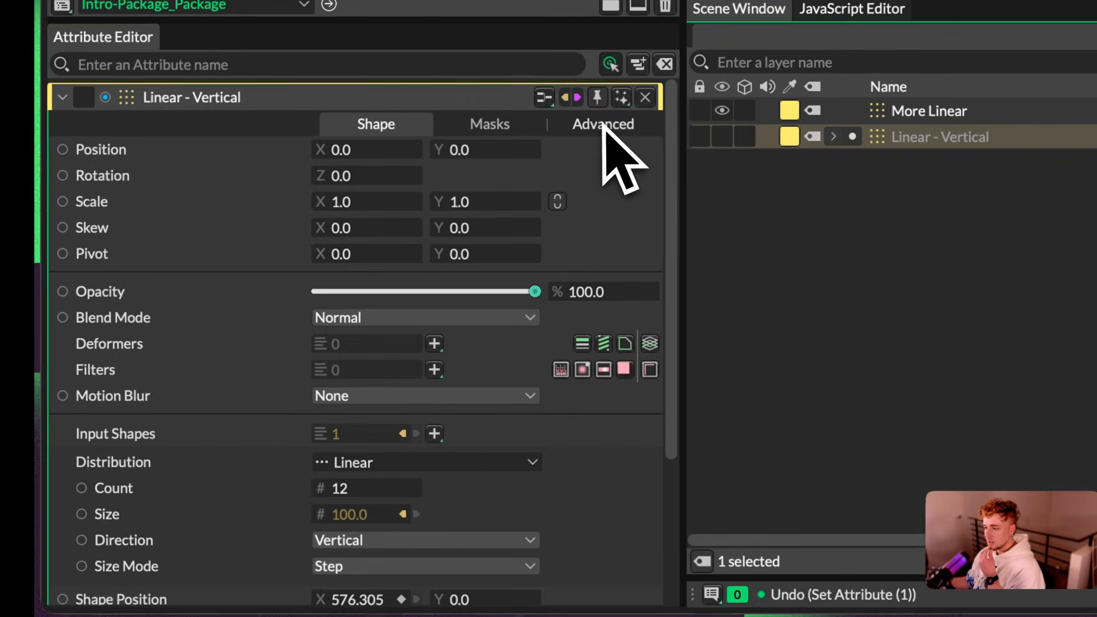
left_click(437, 125)
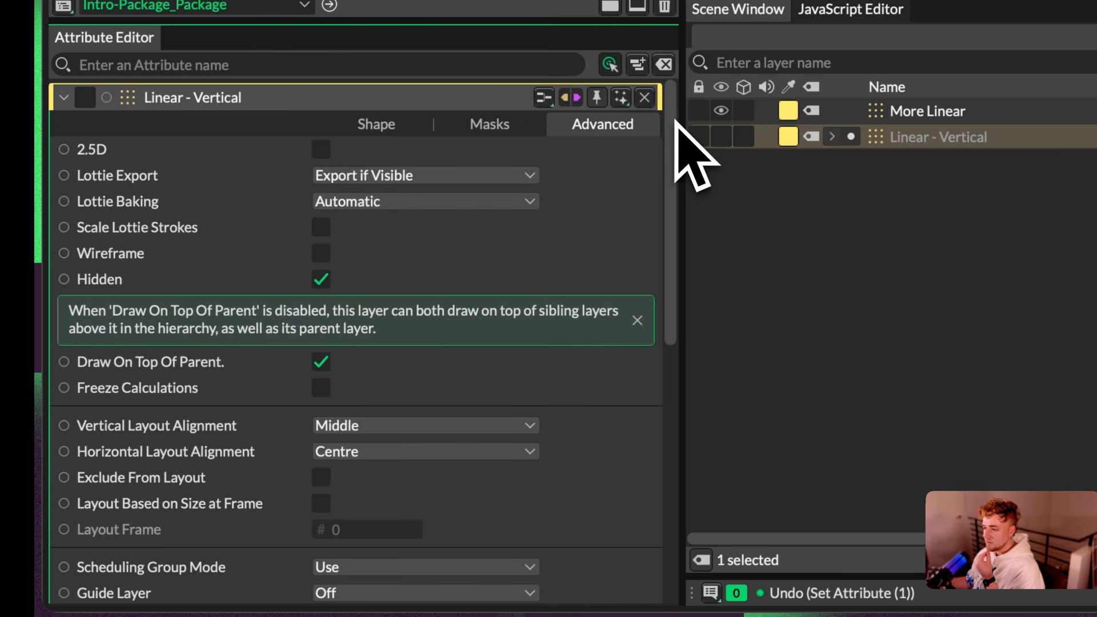
scroll(469, 337, "down", 3)
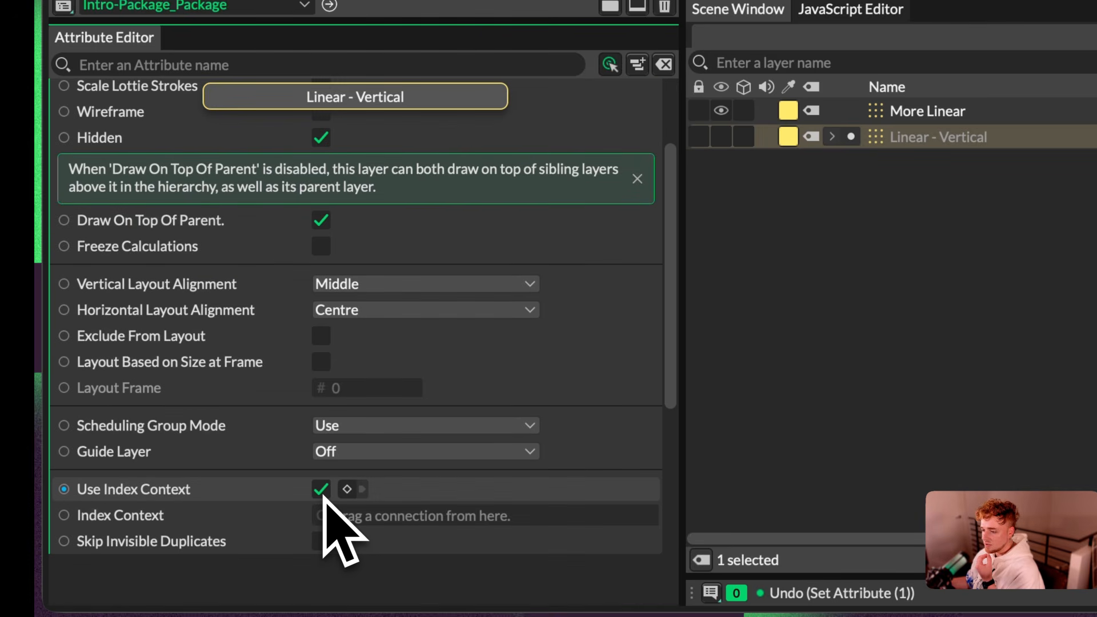
left_click(321, 490)
left_click(929, 111)
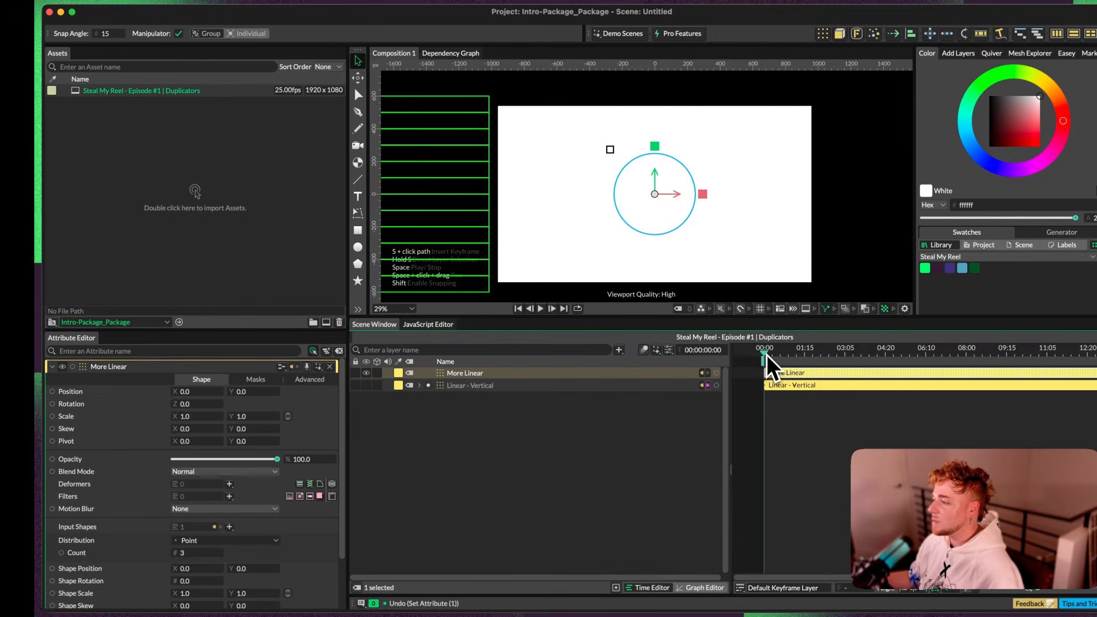
left_click_drag(766, 354, 779, 353)
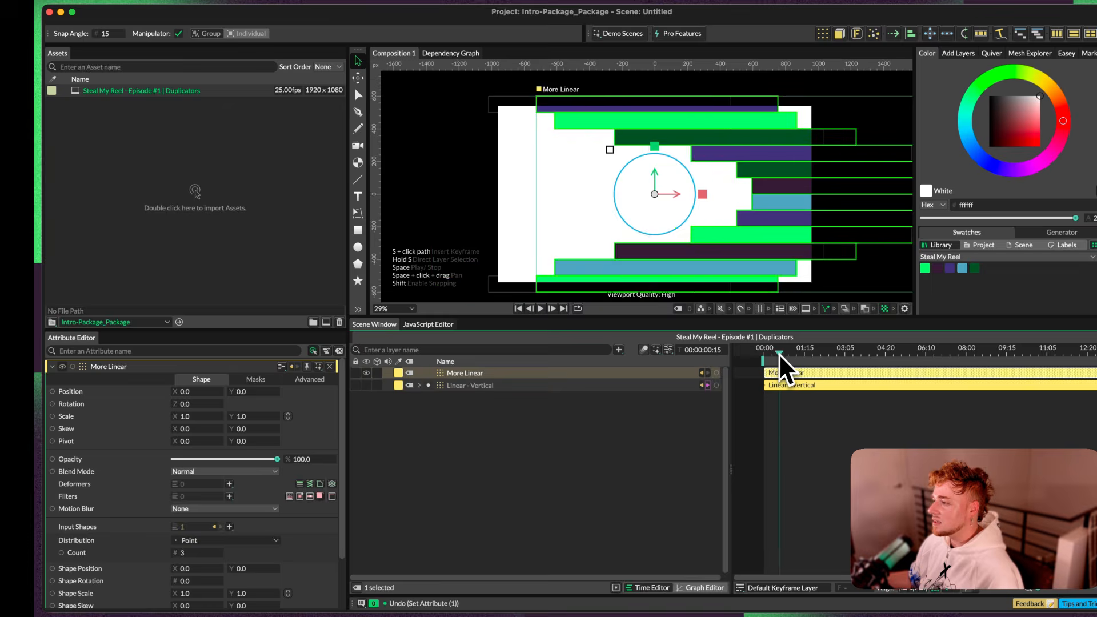
Step: Expand Linear - Vertical's hierarchy and show the settings of its Shape Time Offset Stagger
left_click(470, 386)
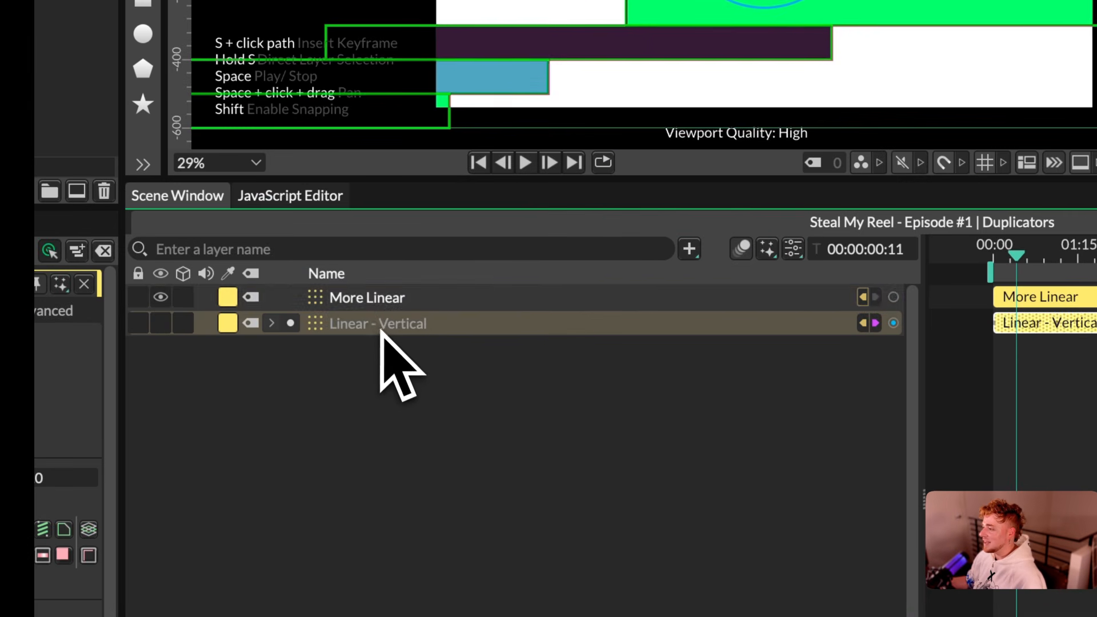
left_click(375, 300, "shift")
left_click(364, 314)
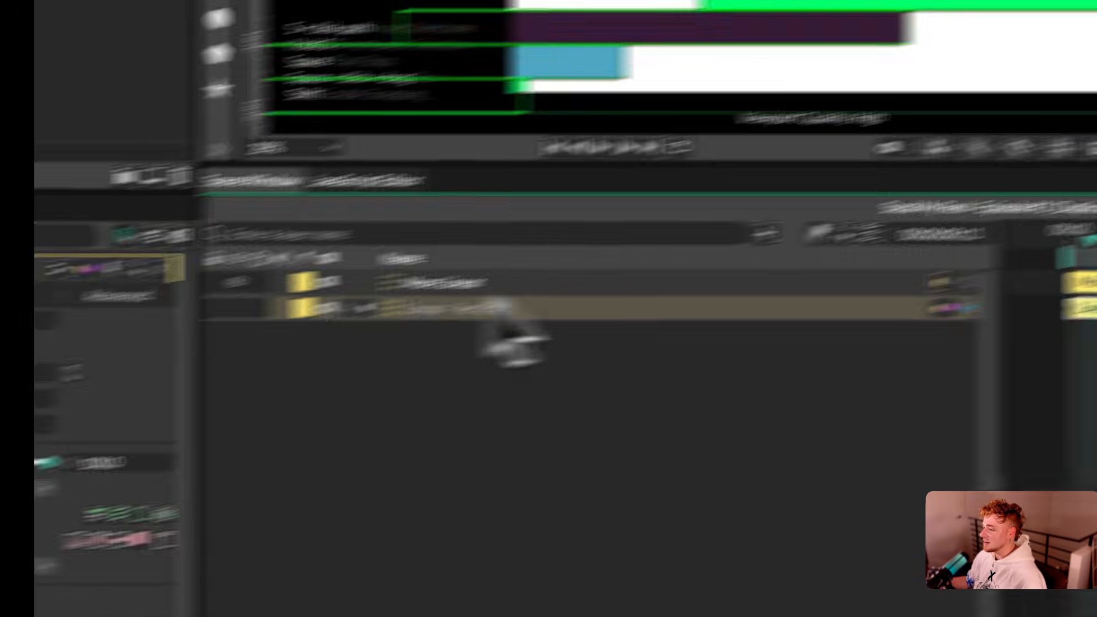
left_click(271, 323)
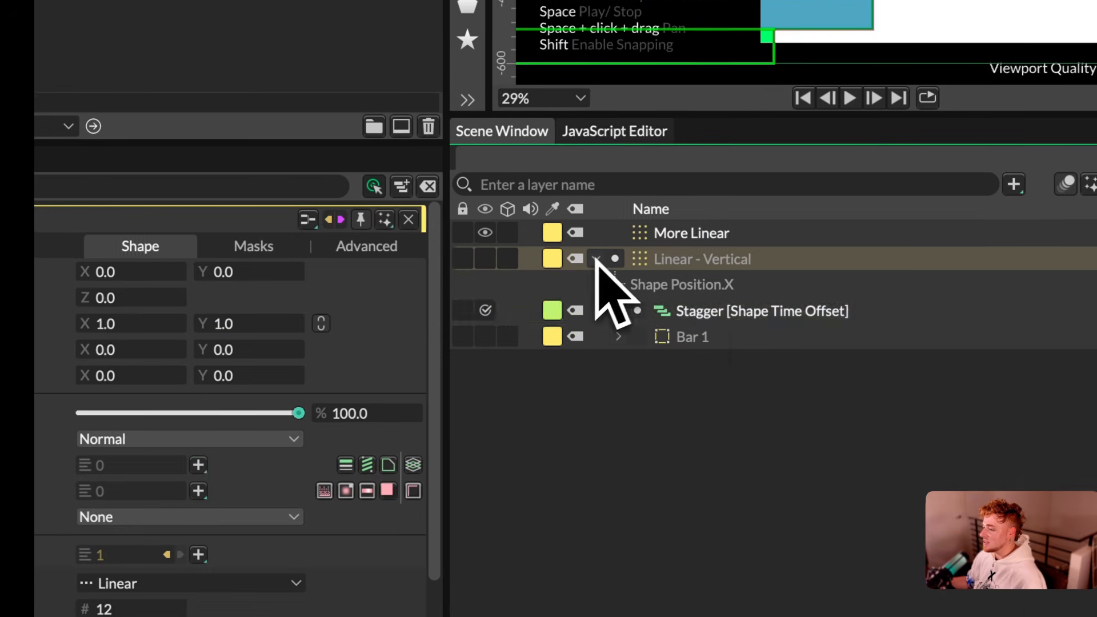
left_click(444, 376)
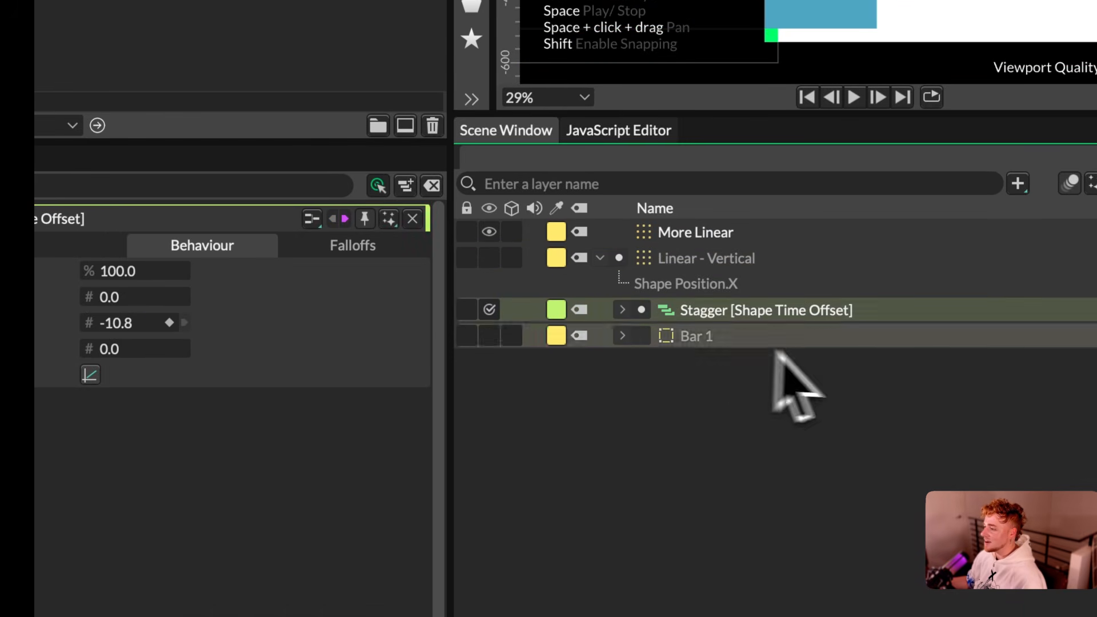
Step: Review Linear - Vertical's Use Index Context setting and leave it off
left_click(710, 255)
left_click(368, 251)
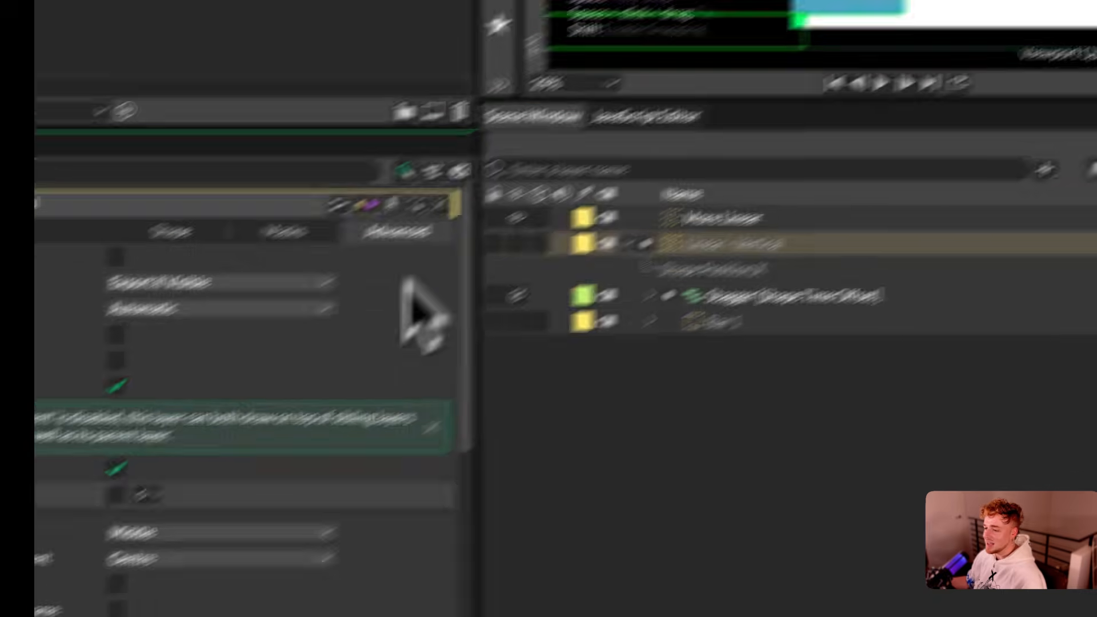
scroll(226, 352, "down", 3)
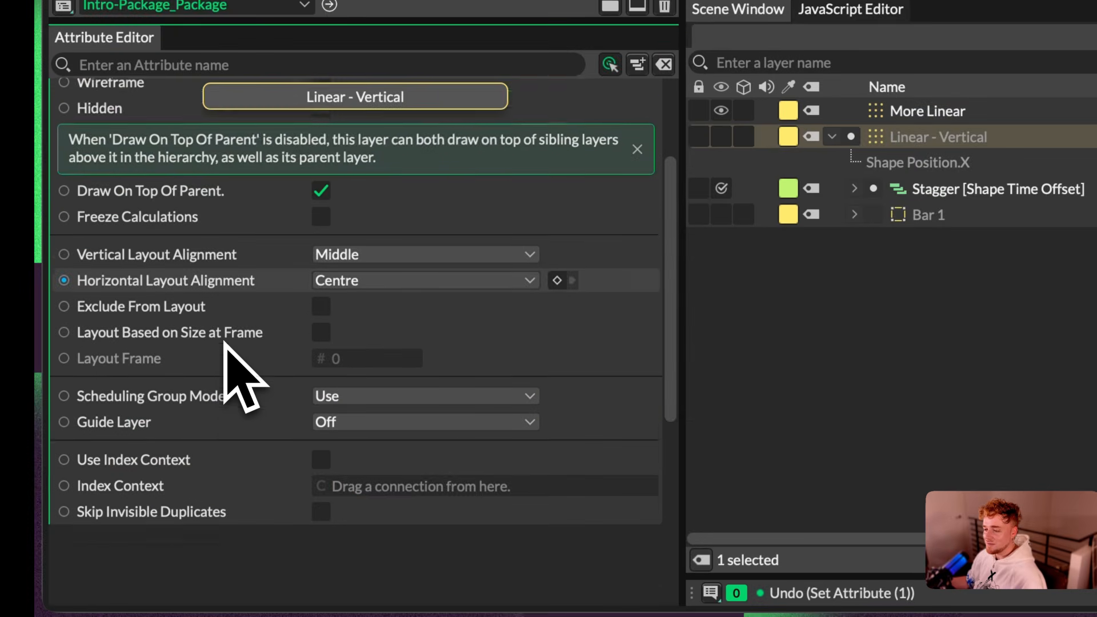
scroll(224, 342, "down", 1)
scroll(300, 436, "up", 1)
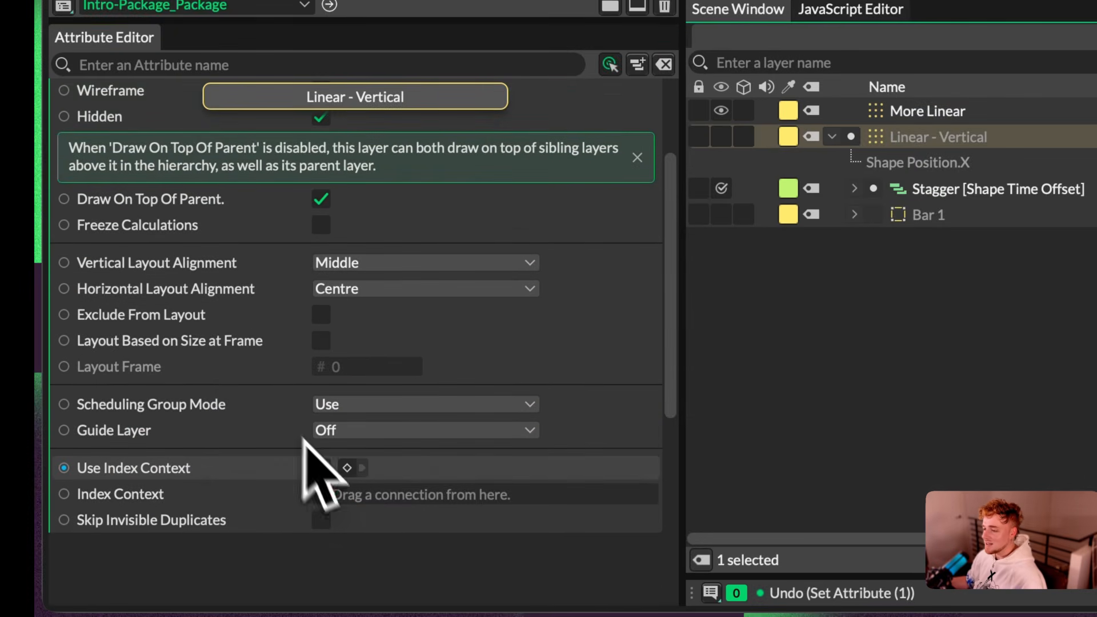
left_click(320, 469)
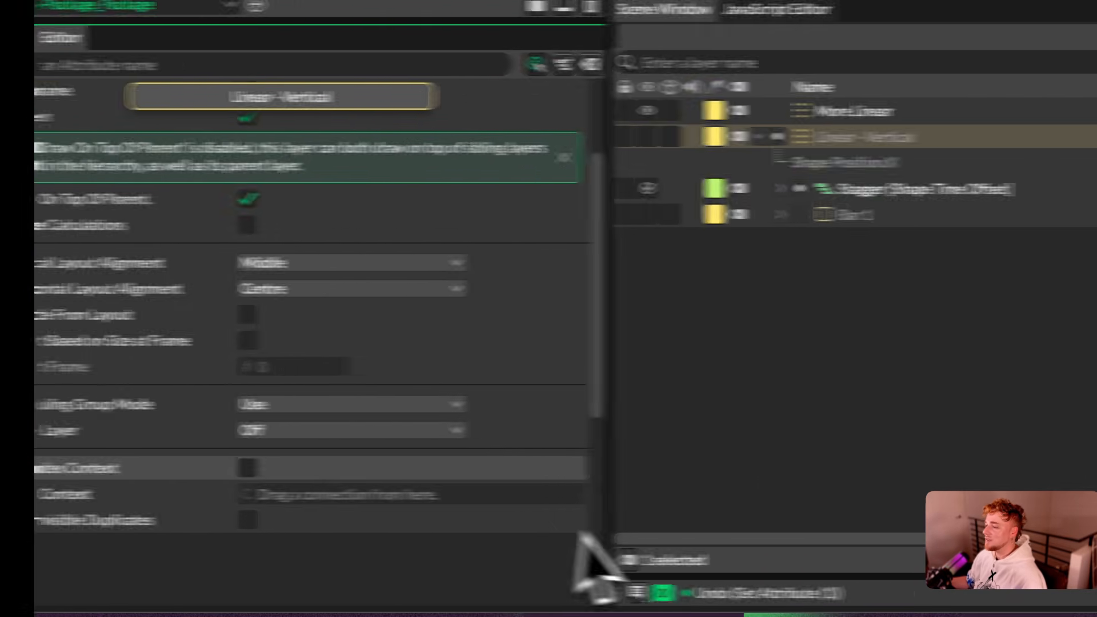
Step: Collapse Linear - Vertical and parent it under More Linear
left_click(832, 137)
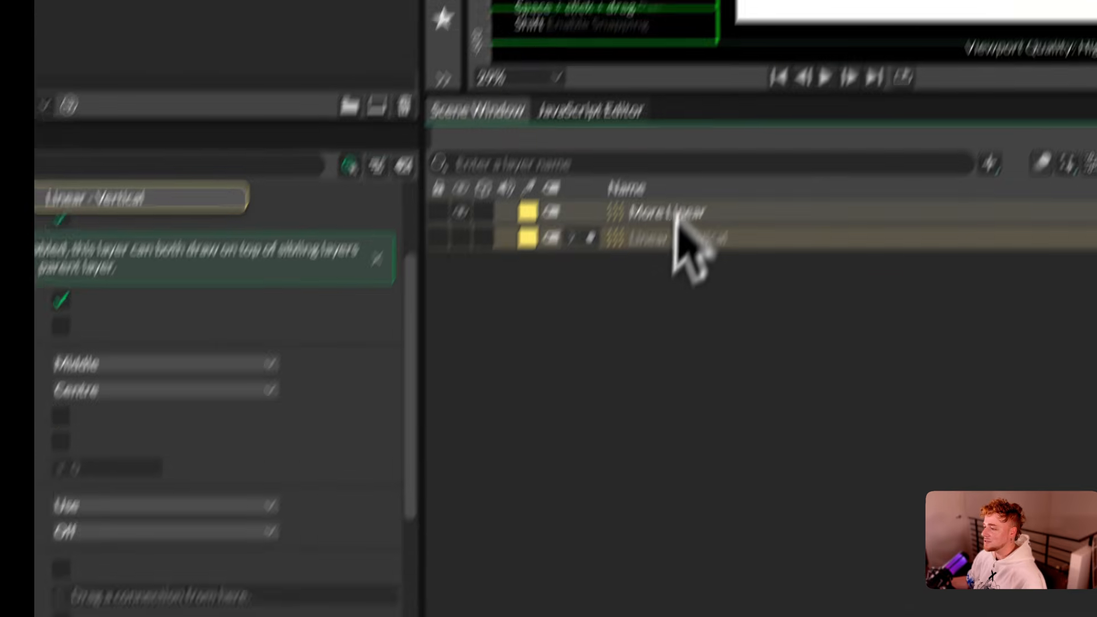
left_click(676, 215)
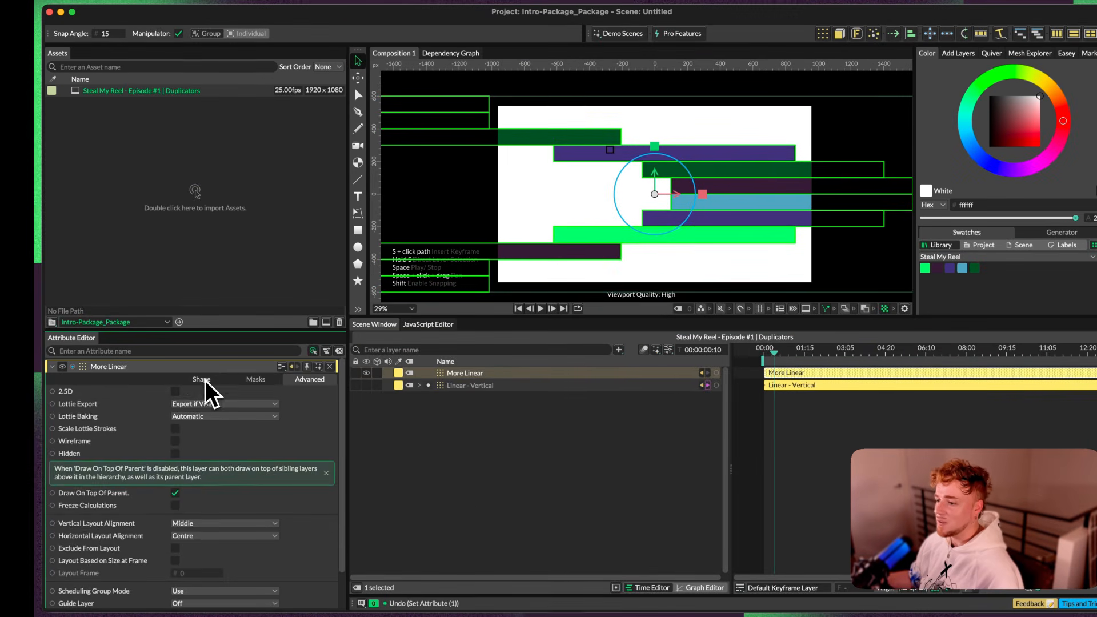
left_click(204, 380)
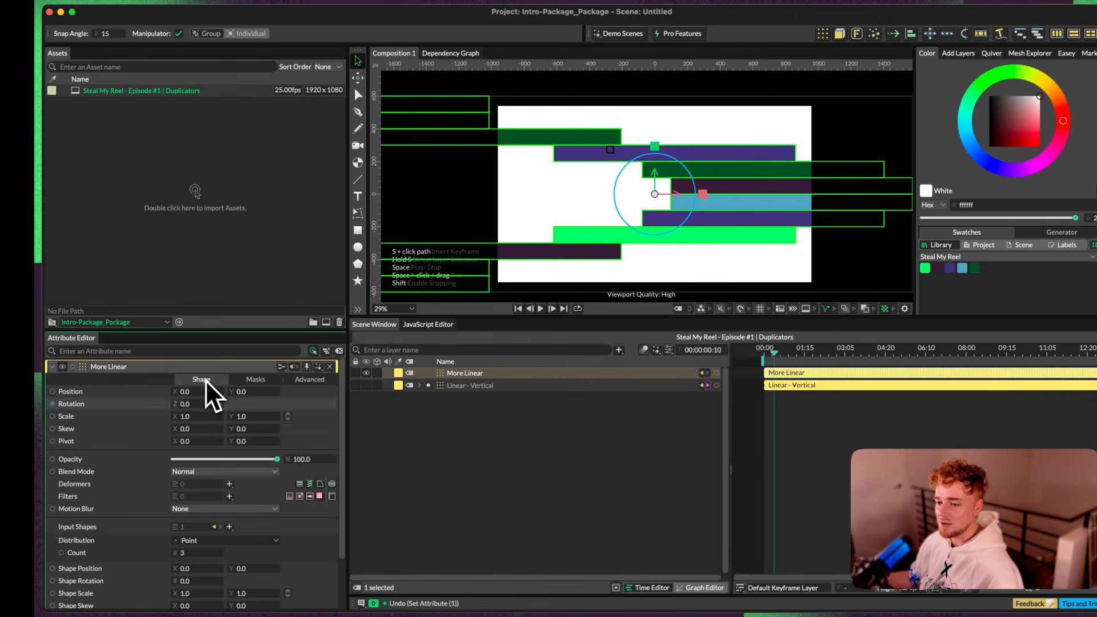
left_click_drag(471, 385, 475, 375)
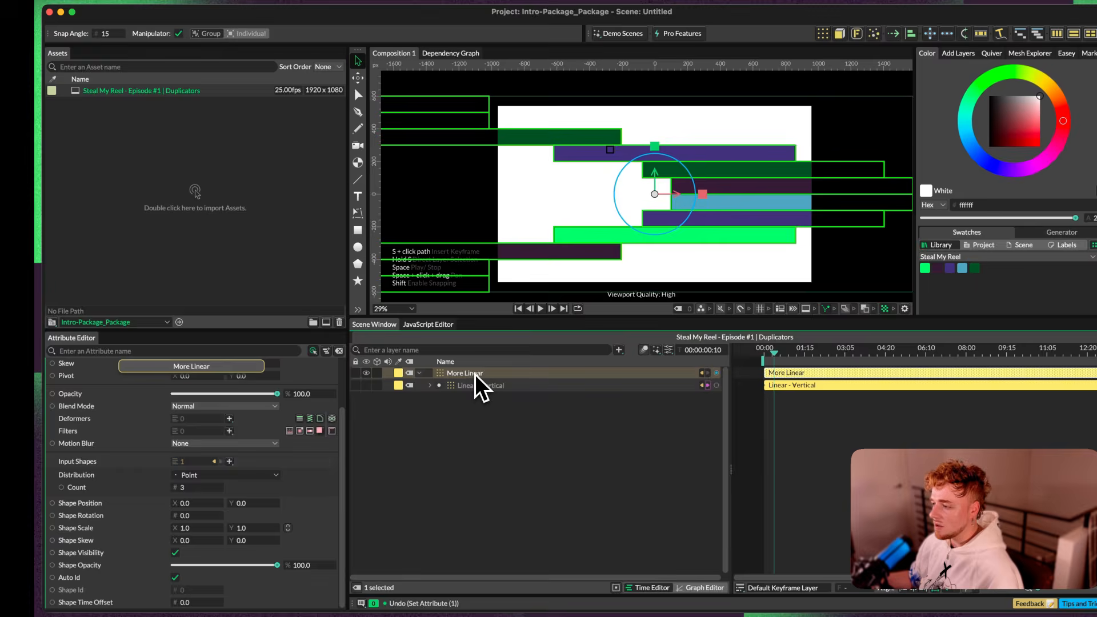
key("space")
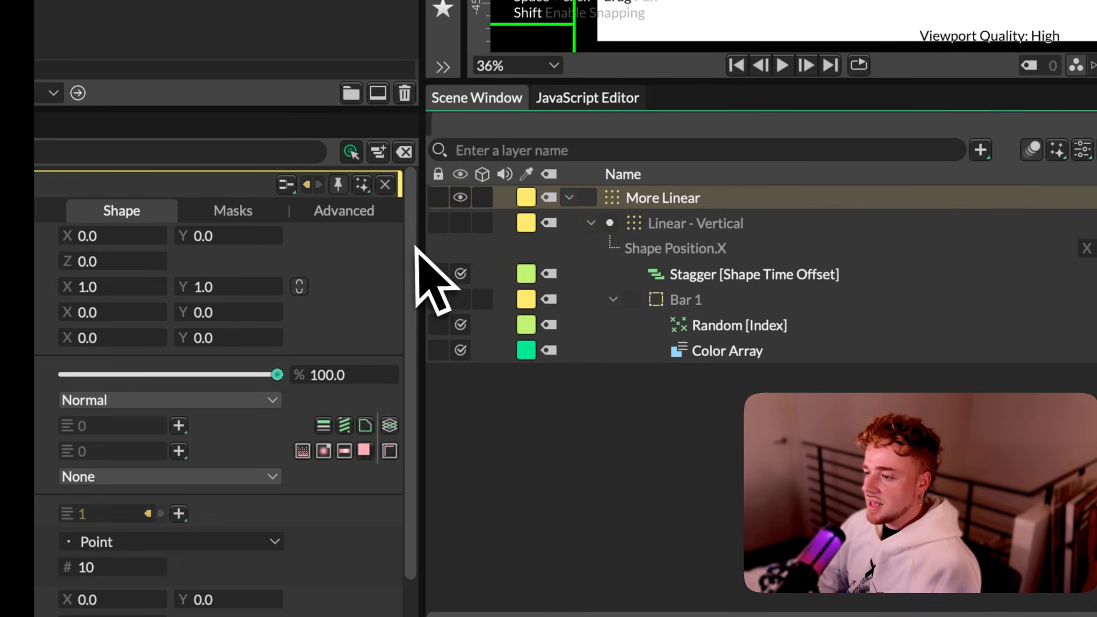
Step: Add a Stagger behaviour to More Linear's Shape Time Offset and parent it under More Linear
scroll(394, 389, "down", 5)
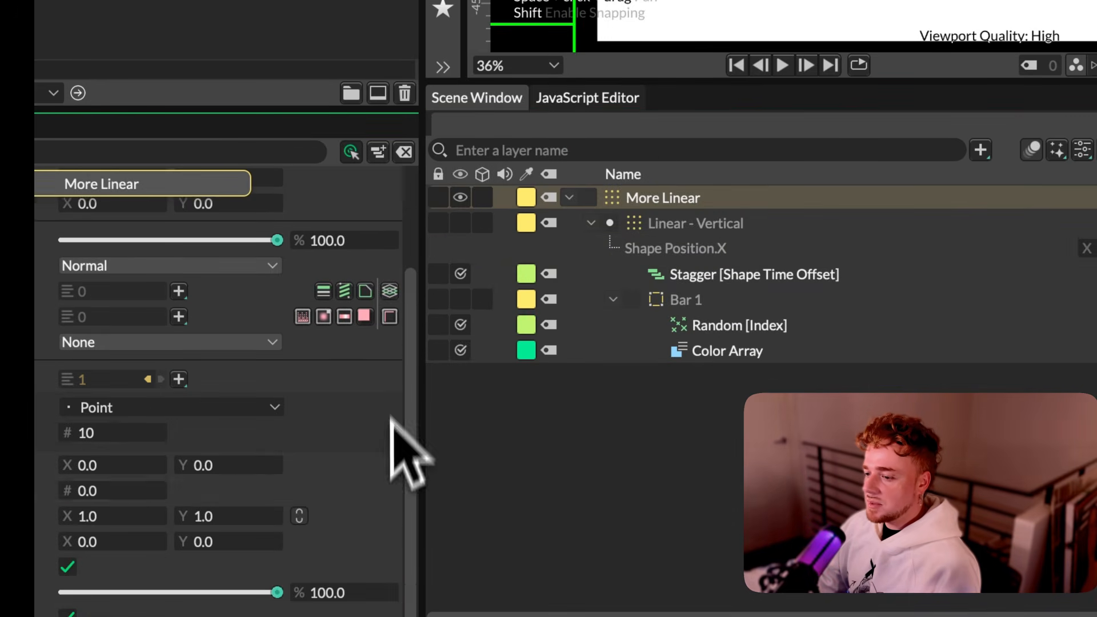
right_click(164, 585)
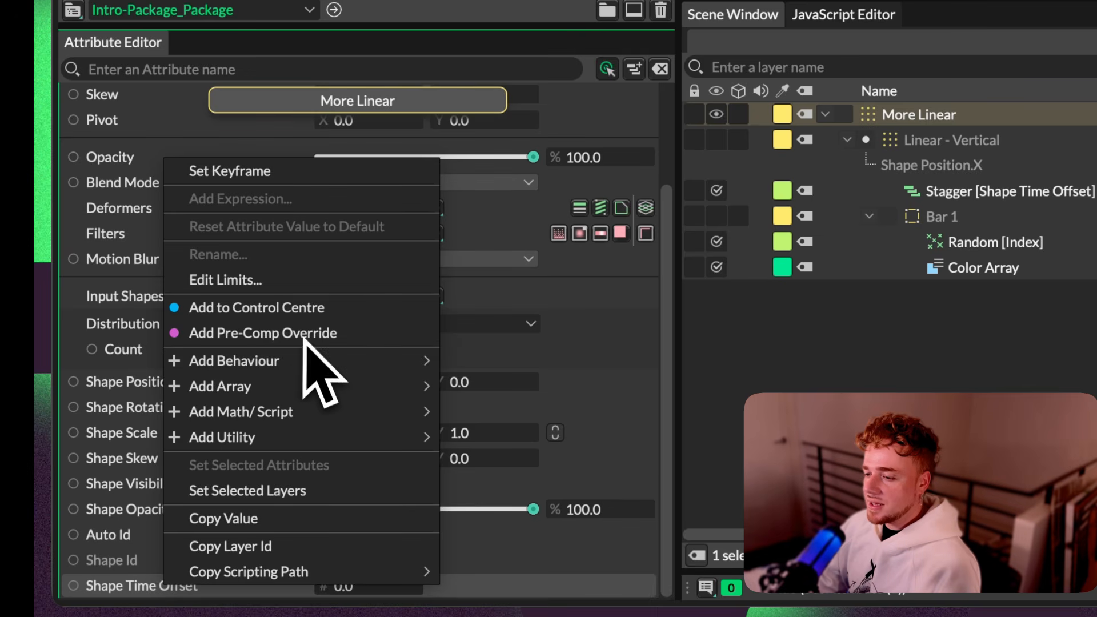
mouse_move(296, 363)
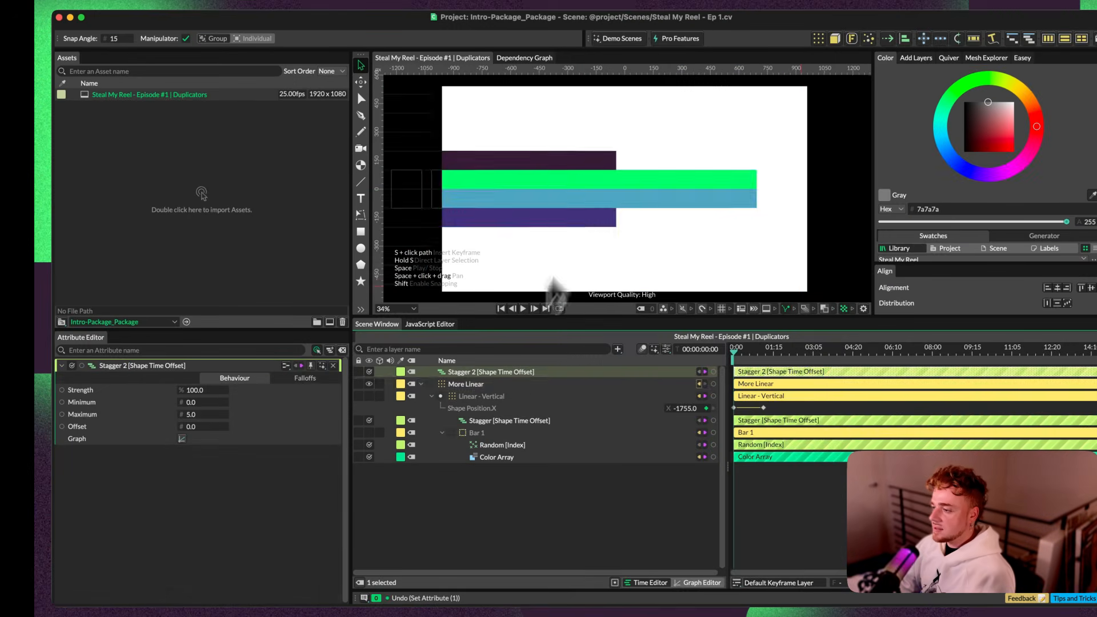
key("space")
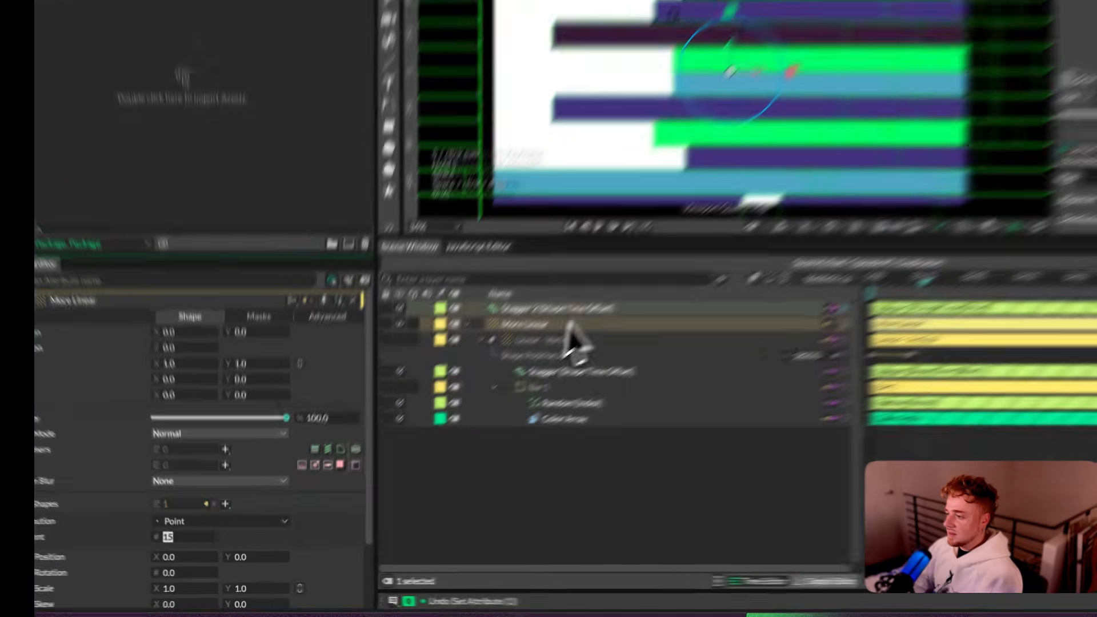
left_click_drag(971, 115, 943, 140)
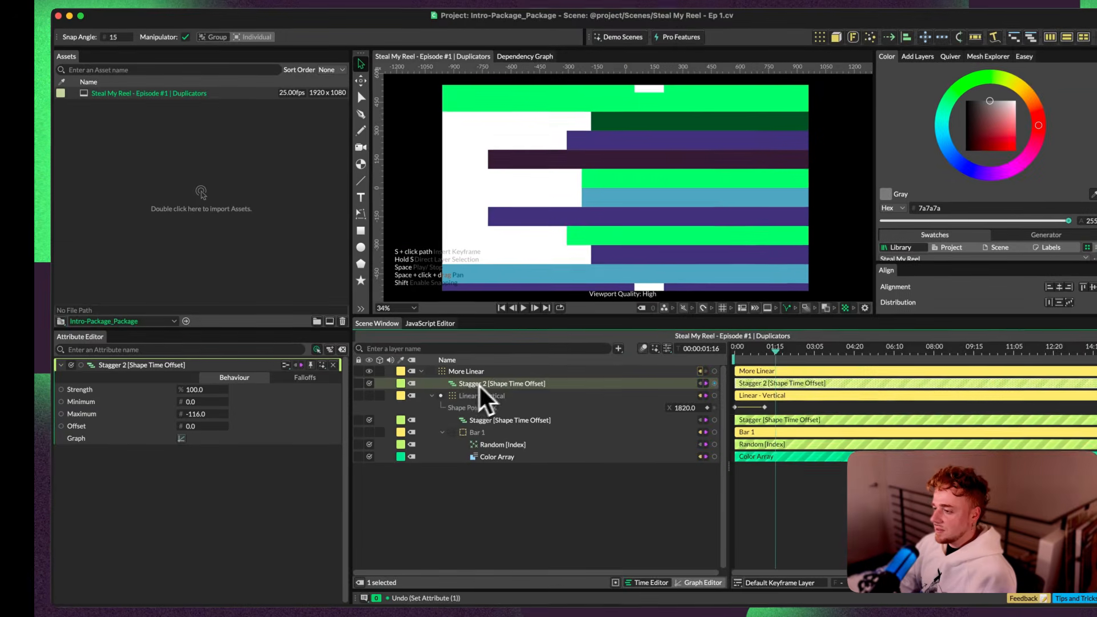
Step: Lower the Maximum of More Linear's Stagger and set More Linear's Count to 7
left_click_drag(206, 416, 127, 419)
key("space")
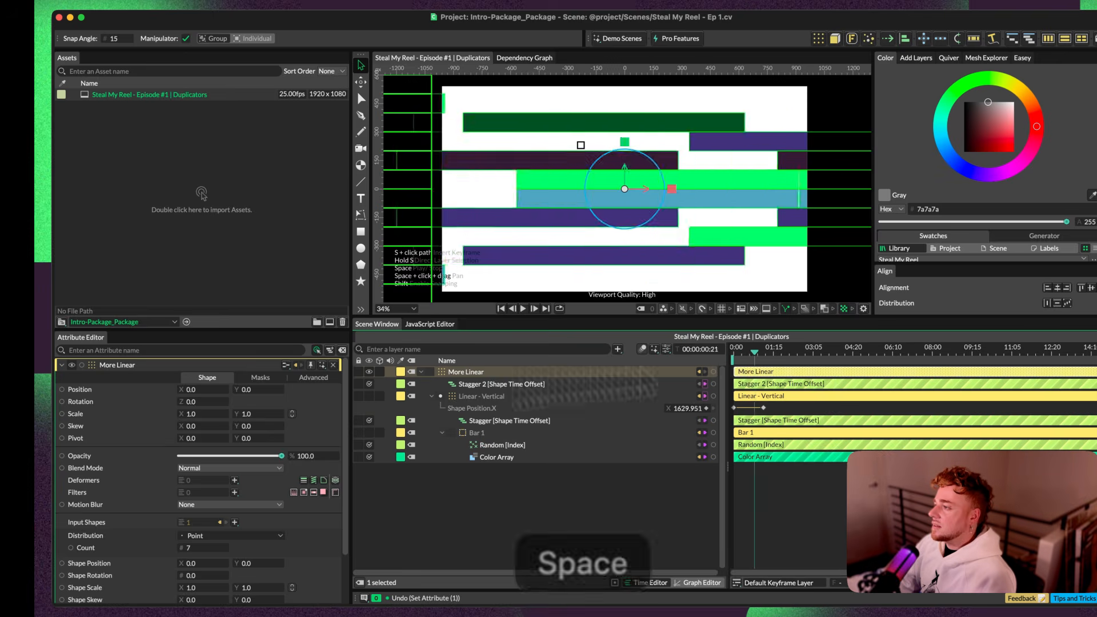
left_click(766, 352)
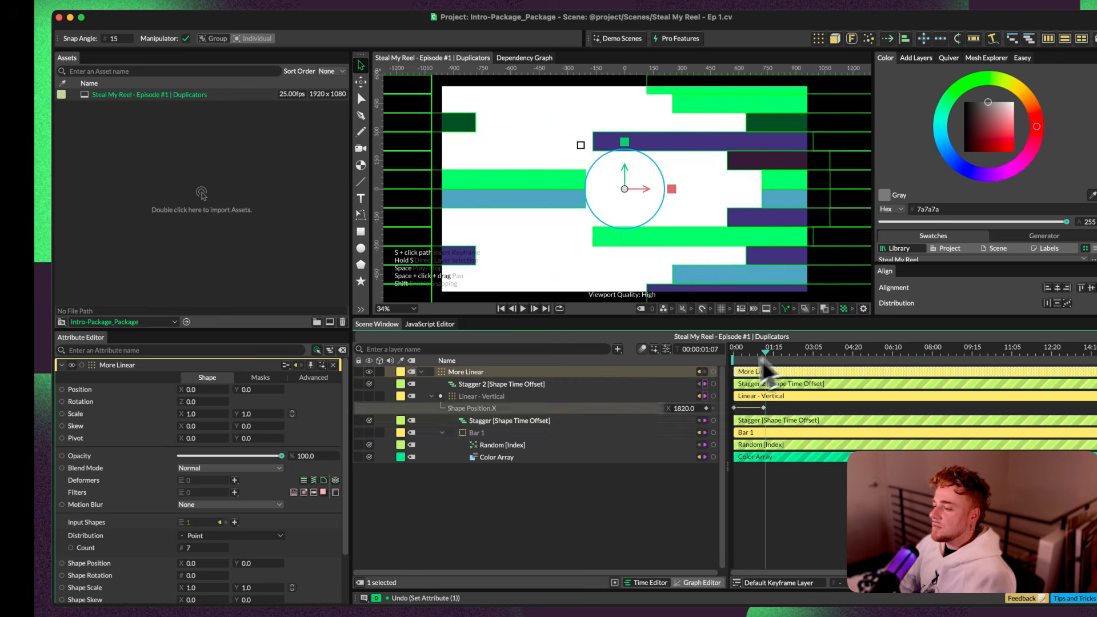
Step: Delete the Color Array that drives Bar 1's fill and reselect Bar 1
left_click(501, 458)
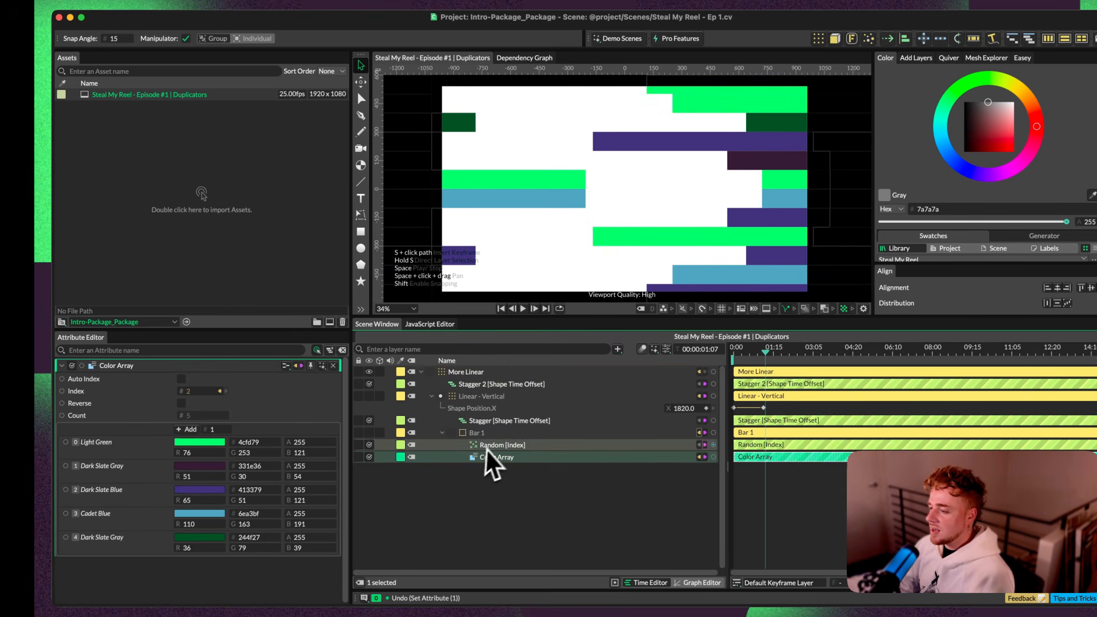
left_click(478, 432)
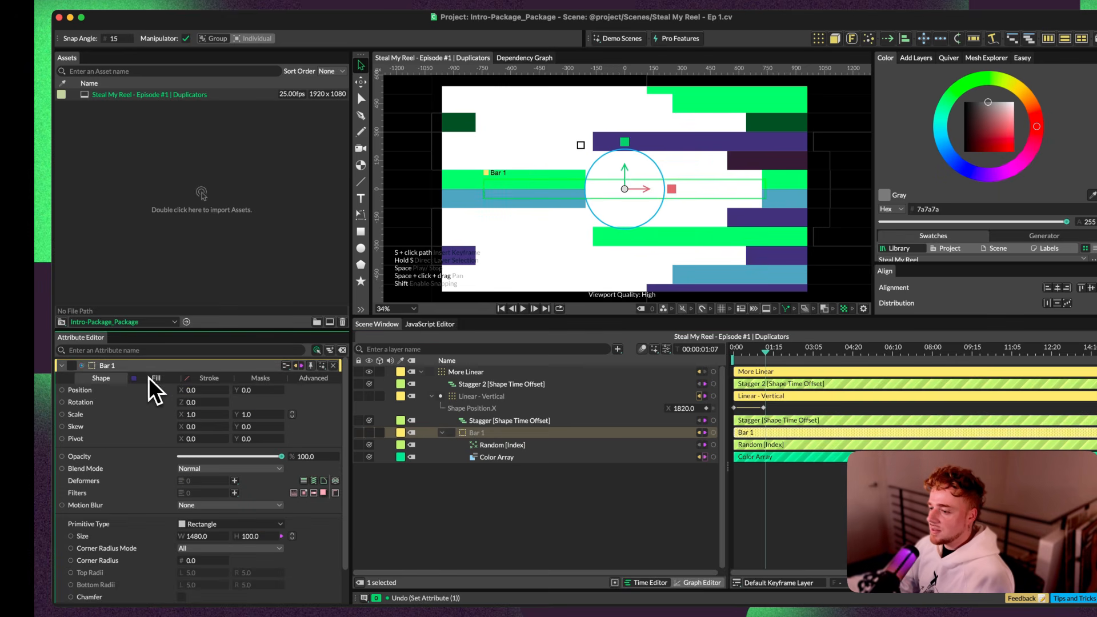
left_click(156, 379)
key("BackSpace")
left_click(483, 433)
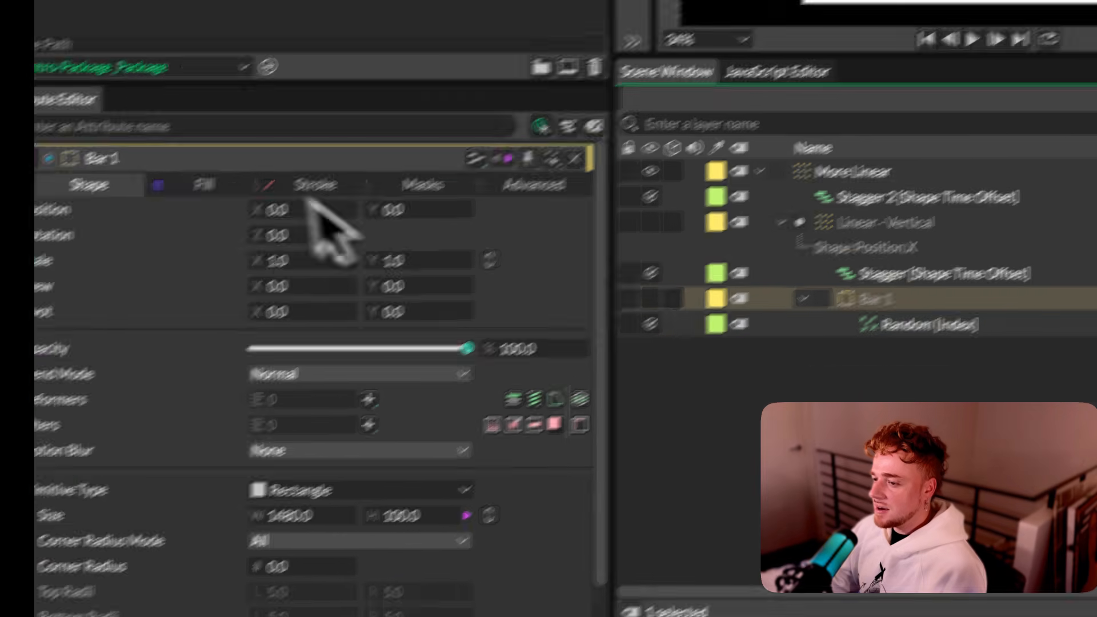
Step: Add a Shader Array to the shaders of Bar 1's fill and expand it to three shader entries
left_click(147, 215)
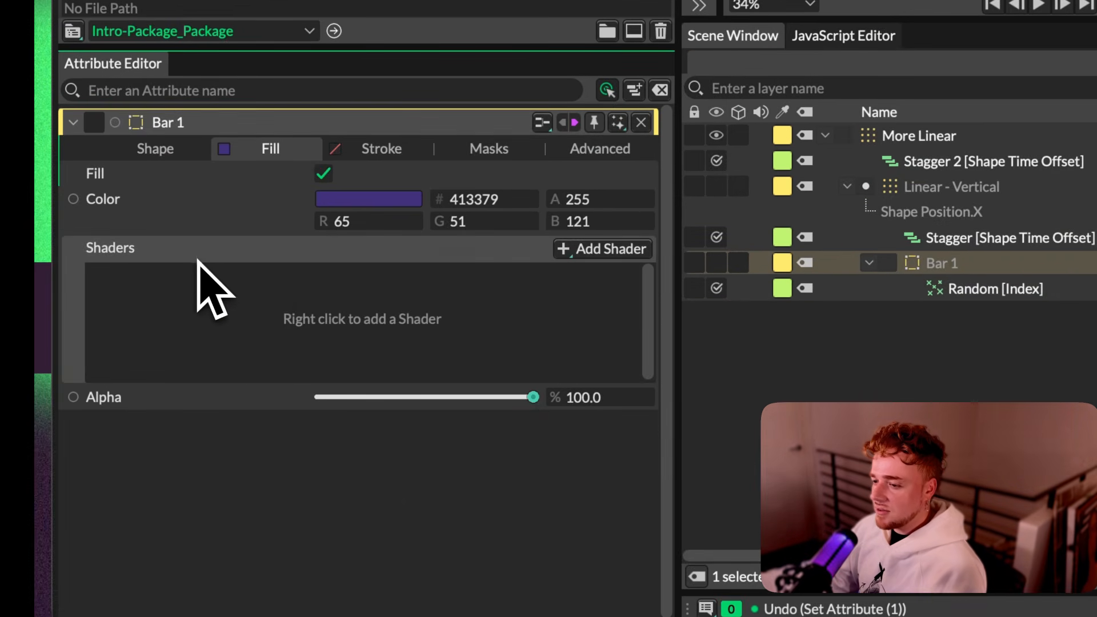
right_click(245, 258)
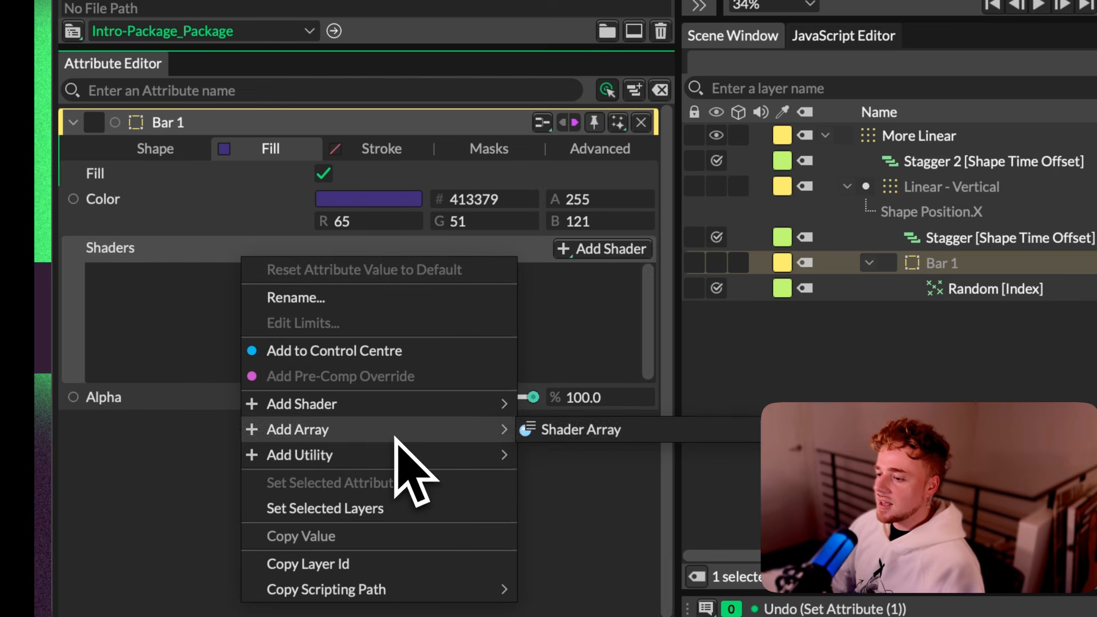
left_click(550, 435)
left_click(959, 286)
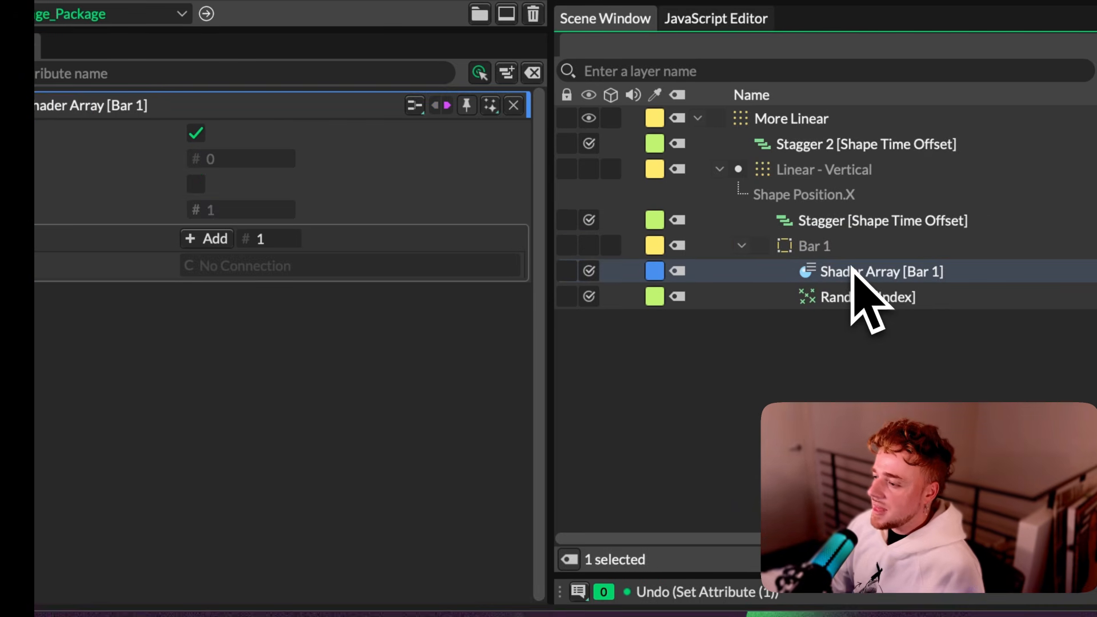
left_click(208, 243)
left_click(208, 242)
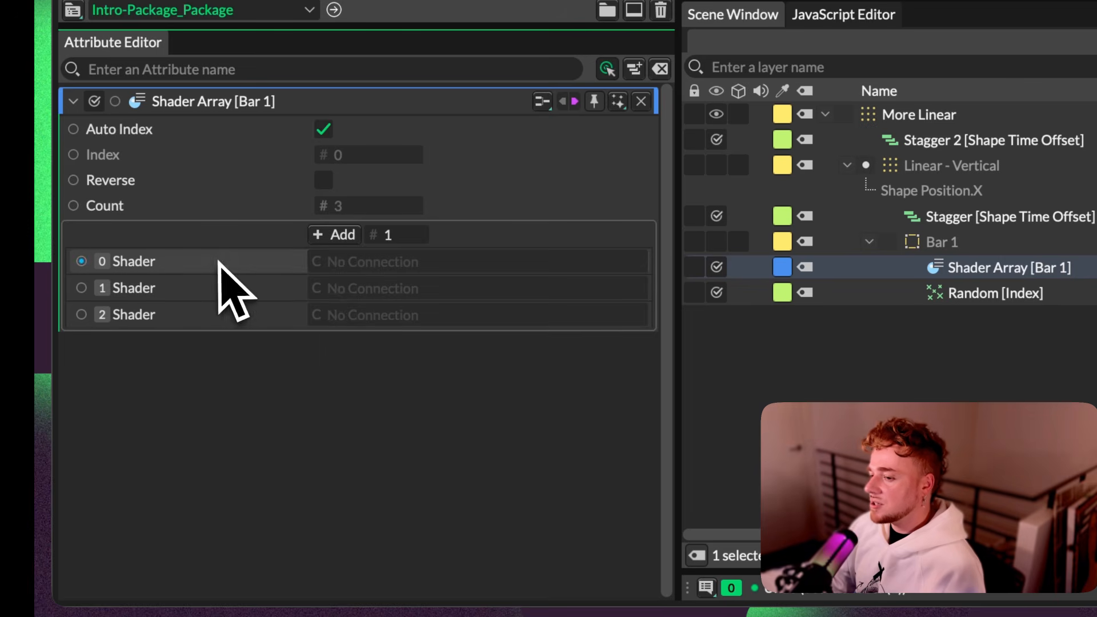
right_click(229, 261)
left_click(206, 268)
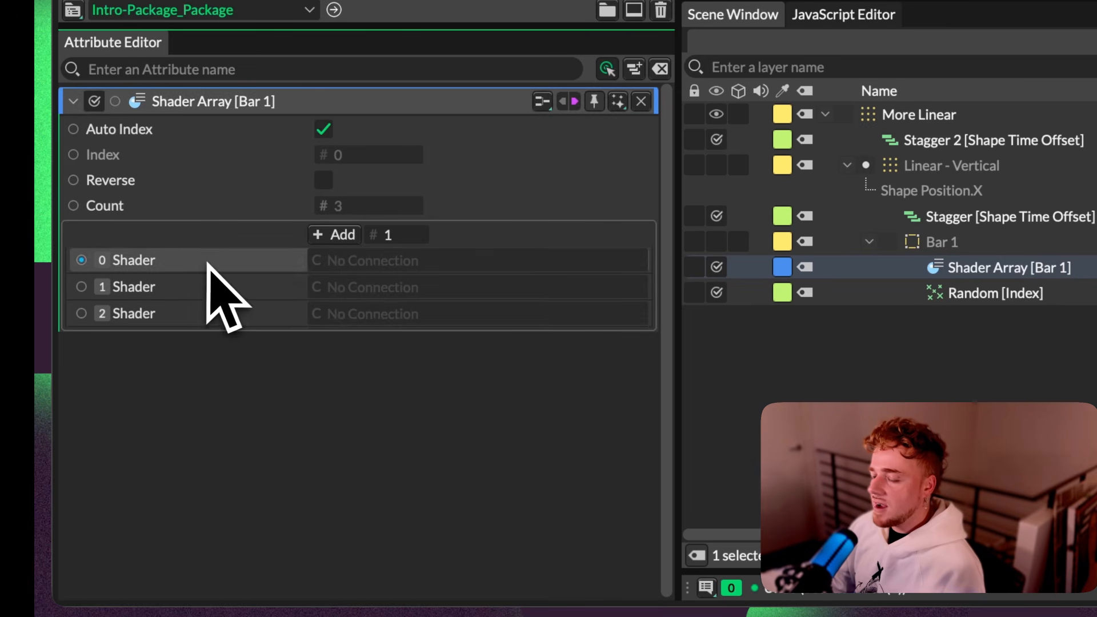
Step: Add a Gradient Shader to the Shader Array's entry 0 and set its gradient from the Steal My Reel palette
right_click(208, 264)
mouse_move(320, 490)
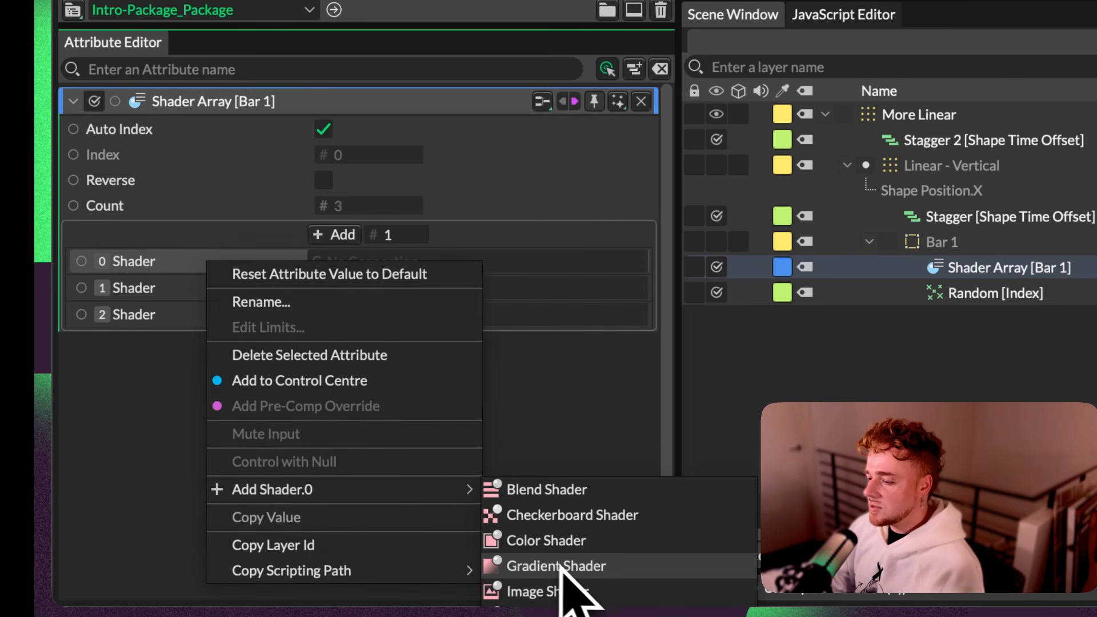
left_click(557, 565)
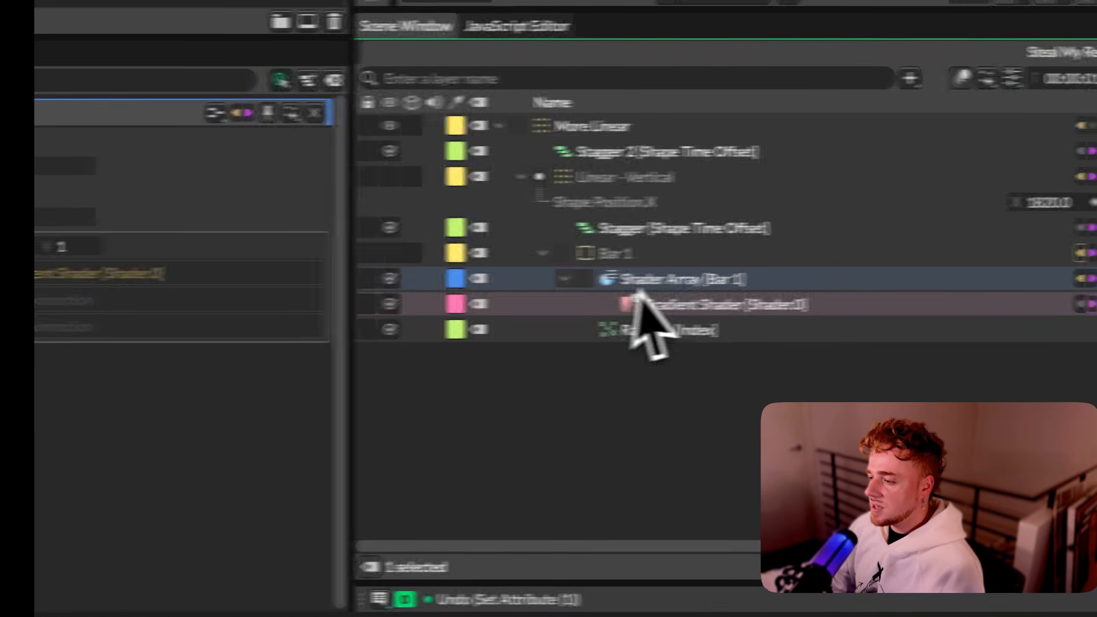
left_click(909, 296)
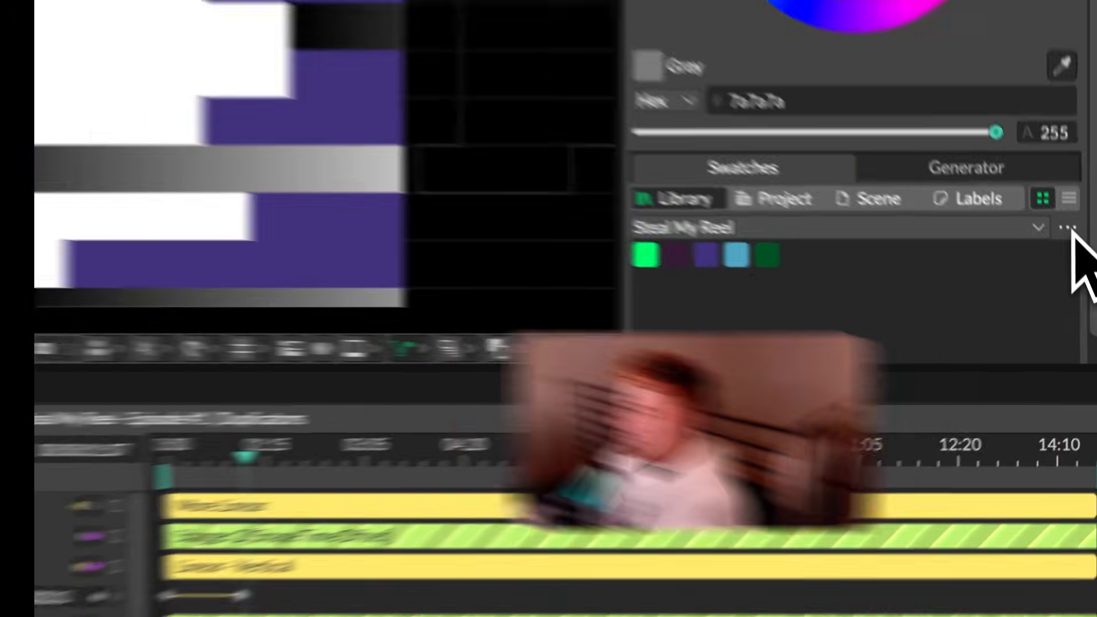
left_click(1057, 193)
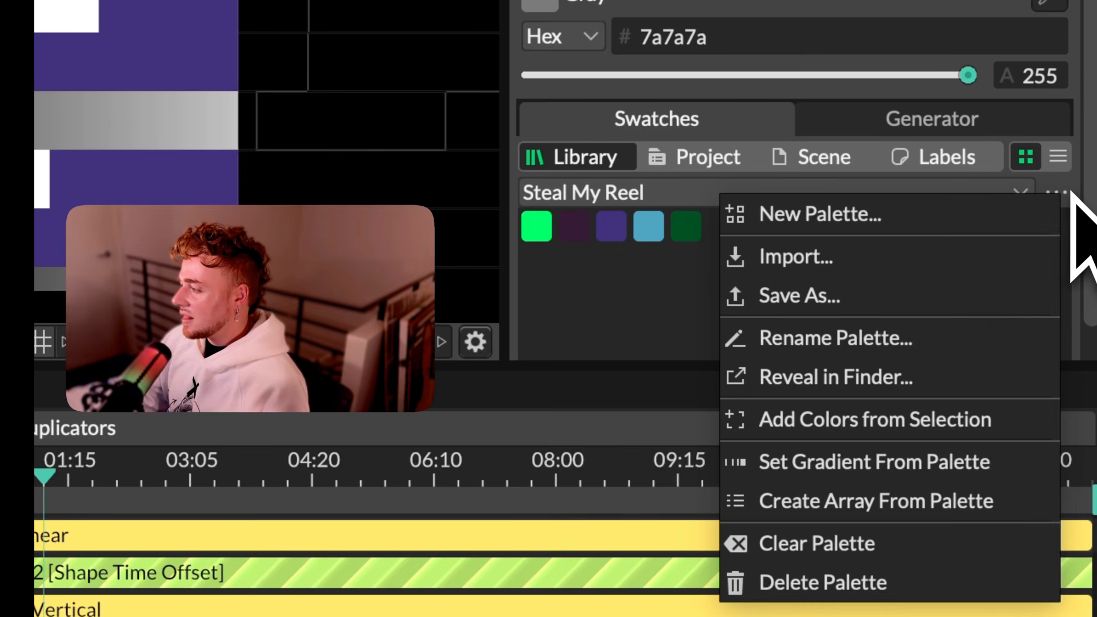
left_click(896, 464)
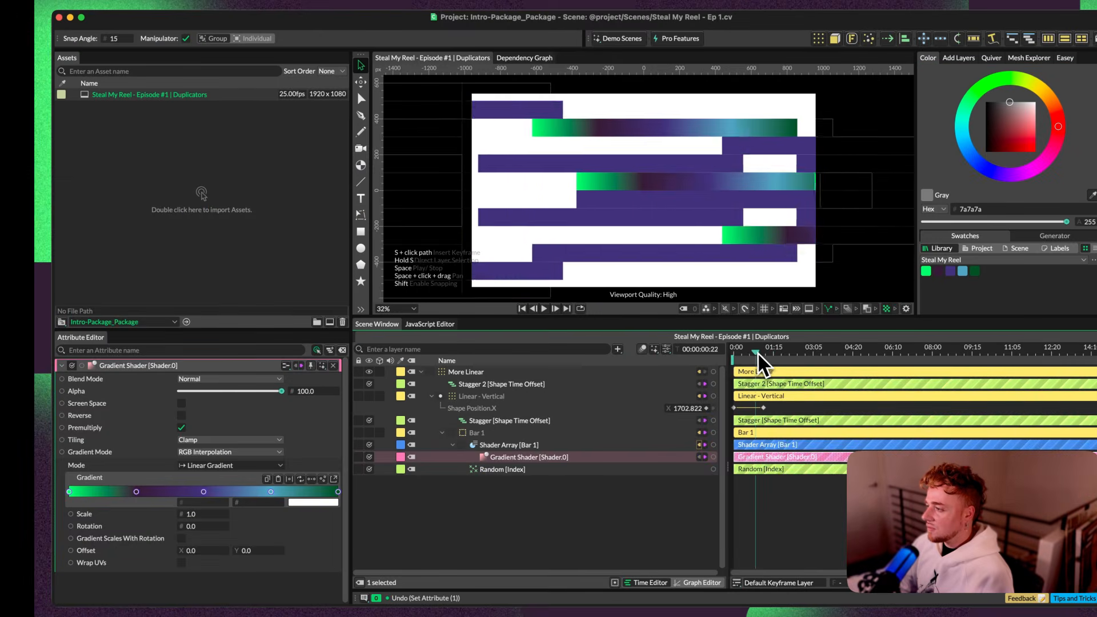
mouse_move(758, 354)
left_mouse_down()
mouse_move(730, 354)
mouse_move(739, 352)
left_mouse_up()
key("space")
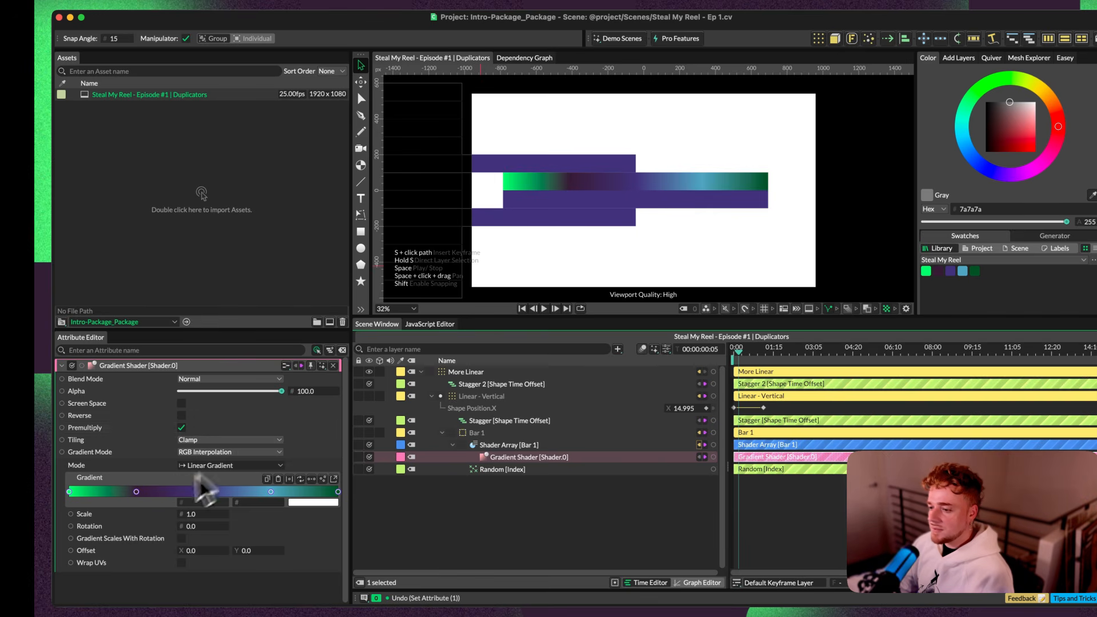
Step: Delete the gradient's dark purple stop, redistribute the remaining stops evenly and subdivide them with extra stops in between
left_click(136, 492)
key("BackSpace")
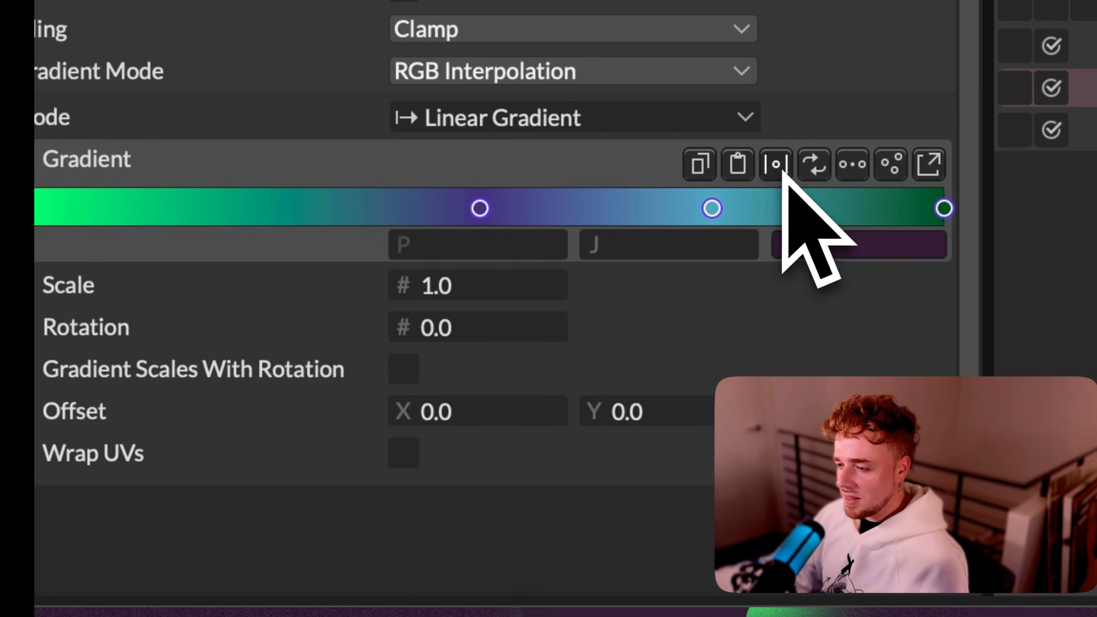
left_click(781, 169)
left_click(855, 169)
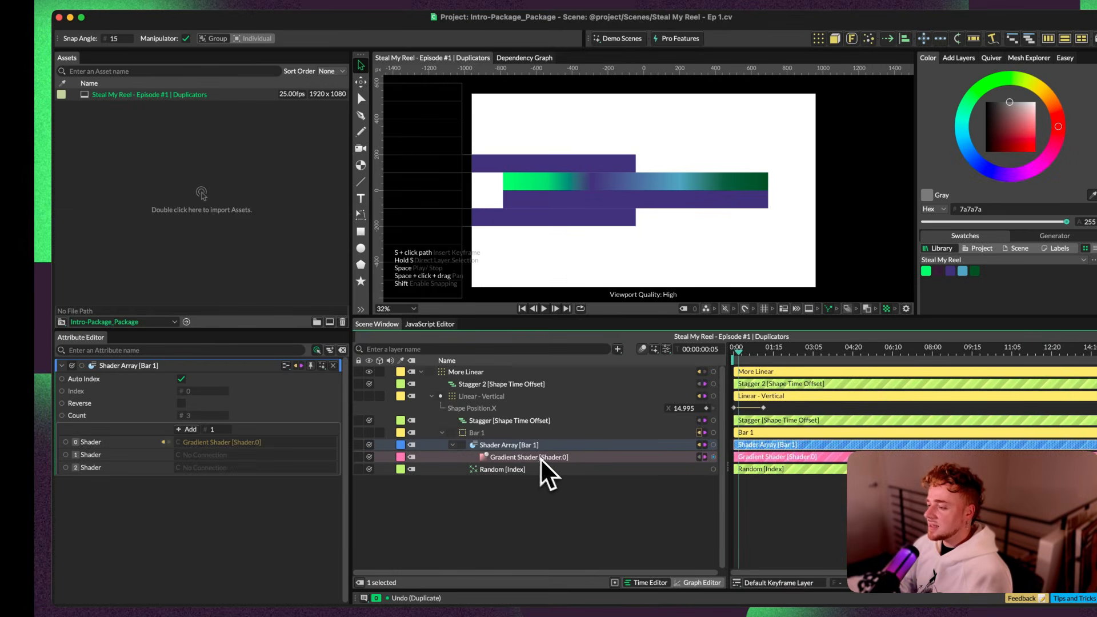
Step: Duplicate the Gradient Shader twice and connect the copies to the Shader Array's two empty entries
left_click(538, 460)
key("super+d")
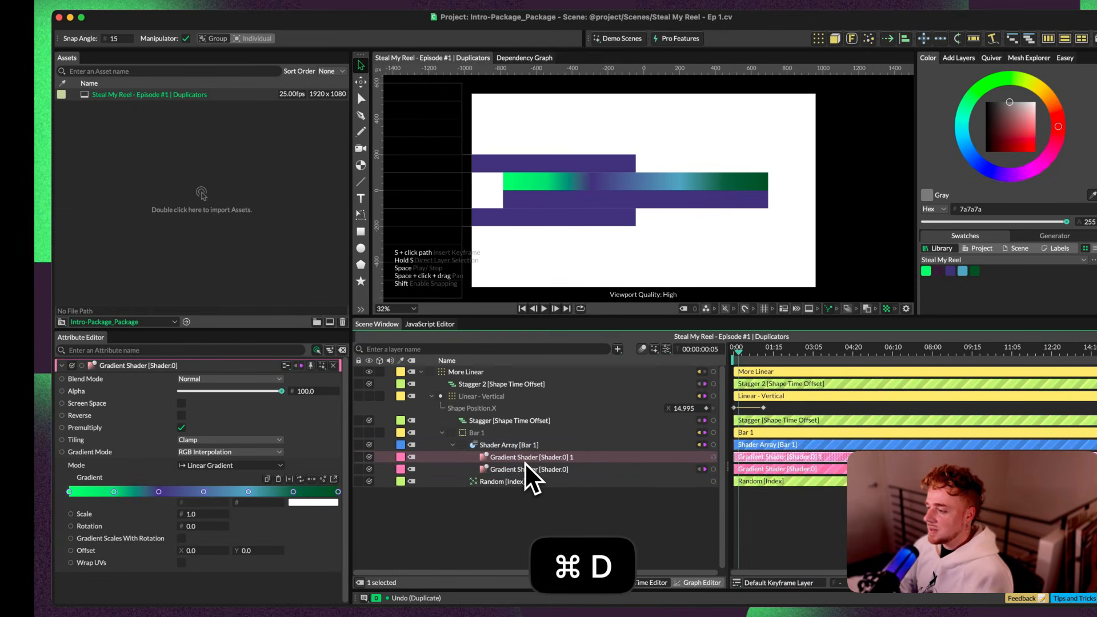
left_click_drag(714, 458, 215, 477)
left_click_drag(269, 382, 250, 349)
left_click(790, 357)
left_click_drag(1092, 351, 280, 373)
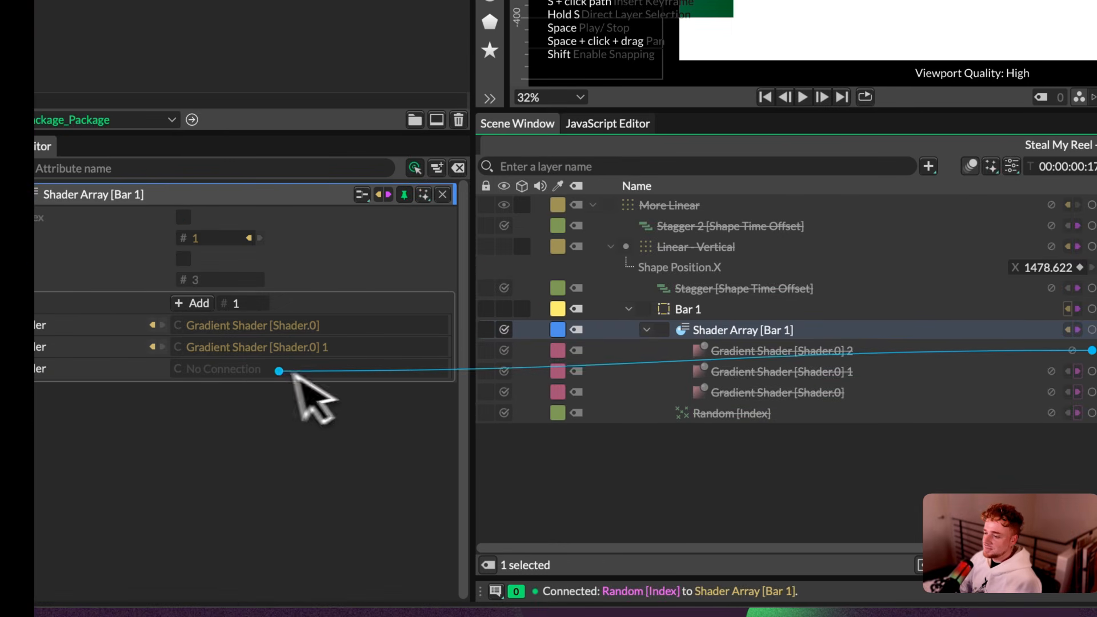
left_click(754, 351)
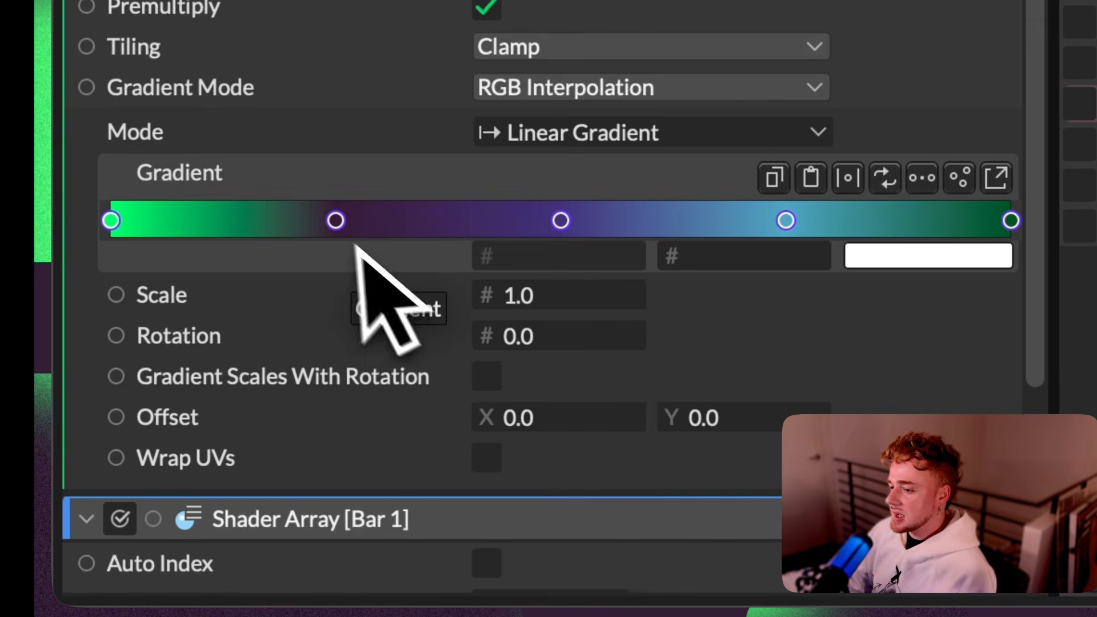
Step: In Gradient Shader [Shader.0] 2, delete the bright green and dark purple stops, redistribute and subdivide the rest, and reverse the gradient
left_click(336, 221)
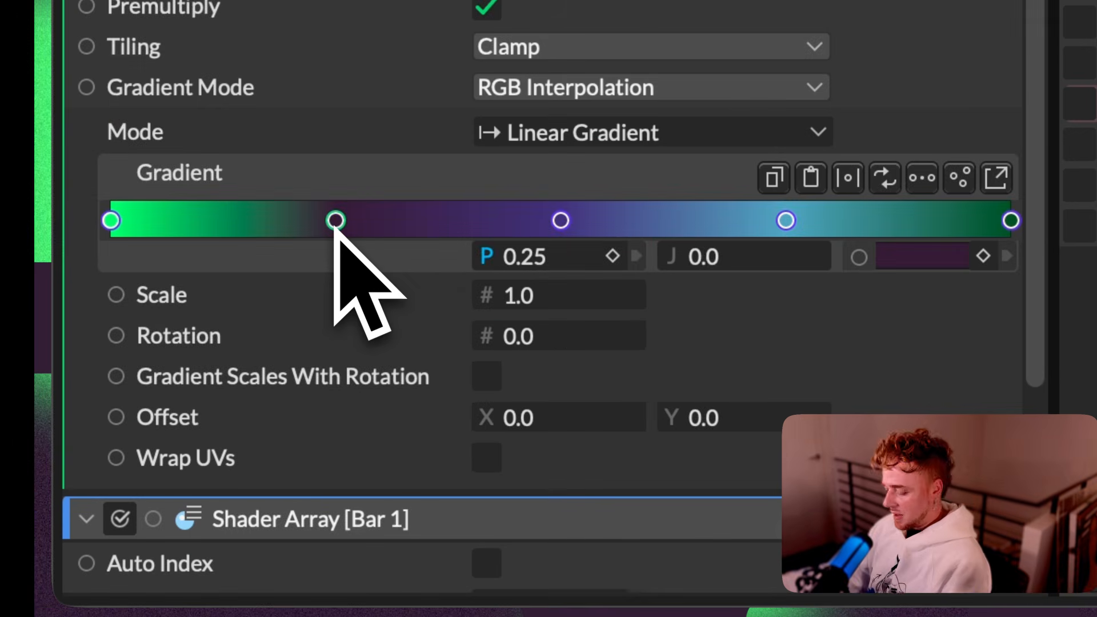
key("BackSpace")
left_click(111, 220)
key("BackSpace")
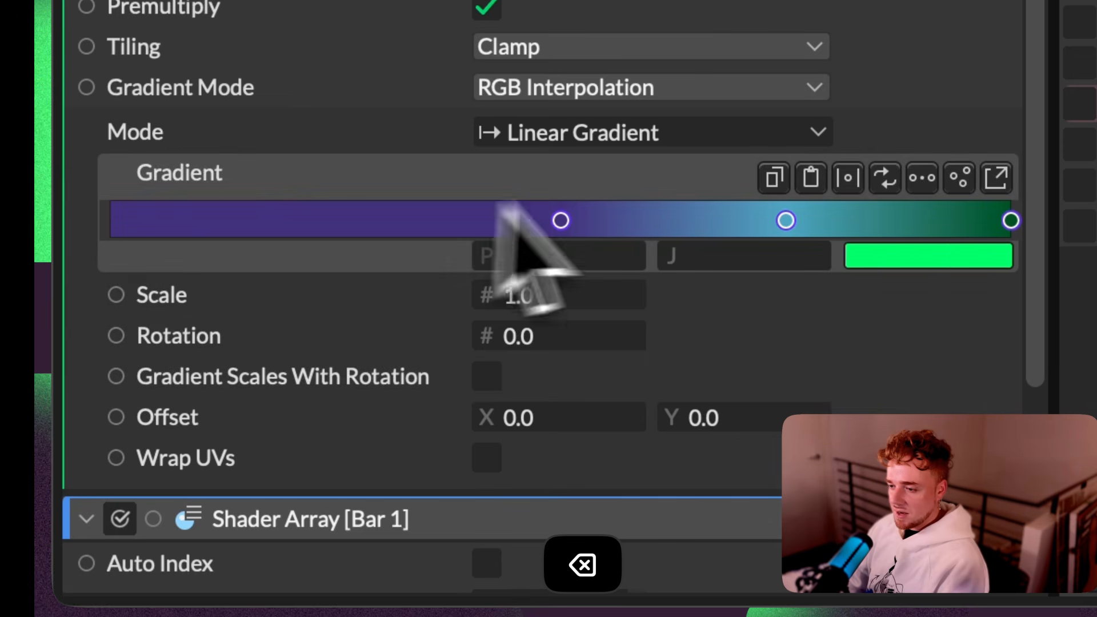
left_click(849, 180)
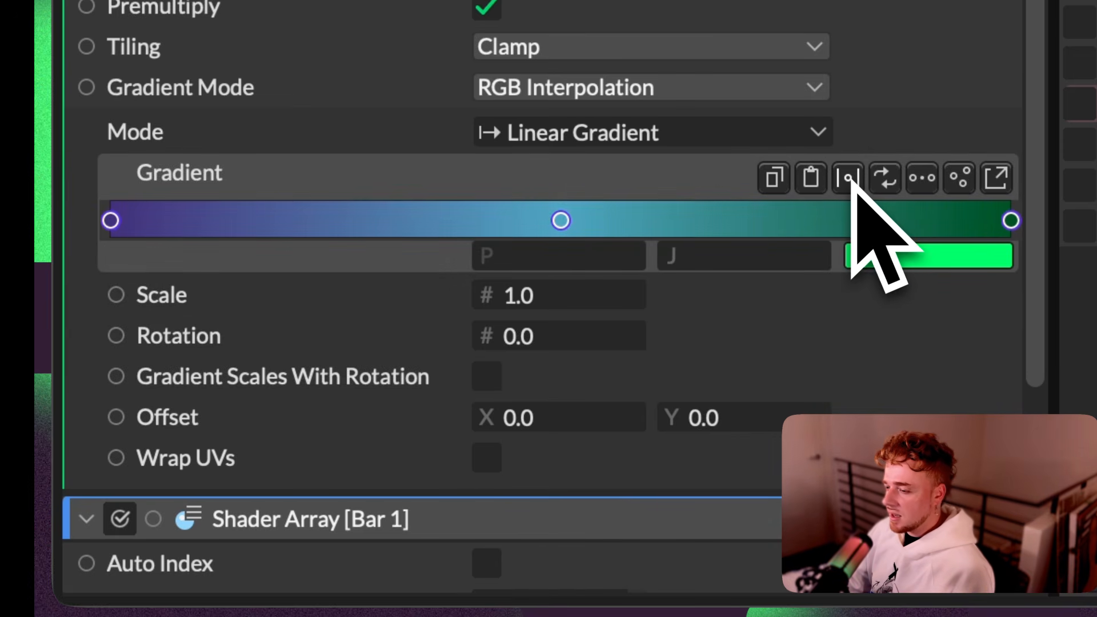
left_click(920, 181)
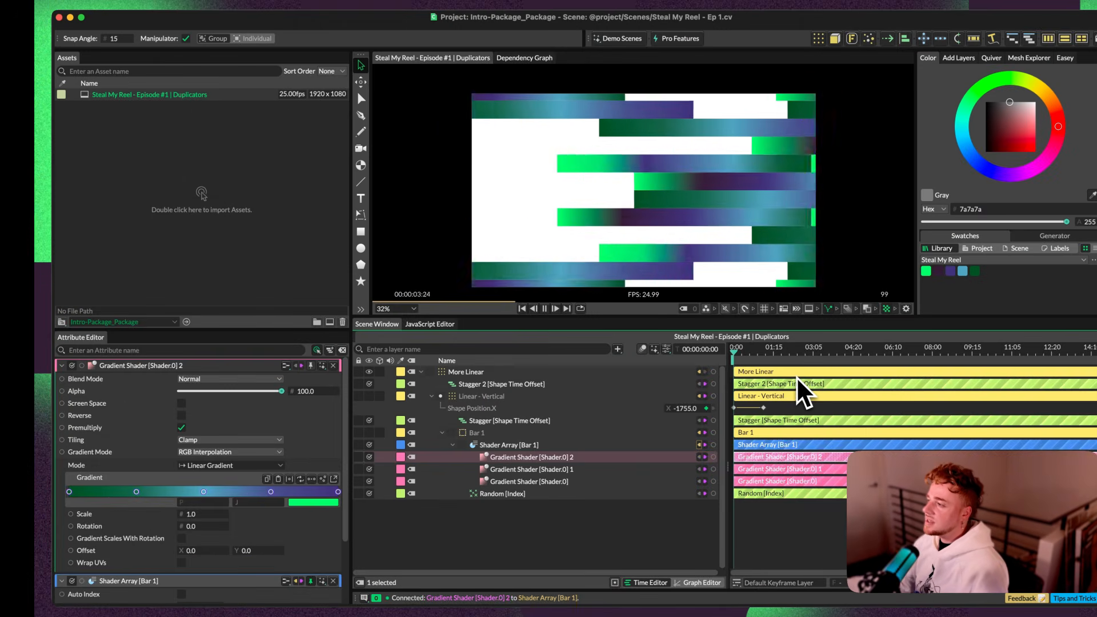
key("space")
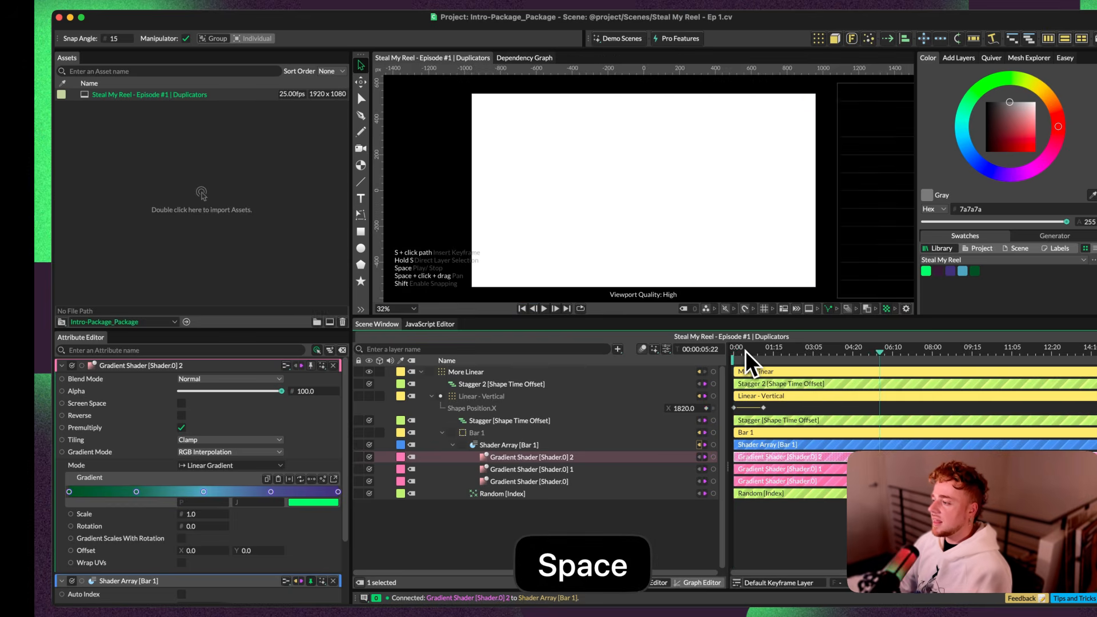
left_click_drag(746, 351, 707, 348)
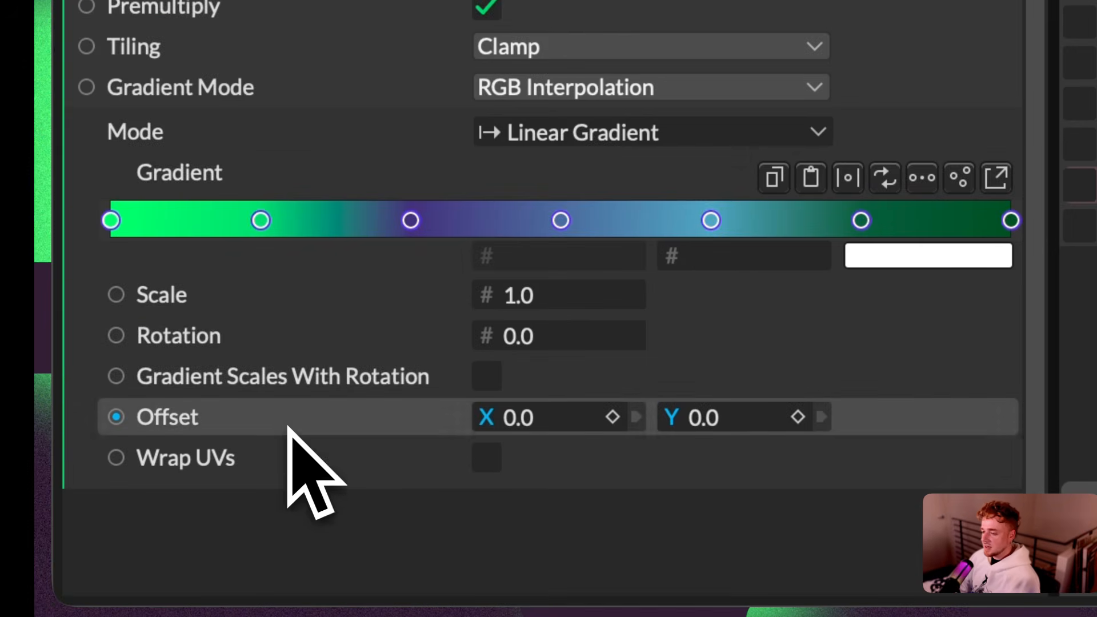
Step: Add a Frame behaviour to the Offset X of the original Gradient Shader [Shader.0]
right_click(297, 427)
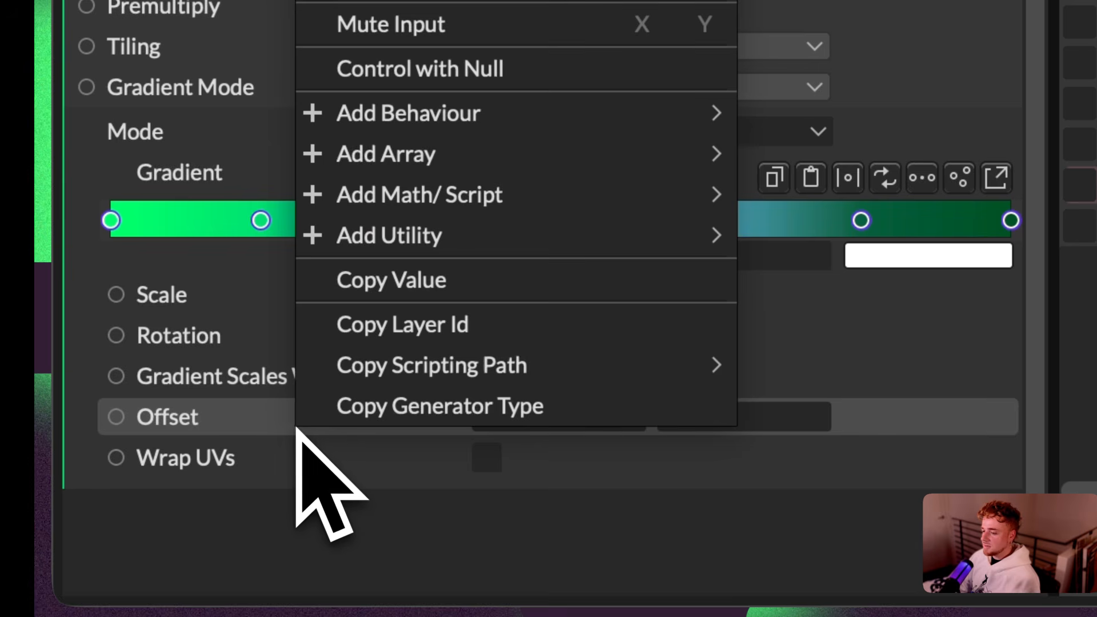
mouse_move(440, 117)
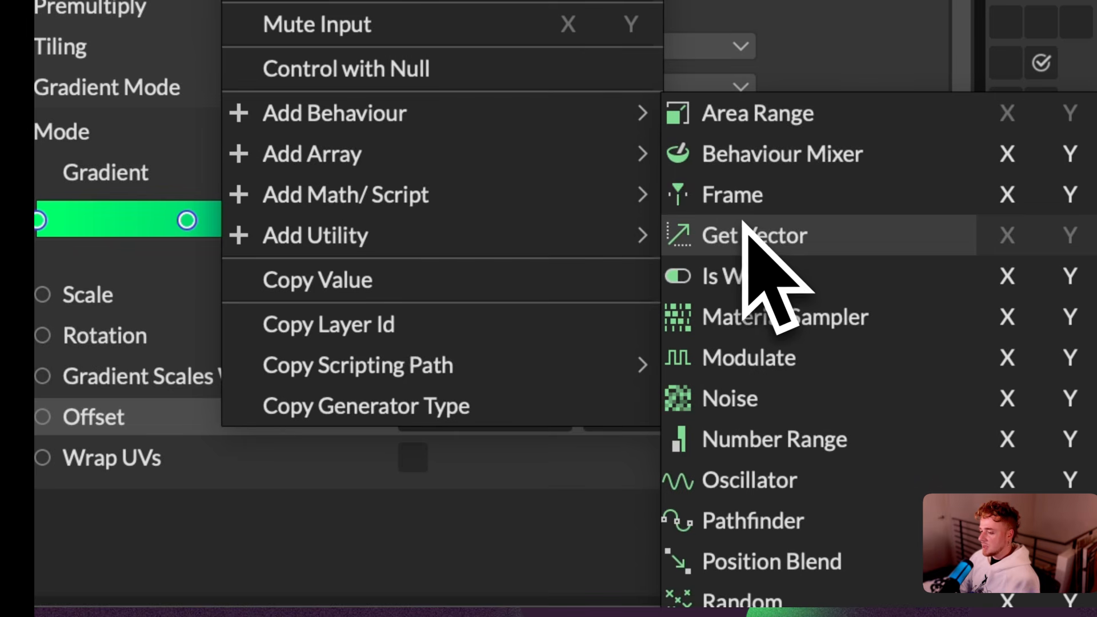
left_click(1007, 197)
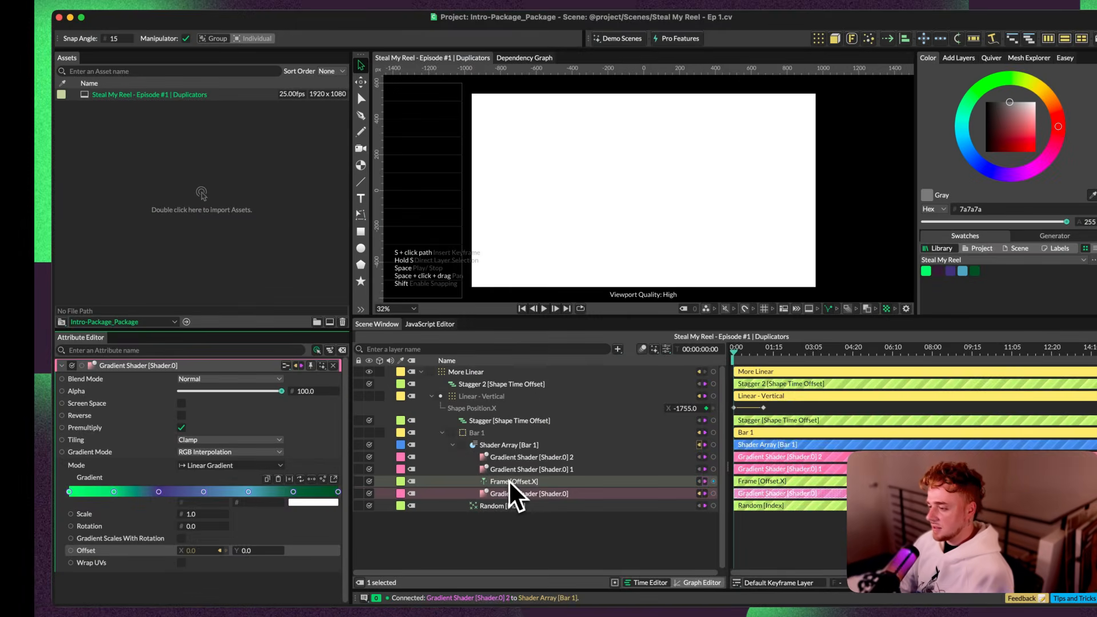
left_click(509, 481)
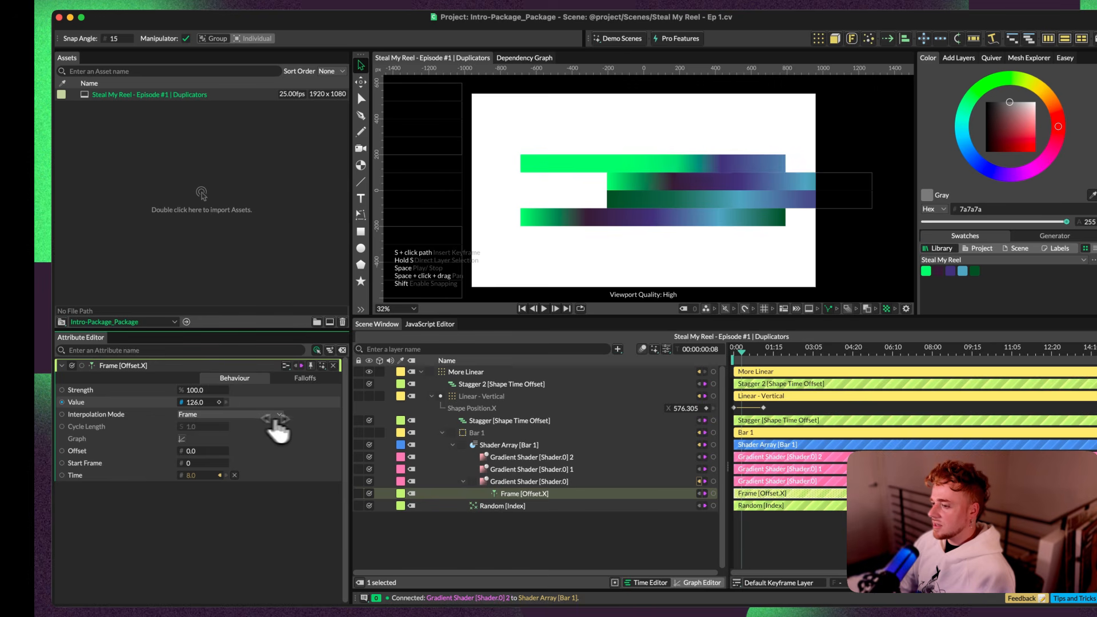
key("super+z")
Step: Set the Tiling of the original Gradient Shader [Shader.0] to Mirror
left_click(523, 481)
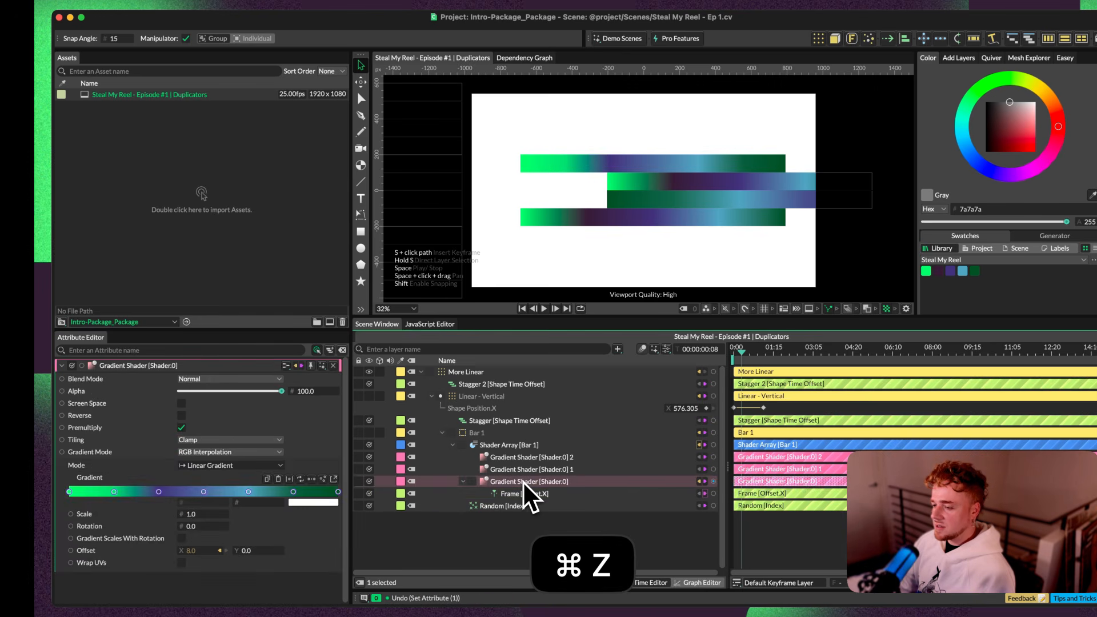
scroll(97, 114, "up", 1)
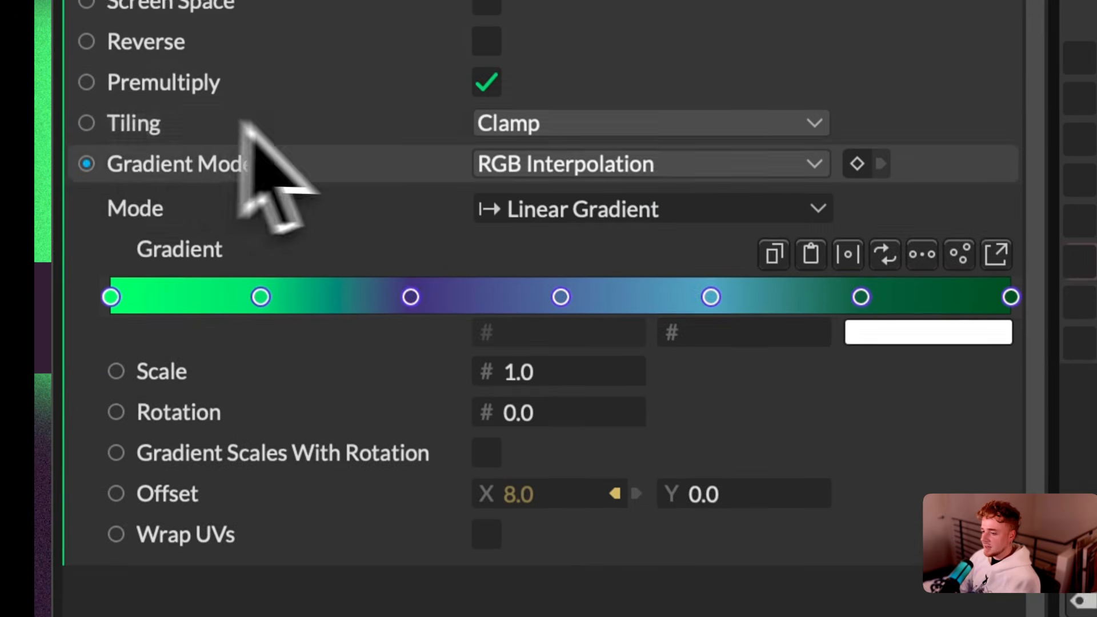
scroll(400, 114, "down", 2)
left_click(623, 74)
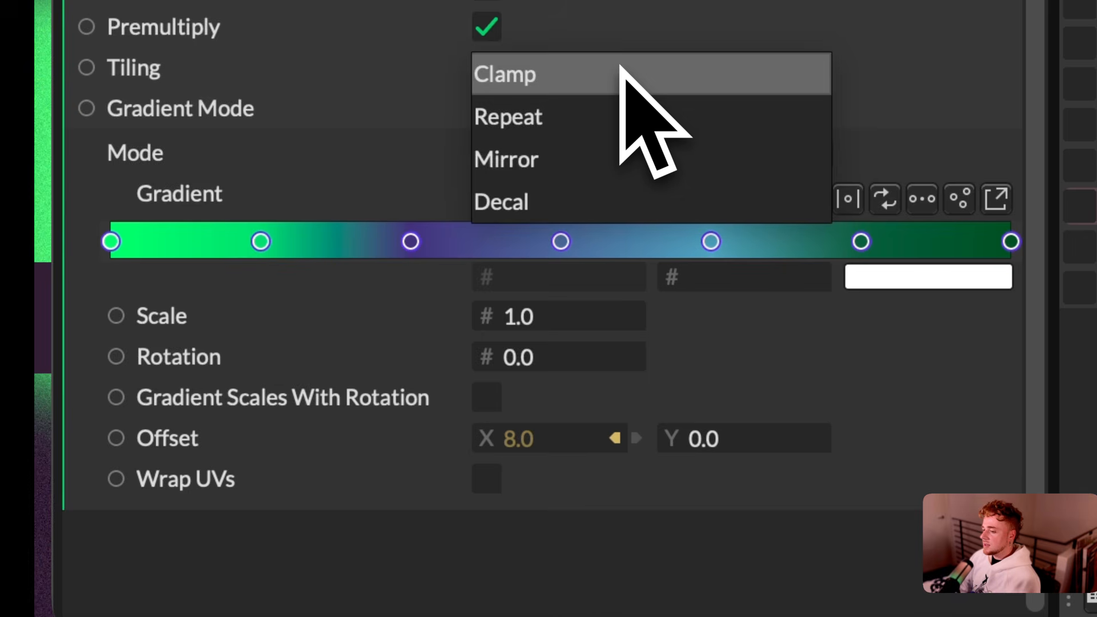
left_click(590, 157)
Step: Set the Value of the Frame [Offset.X] behaviour to 150 and play back the moving gradient
left_click(525, 493)
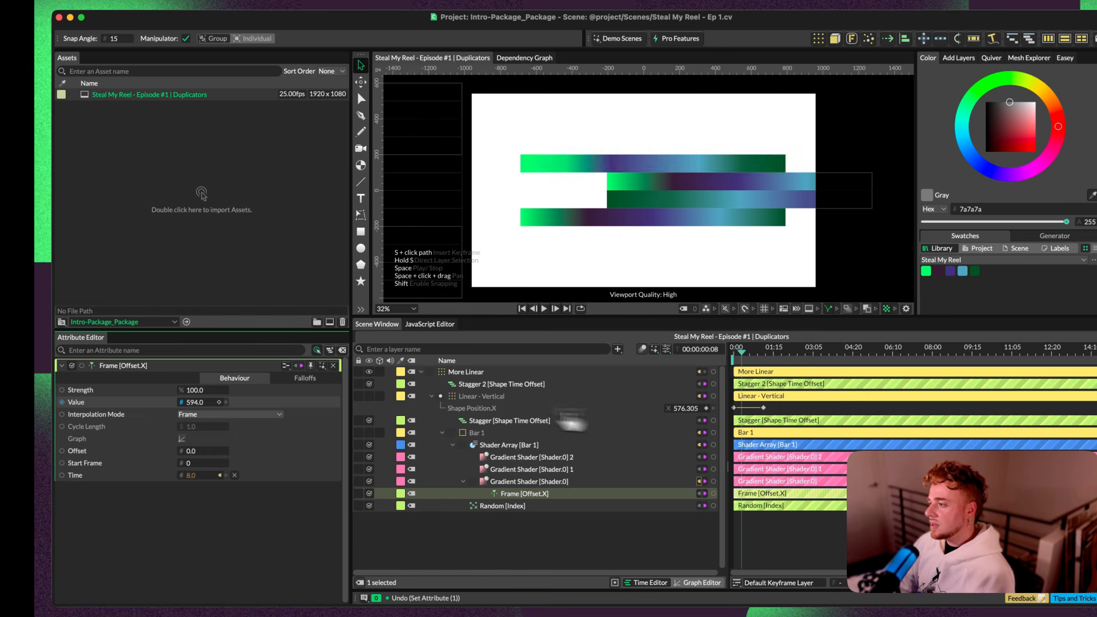
key("super+z")
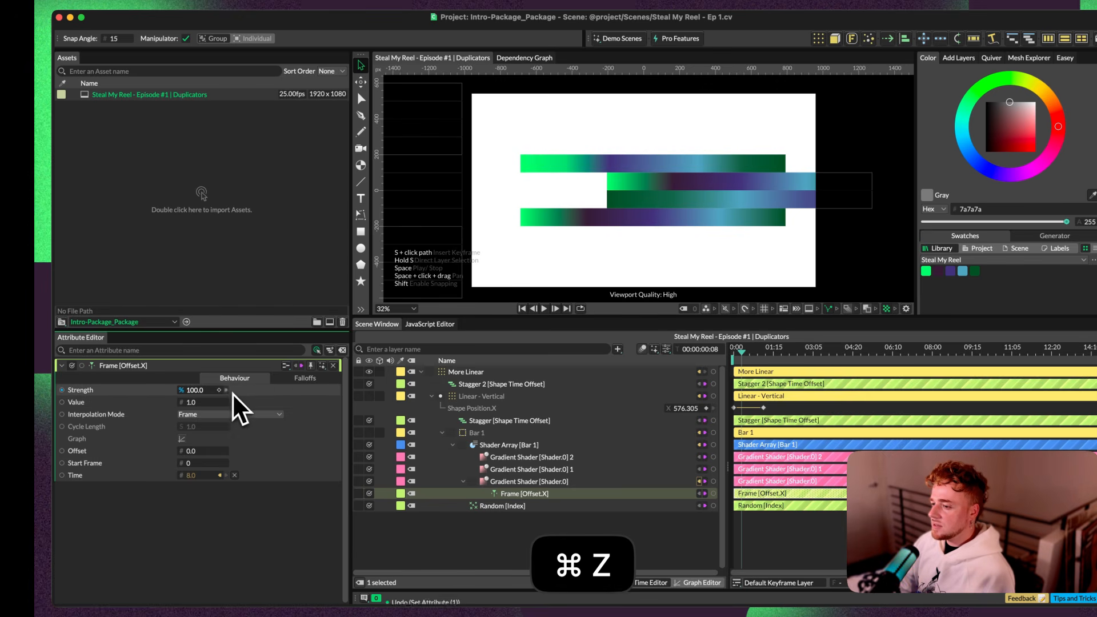
key("space")
key("super+z")
key("space")
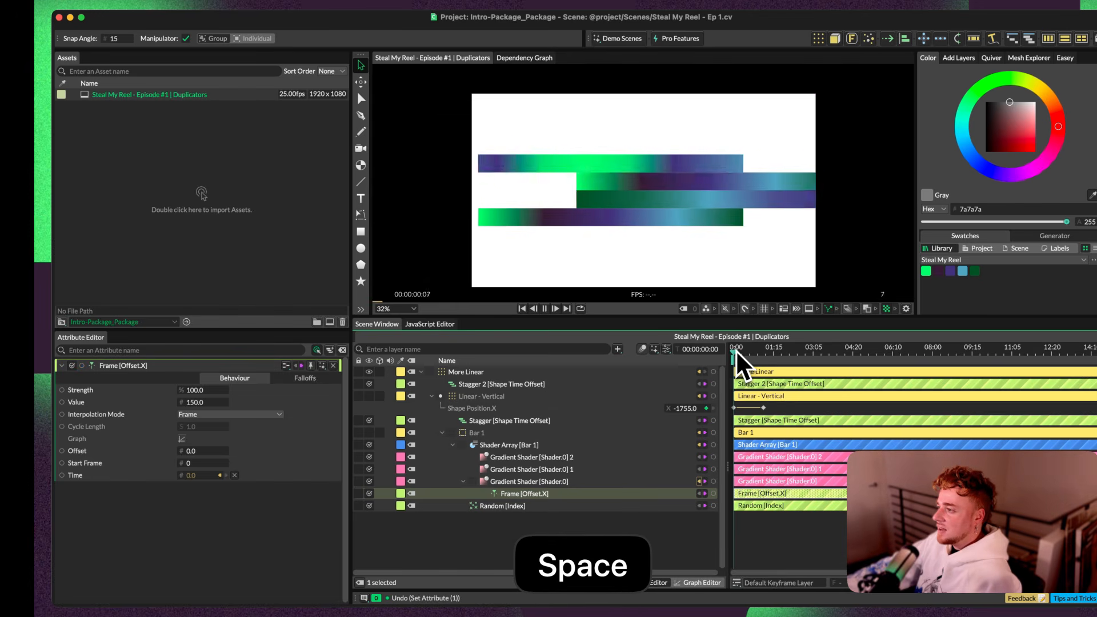
key("space")
Step: Connect the existing Frame [Offset.X] behaviour to the Offset X of both Gradient Shader [Shader.0] 1 and Gradient Shader [Shader.0] 2
left_click(514, 469)
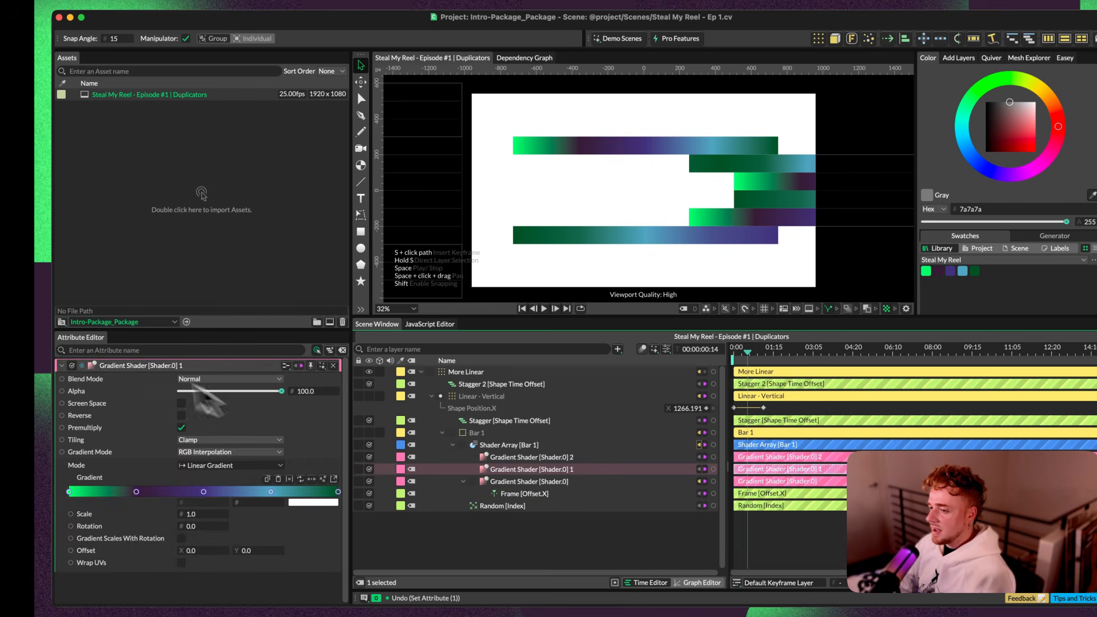
left_click(333, 366)
left_click(530, 494)
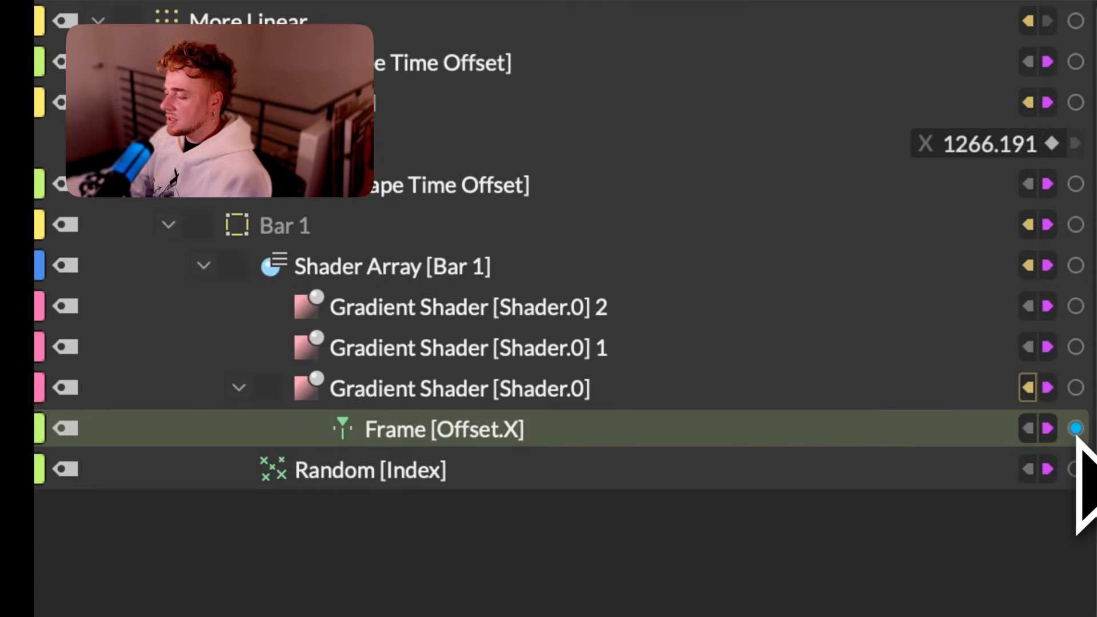
left_click(1077, 430)
left_click_drag(1032, 433, 782, 446)
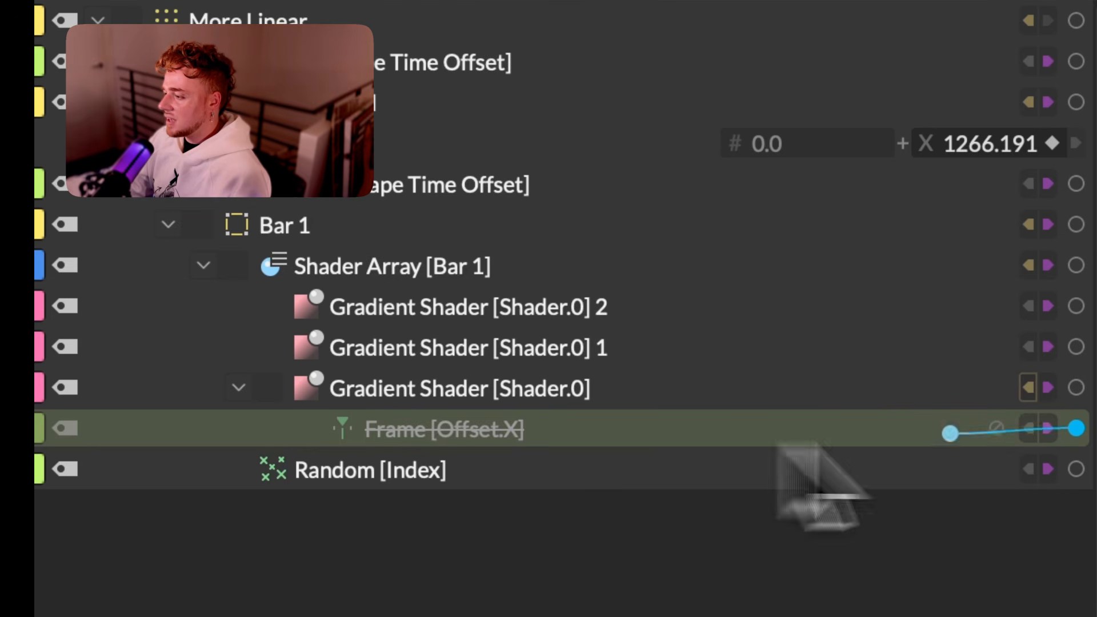
left_click_drag(1070, 439, 1054, 433)
left_click_drag(1061, 382, 881, 375)
left_click_drag(1076, 428, 910, 422)
left_click_drag(1077, 428, 412, 346)
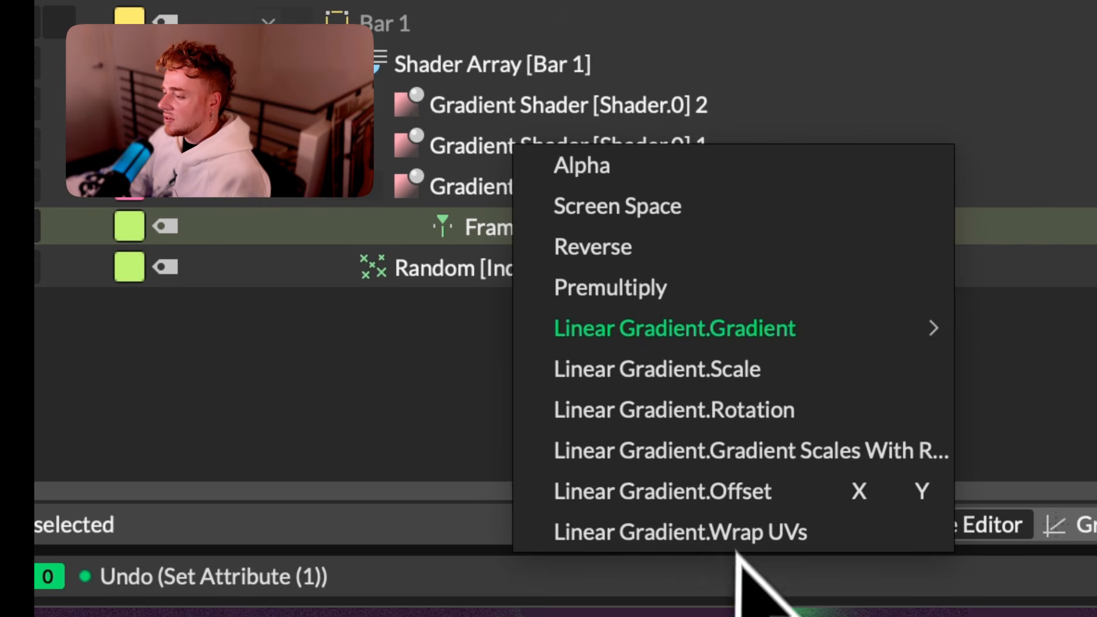
left_click(859, 491, "shift")
left_click(607, 109)
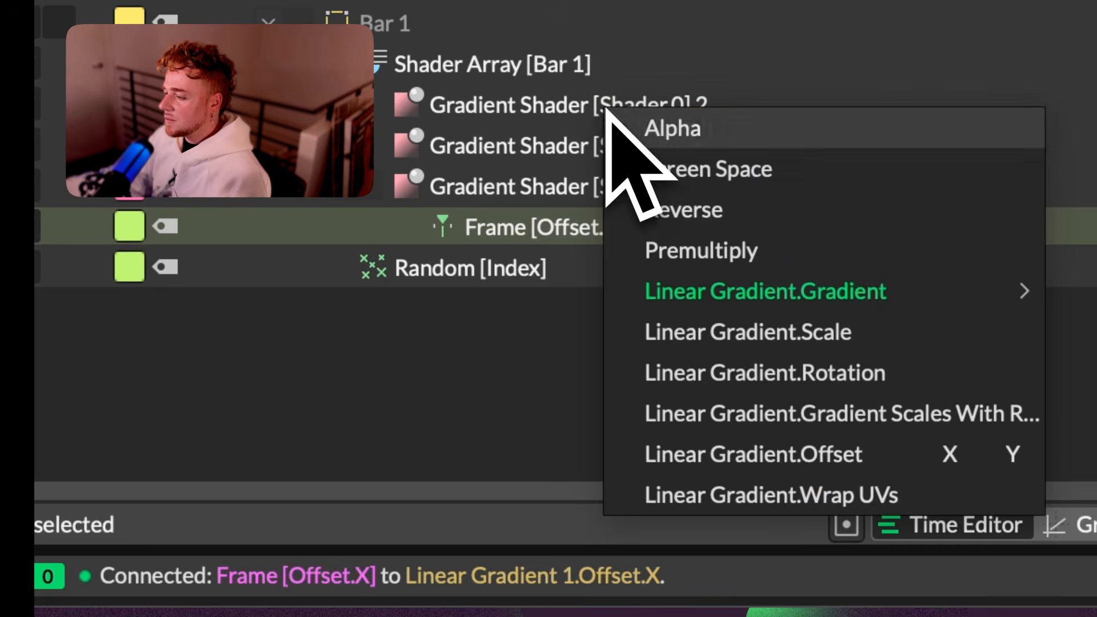
left_click(948, 455)
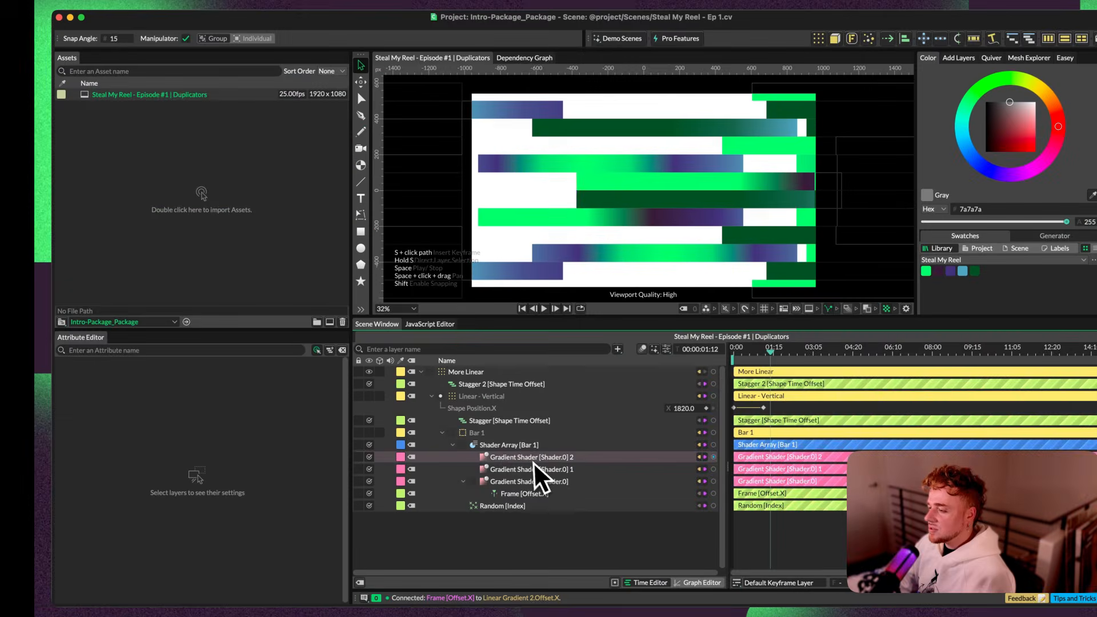
Step: Set the Tiling of Gradient Shader [Shader.0] 1 and Gradient Shader [Shader.0] 2 to Mirror and play back the animation
left_click(537, 465)
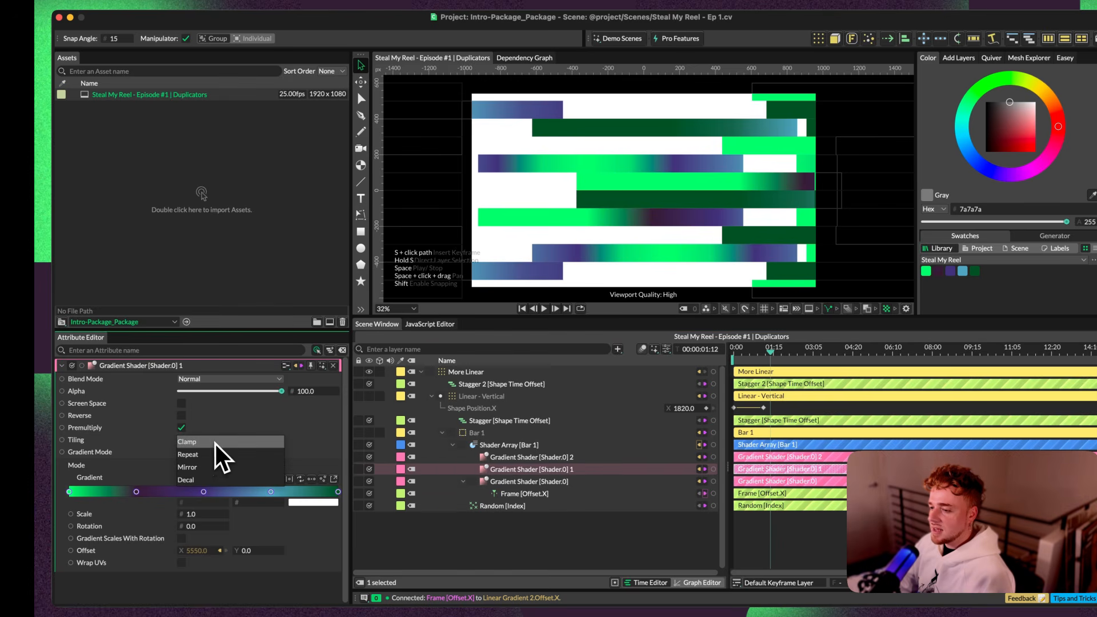
left_click(211, 468)
left_click(492, 458)
key("space")
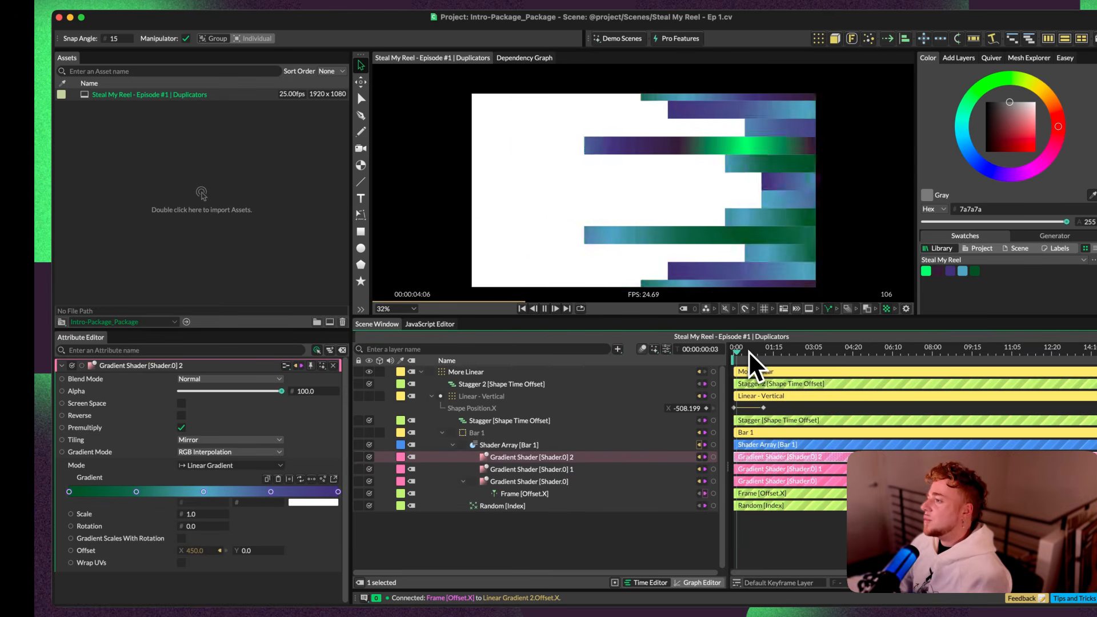
Step: Try enabling Screen Space on all three gradient shaders and preview the bars
left_click(565, 483)
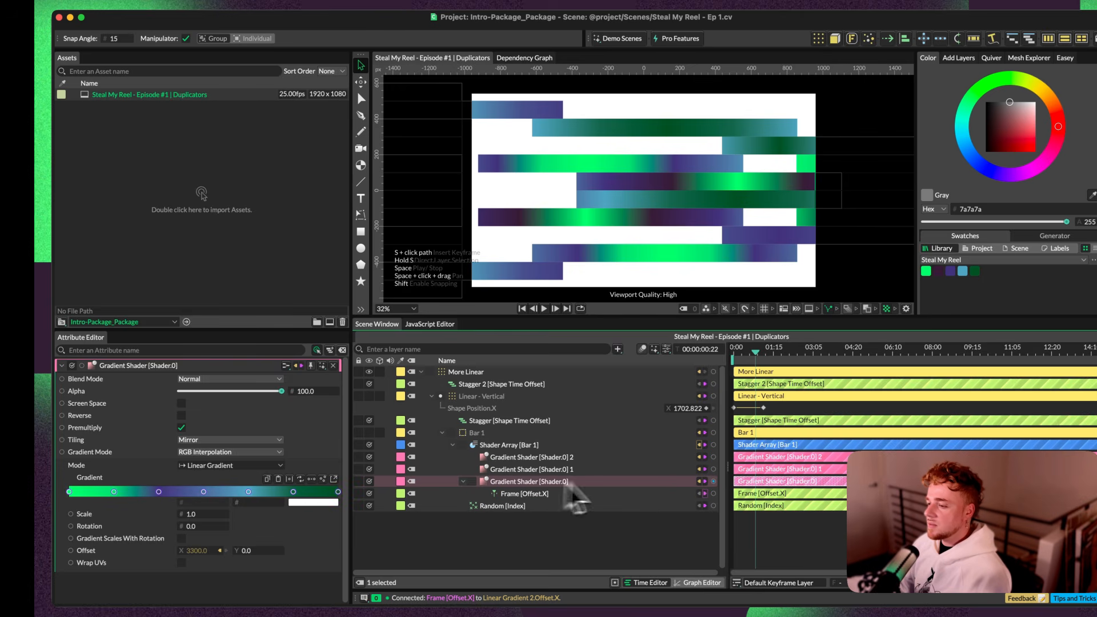
left_click(183, 404)
left_click(183, 405)
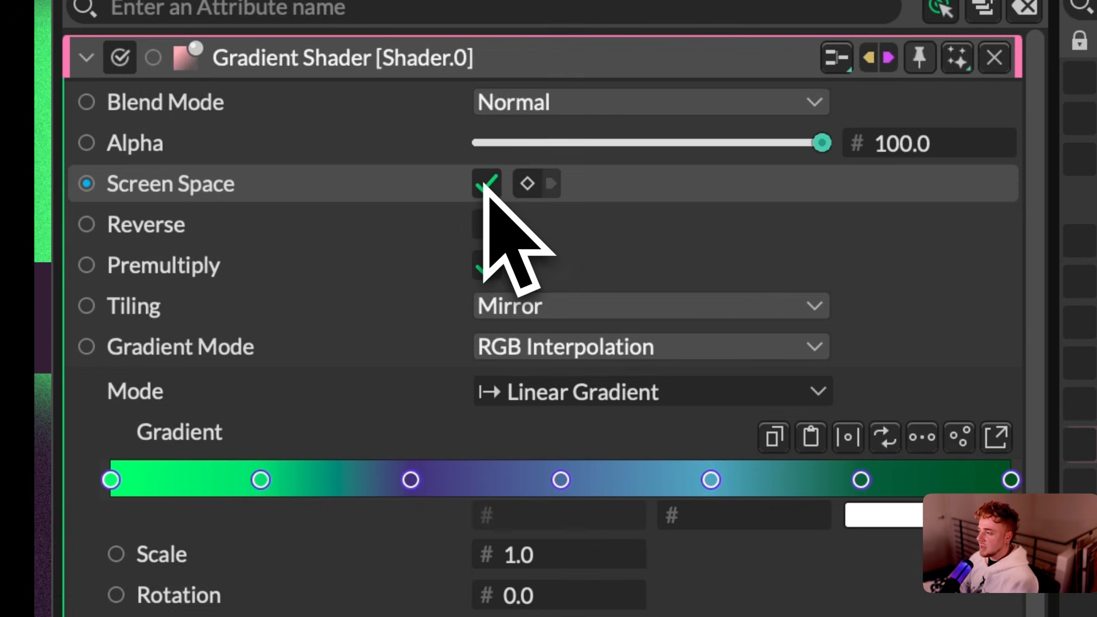
left_click(540, 468)
left_click(486, 184)
left_click(534, 457)
left_click(487, 184)
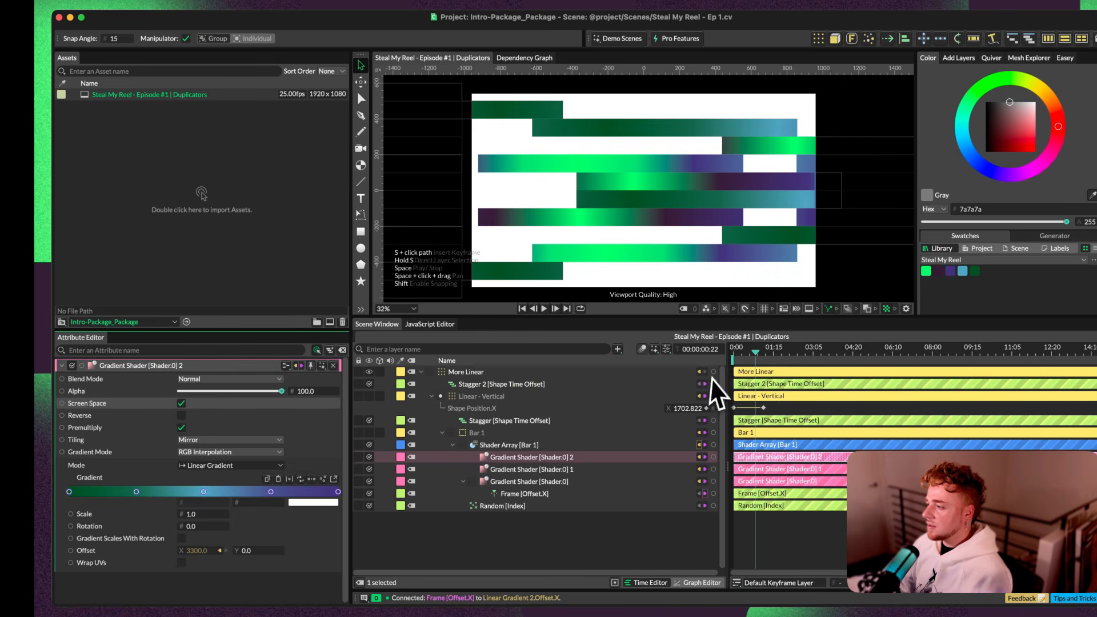
mouse_move(756, 351)
left_mouse_down()
mouse_move(797, 368)
mouse_move(749, 349)
left_mouse_up()
key("space")
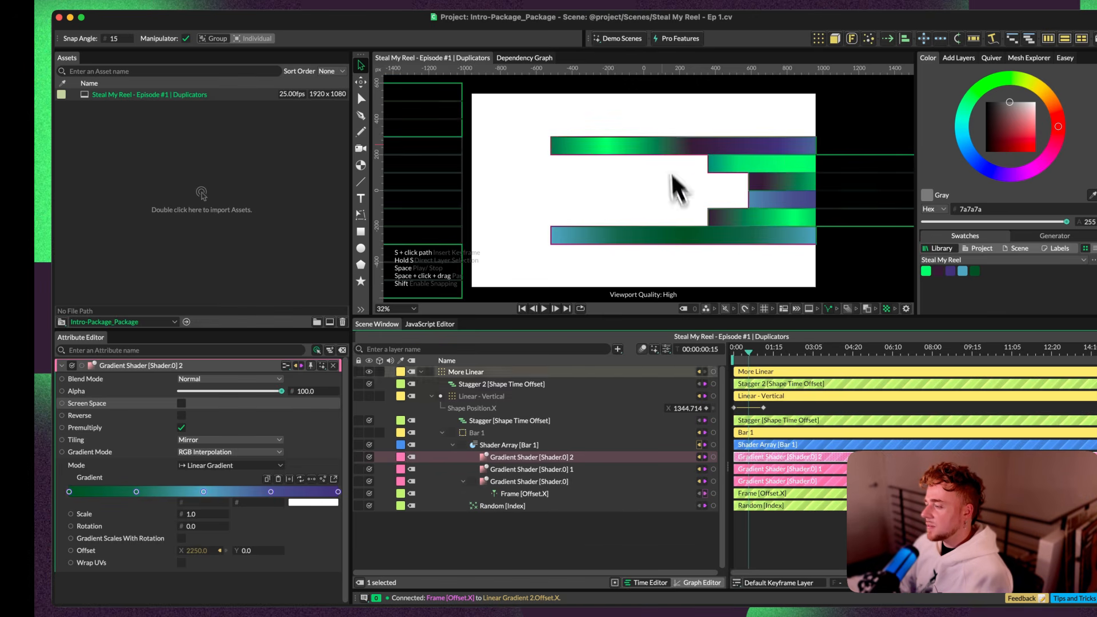
Step: Set the Maximum of Stagger 2 [Shape Time Offset] to -15 and play back the transition from the first frame
left_click(476, 420)
left_click_drag(193, 414, 248, 417)
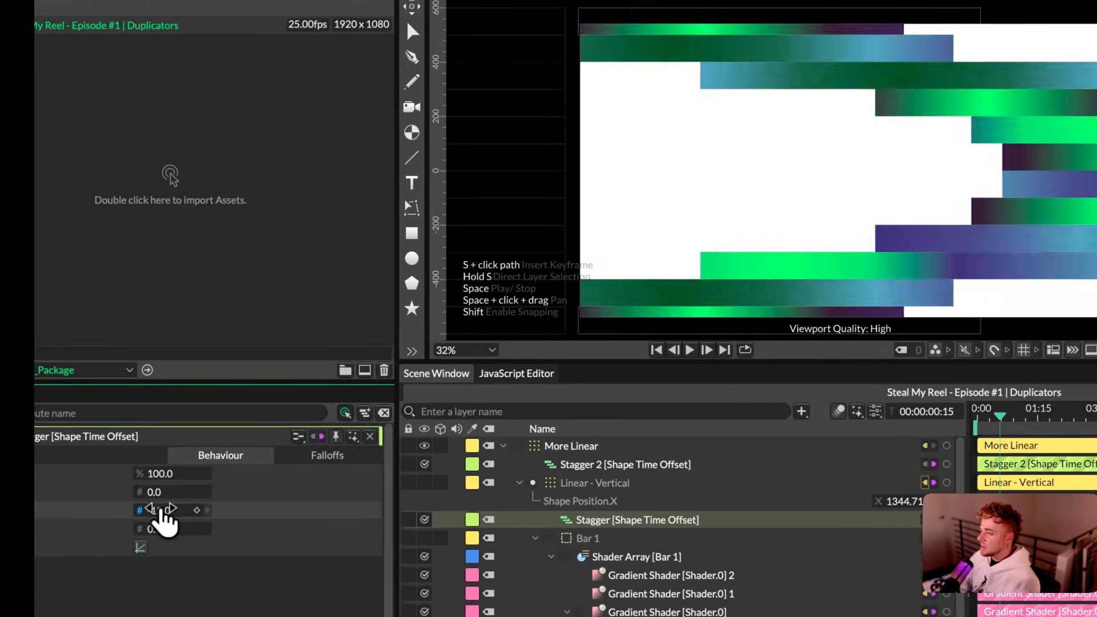
left_click_drag(241, 515, 250, 517)
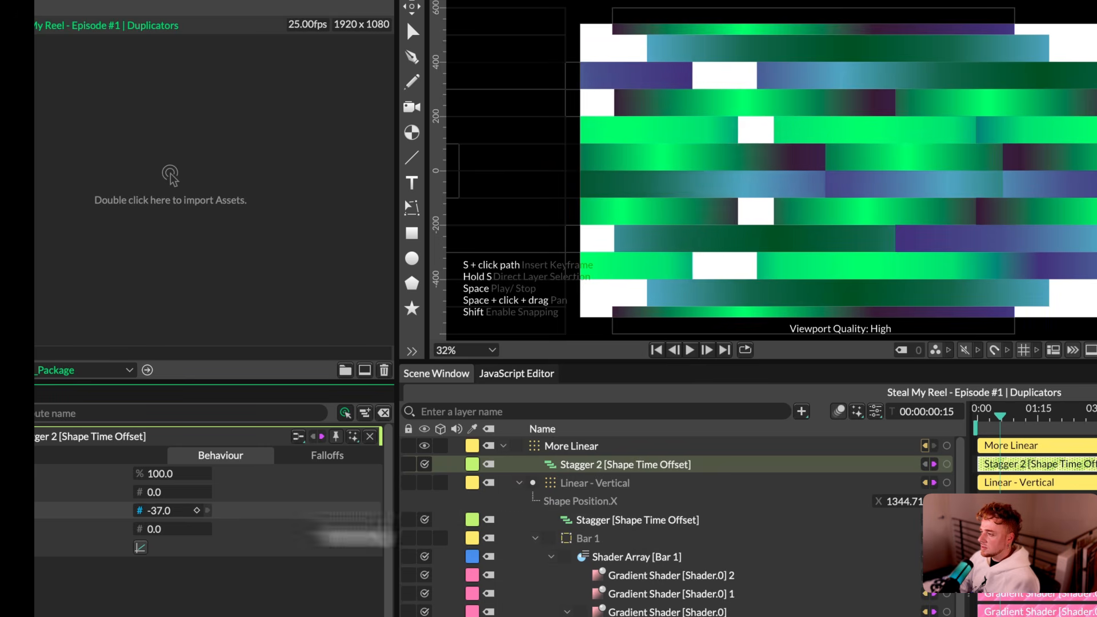
left_click_drag(347, 519, 627, 519)
left_click_drag(1000, 416, 1002, 415)
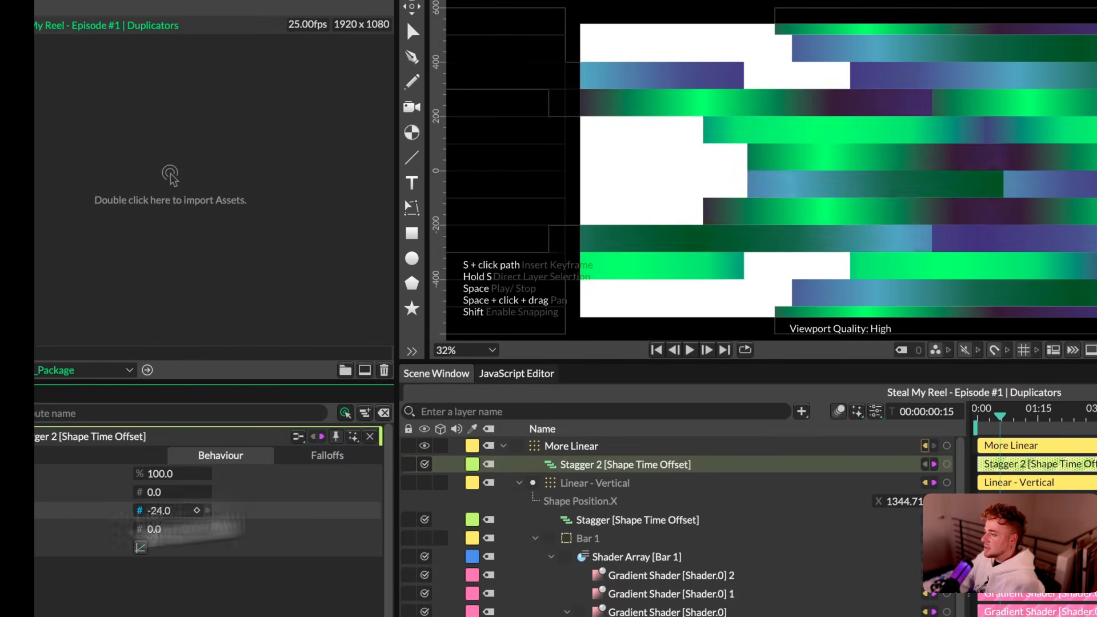
left_click_drag(172, 510, 179, 511)
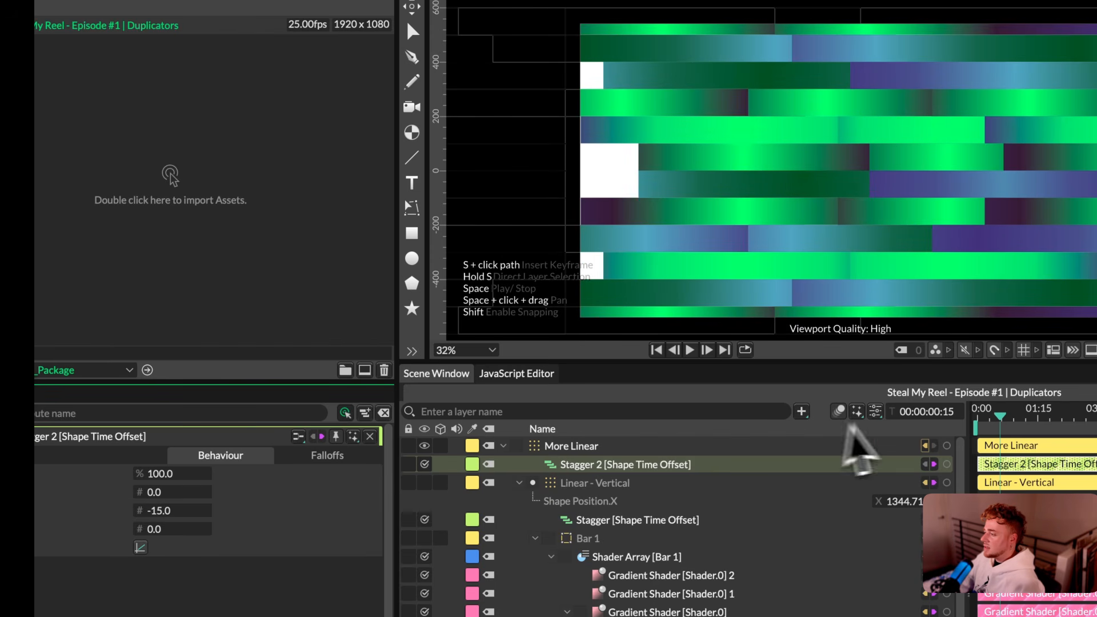
left_click_drag(1001, 415, 978, 415)
key("space")
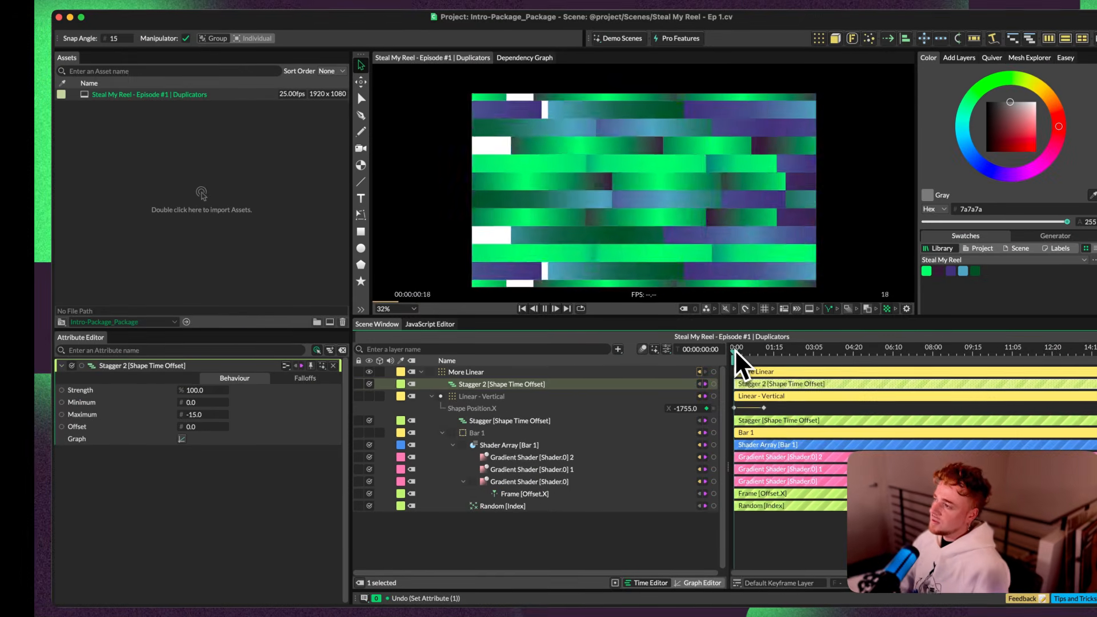
key("space")
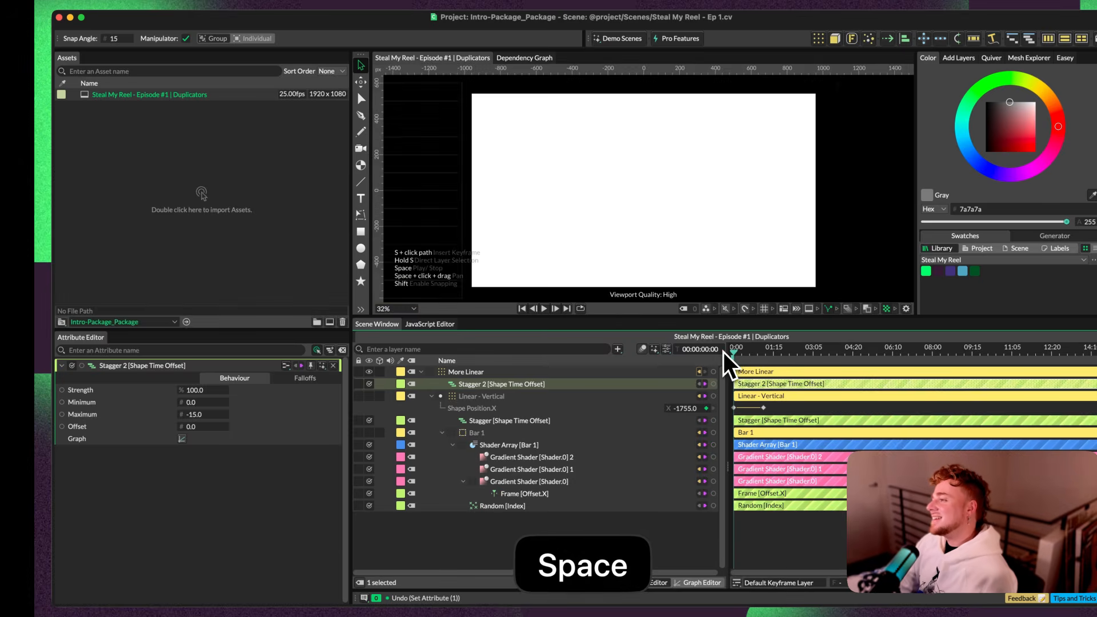
key("space")
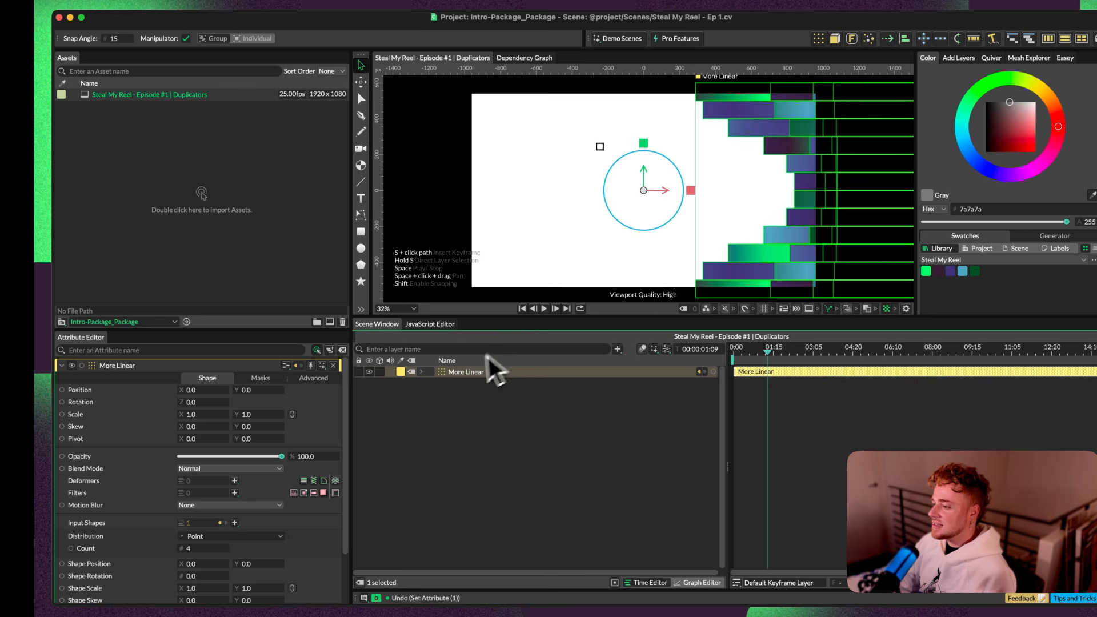
Step: Save the scene and nest More Linear inside a new Duplicator
key("super+s")
scroll(777, 87, "down", 1)
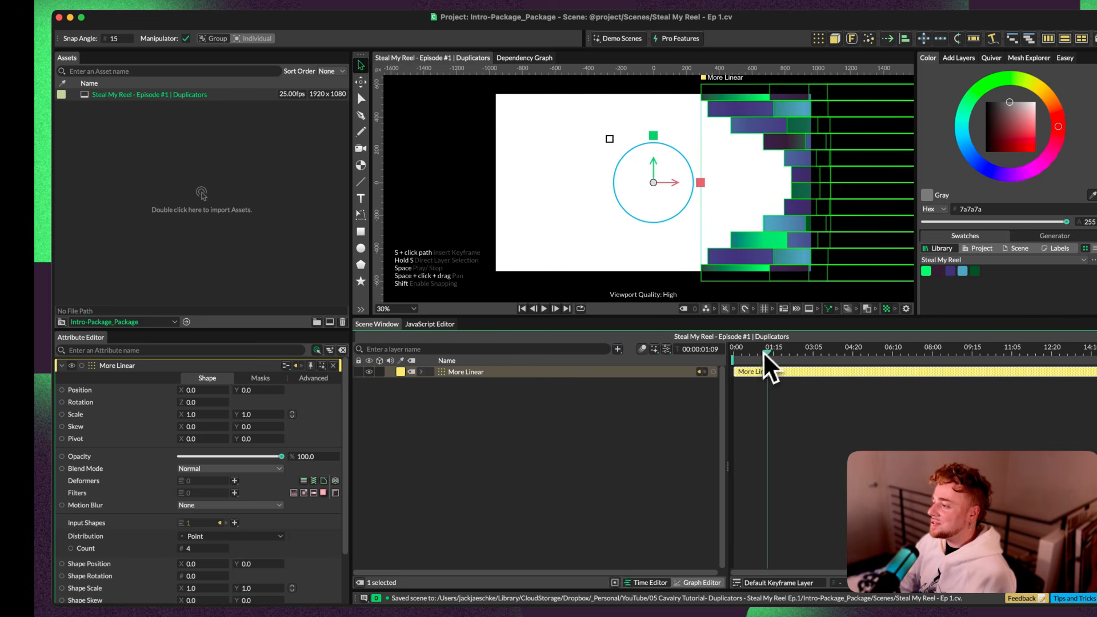
key("space")
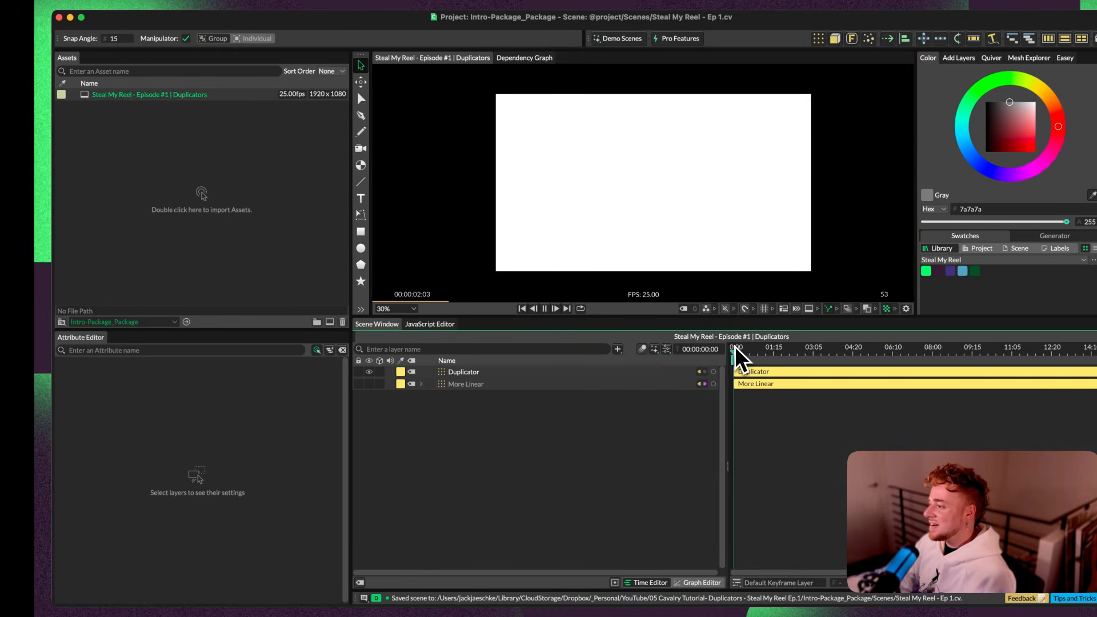
key("space")
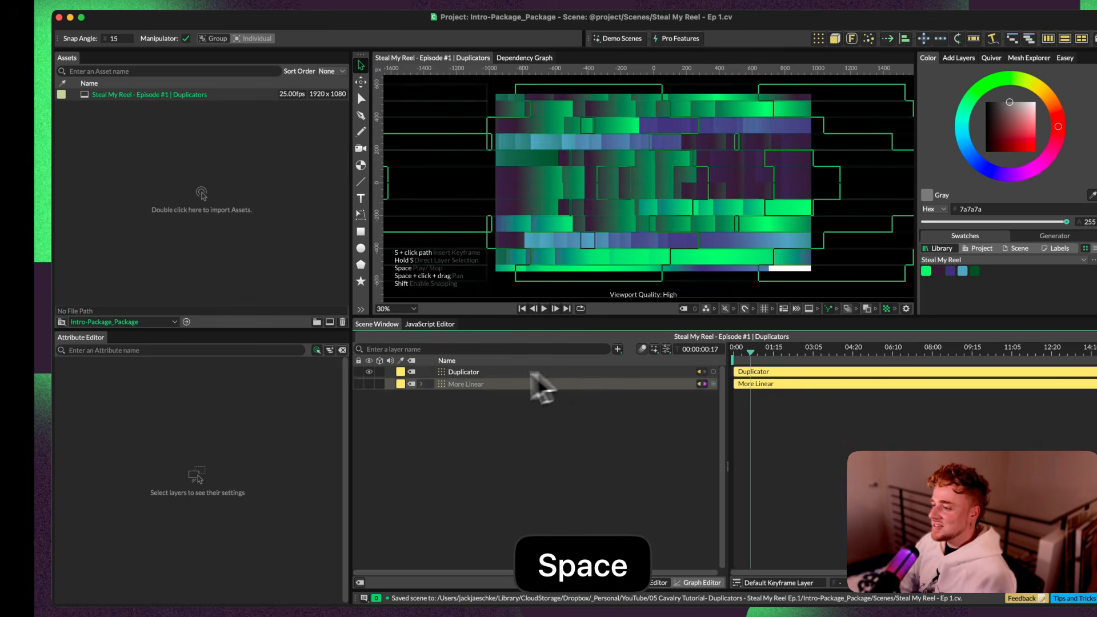
Step: Set the Count of the new Duplicator around More Linear to 2 and scrub the first frames
left_click(451, 372)
left_click(623, 476)
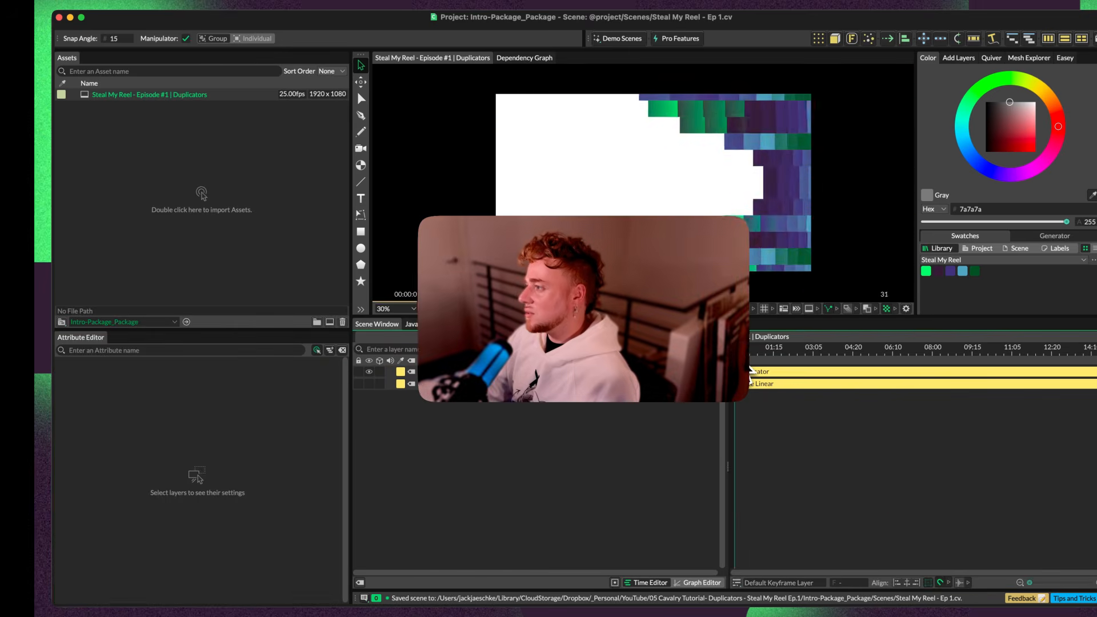
key("space")
left_click(468, 372)
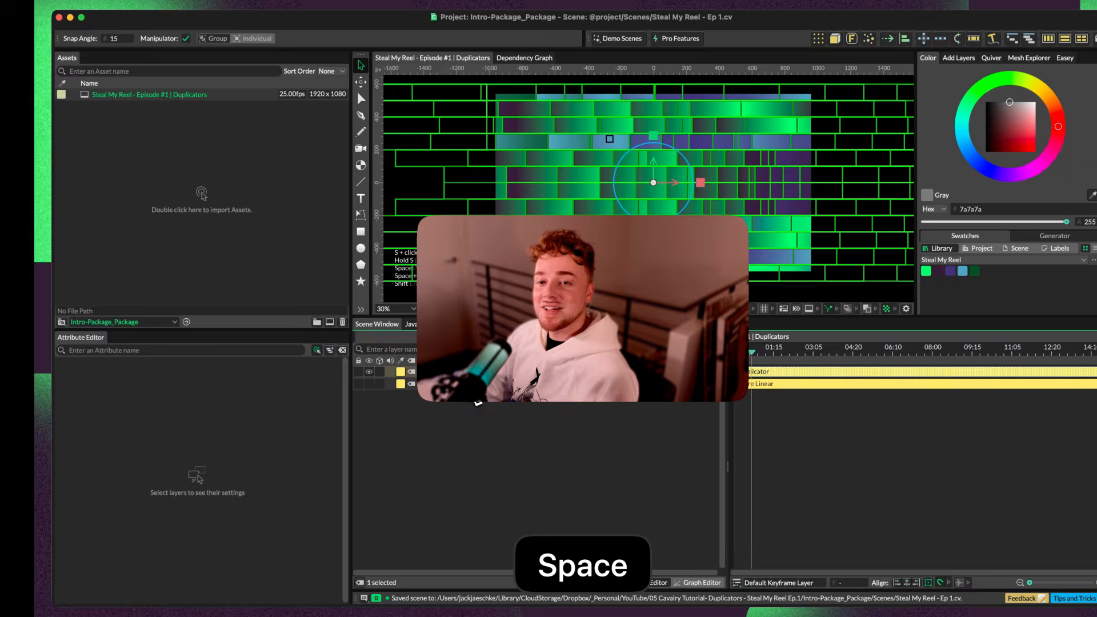
left_click(220, 548)
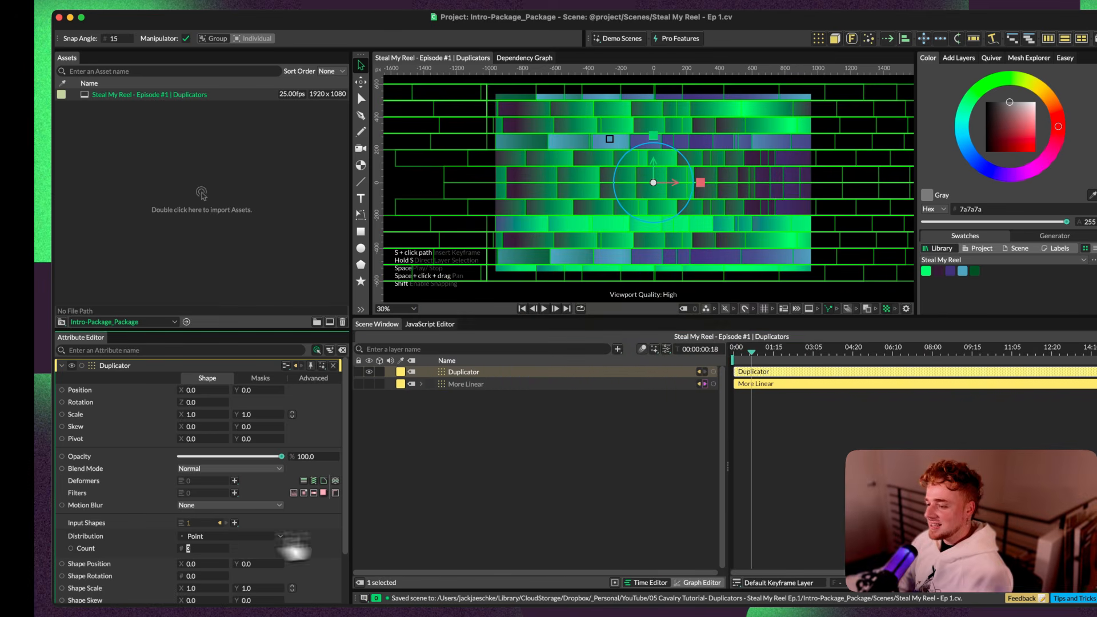
type("2")
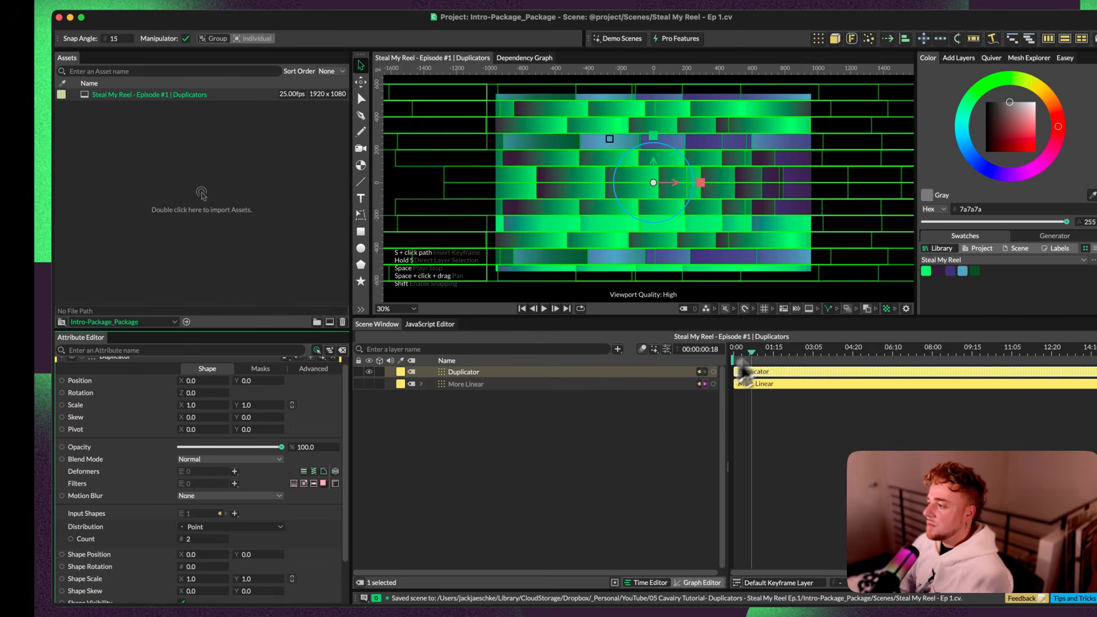
left_click(736, 352)
left_click_drag(735, 352, 736, 355)
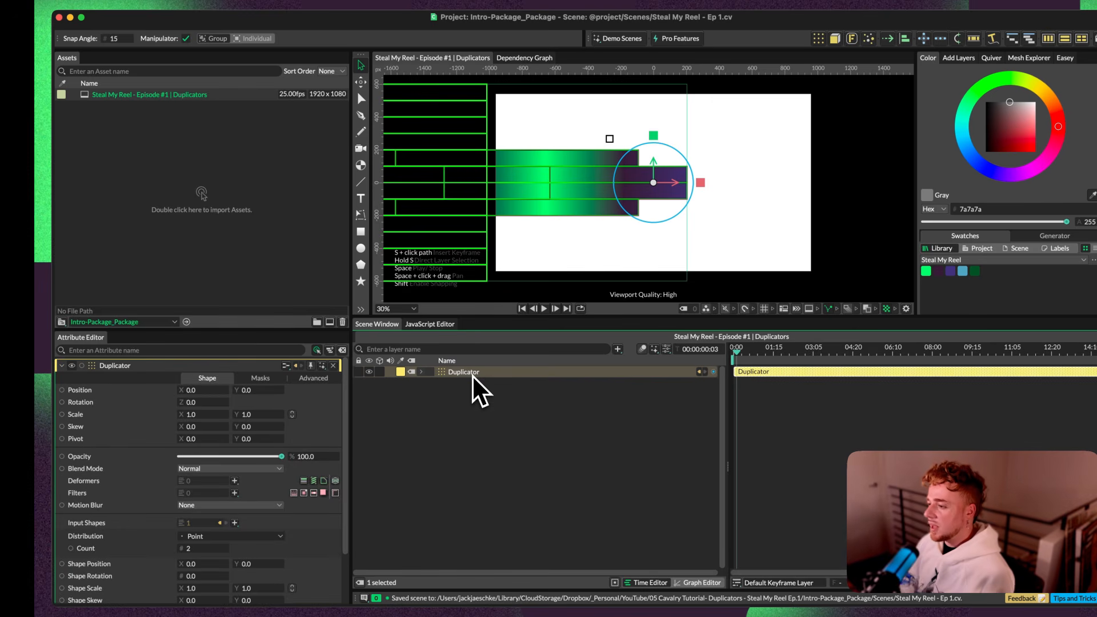
Step: Rename the outer Duplicator as Reverse
double_click(472, 375)
type("Reverse")
key("Return")
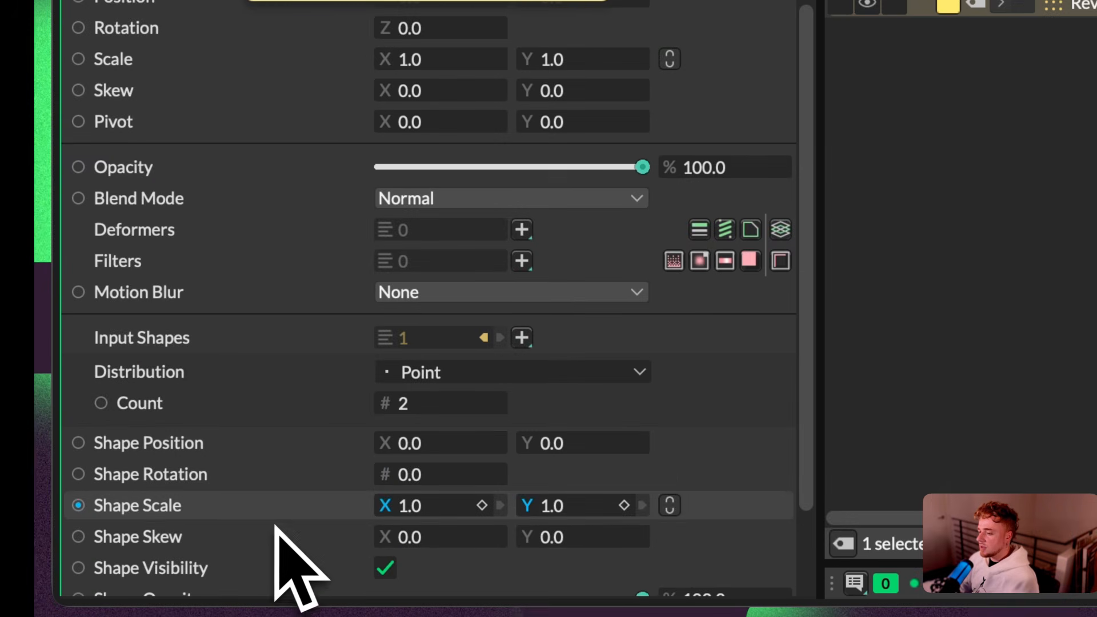
Step: Add a Value Array to the Shape Scale X of Reverse, with values 1 and -1
scroll(275, 524, "down", 1)
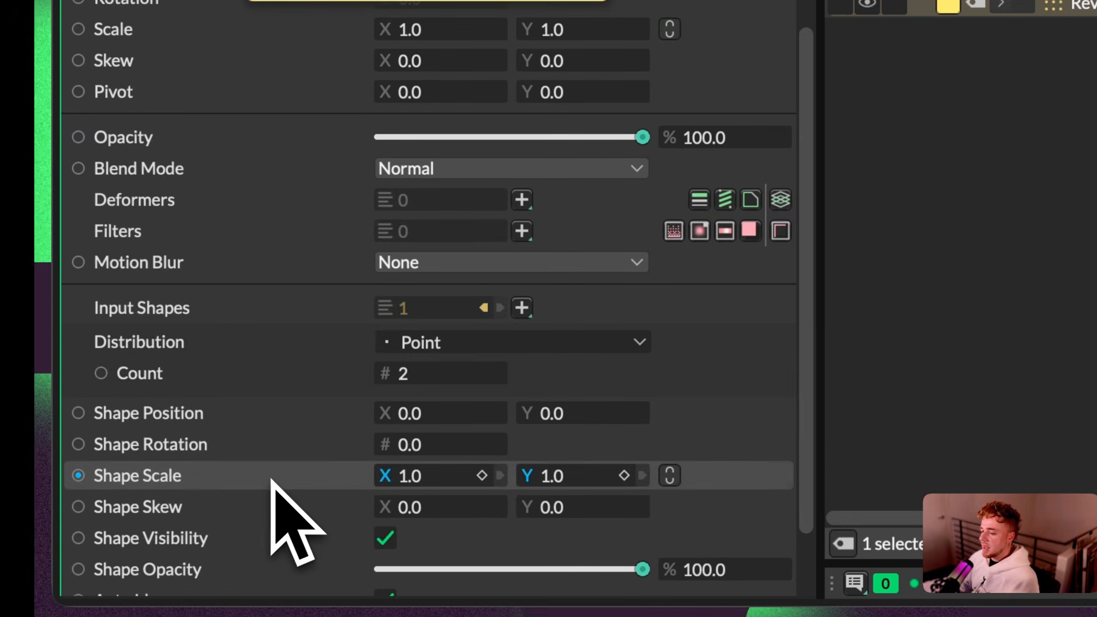
right_click(272, 481)
mouse_move(388, 238)
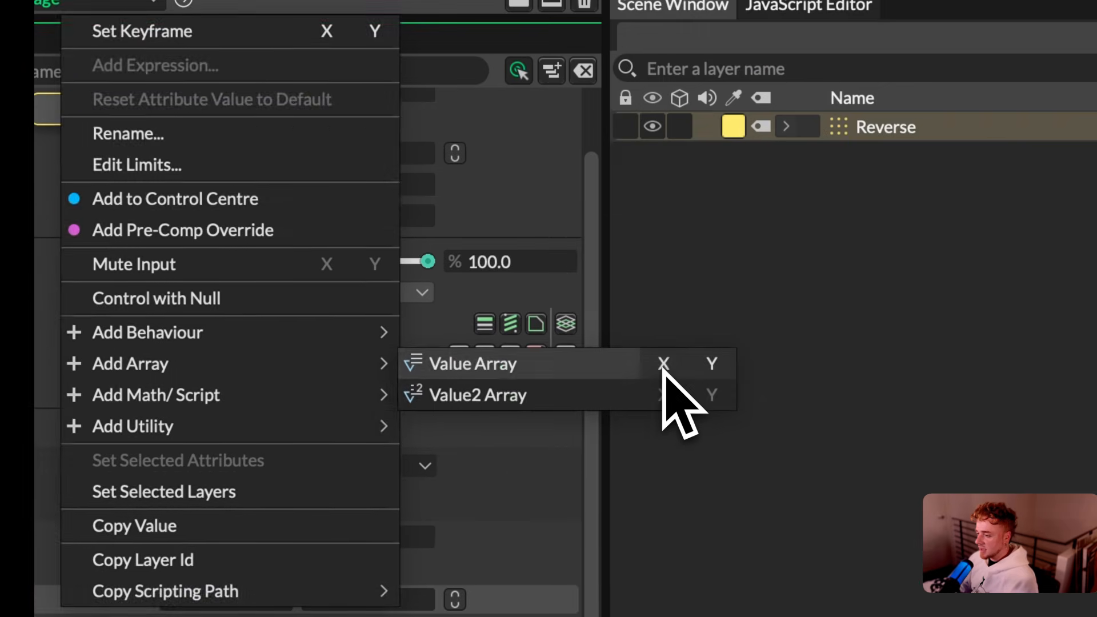
left_click(879, 239)
left_click(342, 216)
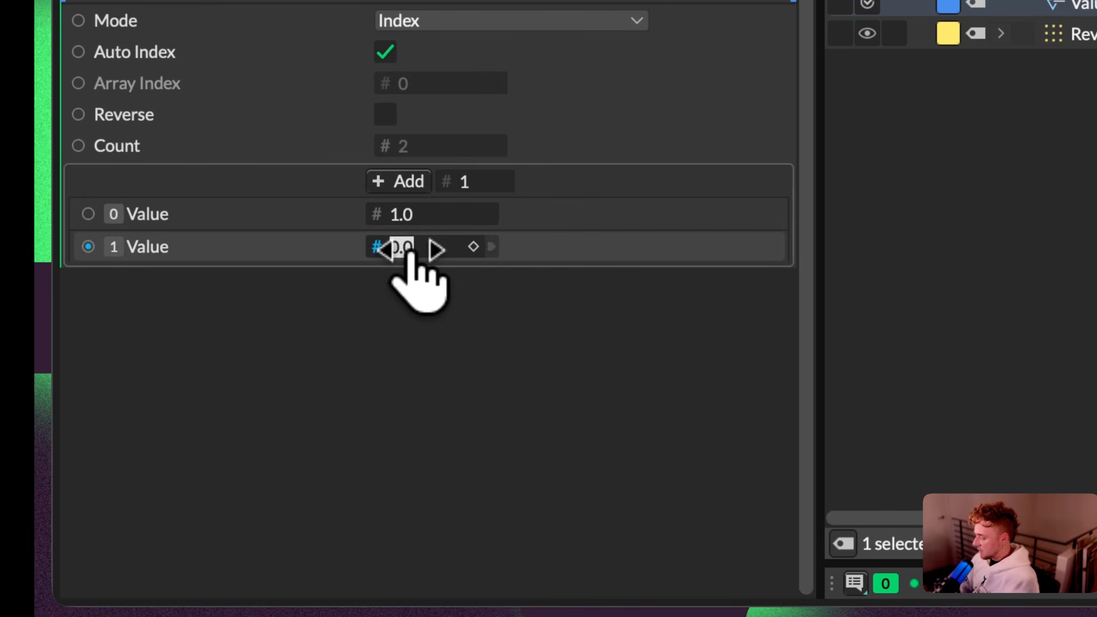
left_click(558, 420)
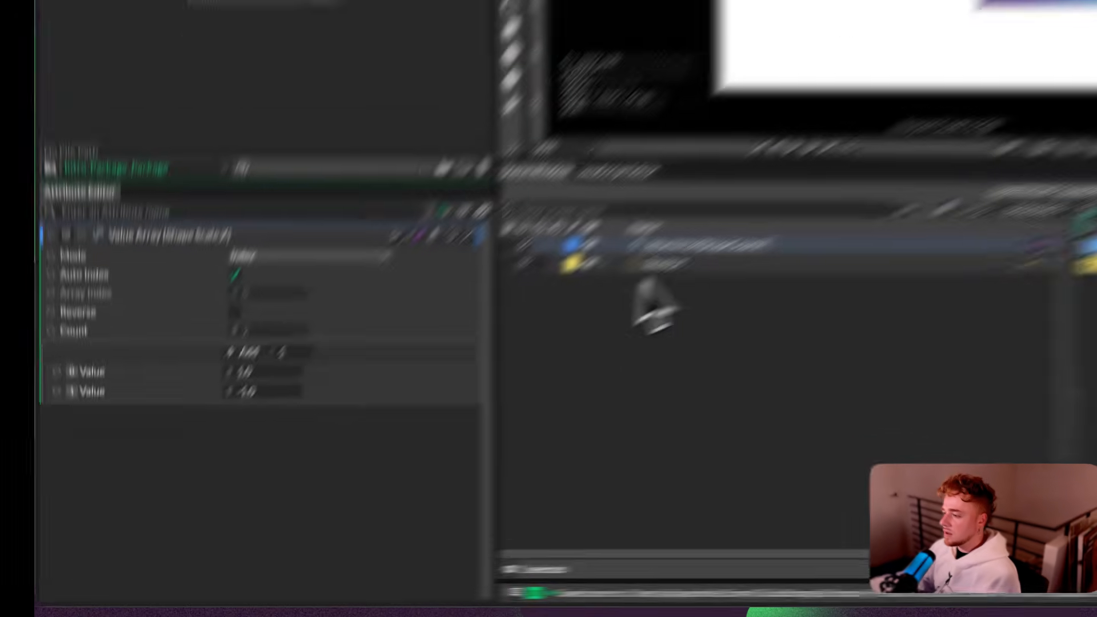
left_click_drag(737, 354, 682, 347)
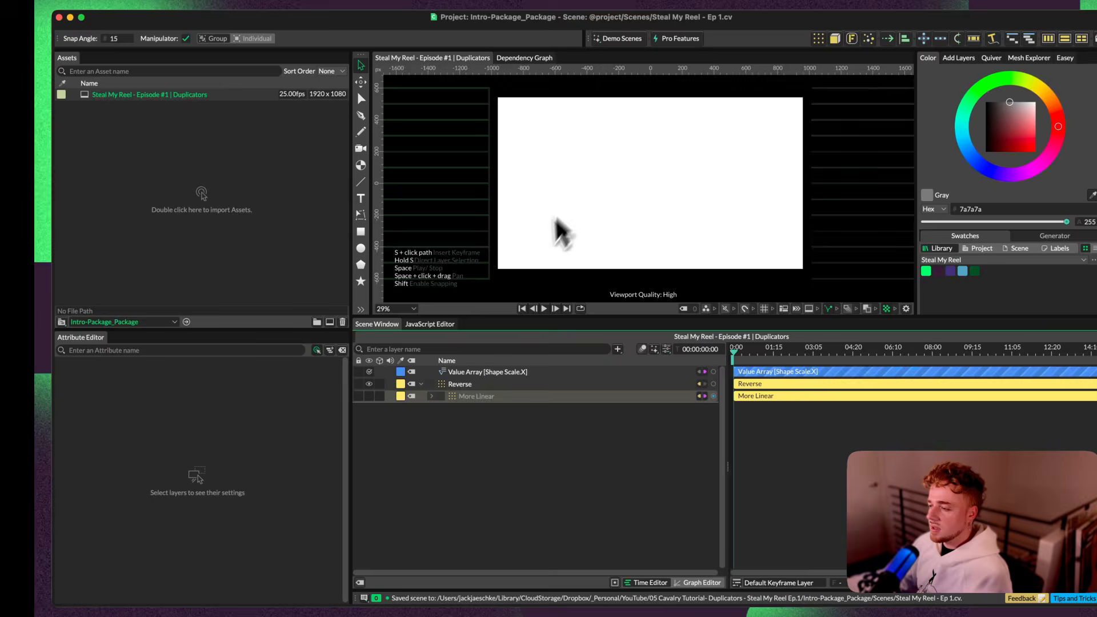
Step: Enable Use Index Context in the advanced settings of More Linear and play back the mirrored transition
left_click(477, 396)
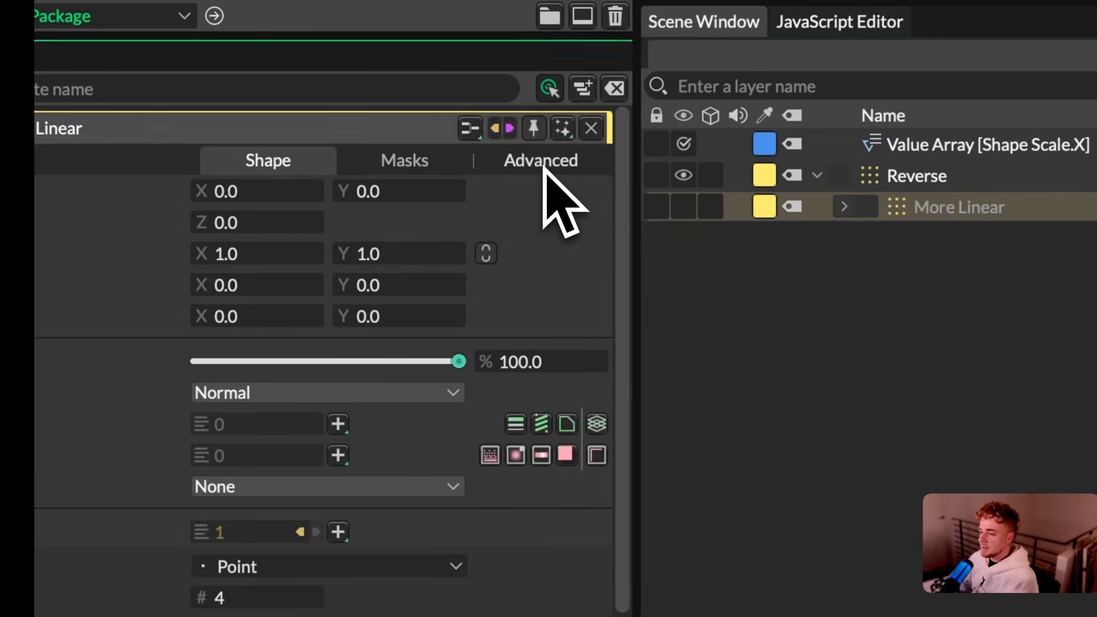
left_click(540, 166)
scroll(609, 320, "down", 10)
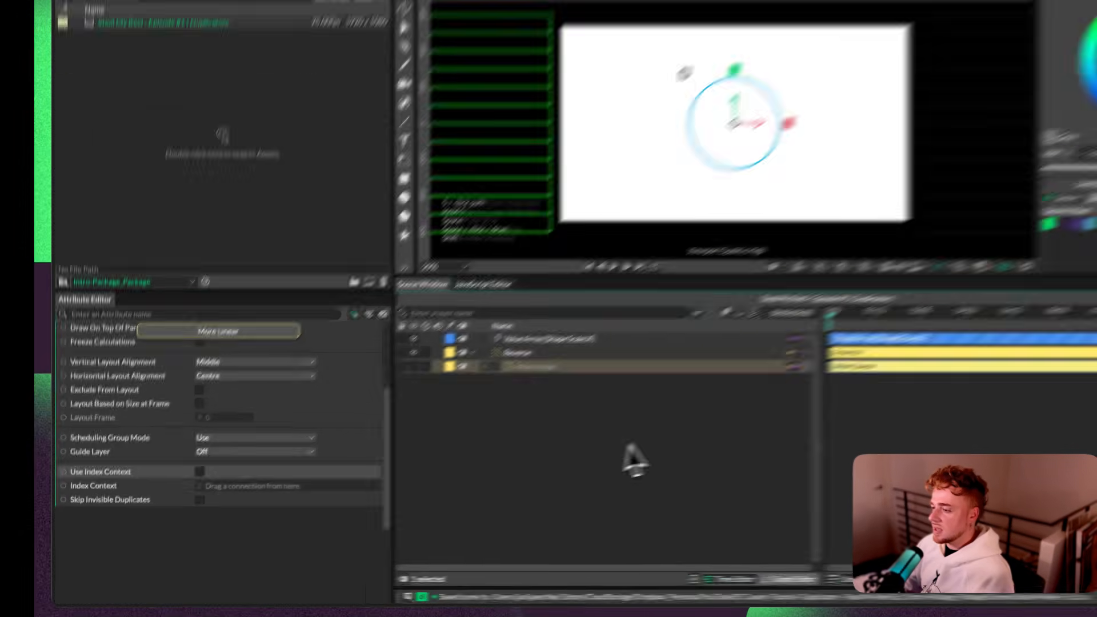
key("space")
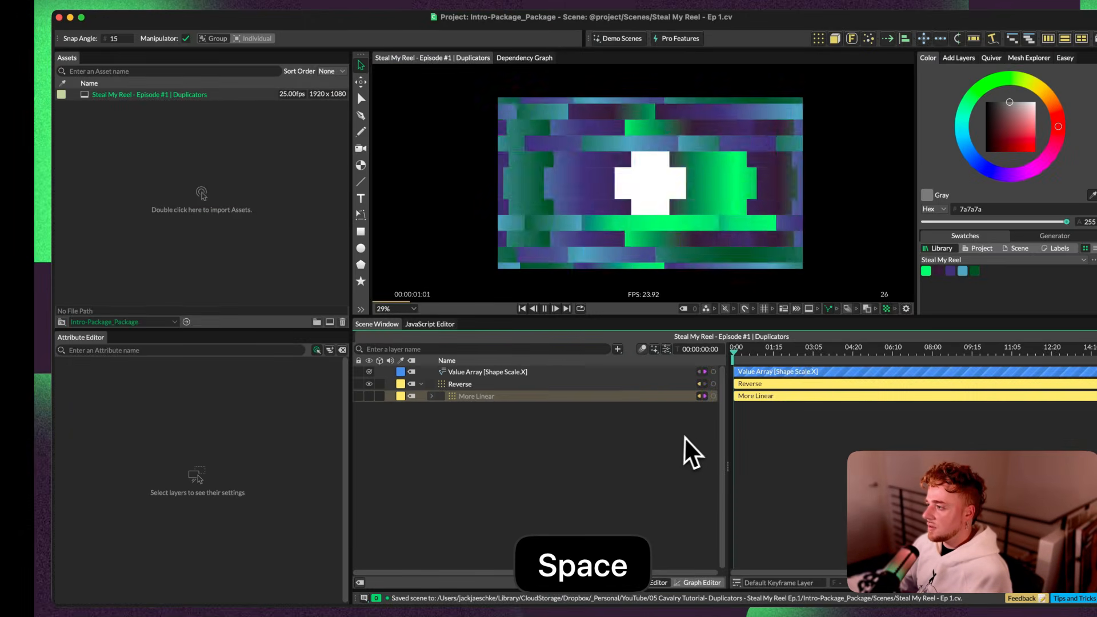
key("space")
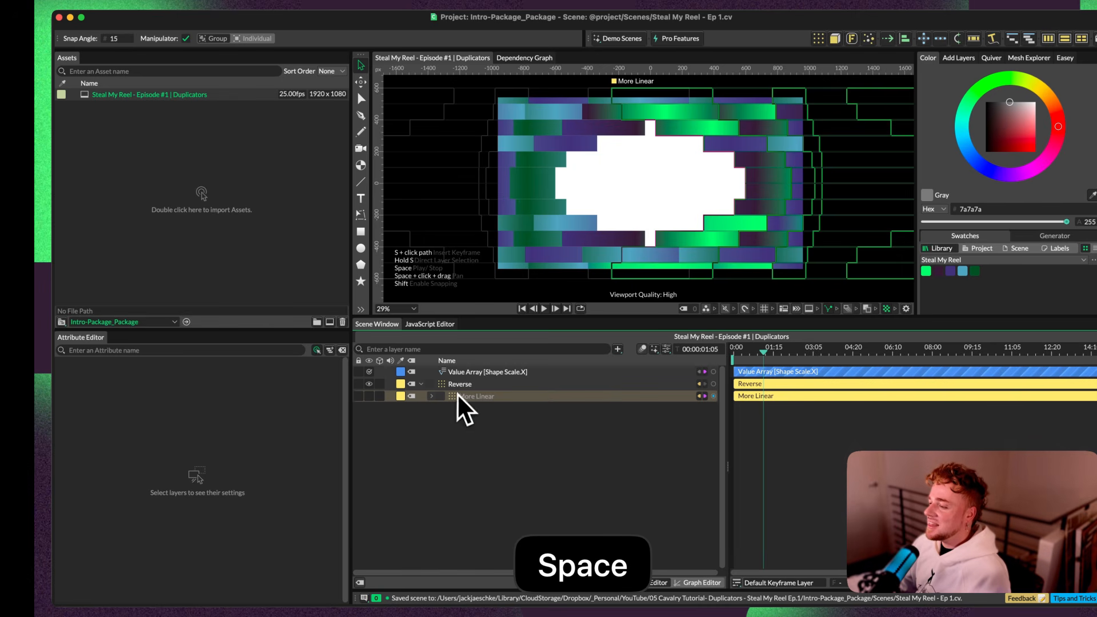
Step: Inspect the settings of the More Linear and Reverse duplicators and the layers nested inside More Linear
left_click(464, 397)
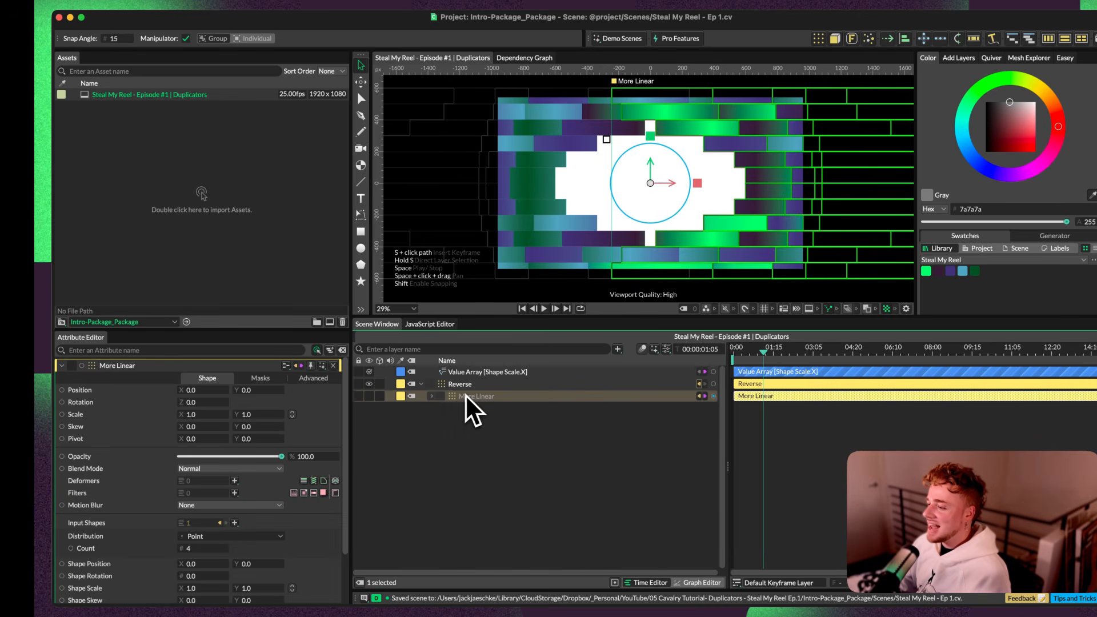
left_click(463, 385)
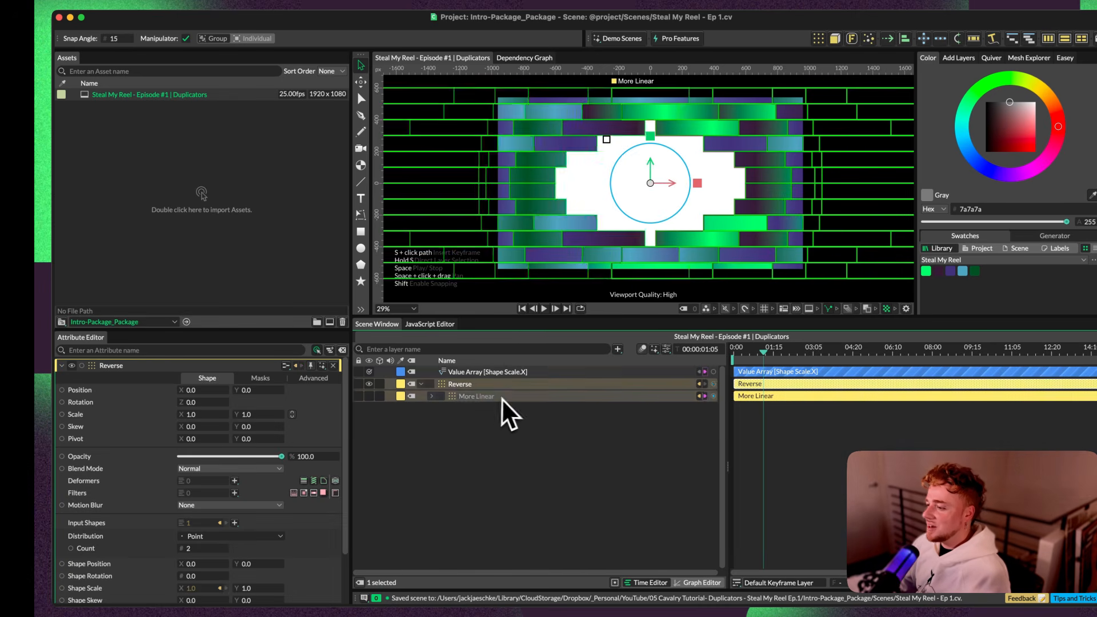
left_click(432, 396)
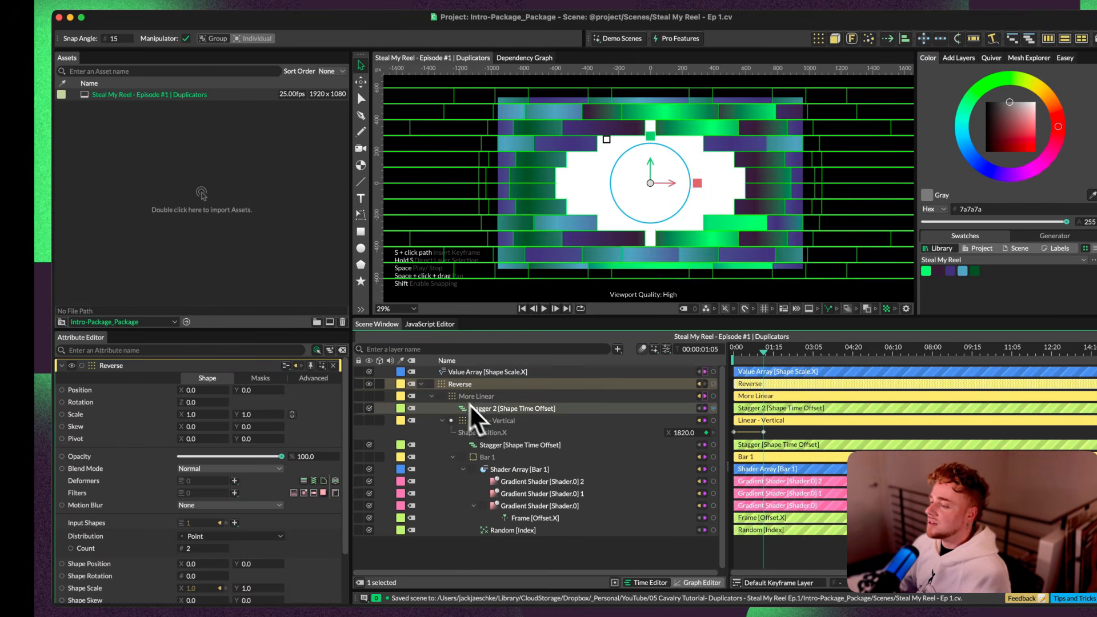
left_click(432, 396)
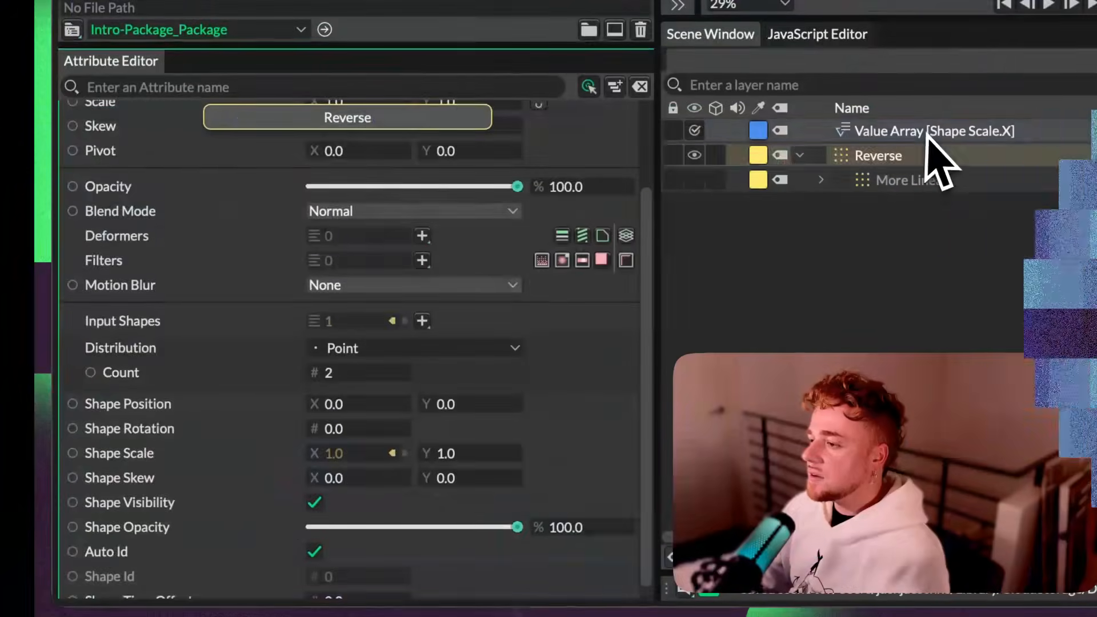
Step: Review the Shape Scale X Value Array entries against the Count of the Reverse duplicator
left_click(927, 133)
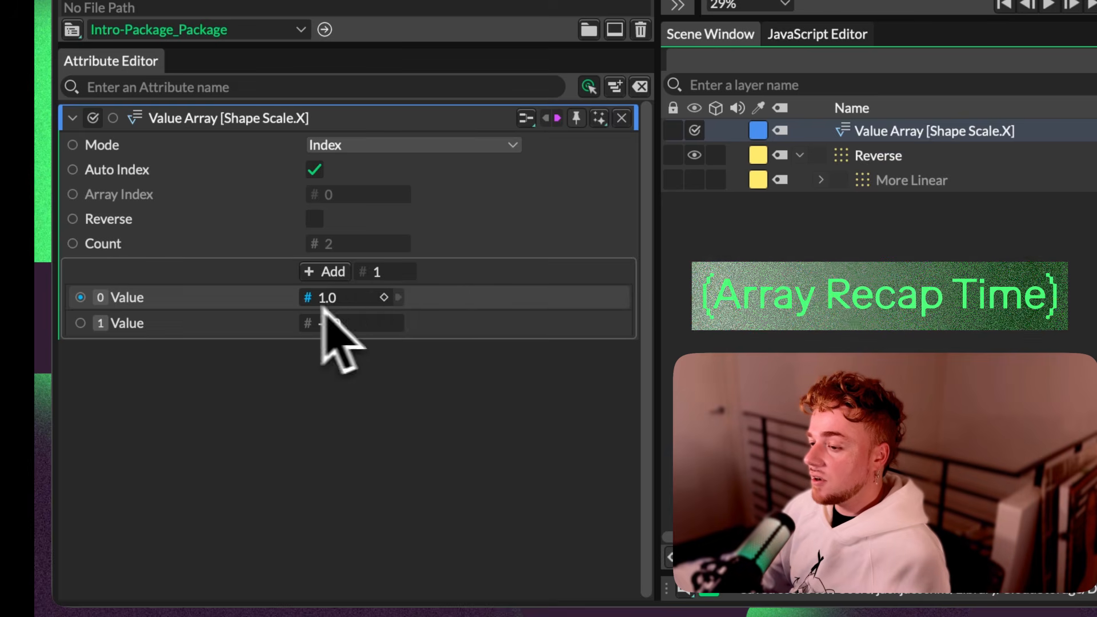
left_click(874, 158)
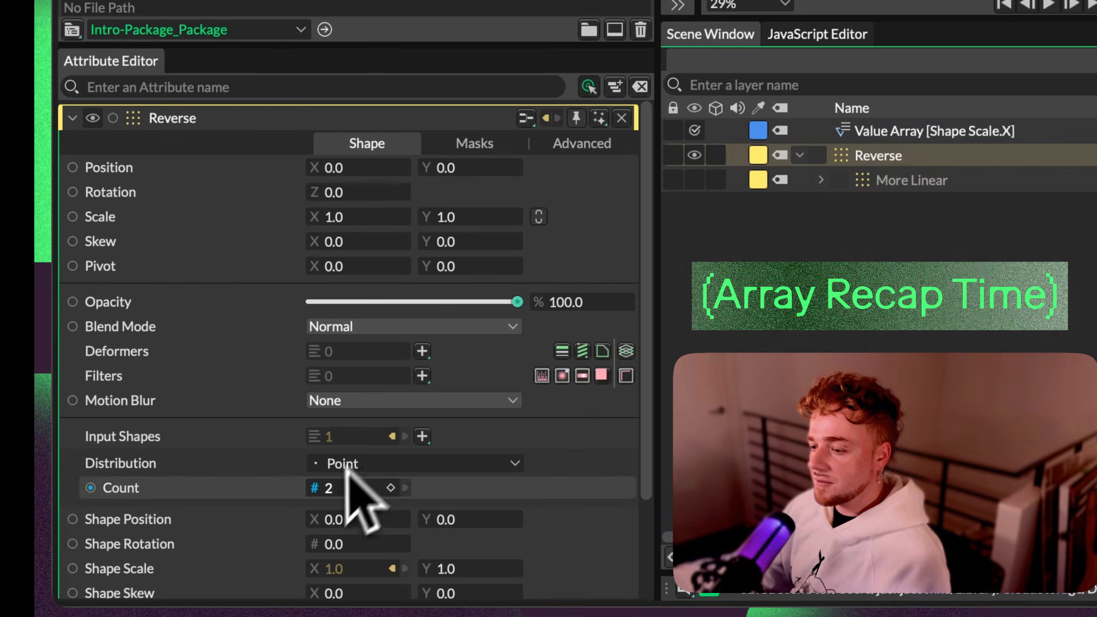
left_click(889, 133)
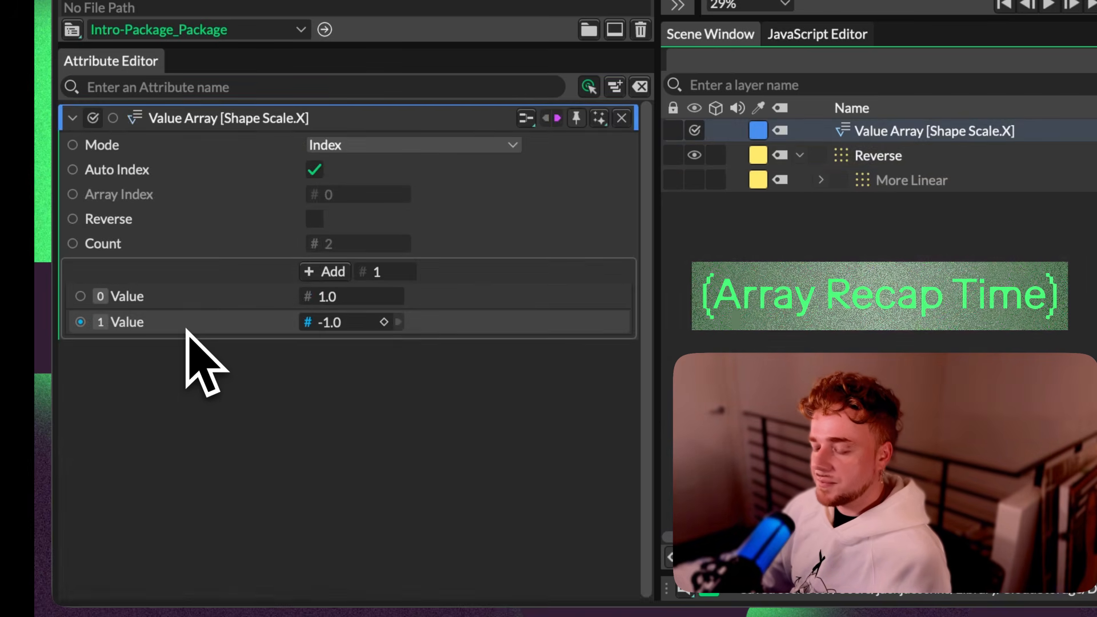
left_click(883, 161)
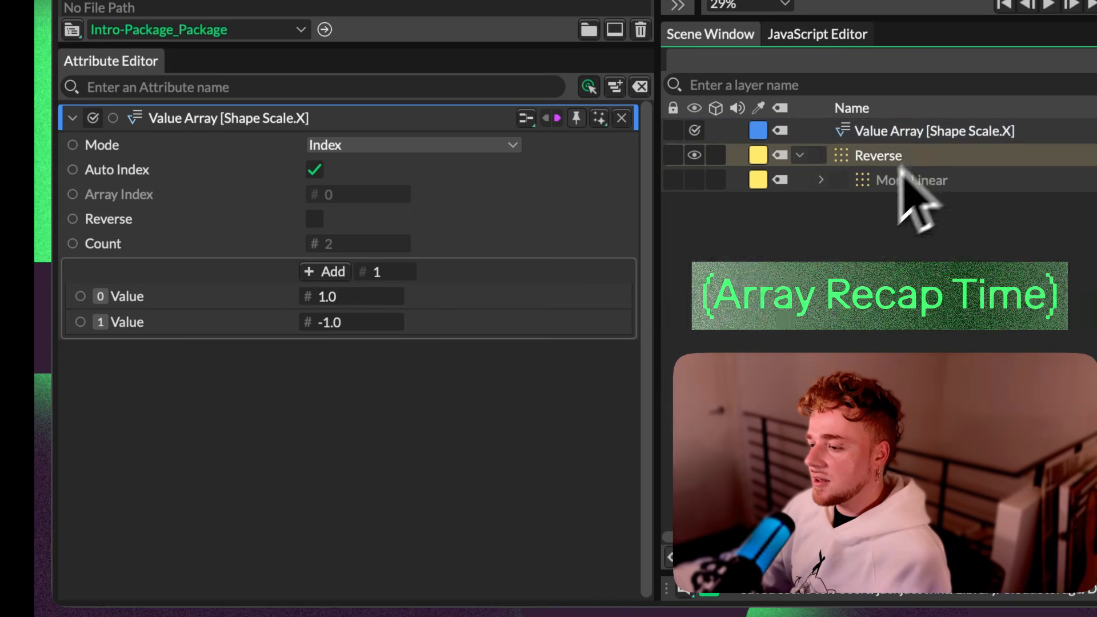
left_click(888, 136)
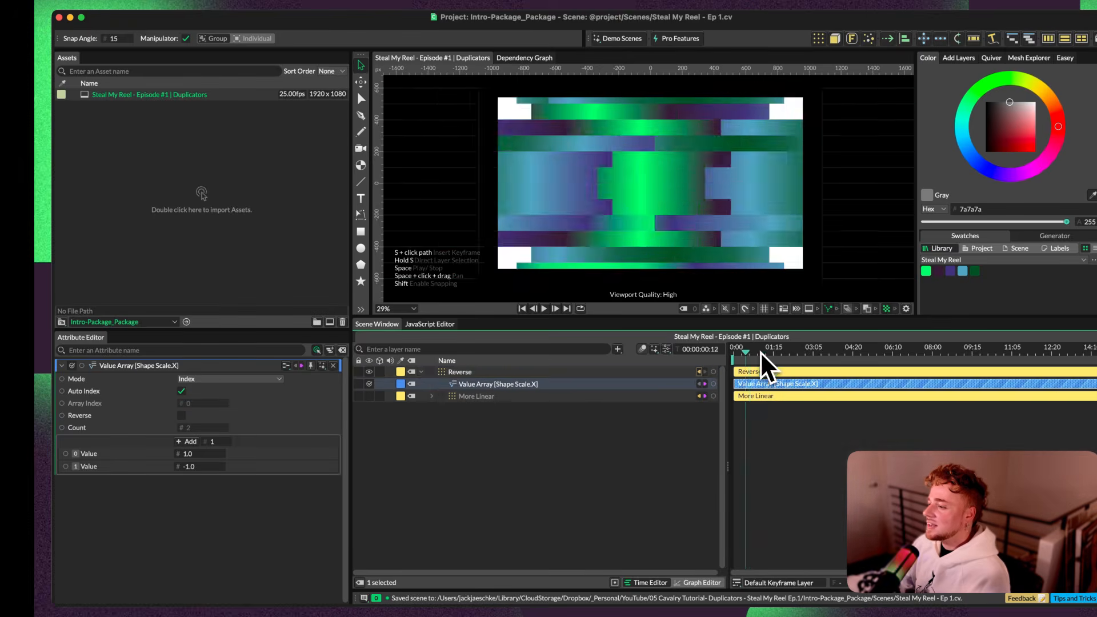
Step: Nest the Value Array under Reverse and expand the layers of More Linear, with the playhead at 0:00:01:05
key("space")
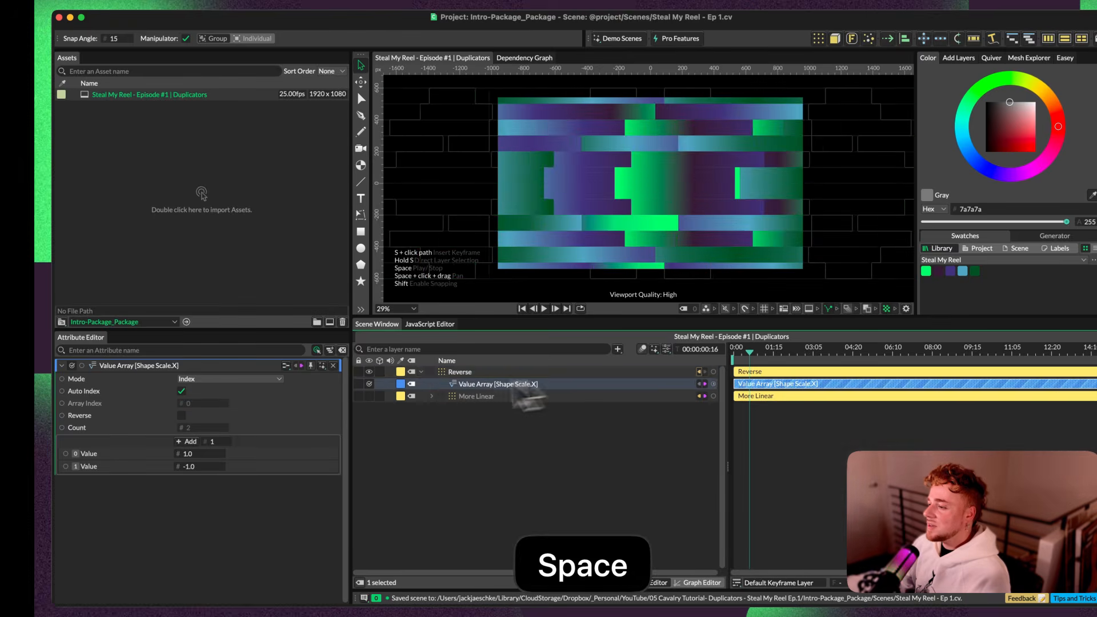
left_click(432, 396)
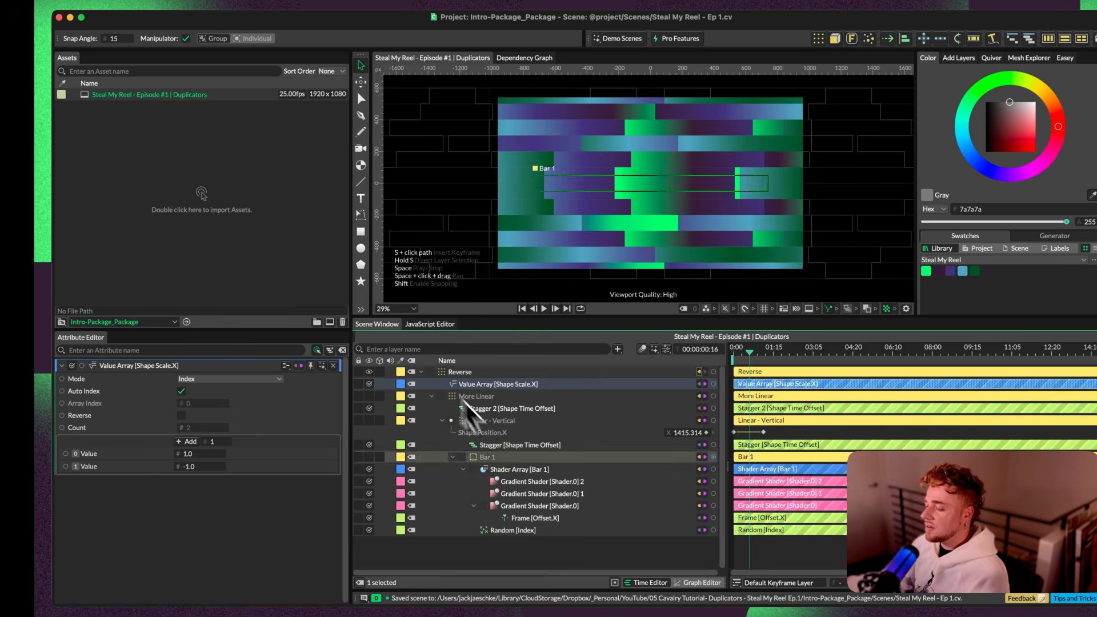
left_click_drag(751, 359, 764, 361)
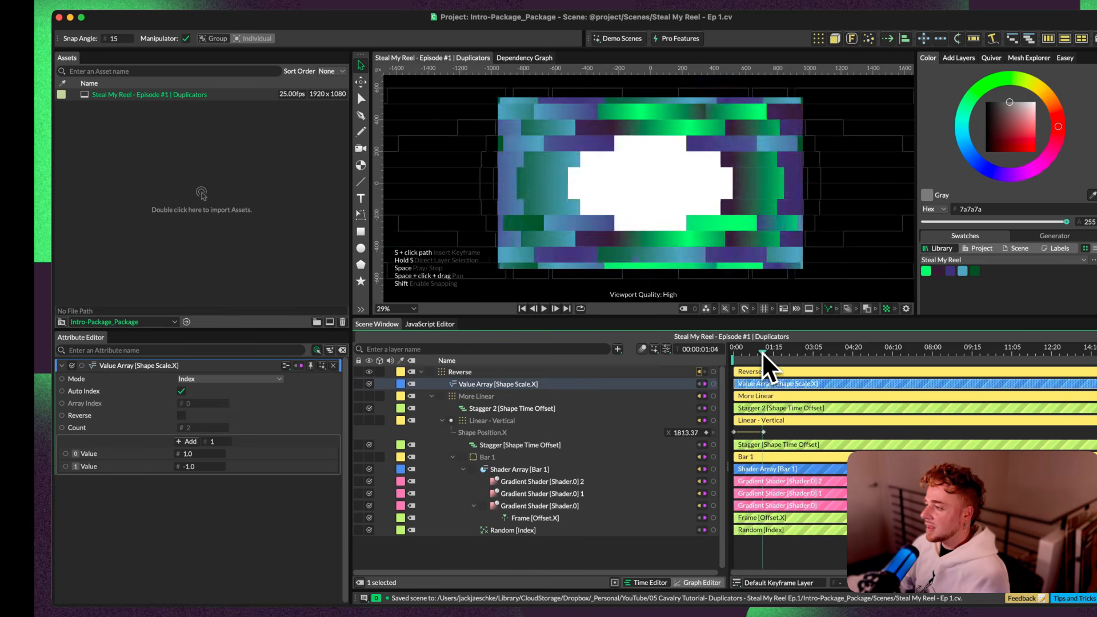
Step: Try shifting the second colour stop of the Gradient Shader at index 2 in the Shader Array, and undo the move
left_click(514, 470)
left_click(513, 483)
mouse_move(136, 492)
left_mouse_down()
mouse_move(171, 492)
mouse_move(153, 492)
left_mouse_up()
key("cmd+z")
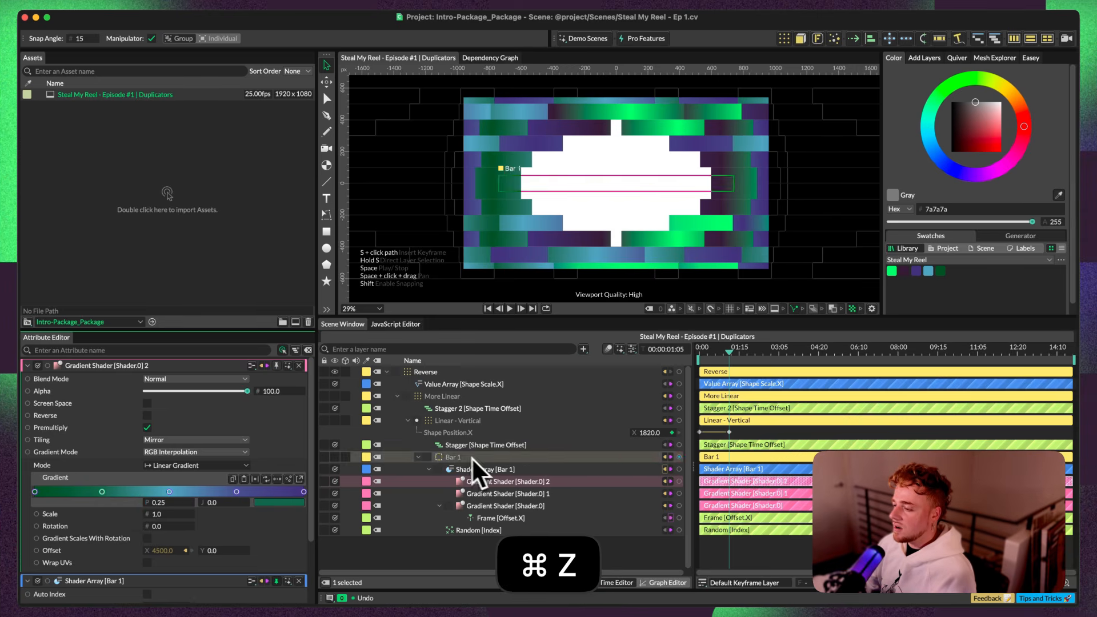
Step: Set the Maximum of the Shape Time Offset Stagger on Linear - Vertical to -18.5
left_click(474, 445)
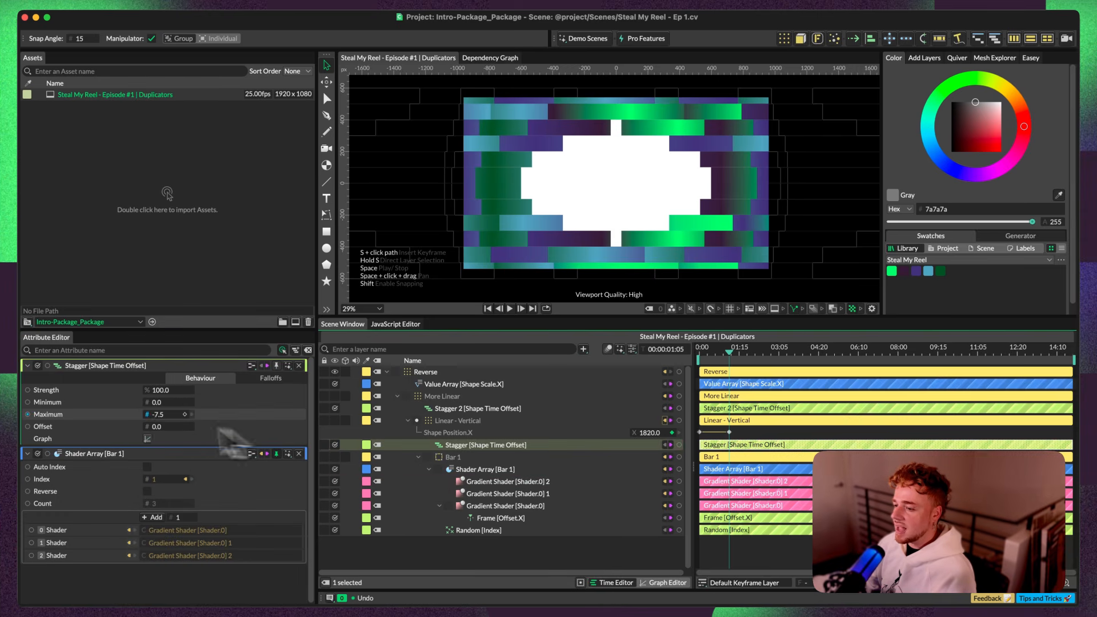
left_click_drag(156, 417, 147, 422)
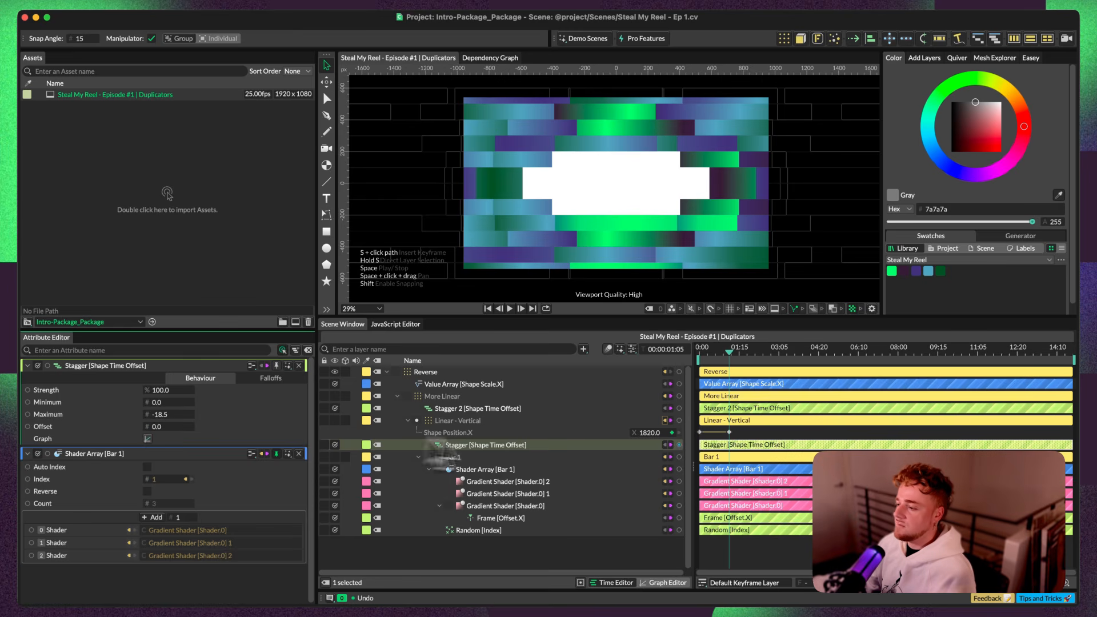